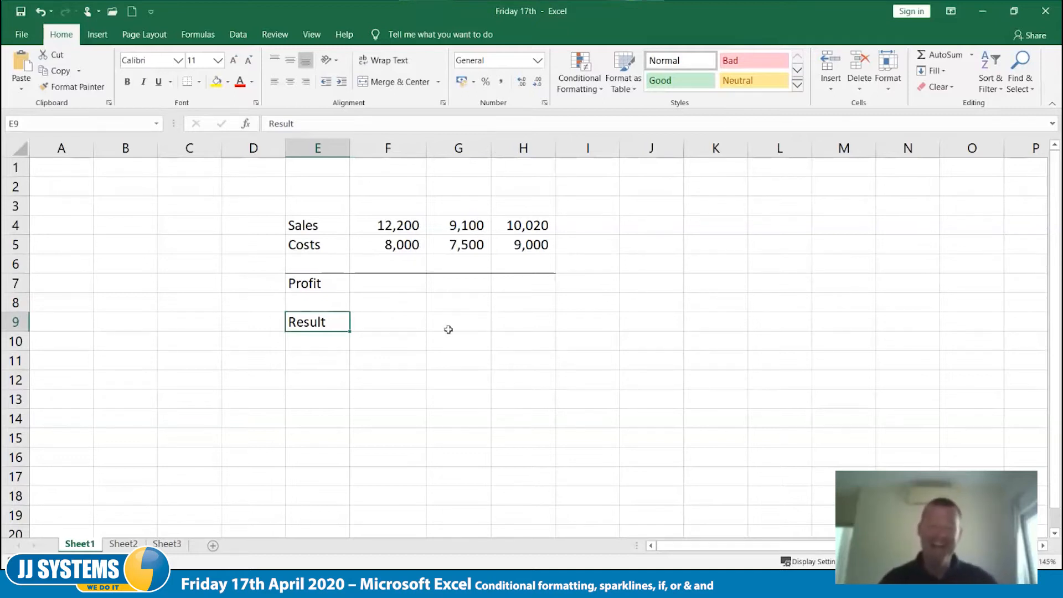
# Step: Calculate the first profit figure in cell F7 by subtracting costs from sales with the formula =F4-F5
pyautogui.click(400, 287)
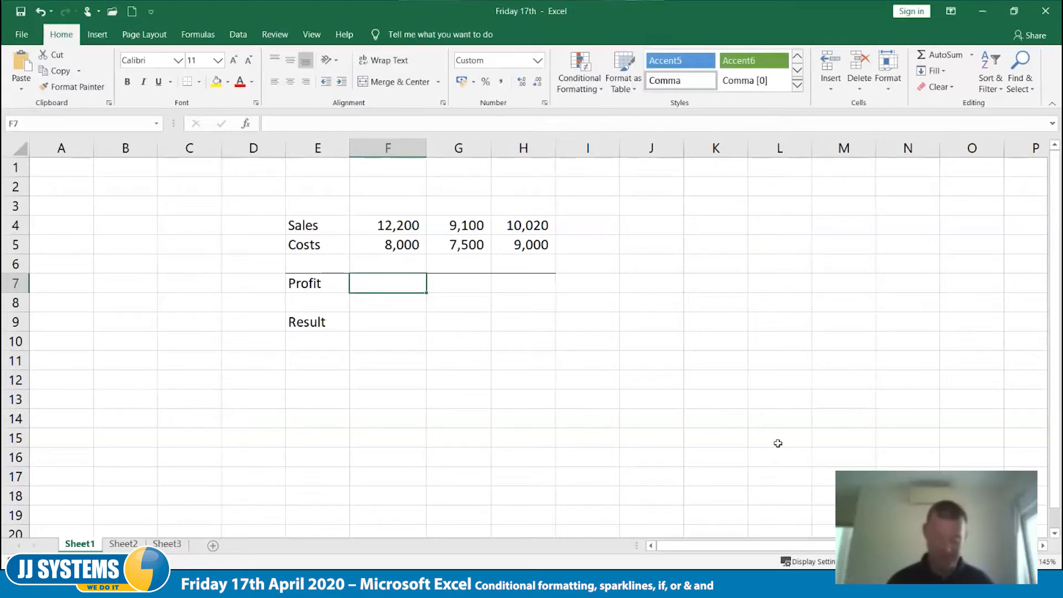
pyautogui.write('=')
pyautogui.press('Up')
pyautogui.press('Up')
pyautogui.press('Up')
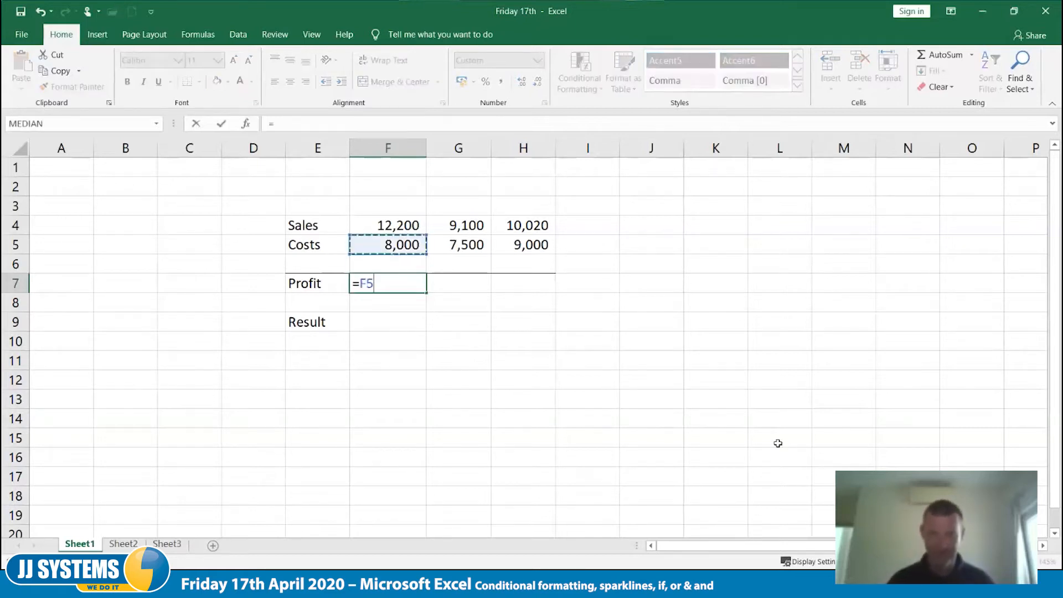
pyautogui.write('-')
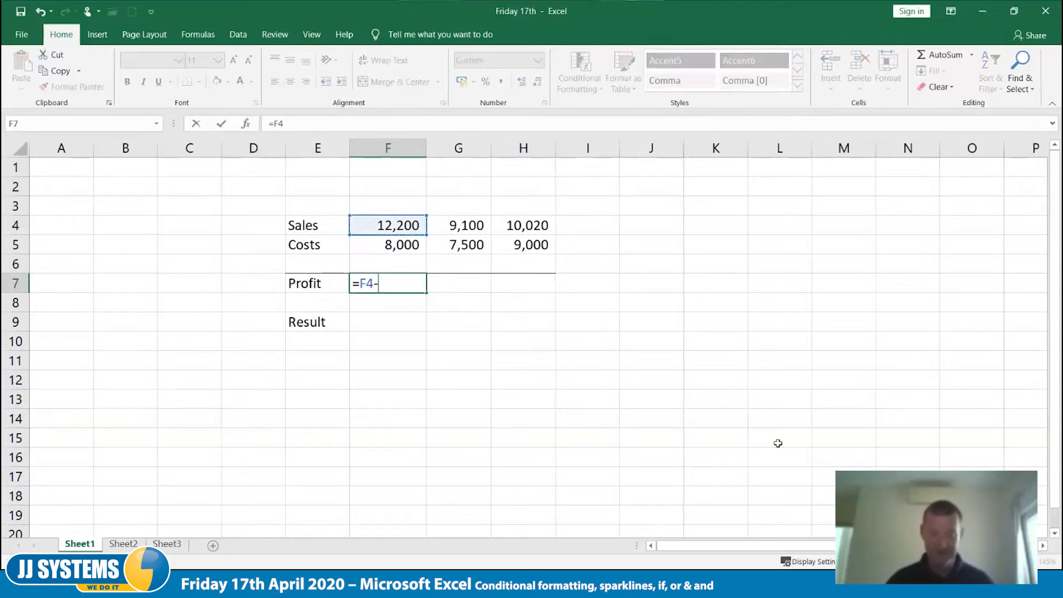
pyautogui.press('Up')
pyautogui.press('Up')
pyautogui.press('Tab')
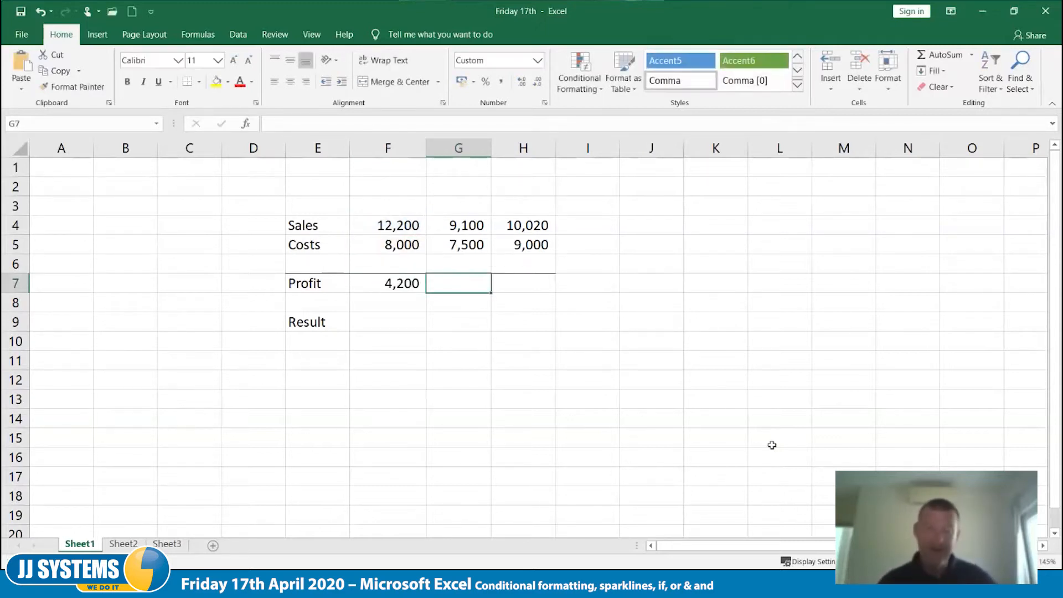
# Step: Check the profit formula in F7 and copy it across to G7 and H7
pyautogui.doubleClick(385, 285)
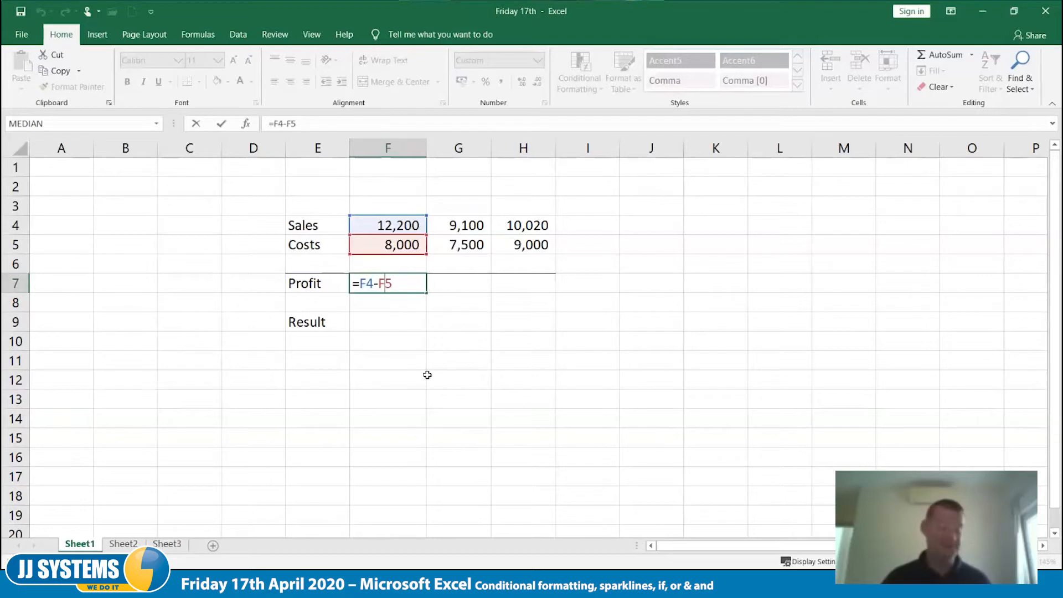
pyautogui.hotkey('ctrl', 'Return')
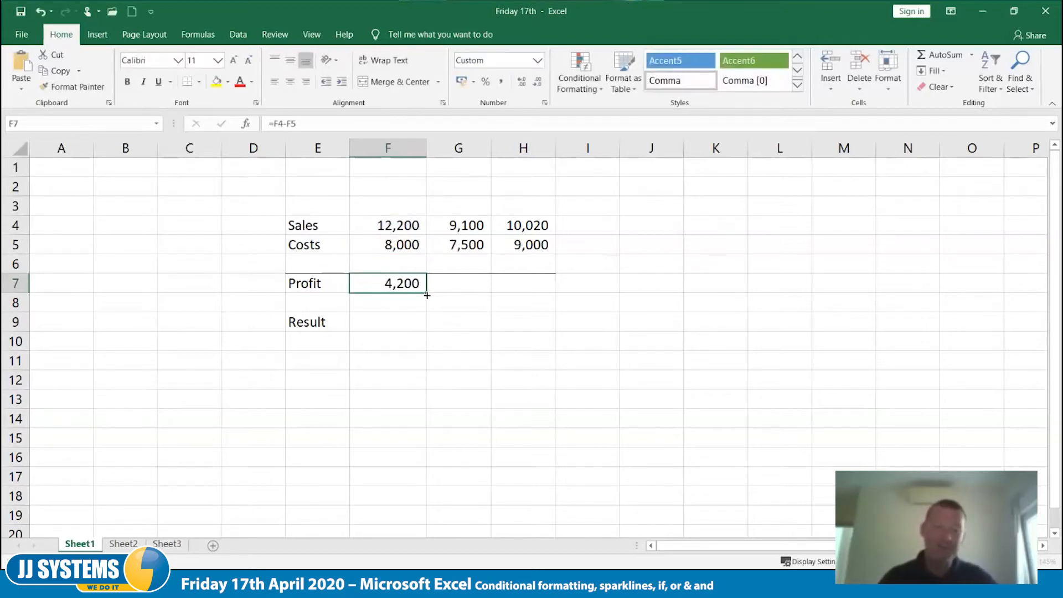
pyautogui.moveTo(426, 297); pyautogui.dragTo(535, 314)
pyautogui.click(503, 395)
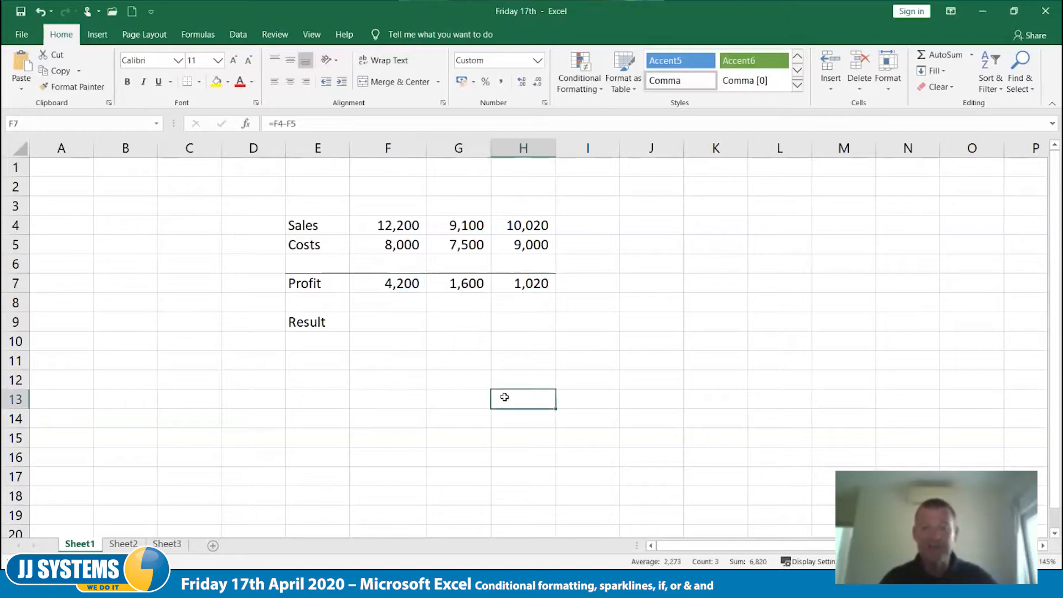
# Step: Add a Less Than conditional formatting rule to profit cells F7:H7 that shows values below 1000 with Red Text
pyautogui.click(408, 302)
pyautogui.moveTo(369, 285); pyautogui.dragTo(506, 285)
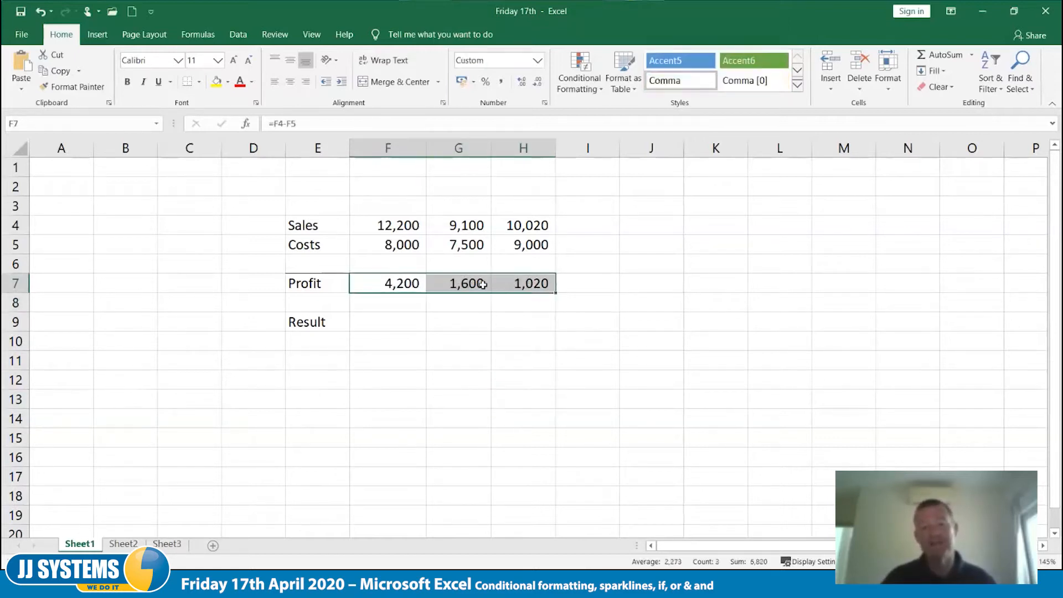
pyautogui.click(585, 92)
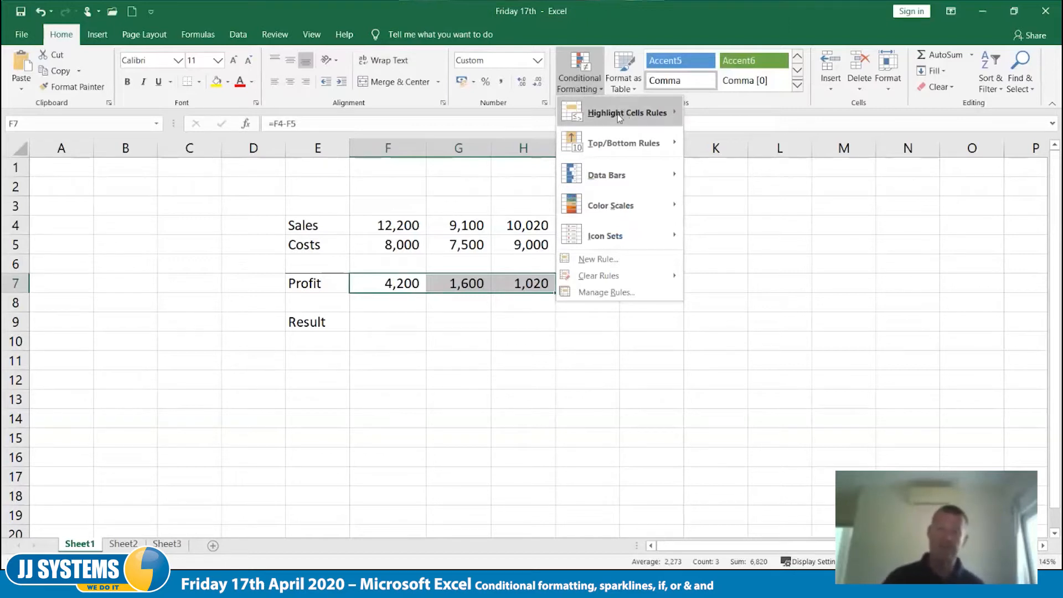
pyautogui.moveTo(628, 114)
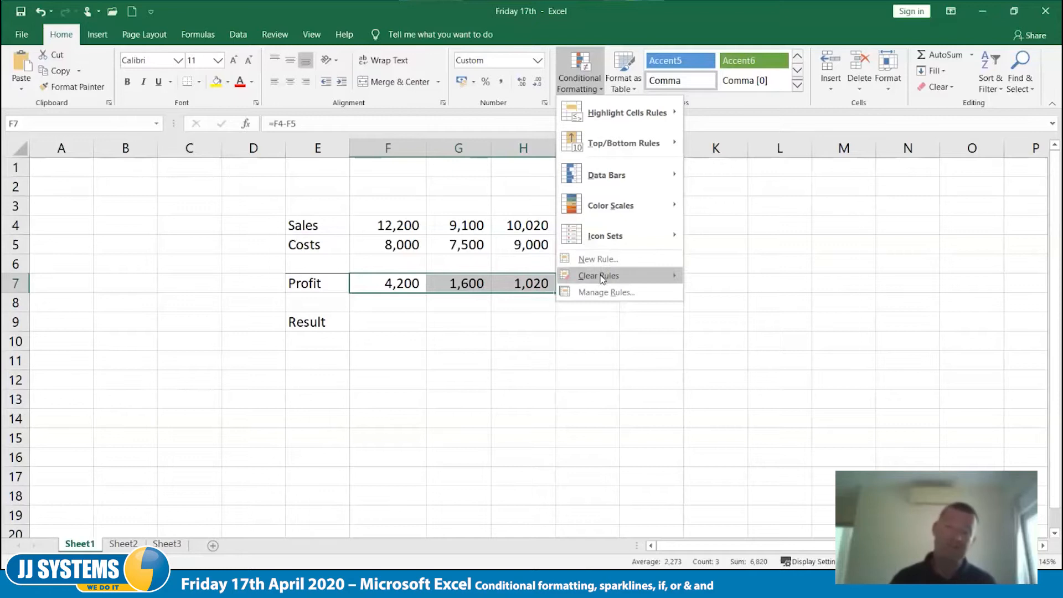
pyautogui.moveTo(601, 279)
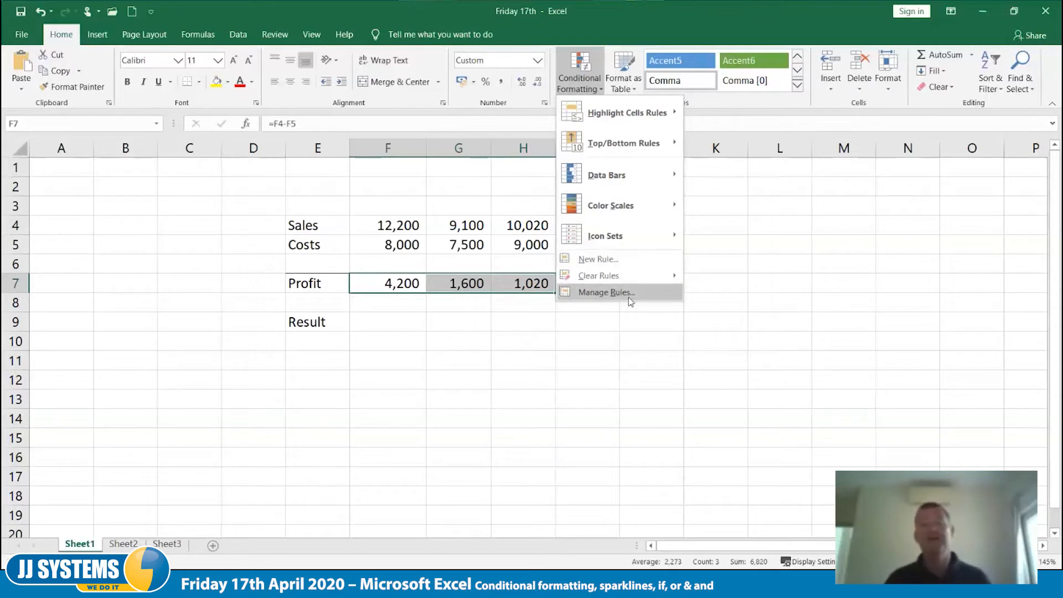
pyautogui.moveTo(595, 121)
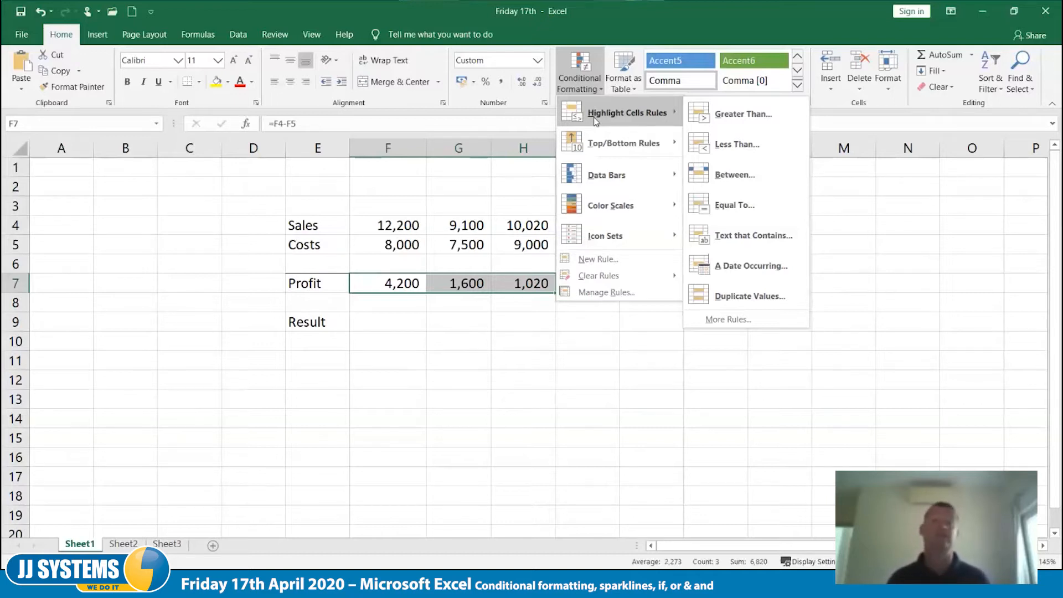
pyautogui.click(722, 145)
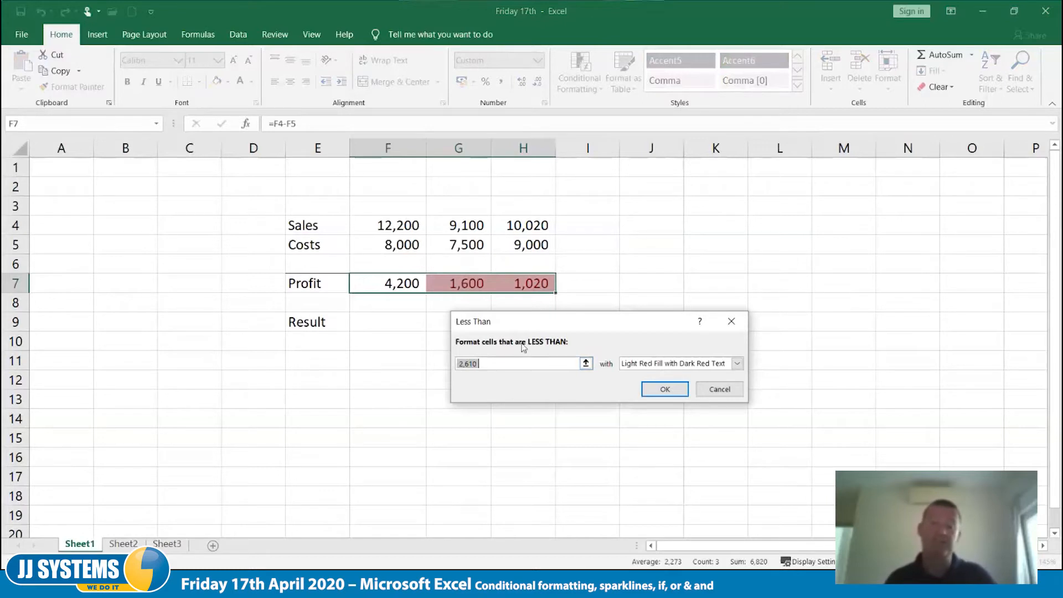
pyautogui.write('1000')
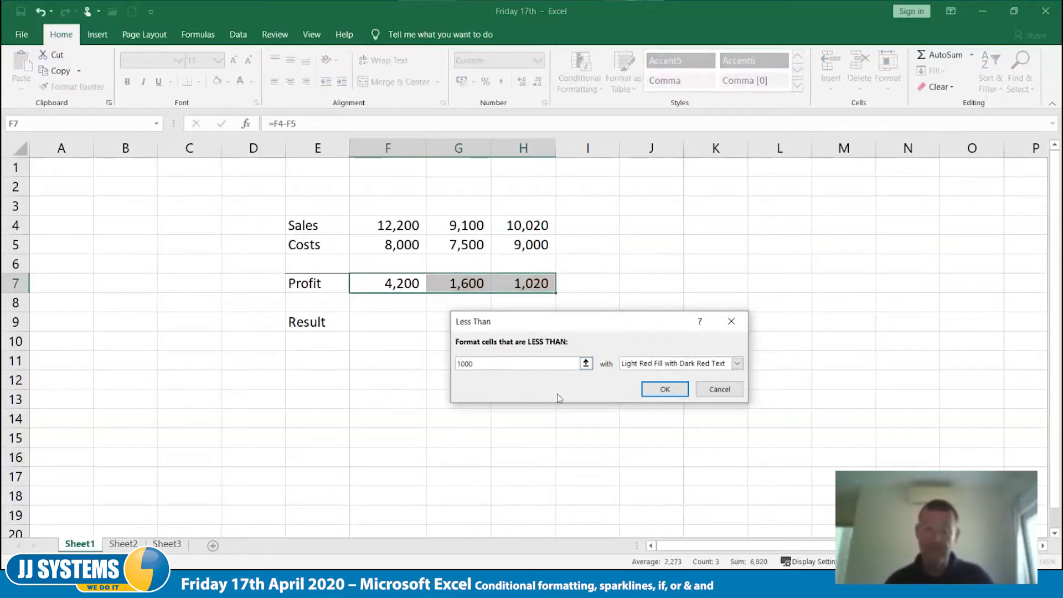
pyautogui.click(737, 365)
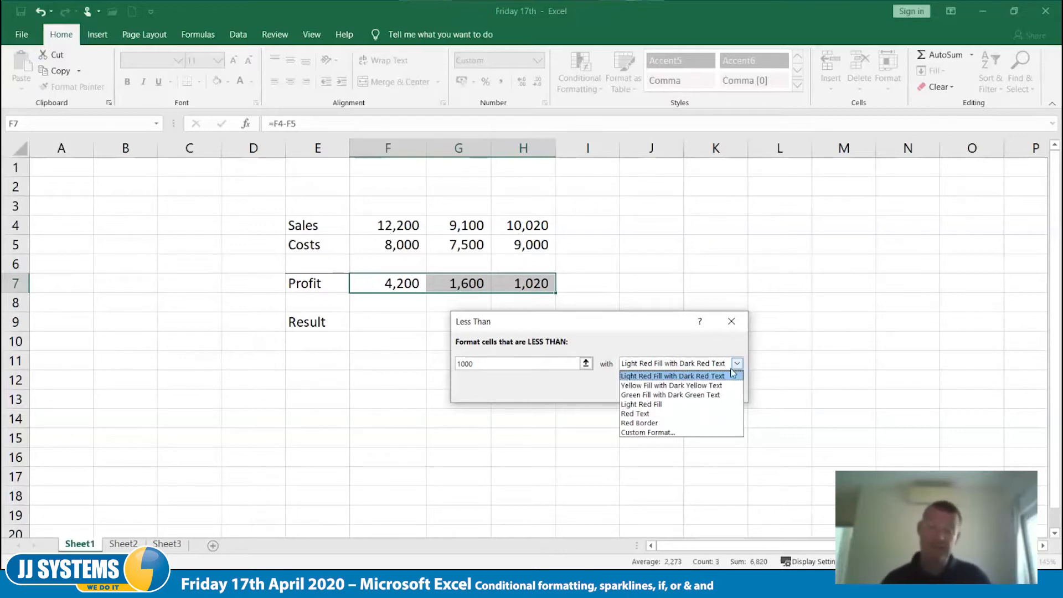
pyautogui.click(653, 415)
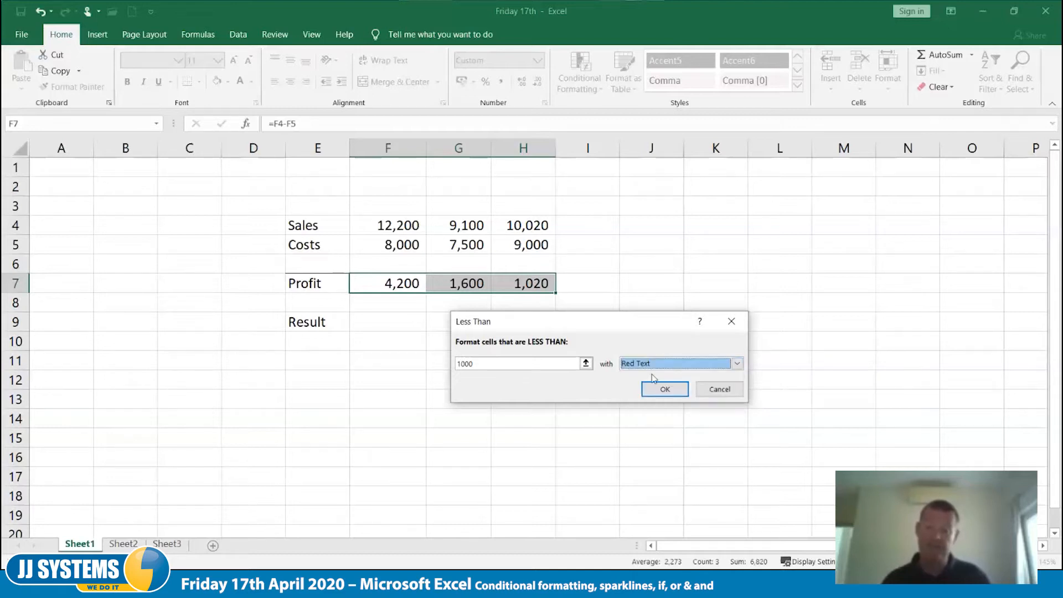
pyautogui.click(666, 390)
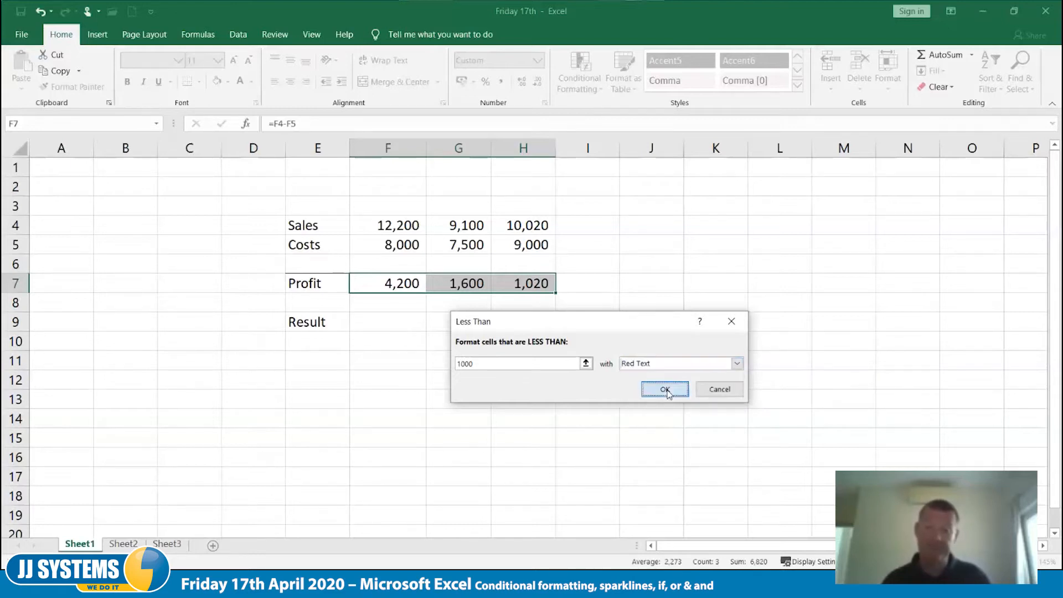
pyautogui.click(562, 363)
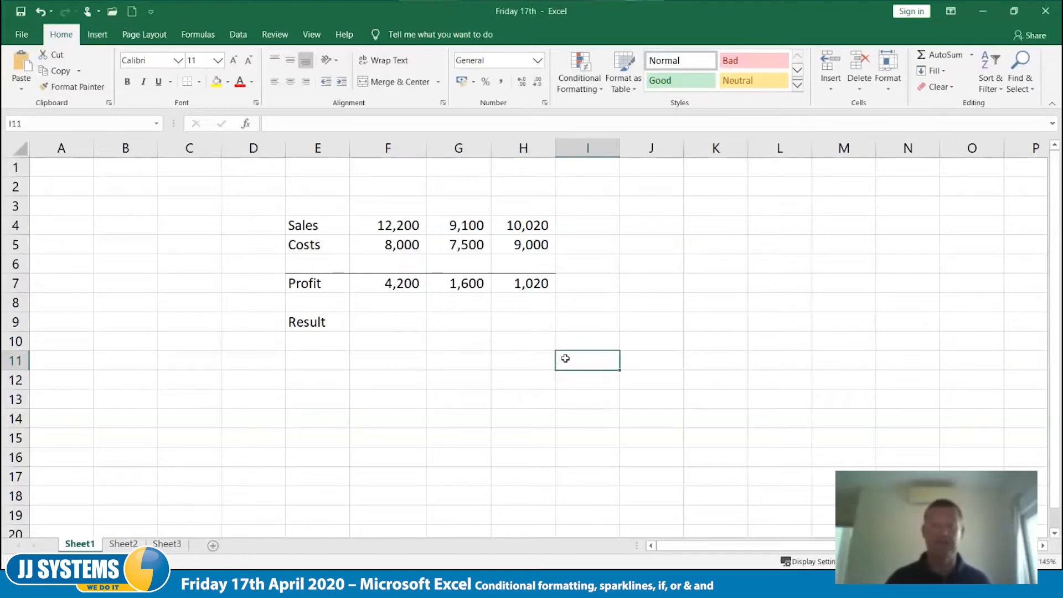
# Step: Test the formatting rule by setting the sales figure in H4 to 9000 and replacing it with 9500
pyautogui.click(527, 230)
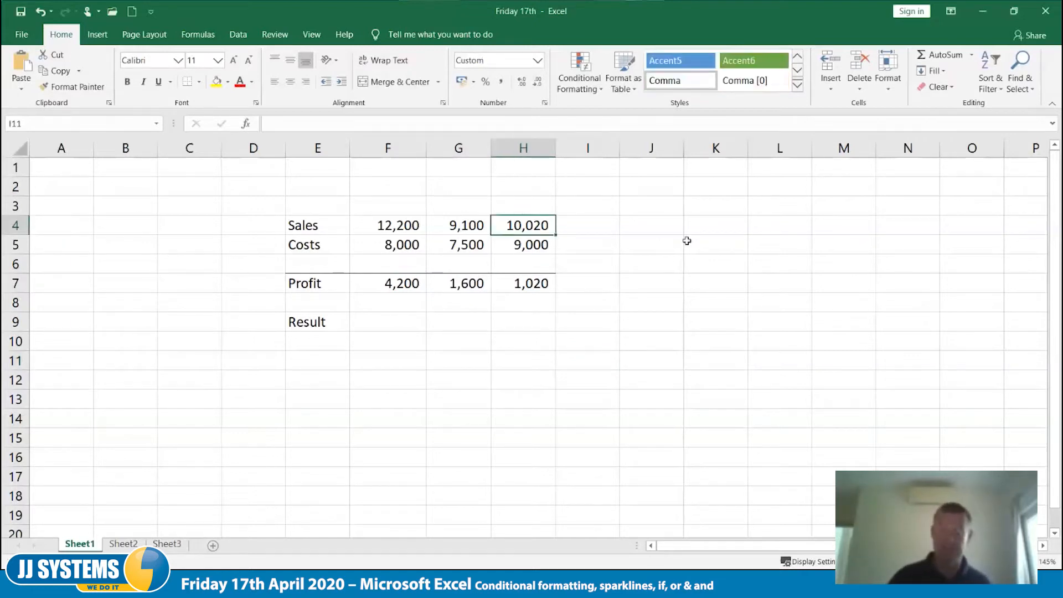
pyautogui.write('9000')
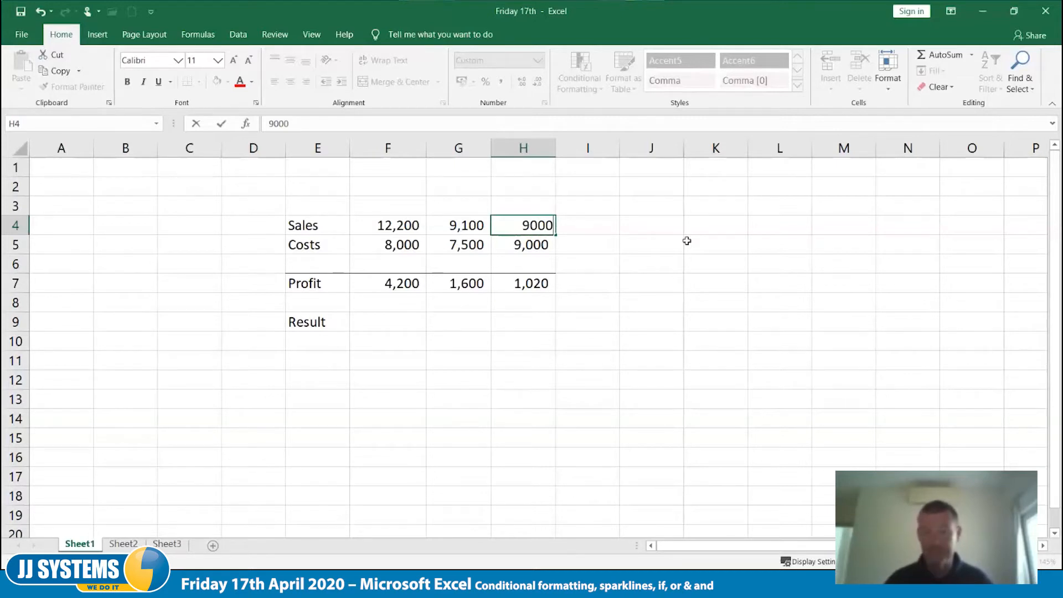
pyautogui.press('Tab')
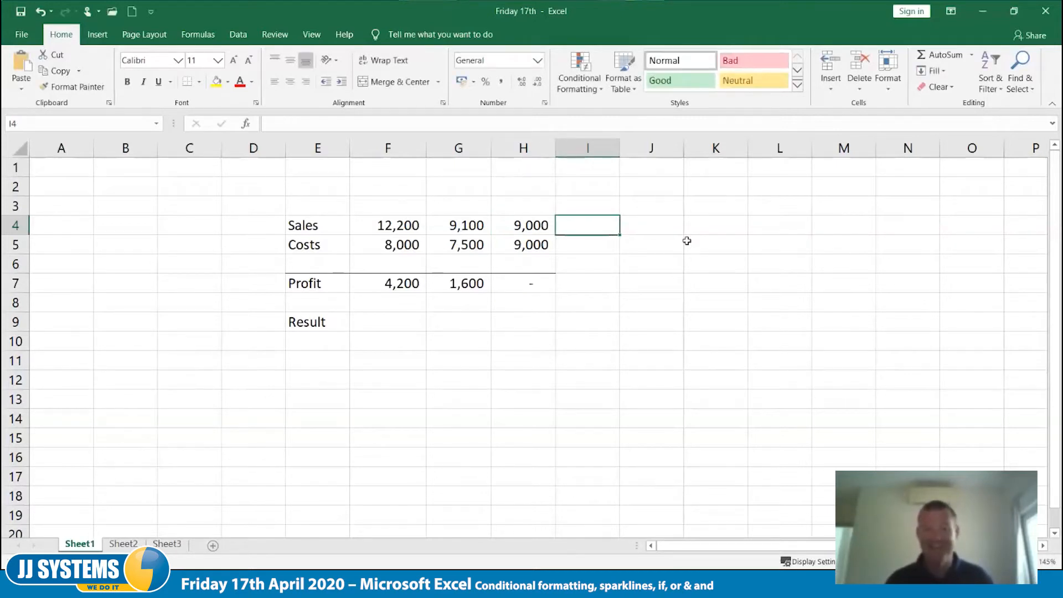
pyautogui.press('Left')
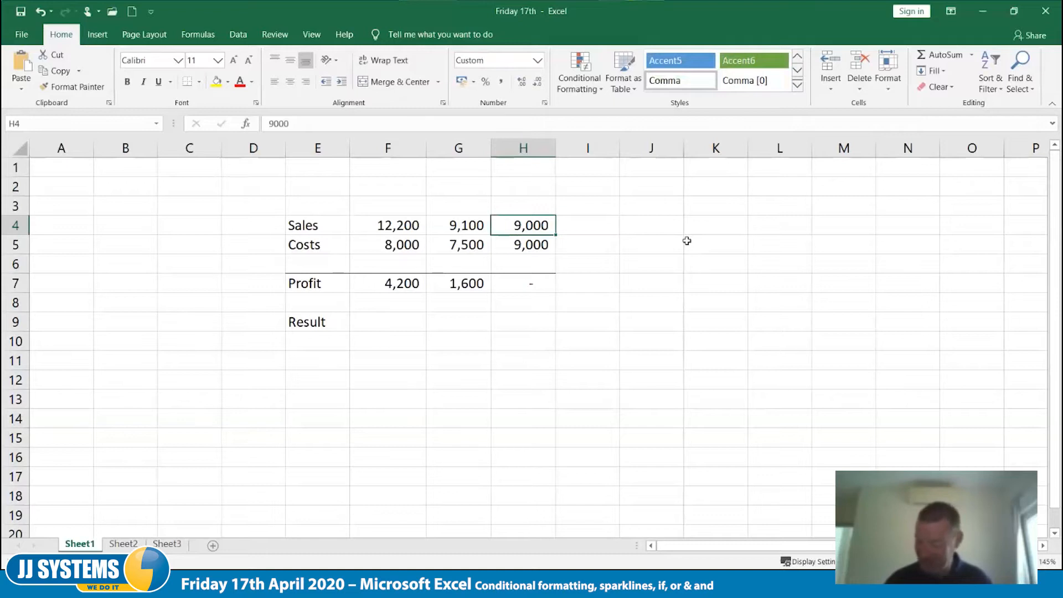
pyautogui.write('9500')
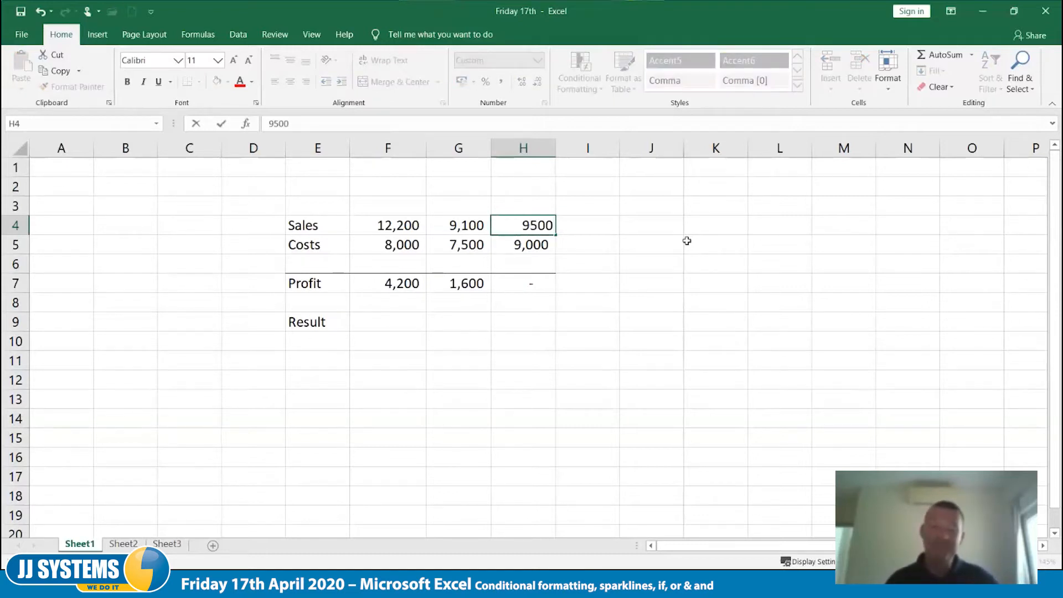
pyautogui.press('Right')
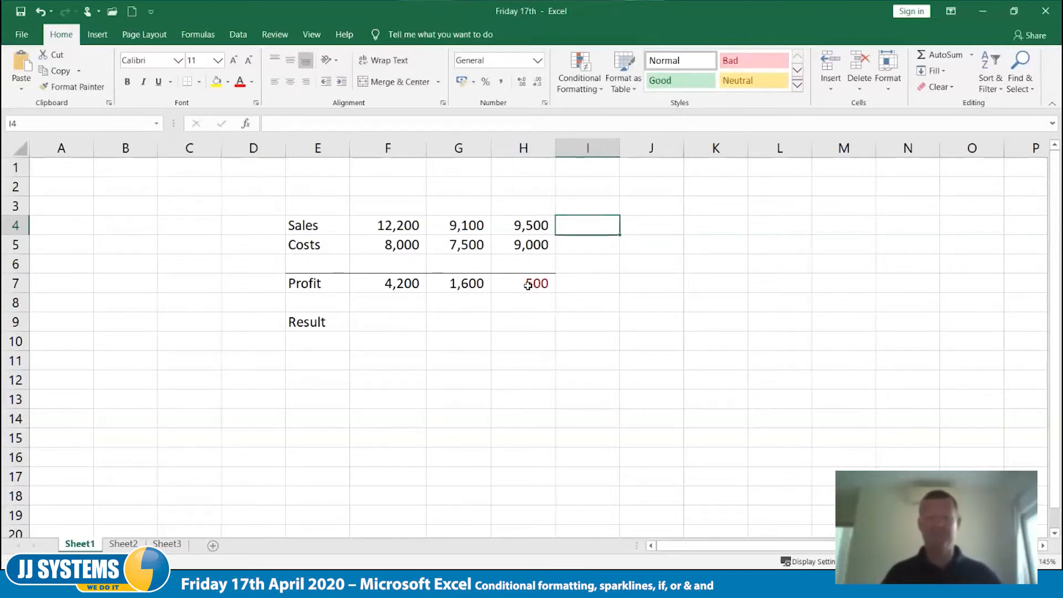
# Step: Edit the existing conditional formatting rule on F7:H7 so values below 1000 use the Bold font style
pyautogui.moveTo(365, 283); pyautogui.dragTo(526, 286)
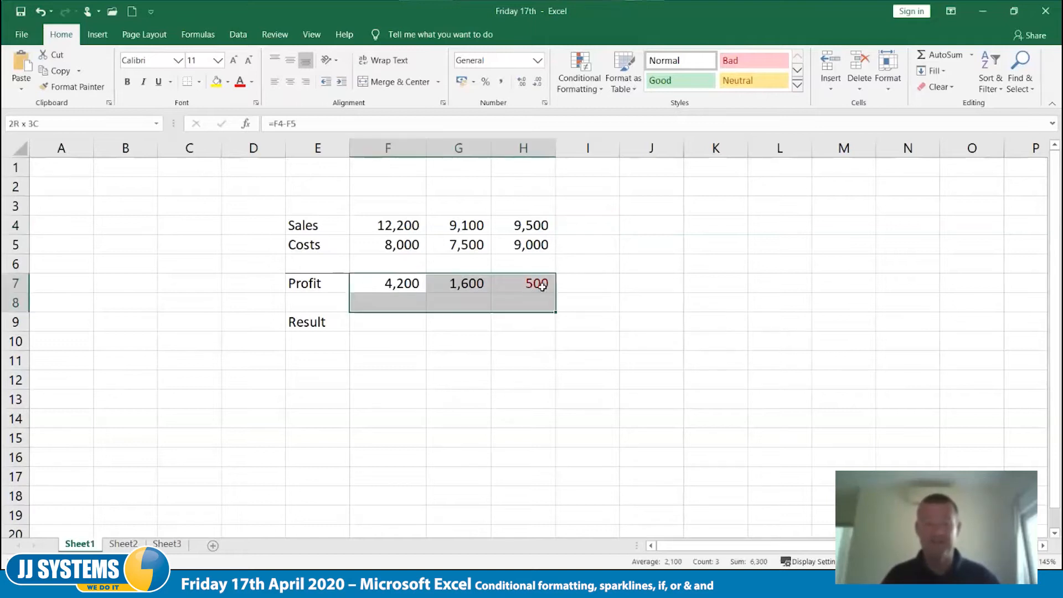
pyautogui.click(579, 72)
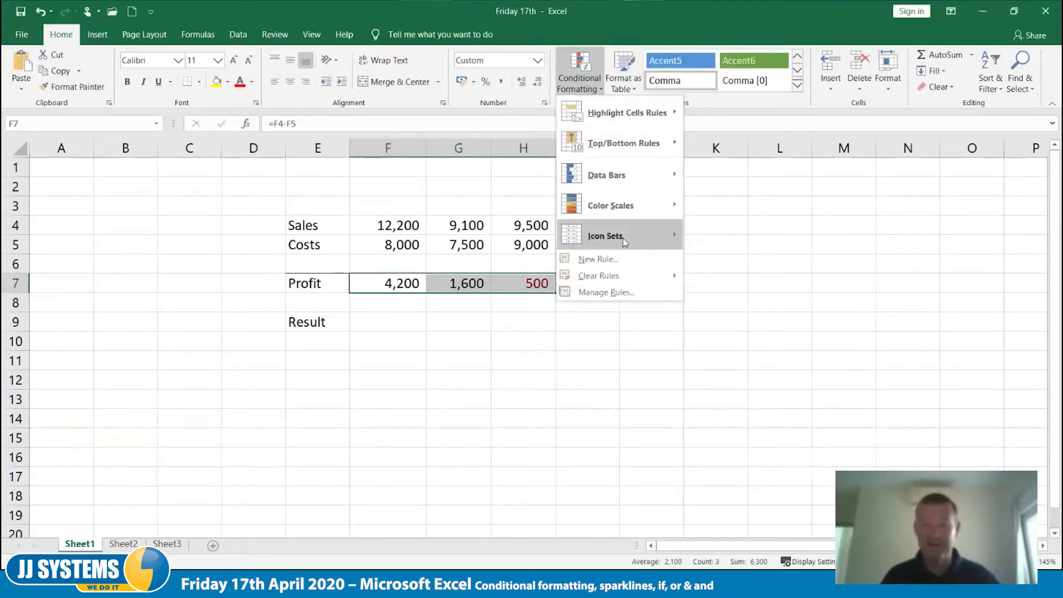
pyautogui.click(624, 294)
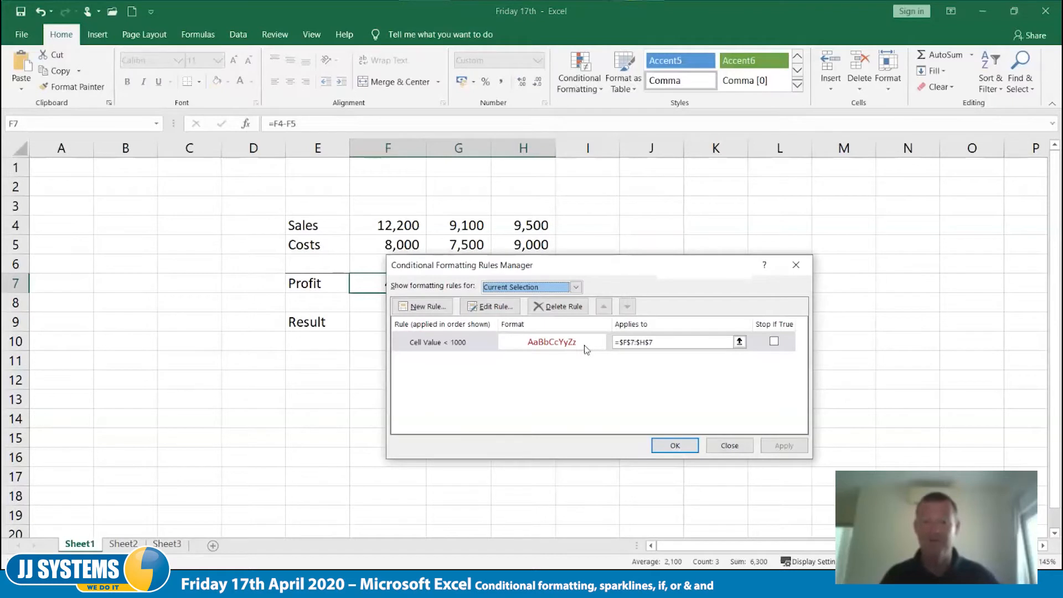
pyautogui.click(490, 348)
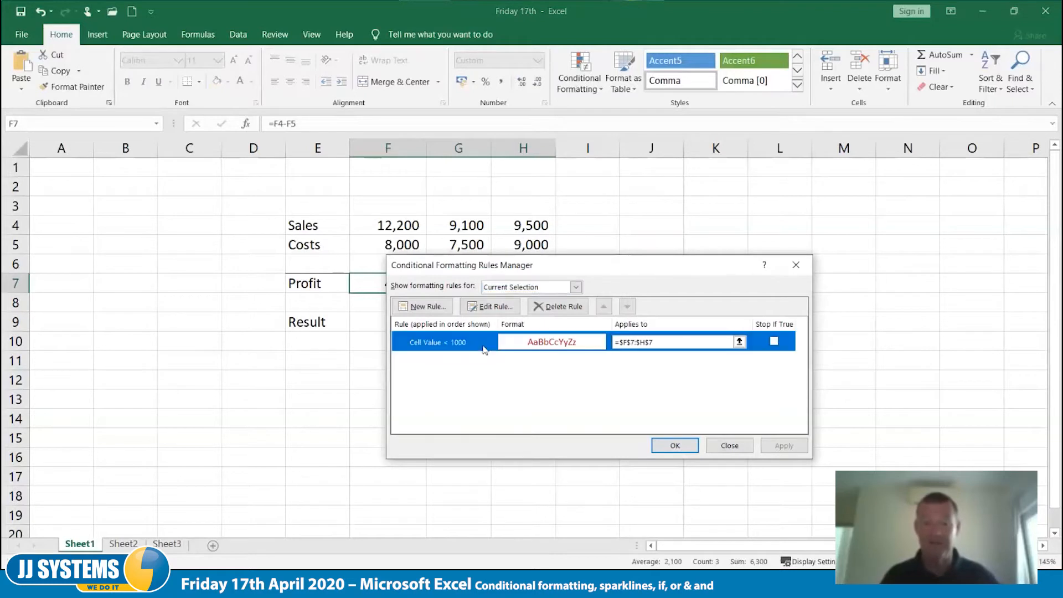
pyautogui.click(497, 307)
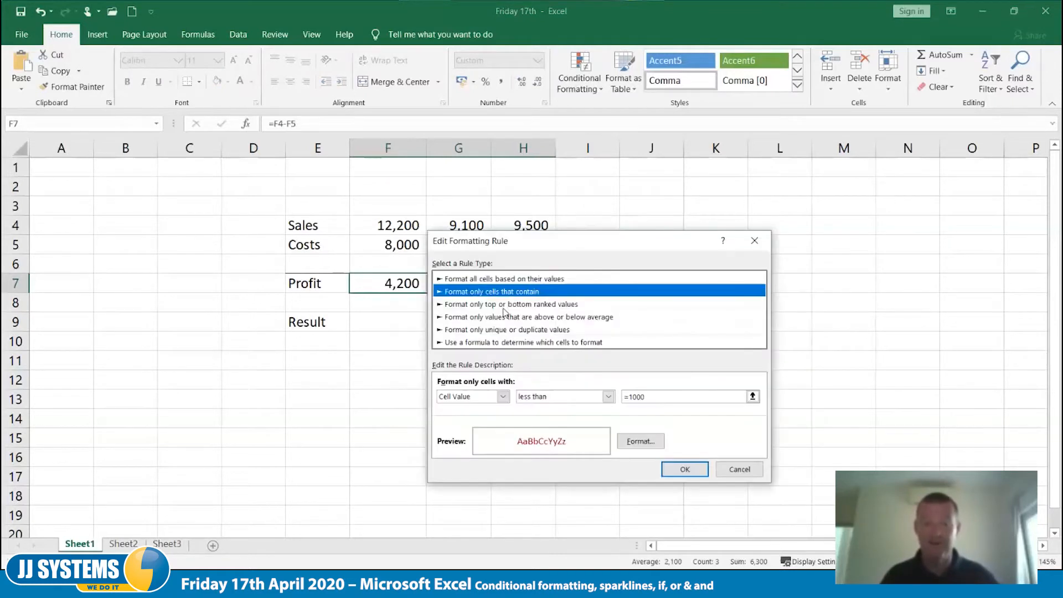
pyautogui.click(640, 441)
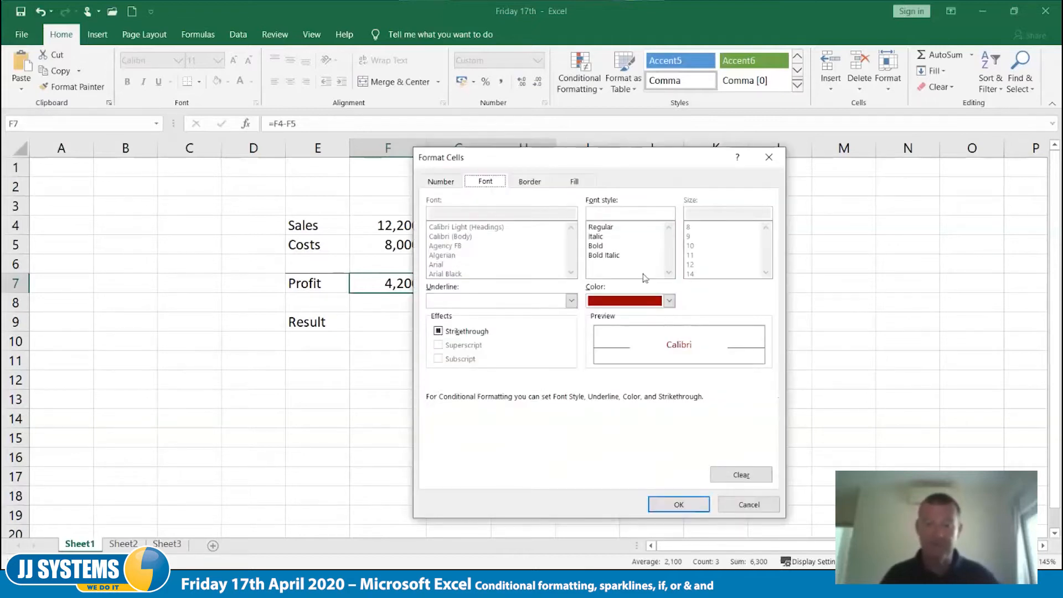
pyautogui.click(604, 246)
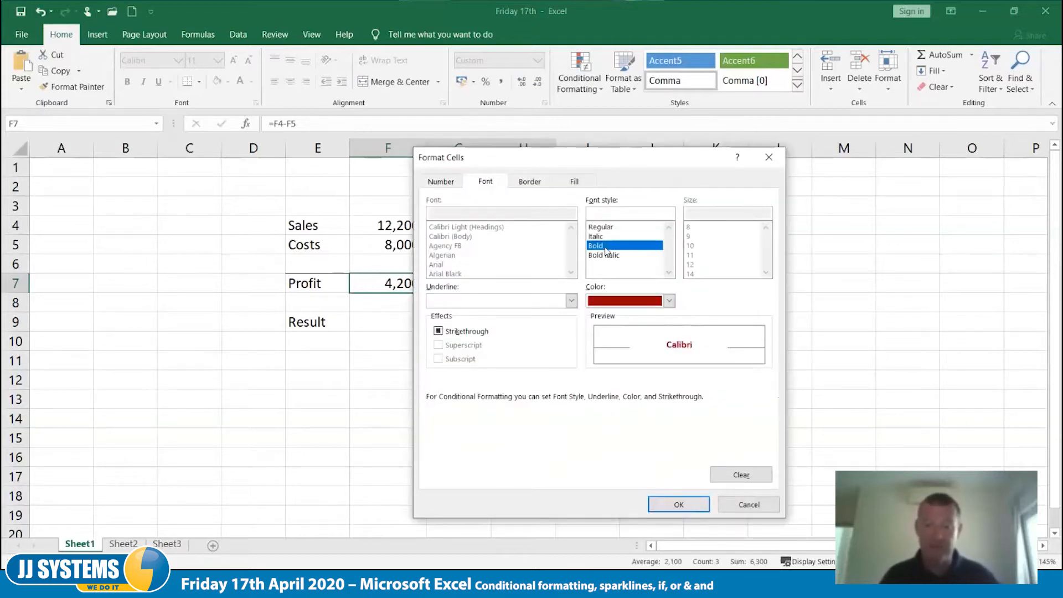
pyautogui.click(679, 505)
pyautogui.click(684, 469)
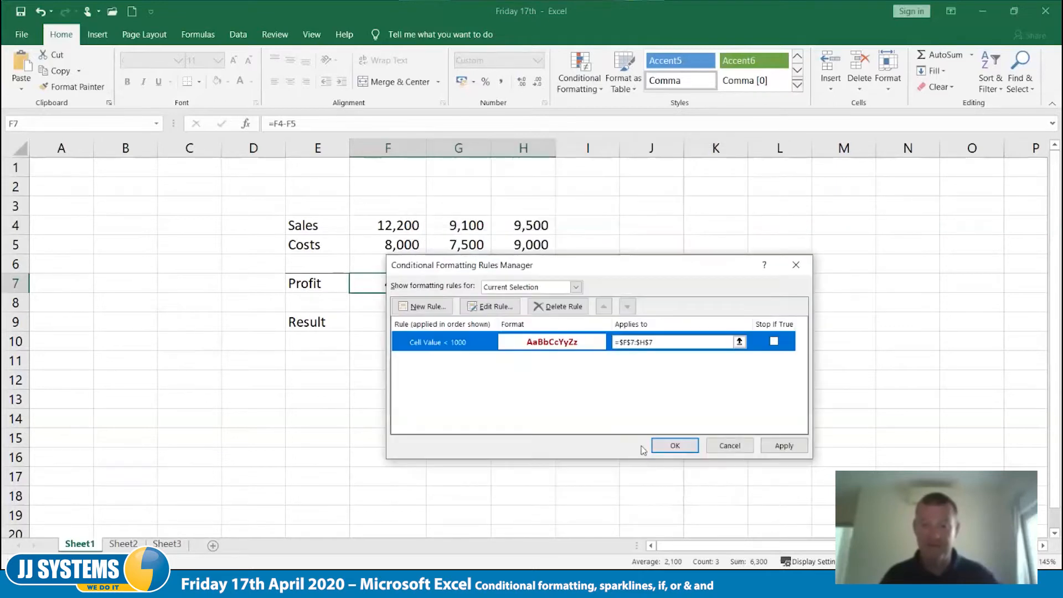
pyautogui.click(675, 443)
pyautogui.click(615, 443)
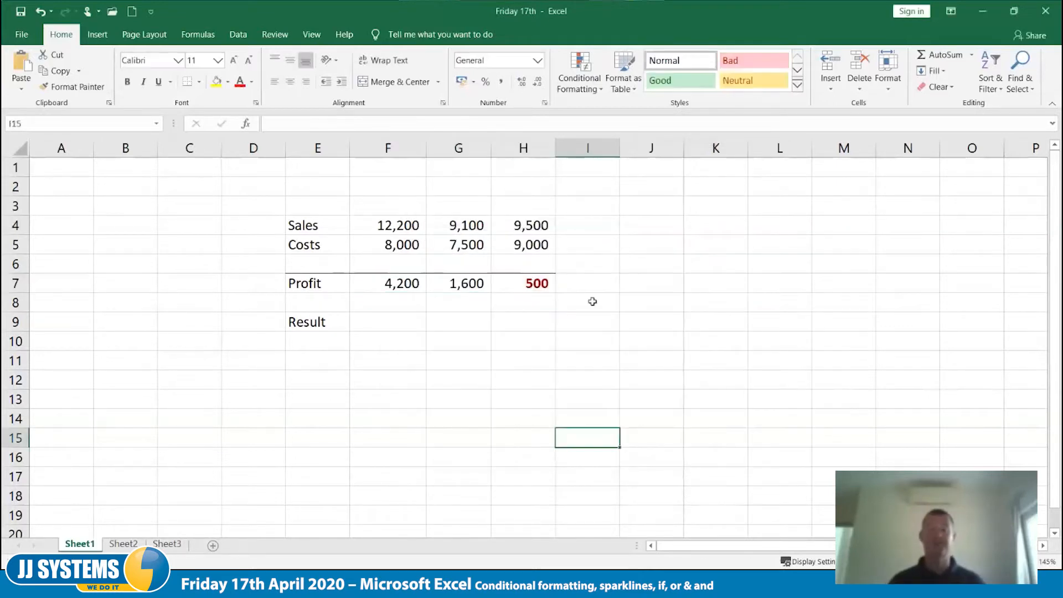
# Step: Change the sales figure in H4 to 10,000
pyautogui.click(535, 230)
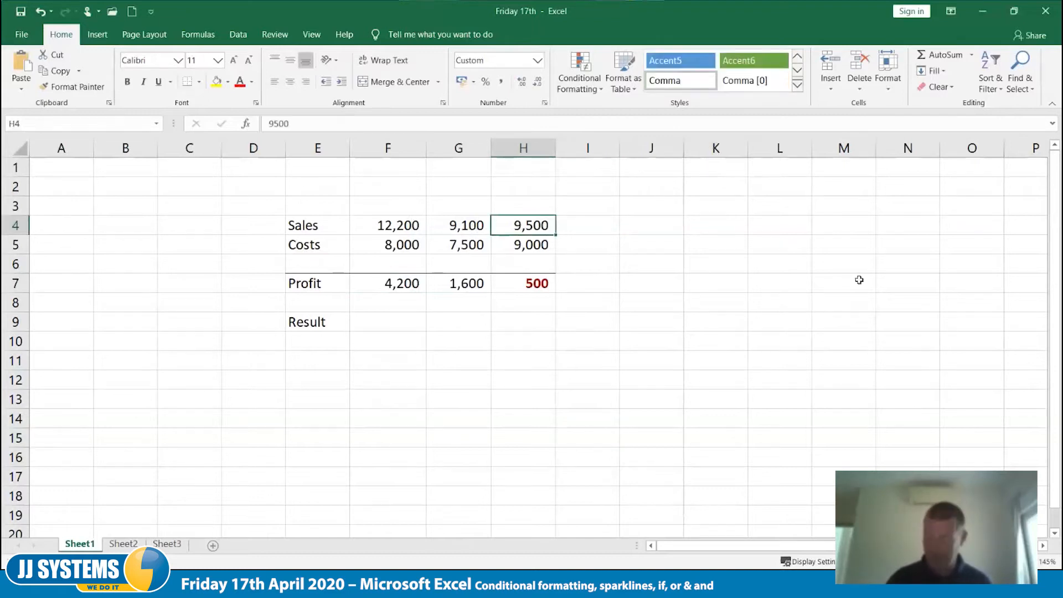
pyautogui.write('10')
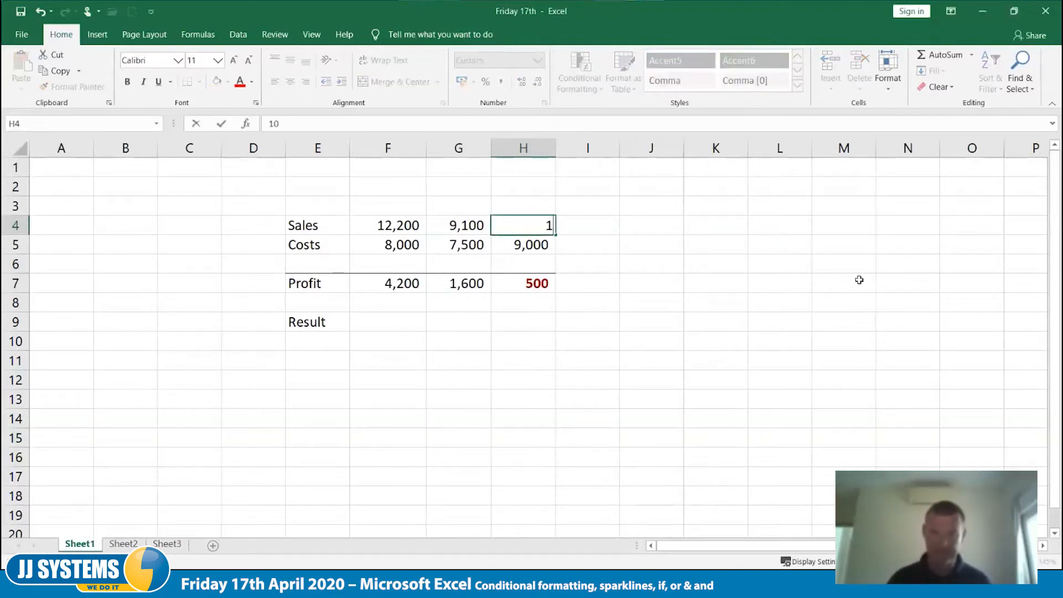
pyautogui.write(',000')
pyautogui.press('Tab')
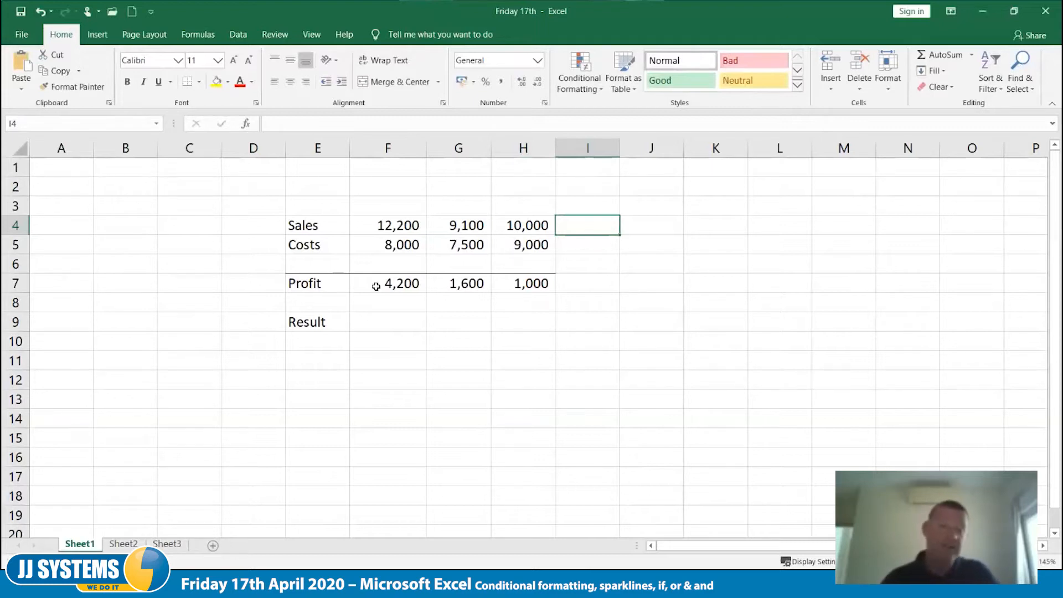
# Step: Start a Greater Than conditional formatting rule on profit cells F7:H7 for values above 3000 with a custom format
pyautogui.moveTo(373, 285); pyautogui.dragTo(519, 288)
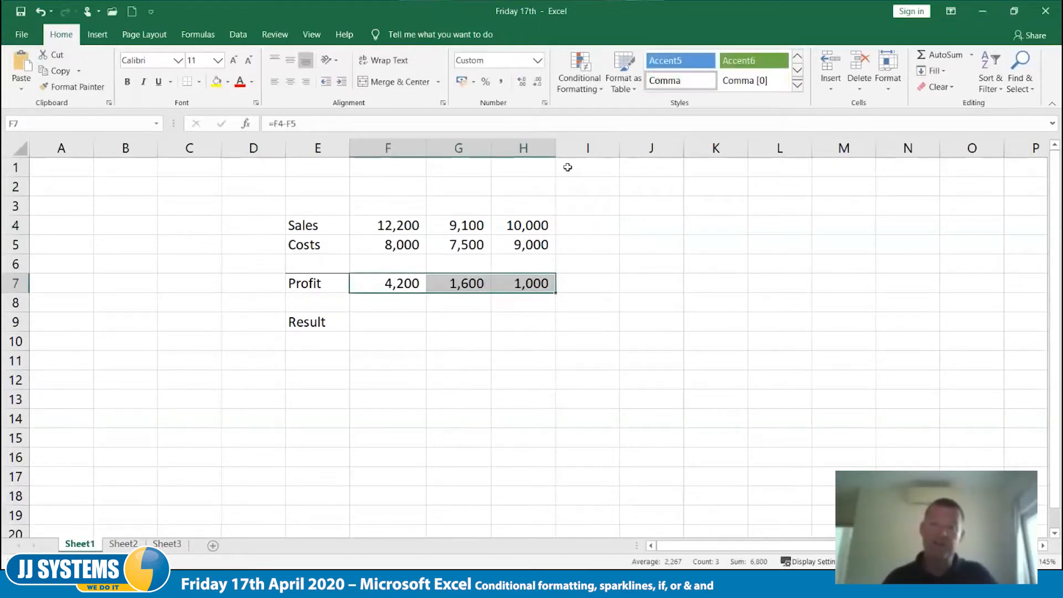
pyautogui.click(579, 81)
pyautogui.moveTo(609, 112)
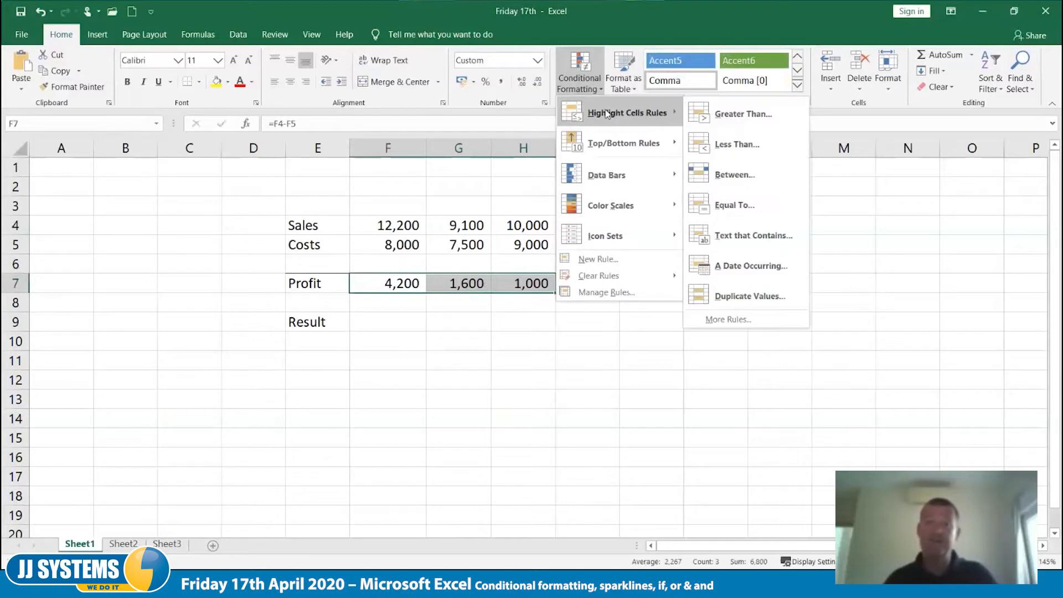
pyautogui.click(714, 115)
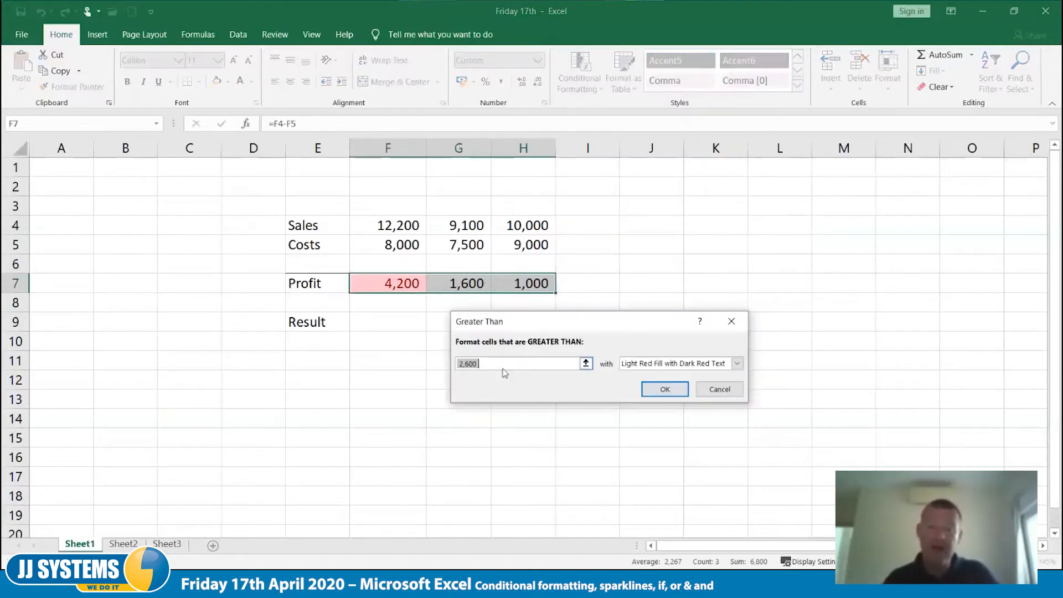
pyautogui.write('3000')
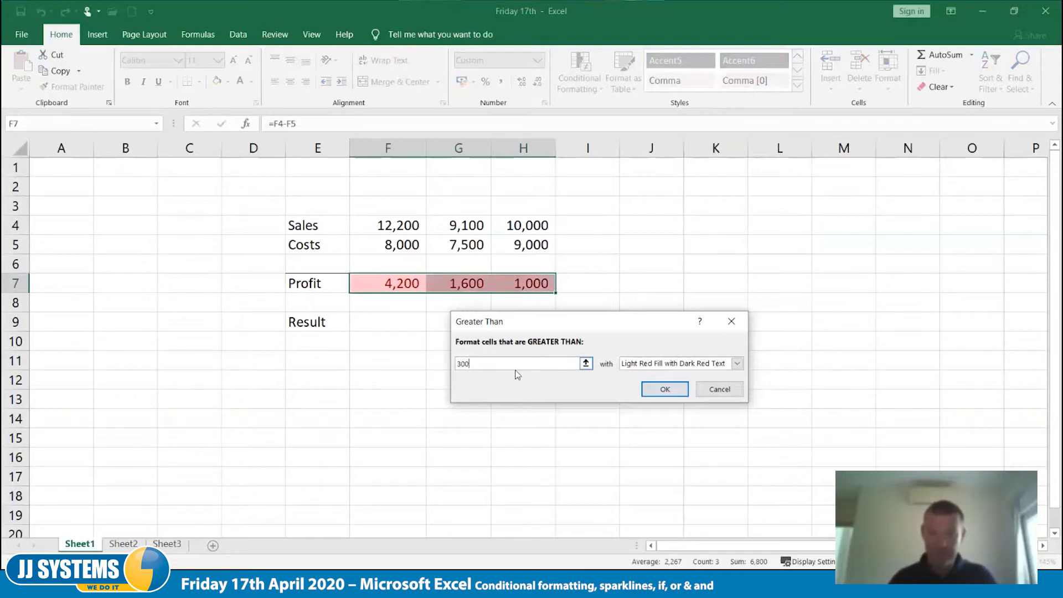
pyautogui.click(737, 364)
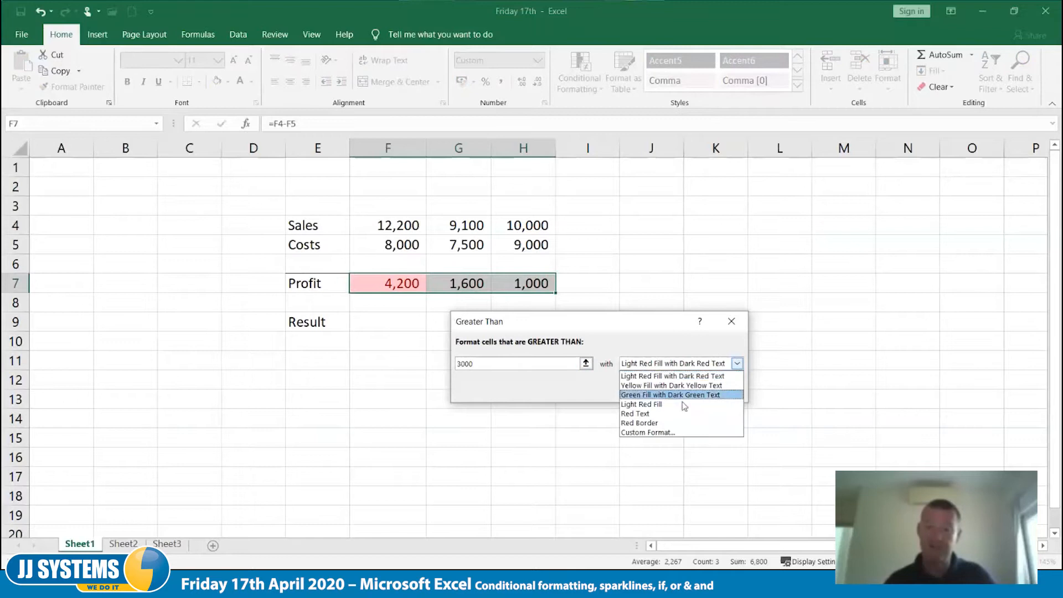
pyautogui.click(644, 433)
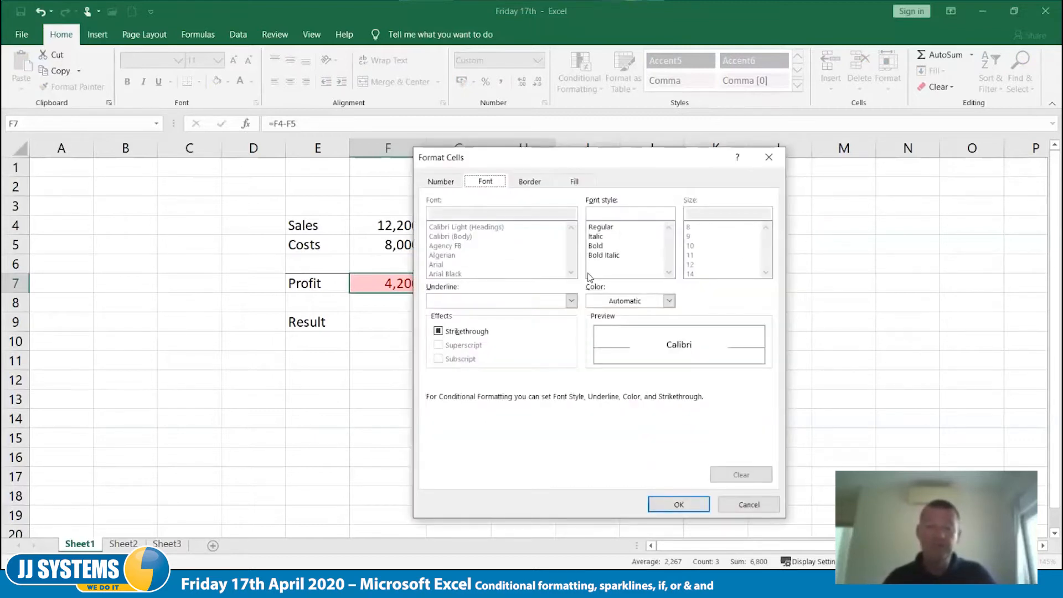
# Step: Give the rule's custom format a green fill and a light blue dash-dot outline border
pyautogui.click(580, 189)
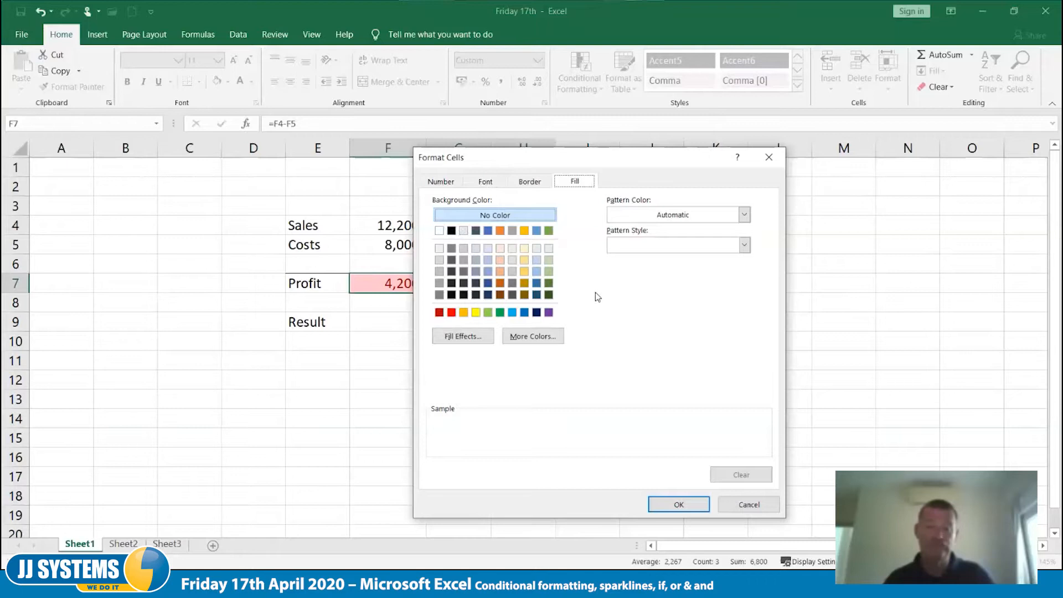
pyautogui.click(451, 313)
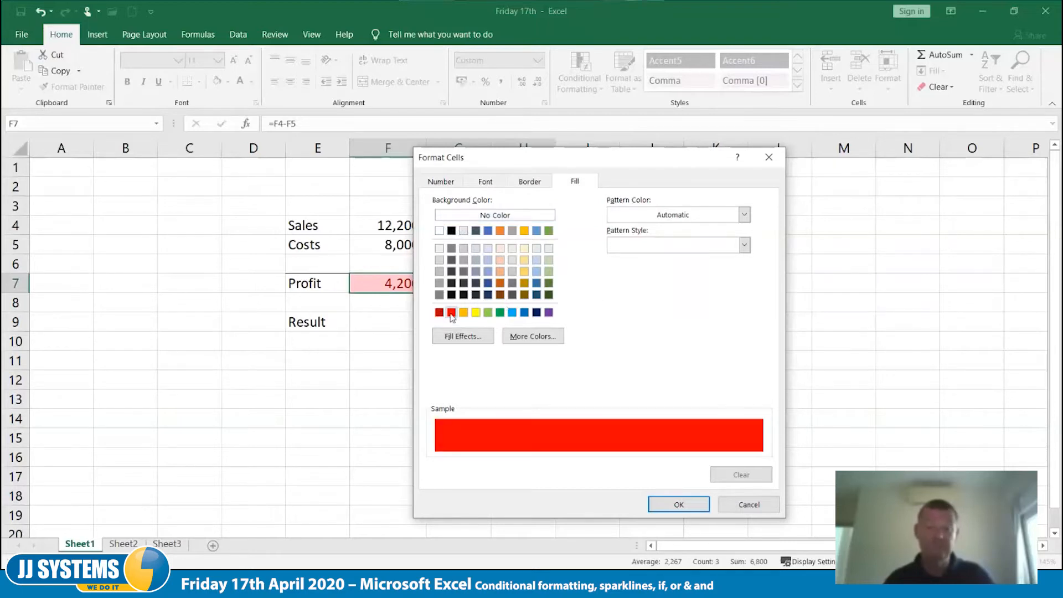
pyautogui.click(500, 313)
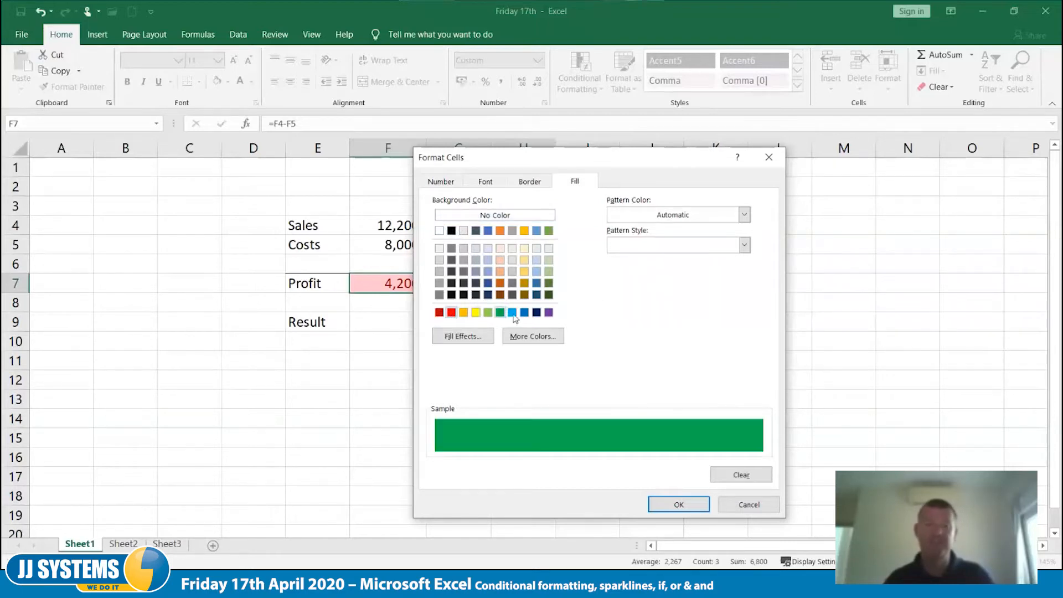
pyautogui.click(537, 187)
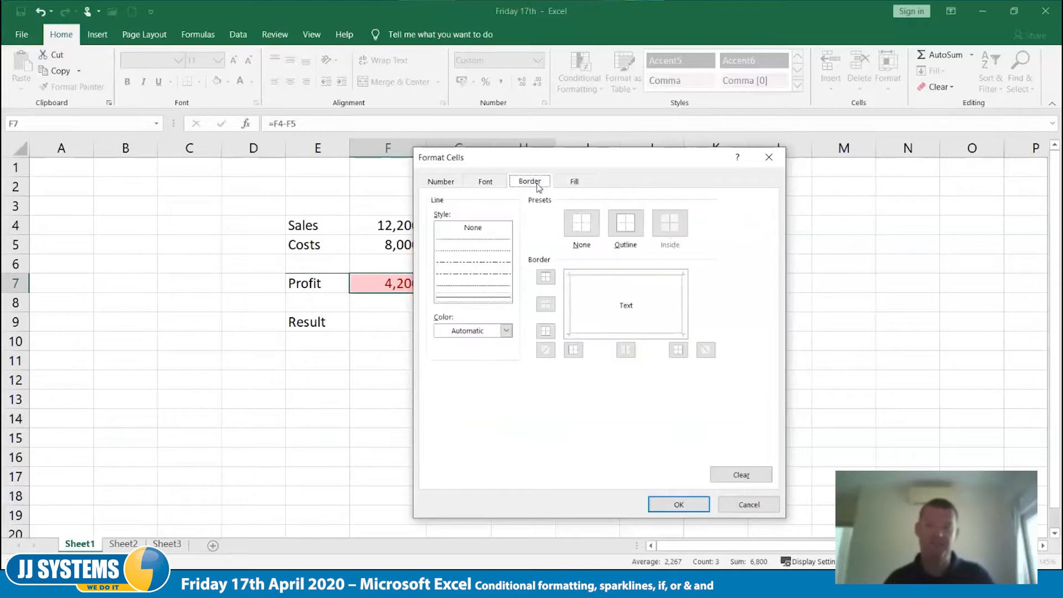
pyautogui.click(506, 330)
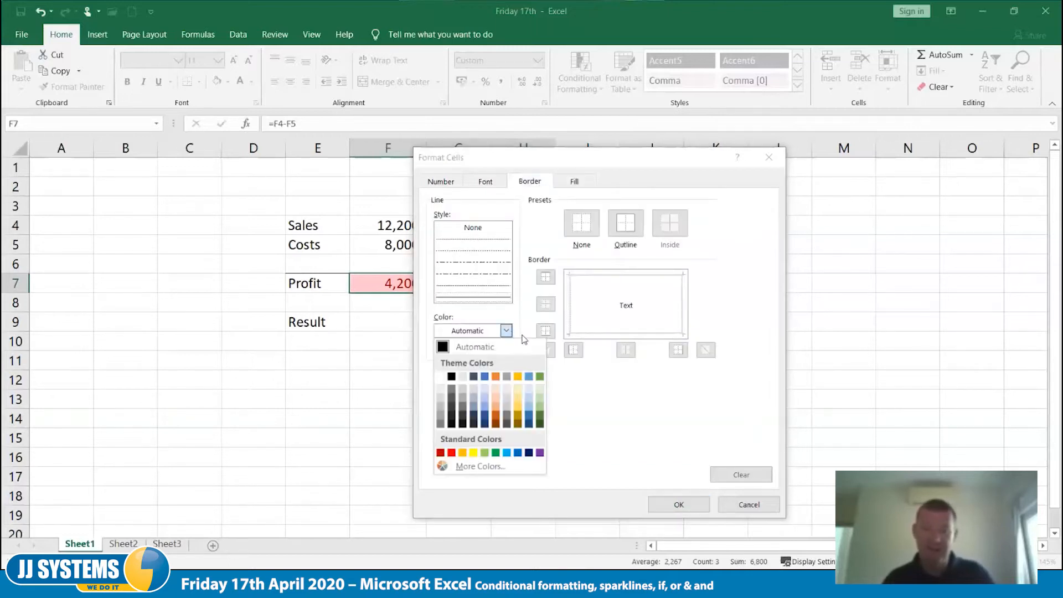
pyautogui.click(507, 453)
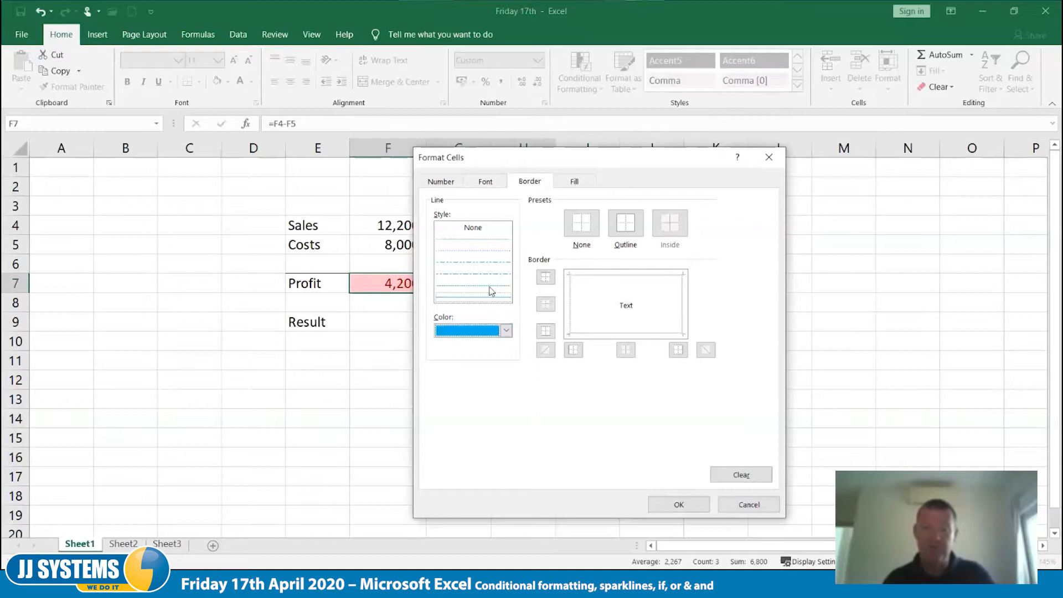
pyautogui.click(487, 276)
pyautogui.click(625, 222)
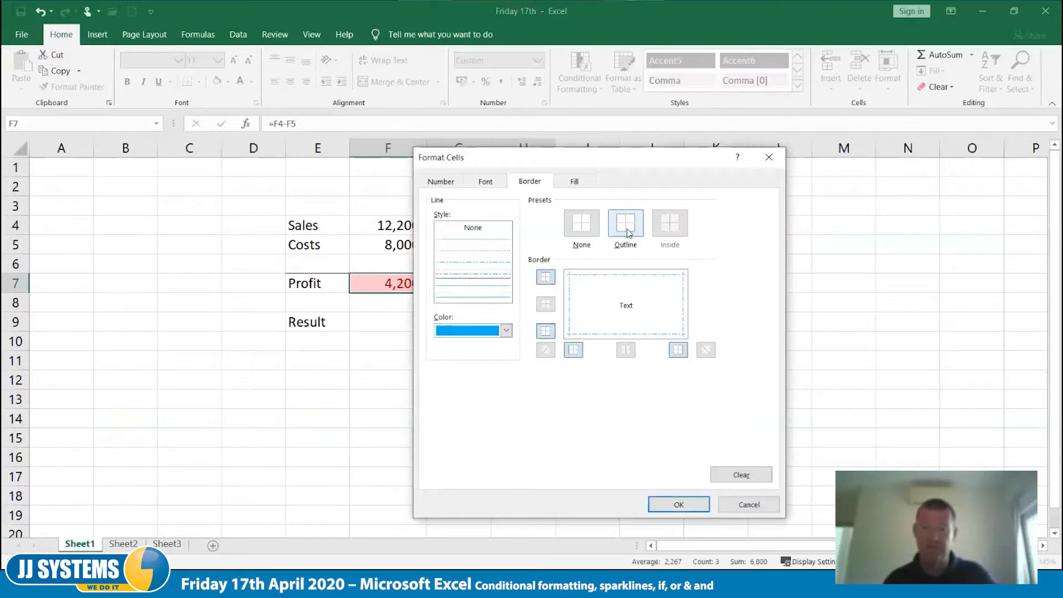
# Step: Set the custom format's font to Bold Italic in white and apply the Greater Than rule
pyautogui.click(487, 183)
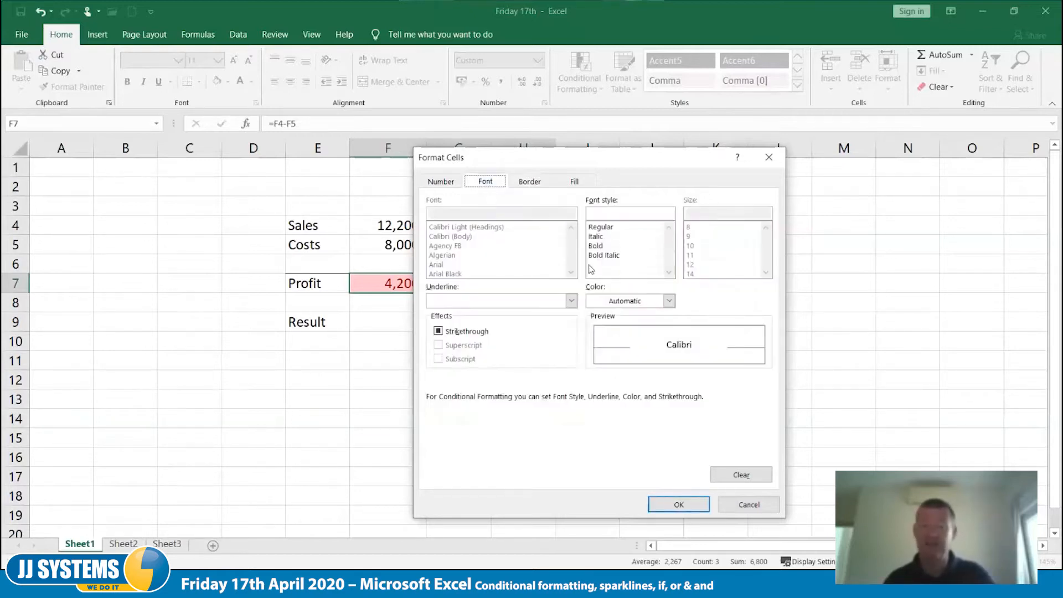
pyautogui.click(605, 256)
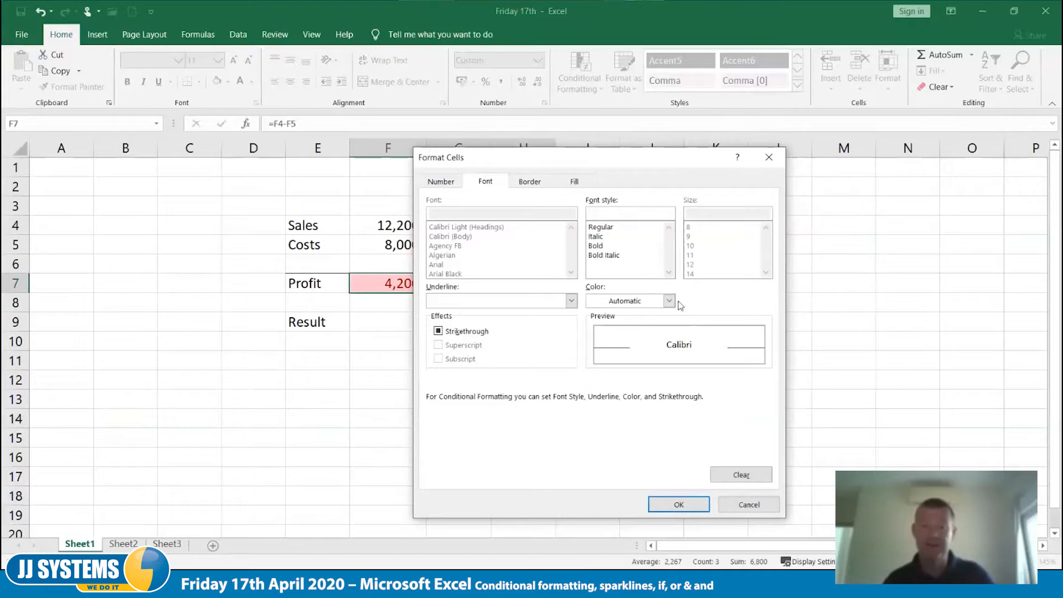
pyautogui.click(669, 301)
pyautogui.click(593, 348)
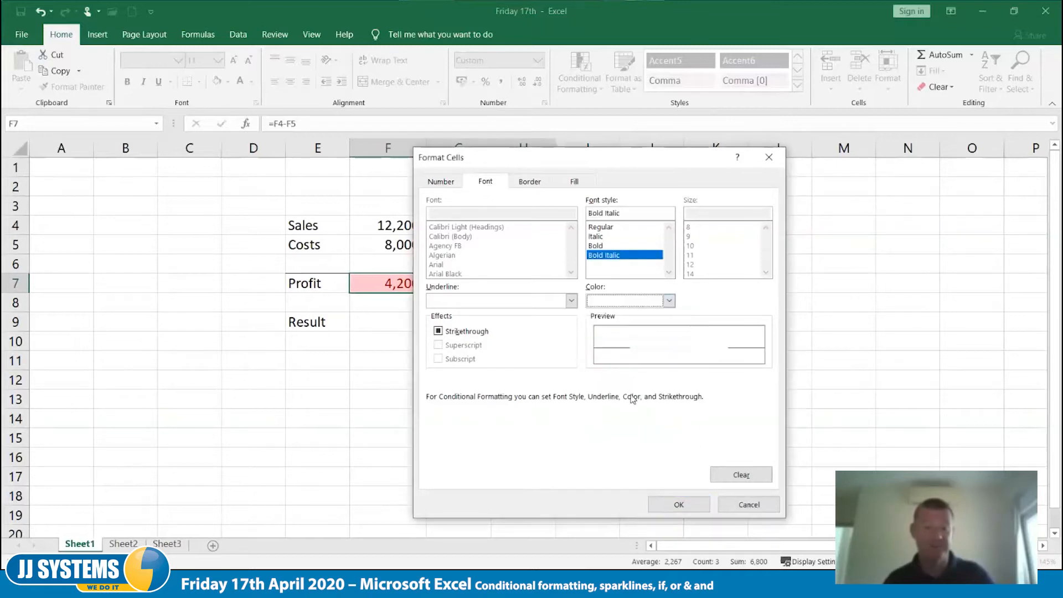
pyautogui.click(679, 505)
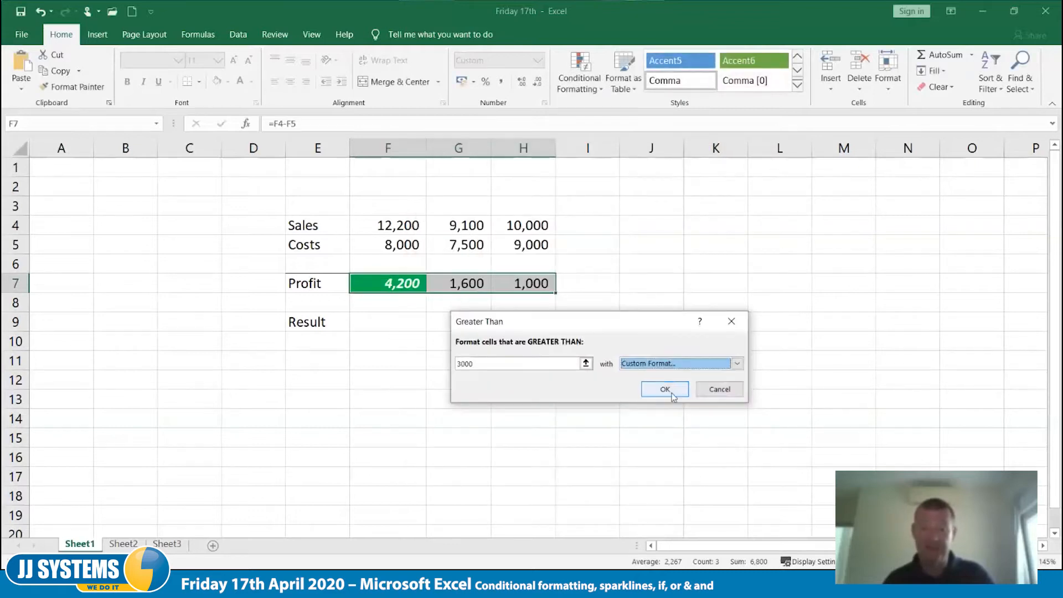
pyautogui.click(665, 389)
pyautogui.click(671, 477)
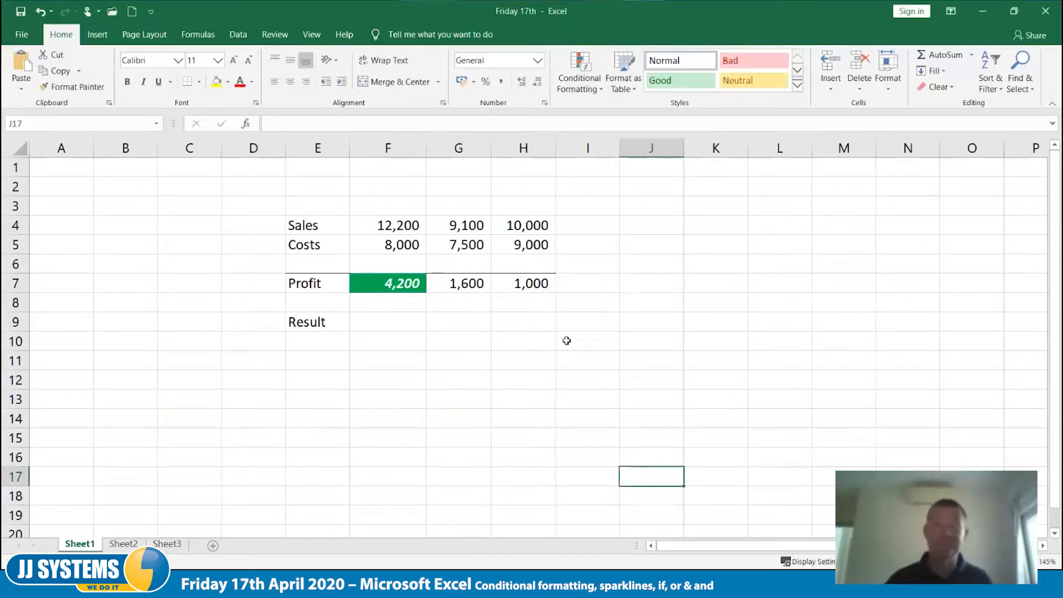
# Step: Test the Greater Than rule by setting the sales figure in G4 to 12000, and undo the change
pyautogui.click(474, 226)
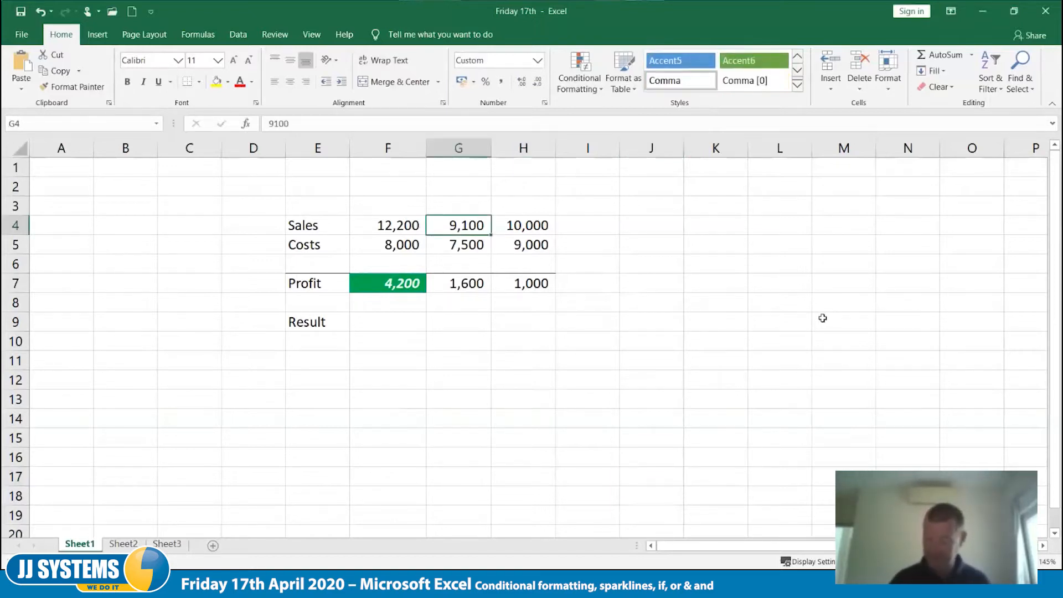
pyautogui.write('12000')
pyautogui.press('Tab')
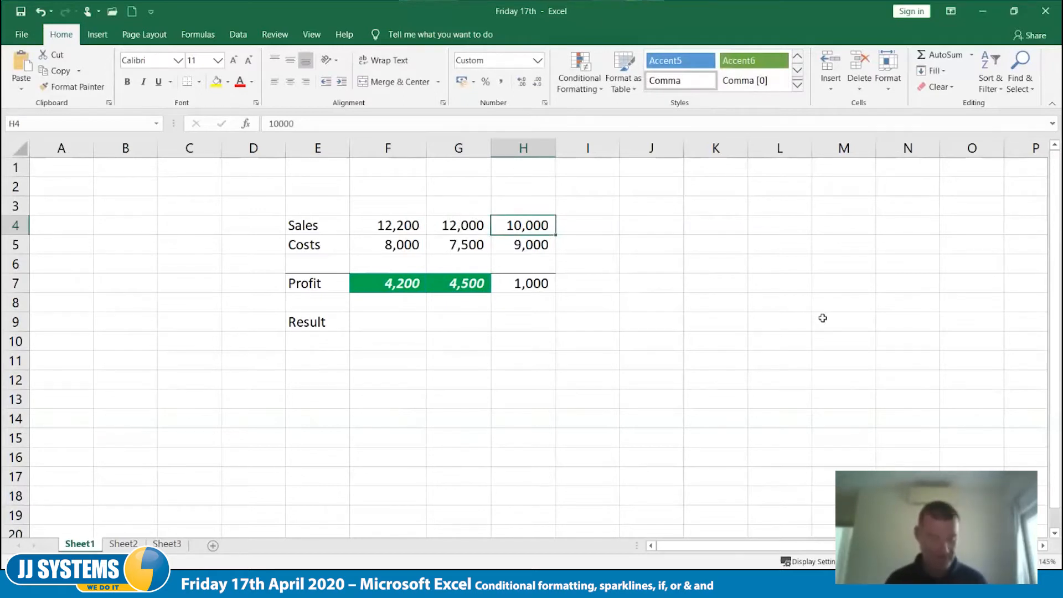
pyautogui.hotkey('ctrl', 'z')
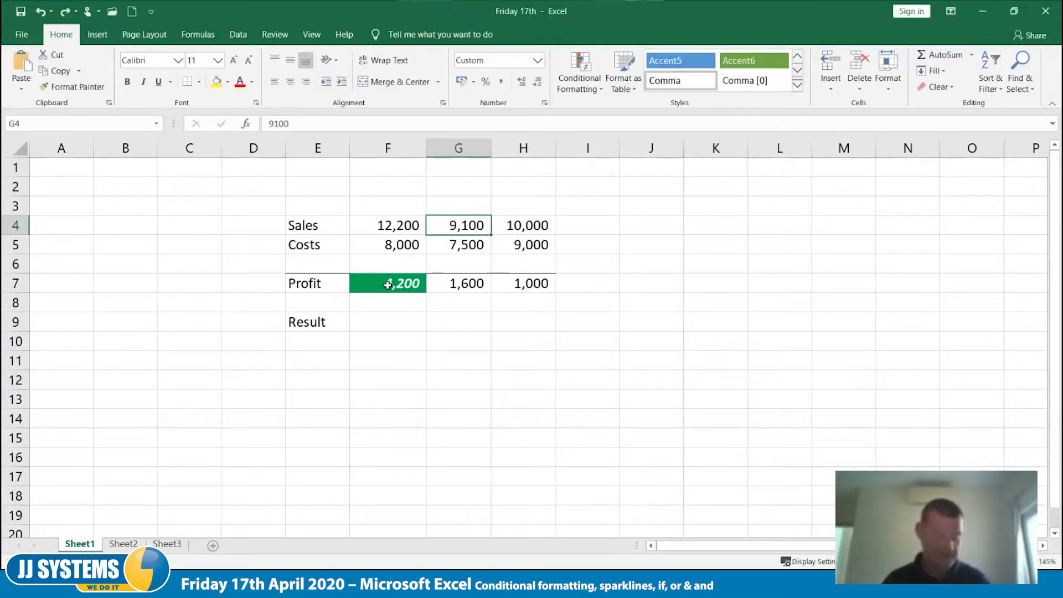
# Step: Clear the conditional formatting rules from profit cells F7:H7 only
pyautogui.moveTo(387, 284); pyautogui.dragTo(536, 282)
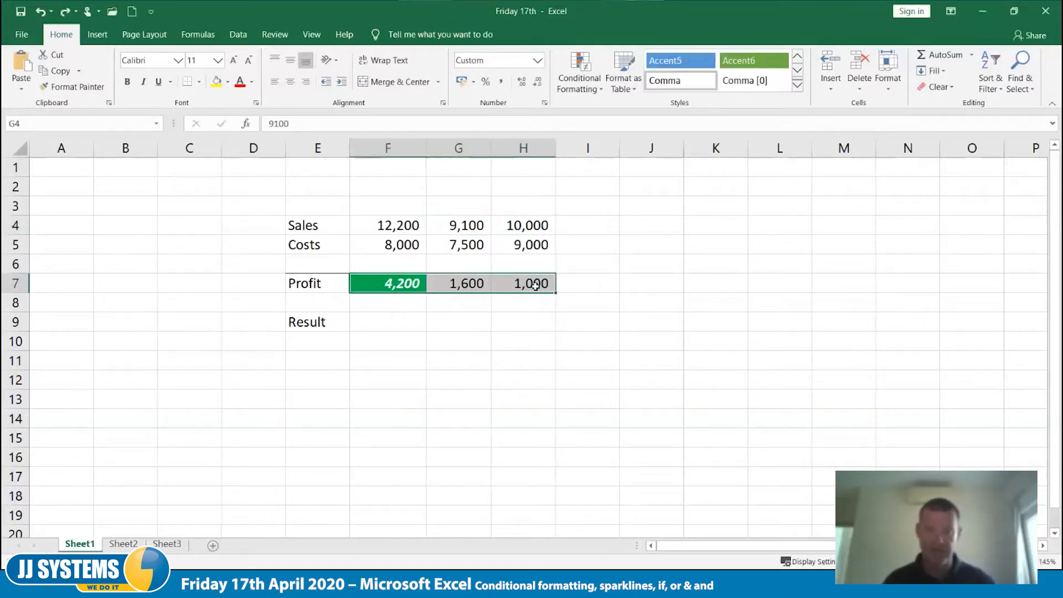
pyautogui.click(579, 78)
pyautogui.moveTo(634, 275)
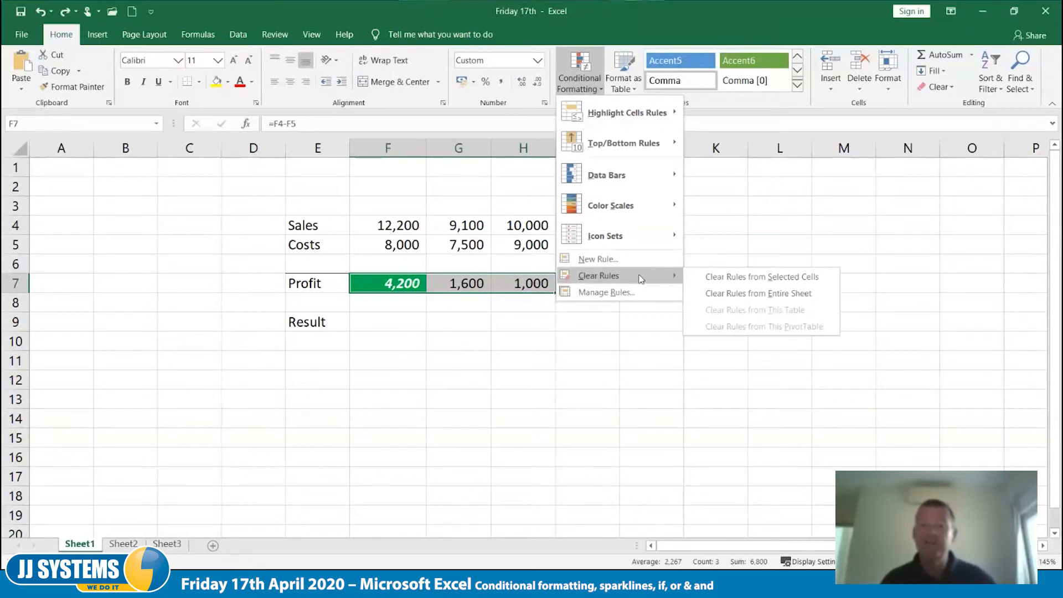
pyautogui.click(740, 274)
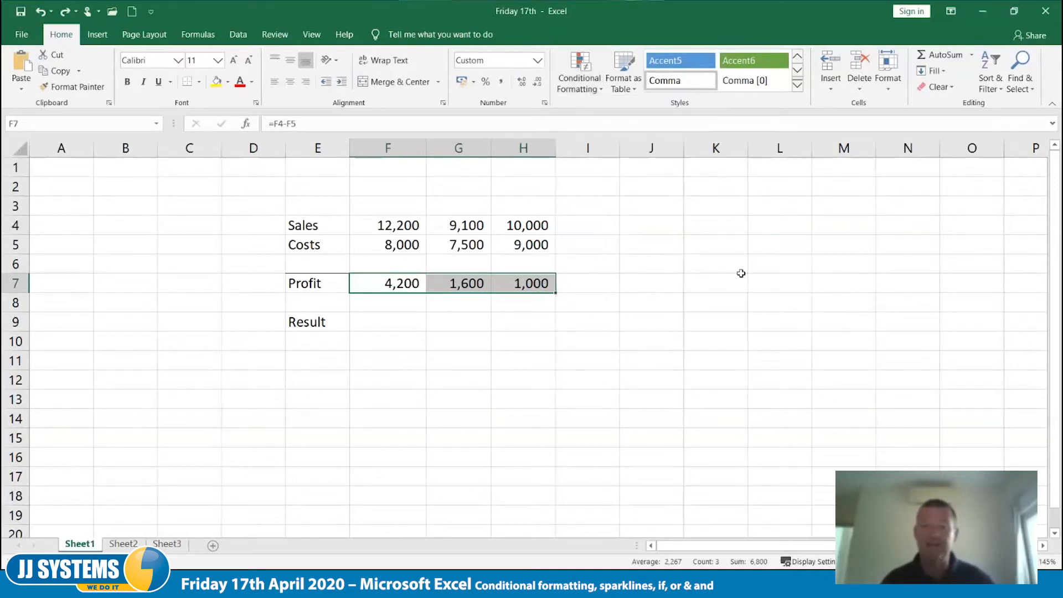
pyautogui.click(700, 307)
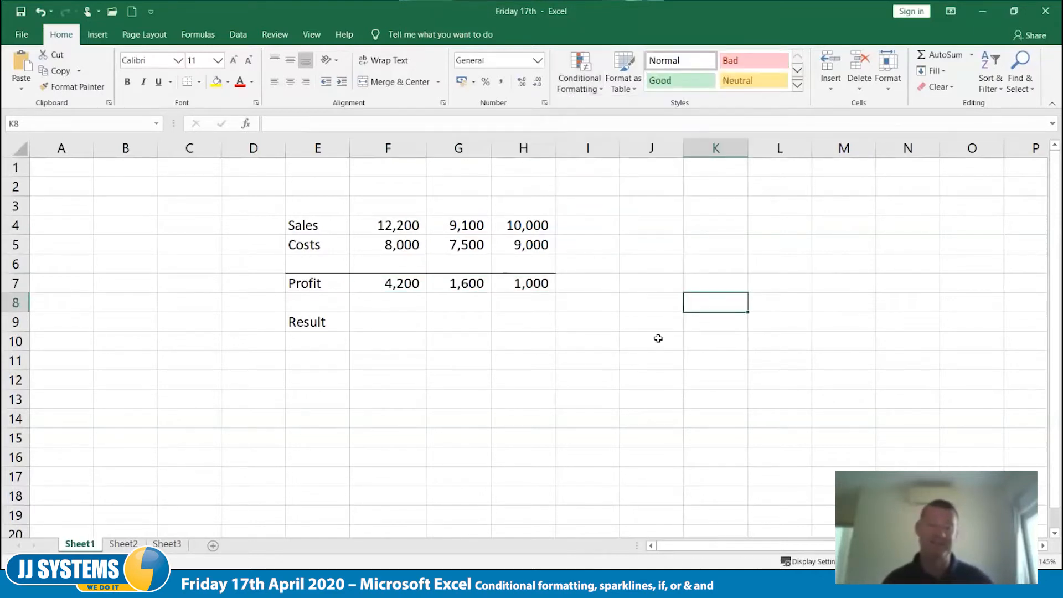
pyautogui.click(401, 326)
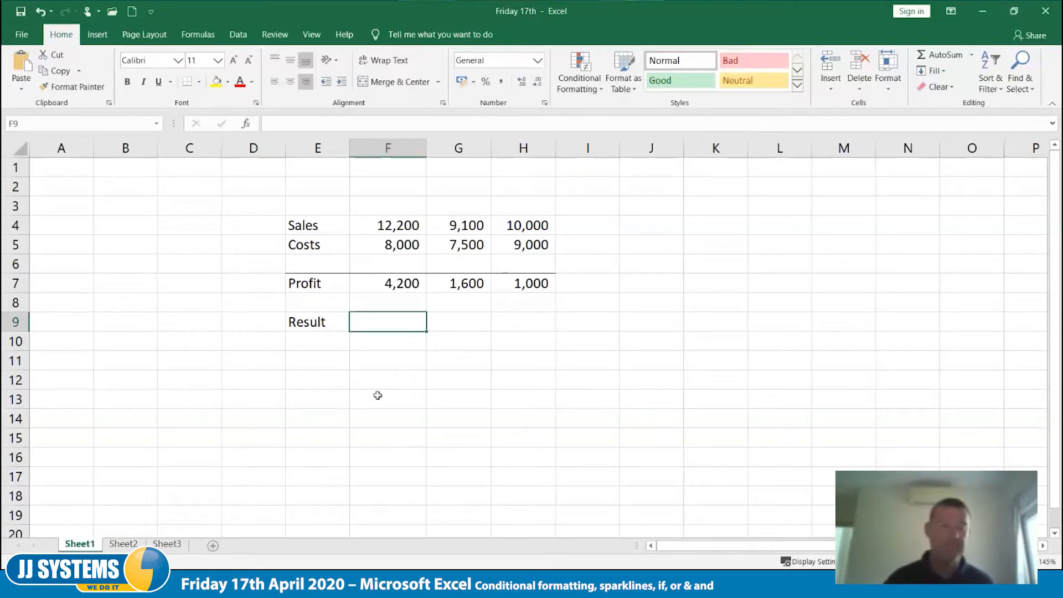
# Step: Enter the formula =RANDBETWEEN(100,999) in cell B3 of Sheet2
pyautogui.click(121, 544)
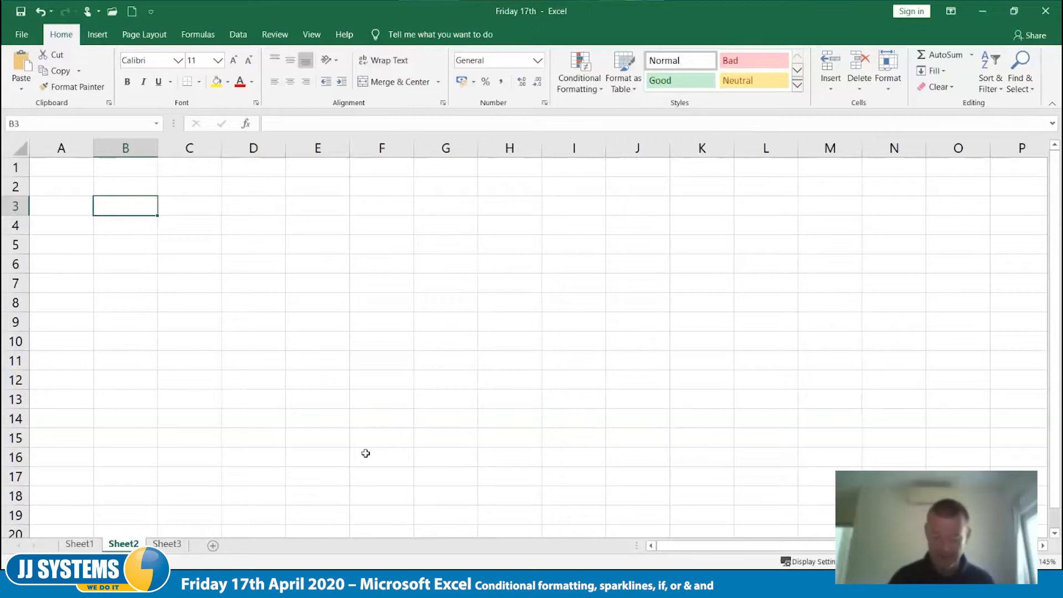
pyautogui.write('=ran')
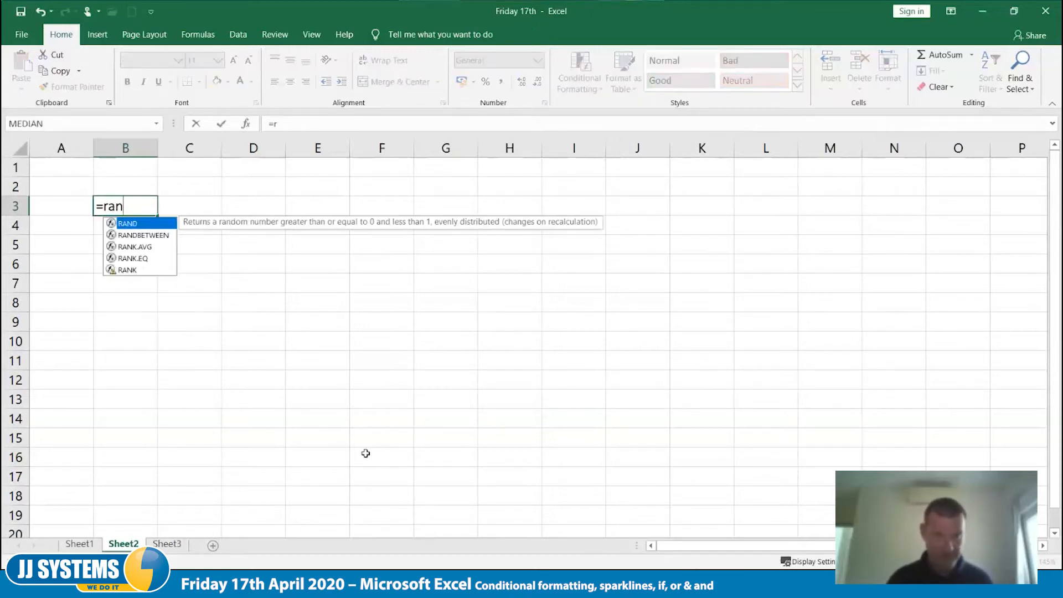
pyautogui.press('Down')
pyautogui.press('Tab')
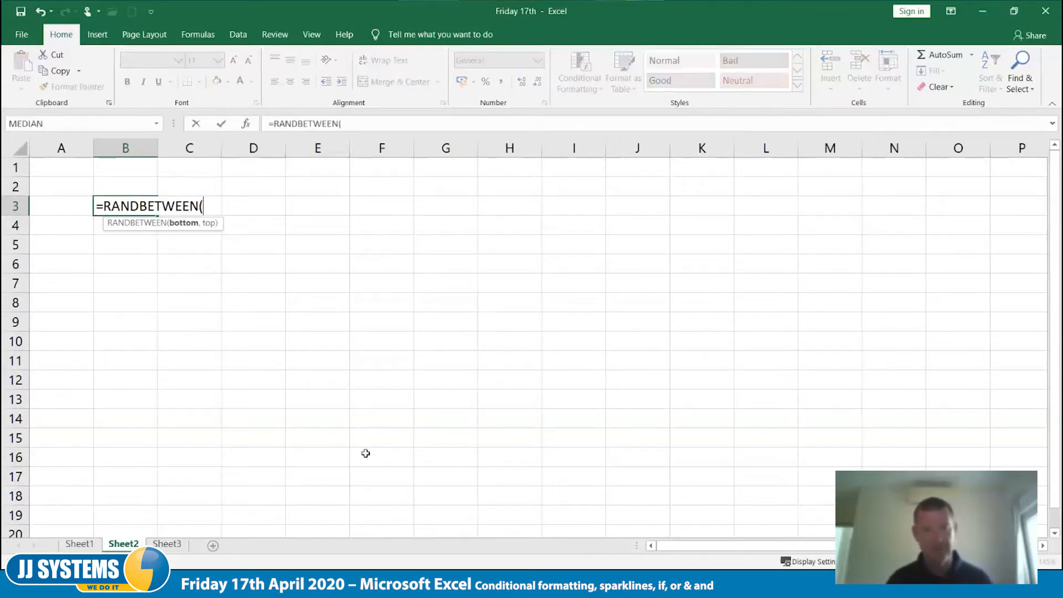
pyautogui.write('100,99')
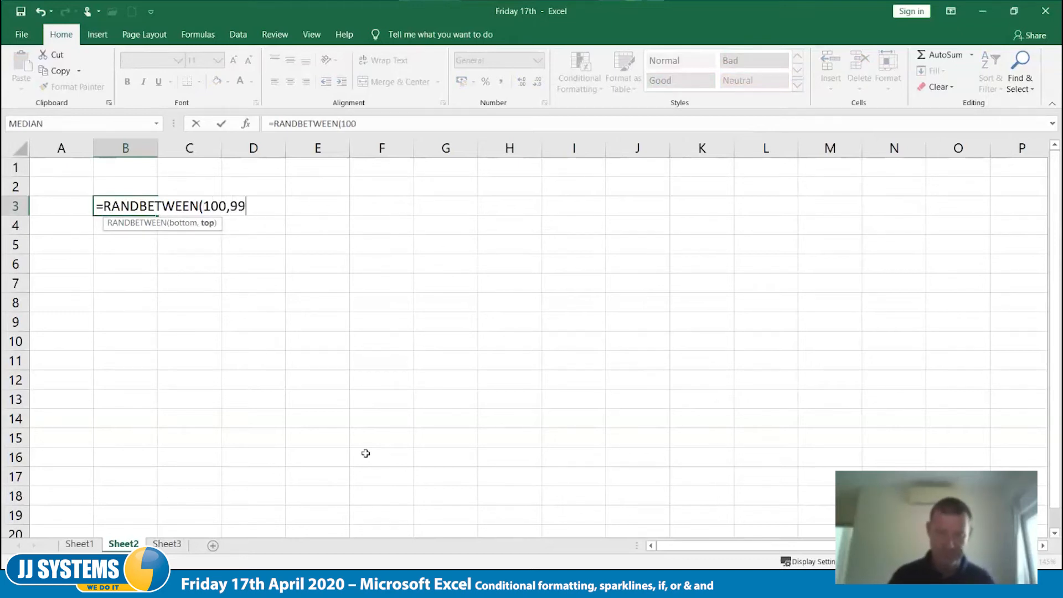
pyautogui.write('9)')
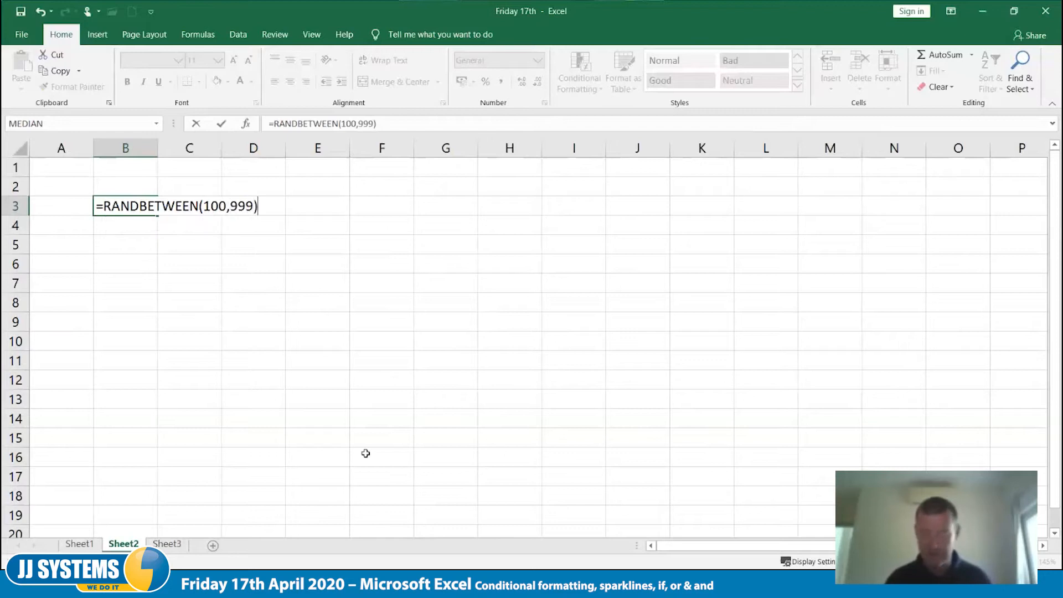
pyautogui.press('Tab')
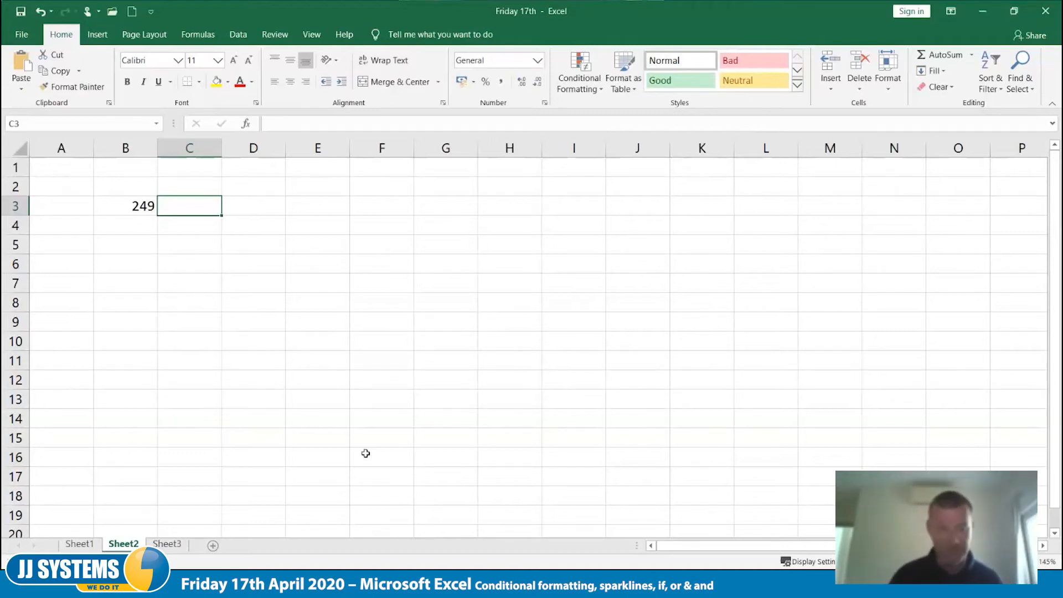
# Step: Open the RANDBETWEEN formula in cell B3 for review and re-enter it as is
pyautogui.press('Left')
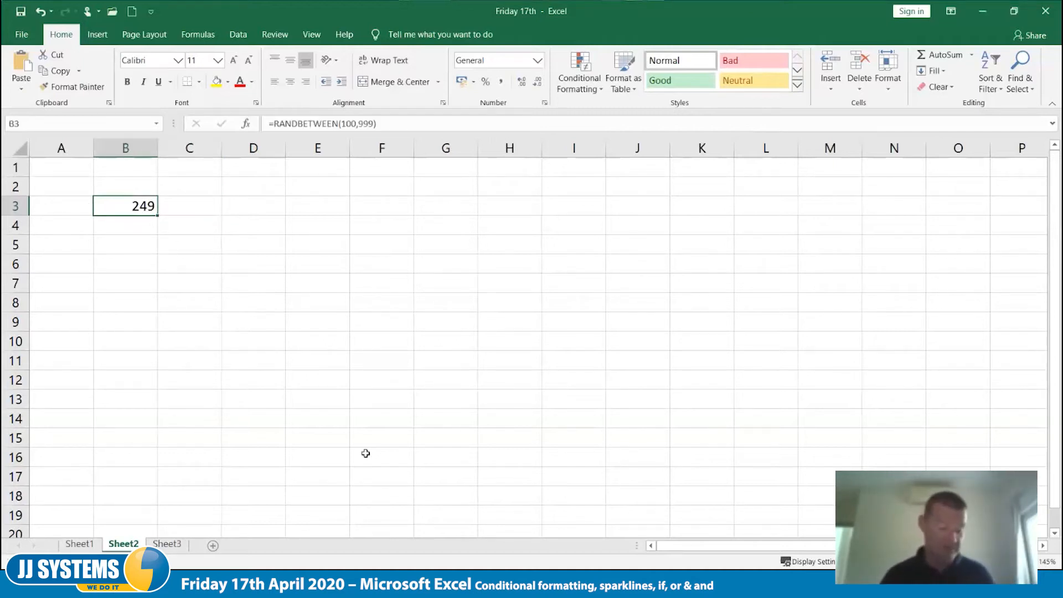
pyautogui.press('F2')
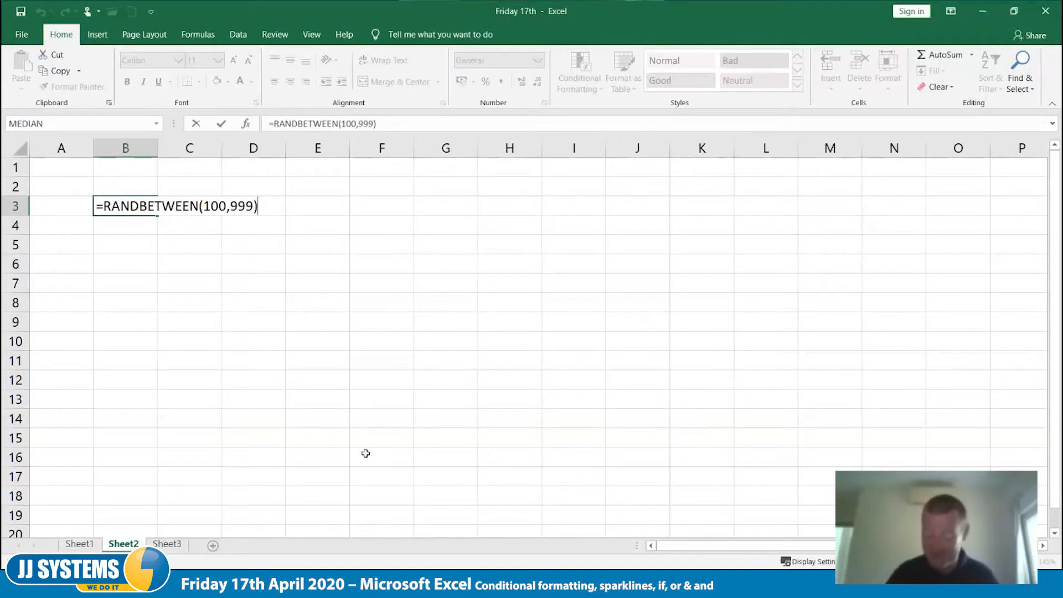
pyautogui.press('Tab')
# Step: Try the formula =RAND() in cell B4, and delete it again
pyautogui.press('Down')
pyautogui.press('Left')
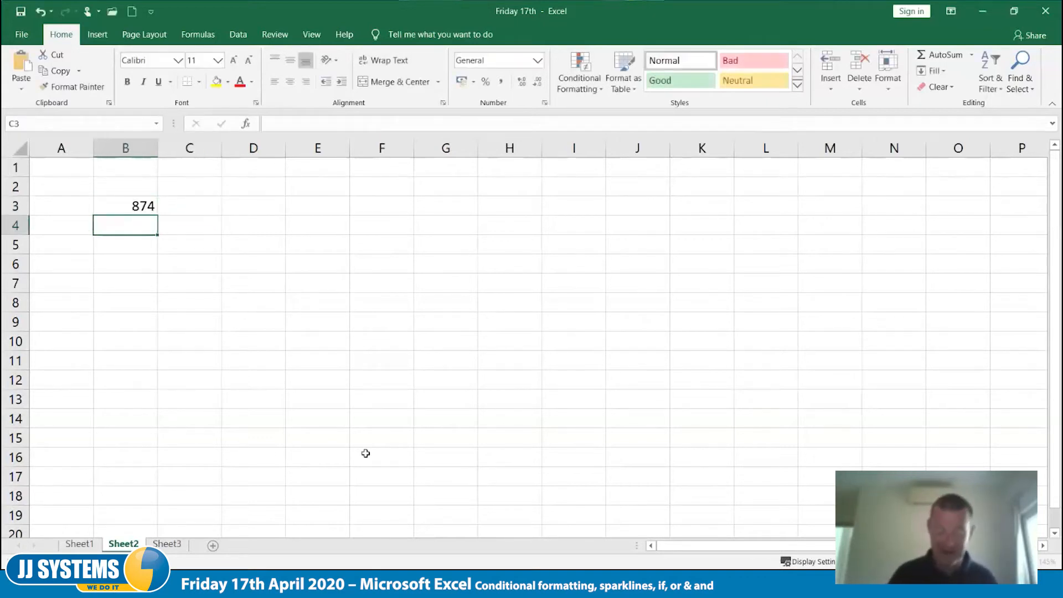
pyautogui.write('=ra')
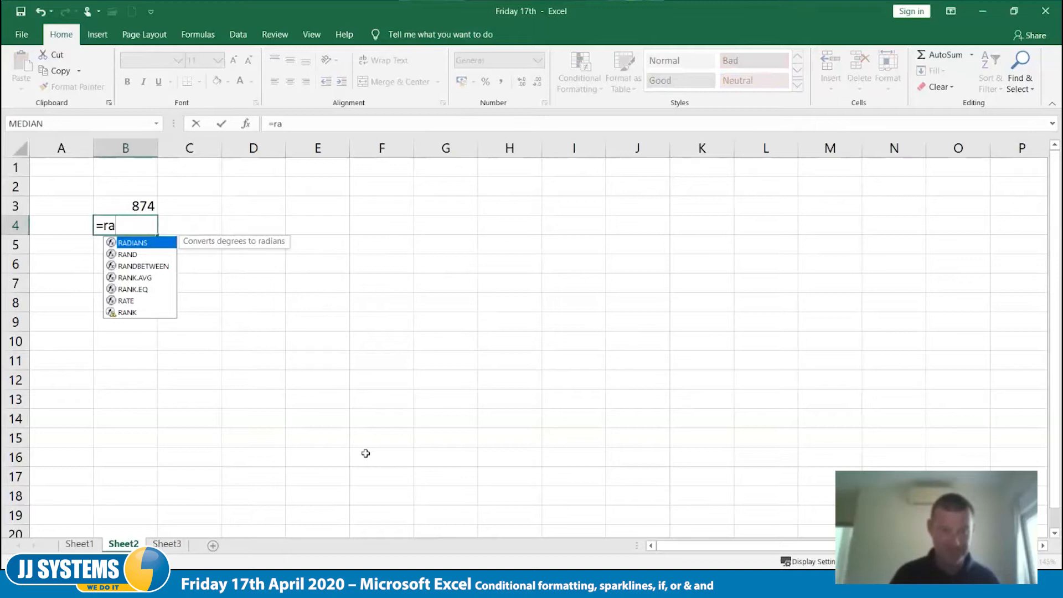
pyautogui.write('nd()')
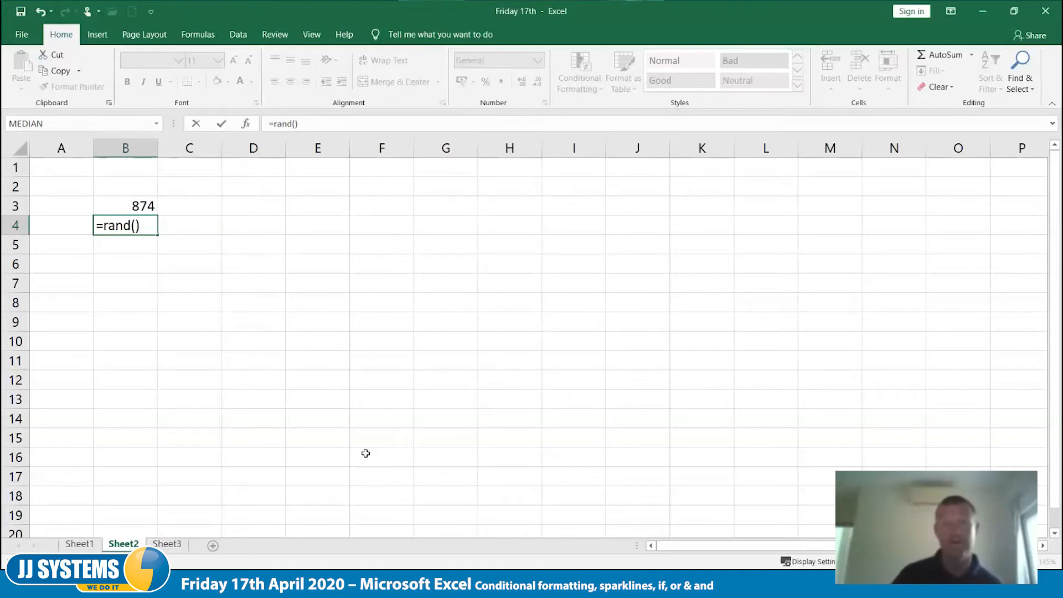
pyautogui.press('Tab')
pyautogui.press('Left')
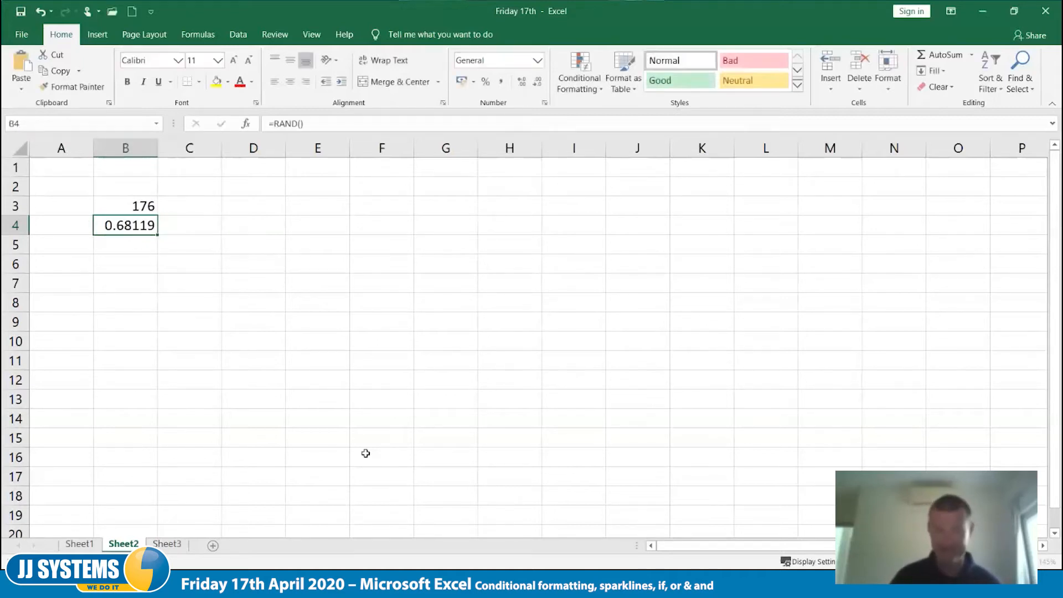
pyautogui.press('Delete')
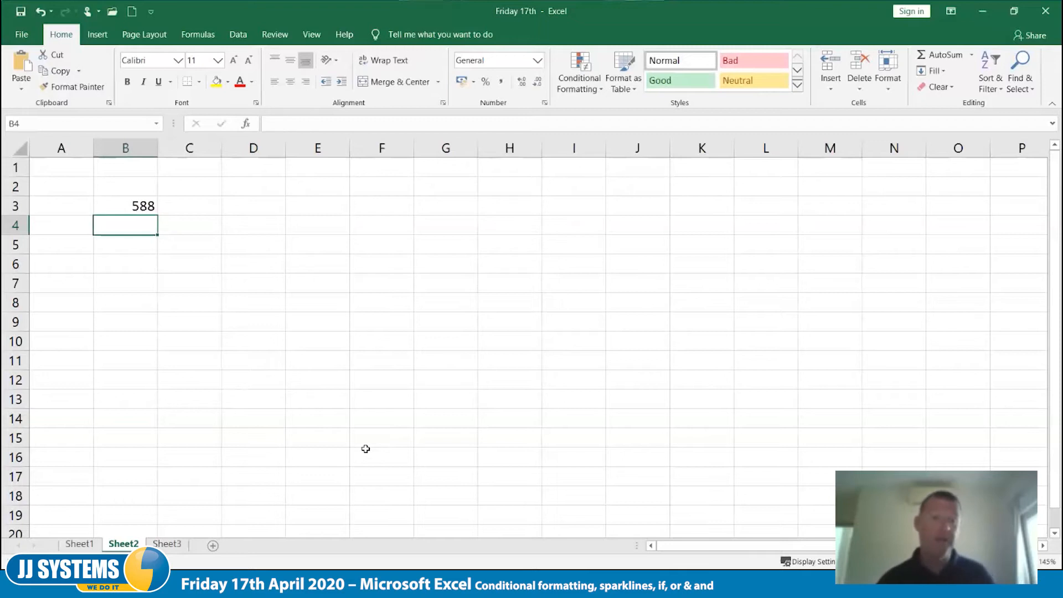
# Step: Fill the RANDBETWEEN formula from B3 across and down to cover the range B3:K17
pyautogui.click(149, 206)
pyautogui.moveTo(157, 216); pyautogui.dragTo(731, 468)
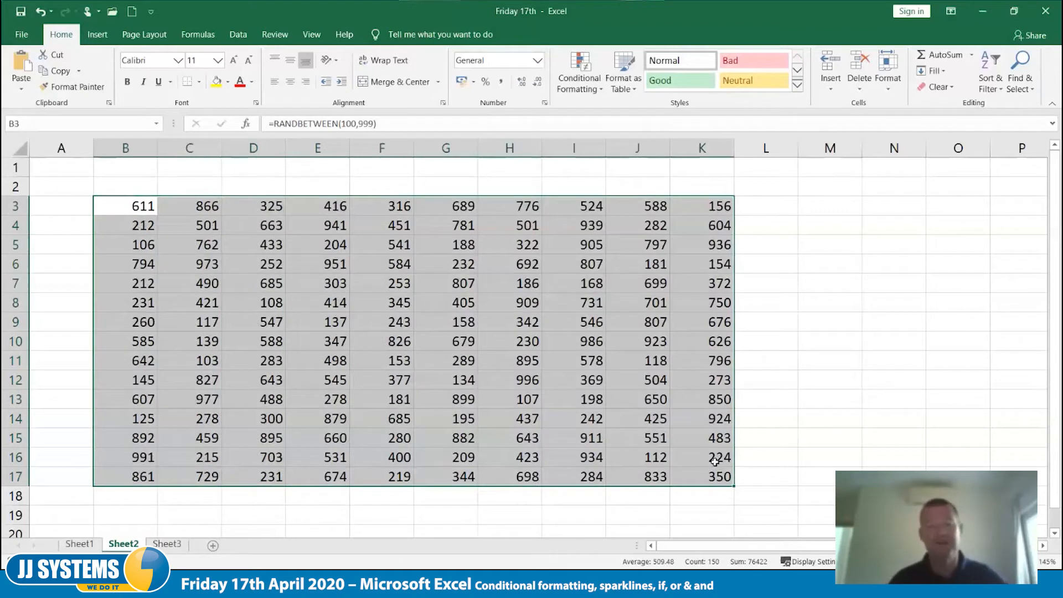
pyautogui.click(335, 279)
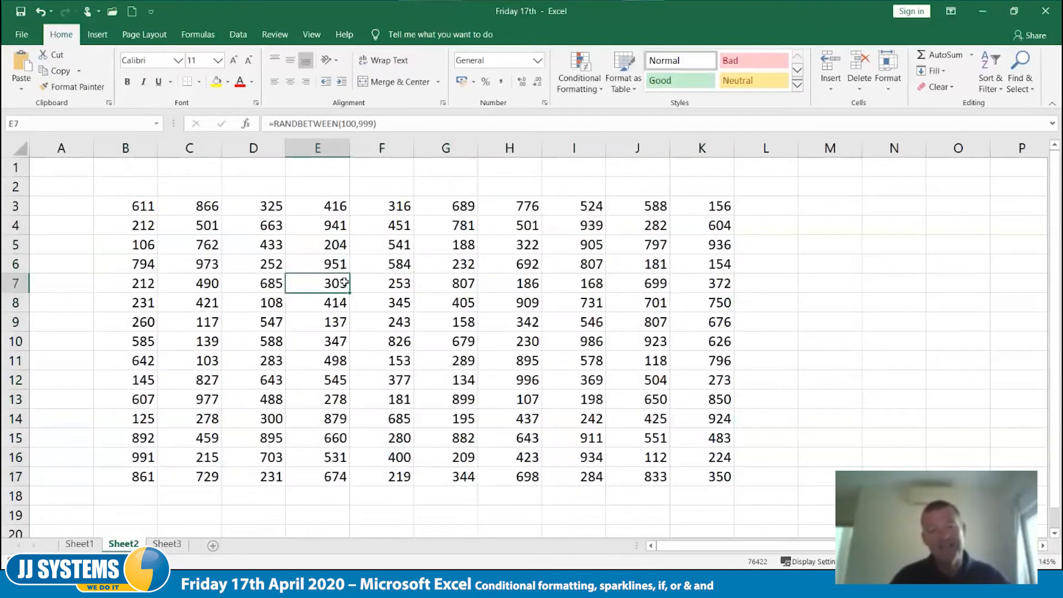
# Step: Recalculate the sheet, first by re-entering empty cell N5 and again with a manual recalculation, to refresh the random numbers
pyautogui.click(870, 249)
pyautogui.doubleClick(870, 248)
pyautogui.press('Tab')
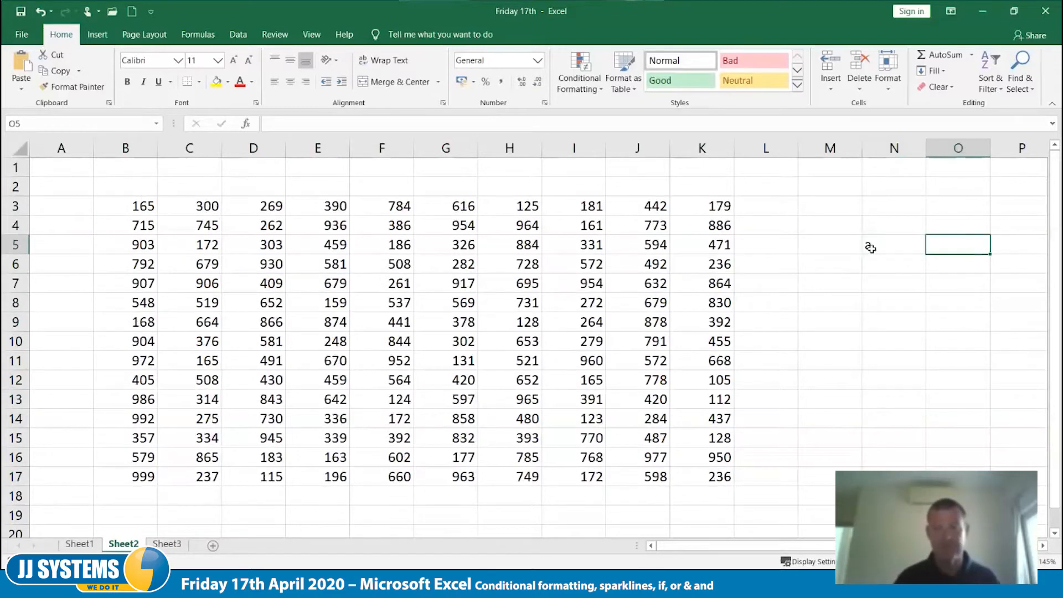
pyautogui.click(870, 248)
pyautogui.press('F9')
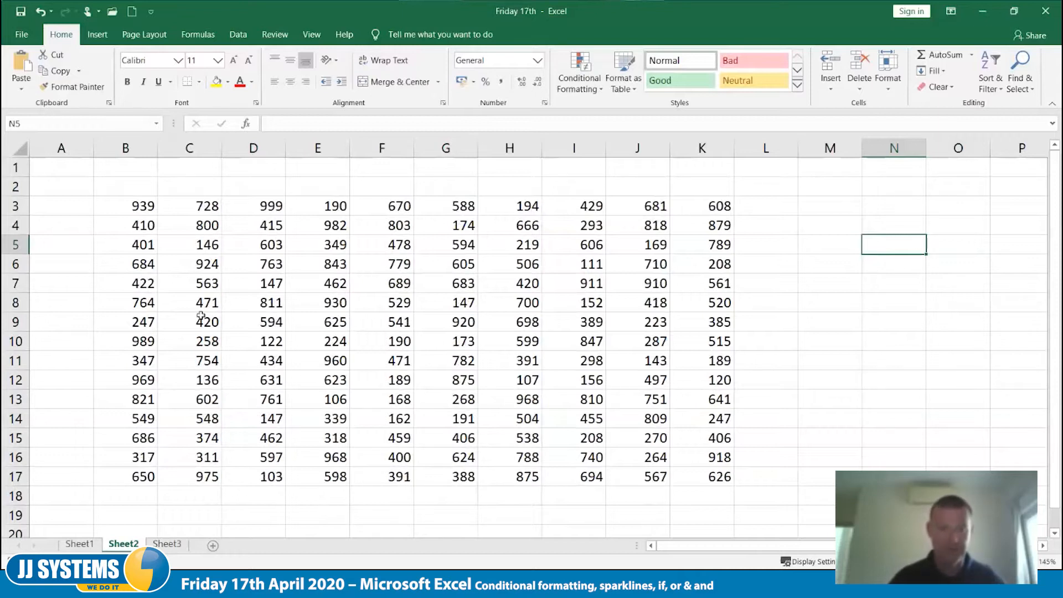
# Step: Copy the range B3:K17 and paste it over itself as values only
pyautogui.moveTo(141, 205); pyautogui.dragTo(691, 476)
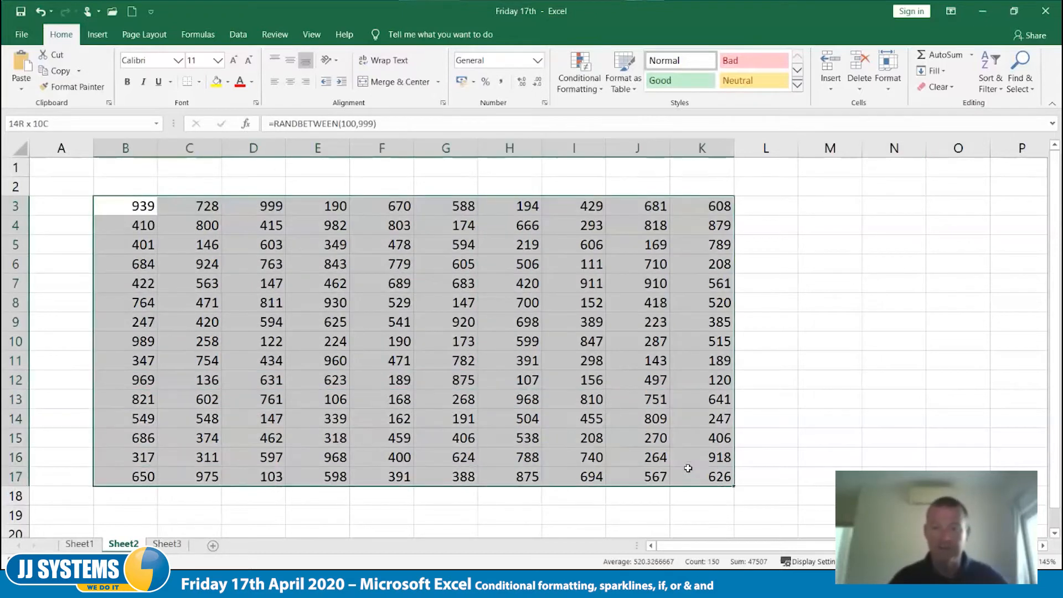
pyautogui.rightClick(609, 411)
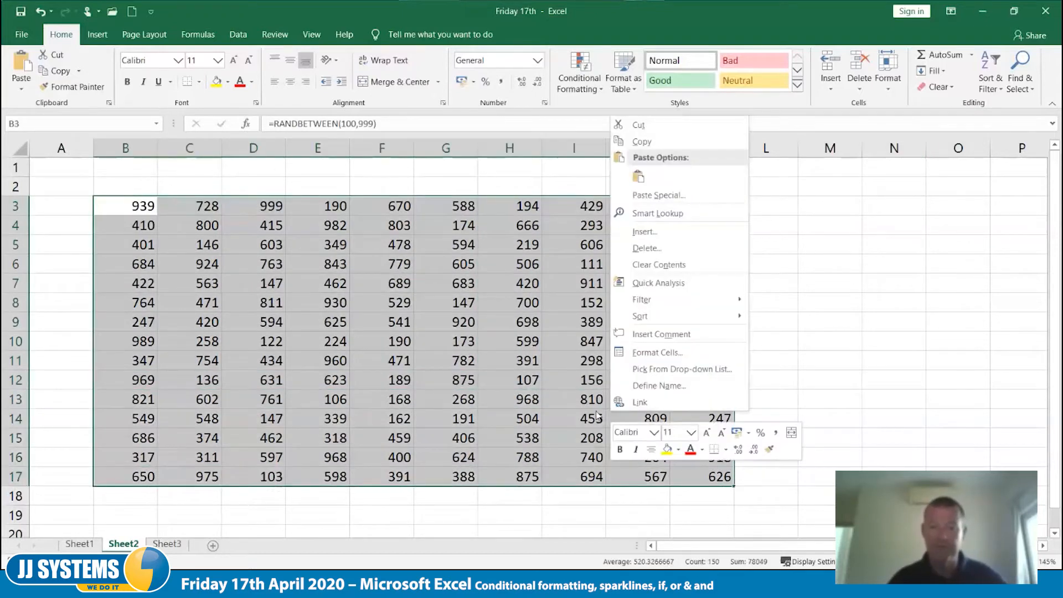
pyautogui.click(642, 141)
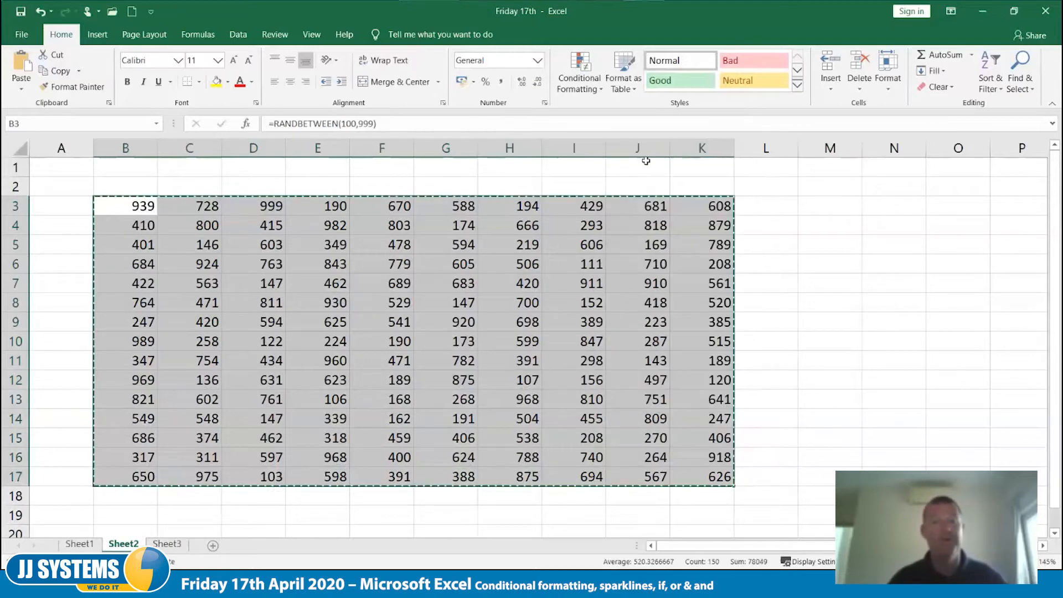
pyautogui.rightClick(130, 206)
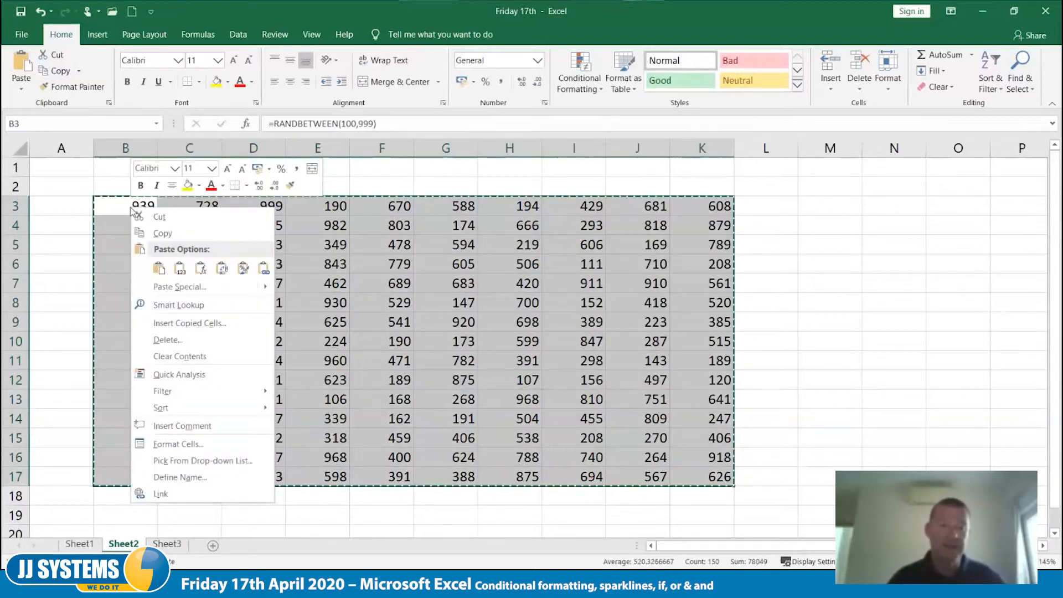
pyautogui.click(179, 270)
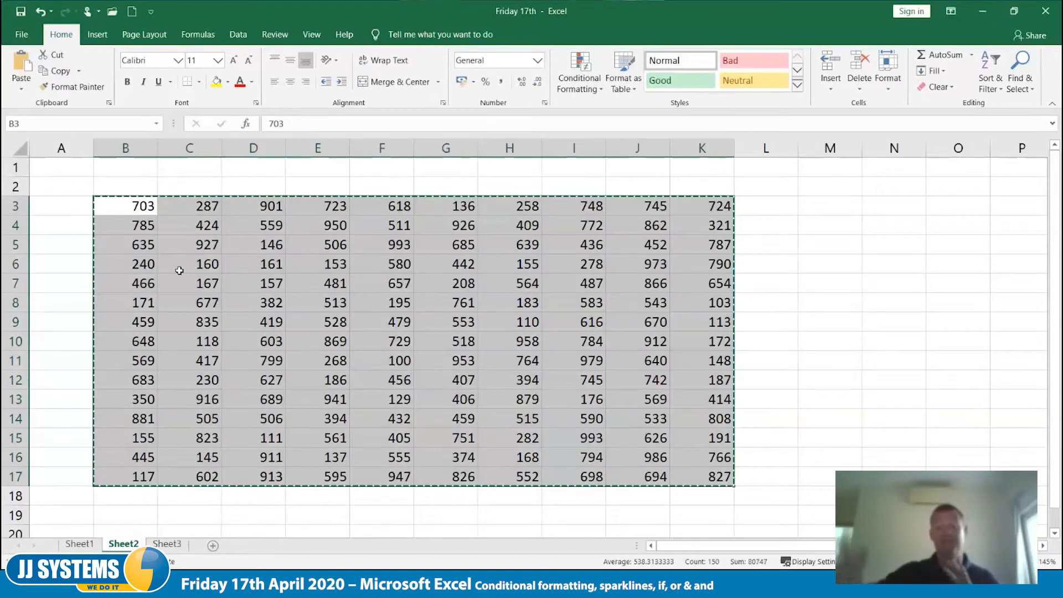
pyautogui.click(179, 269)
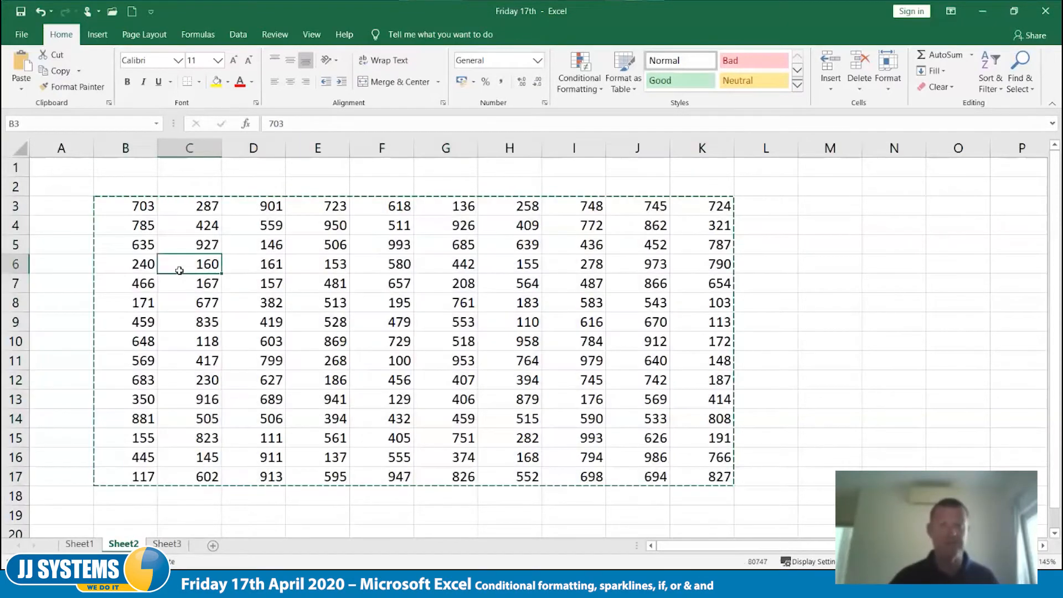
# Step: Check the contents of cells B3 and C3 for plain values instead of formulas
pyautogui.click(135, 207)
pyautogui.doubleClick(134, 207)
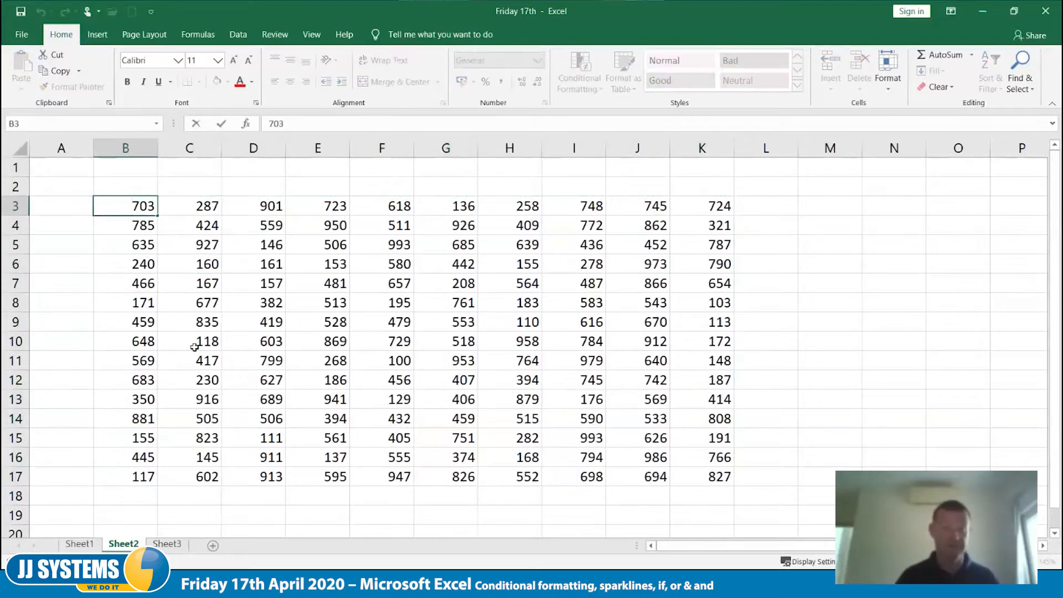
pyautogui.press('Tab')
pyautogui.press('F2')
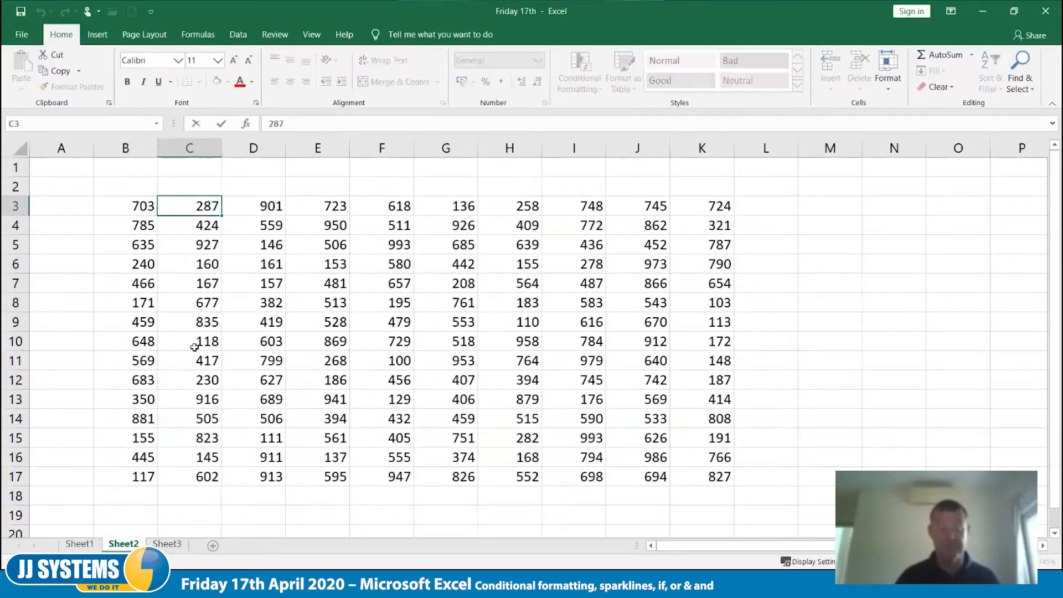
pyautogui.press('Return')
pyautogui.press('Down')
pyautogui.press('Down')
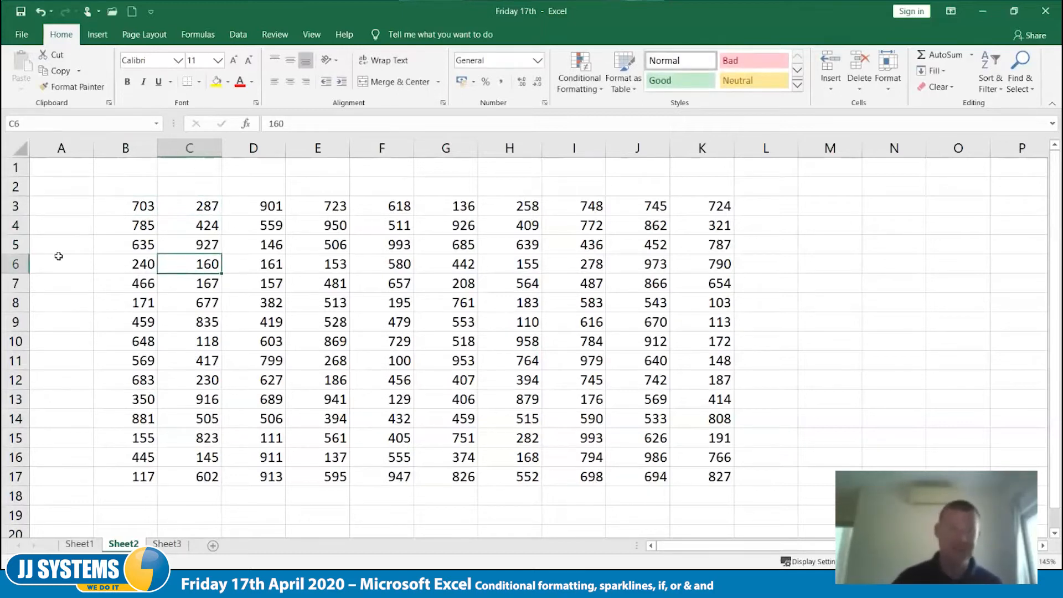
# Step: Preview a Duplicate Values rule with Light Red Fill with Dark Red Text on B3:K17, and cancel it
pyautogui.click(128, 213)
pyautogui.moveTo(130, 231); pyautogui.dragTo(711, 468)
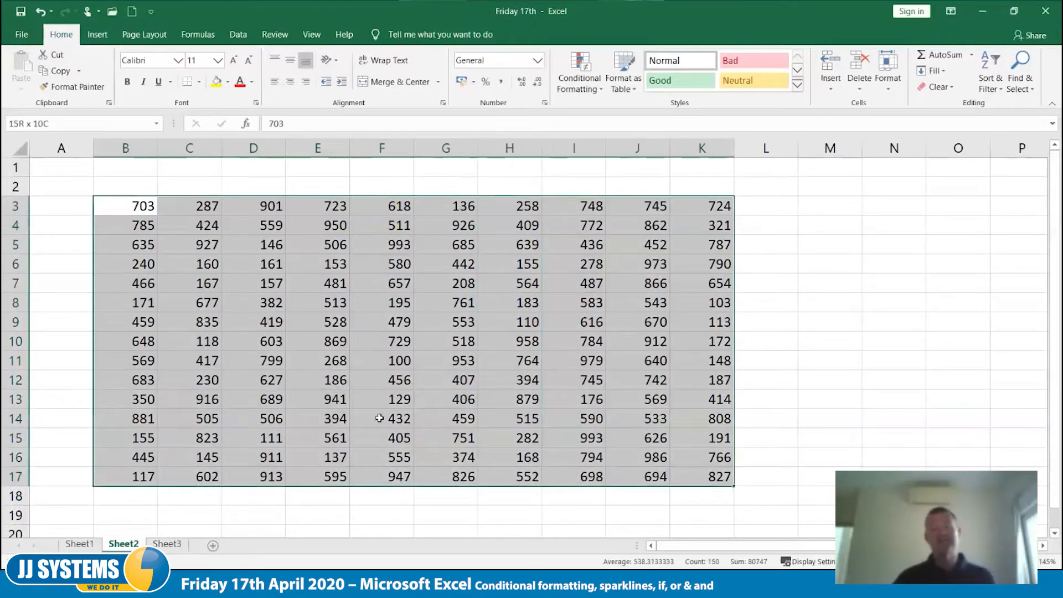
pyautogui.click(587, 90)
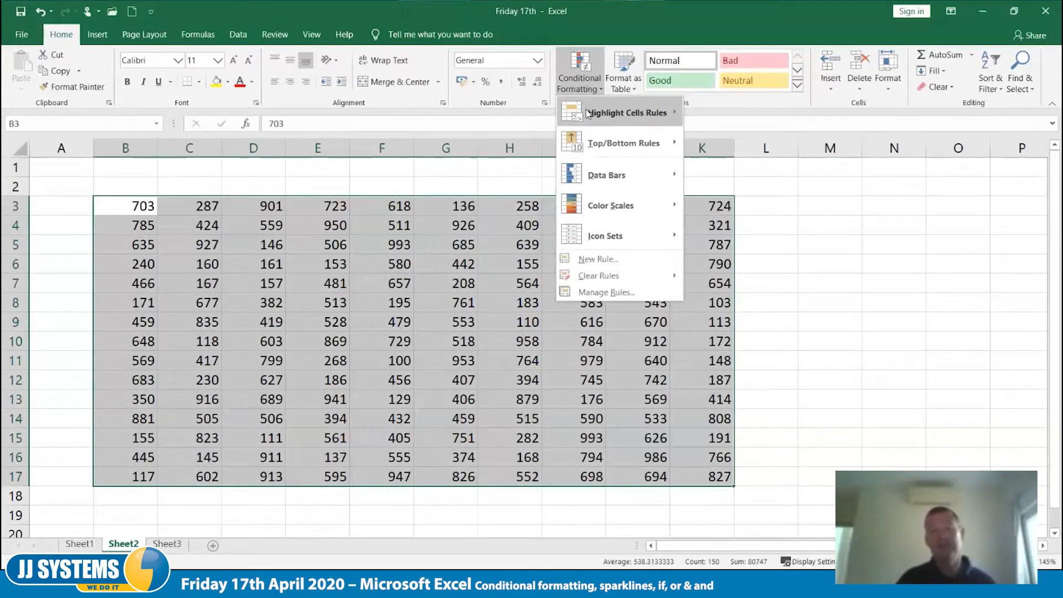
pyautogui.moveTo(588, 114)
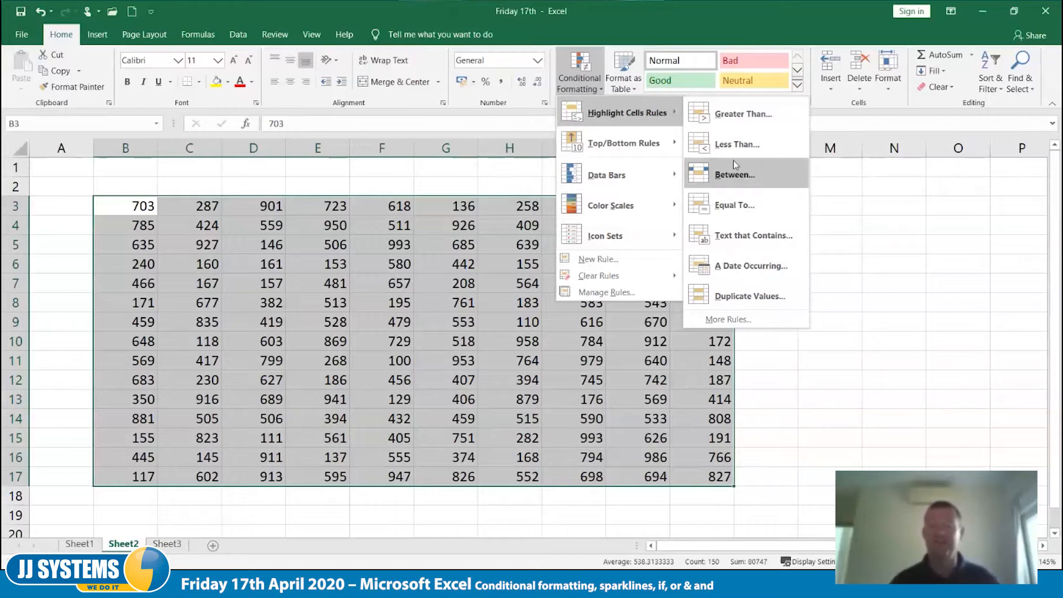
pyautogui.click(731, 297)
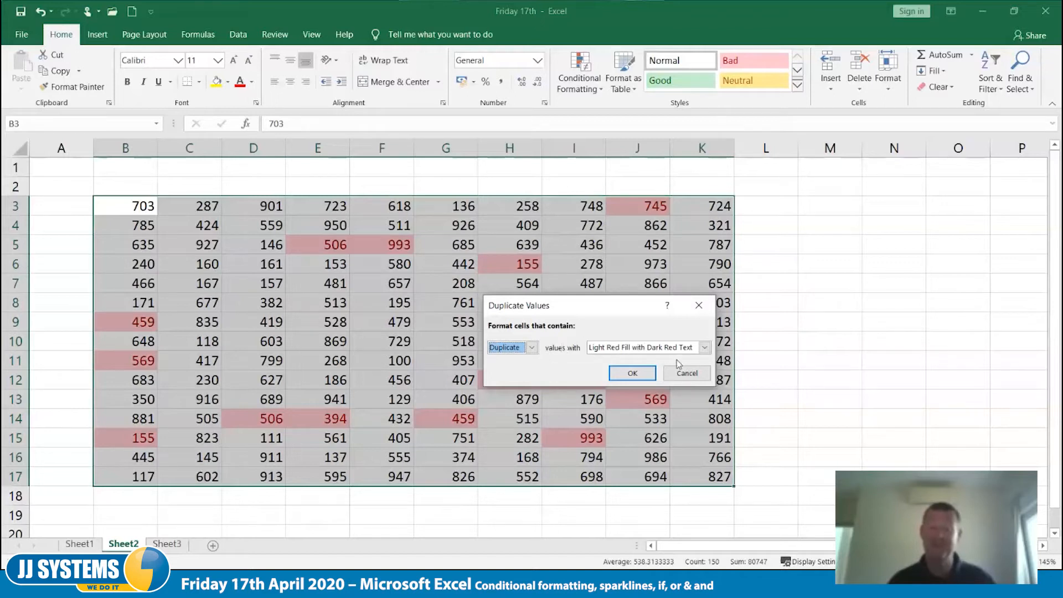
pyautogui.click(684, 373)
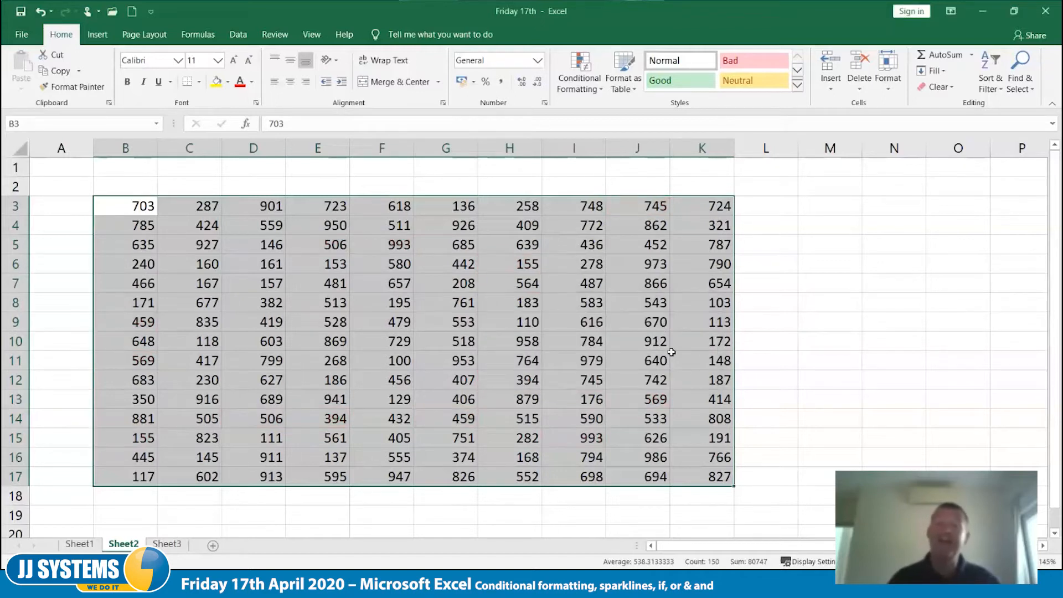
# Step: Apply a Top 10% rule to B3:K17, set to 5% with Yellow Fill with Dark Yellow Text
pyautogui.click(579, 74)
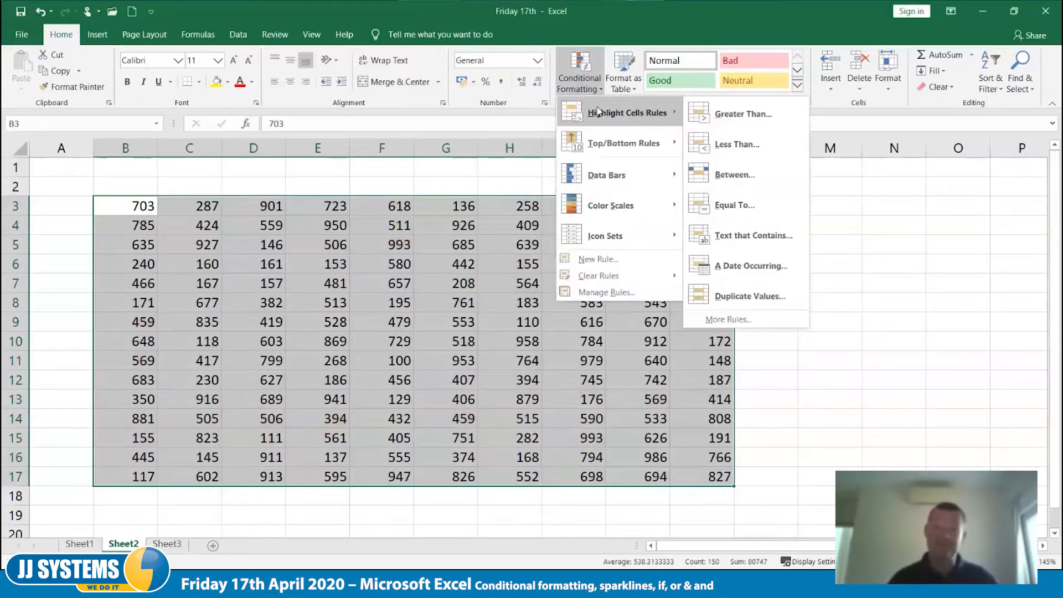
pyautogui.moveTo(613, 152)
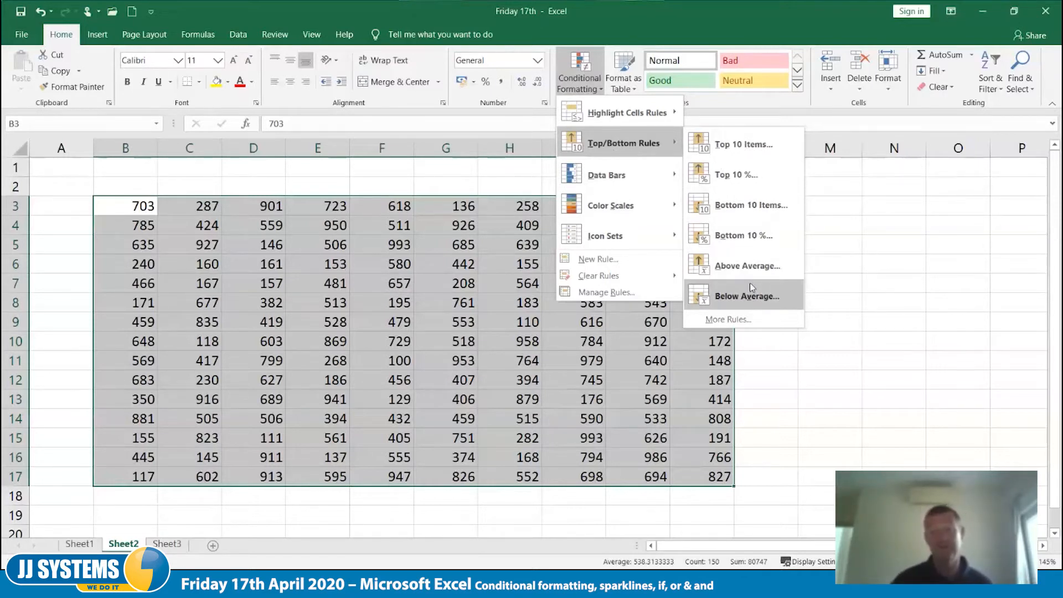
pyautogui.click(730, 175)
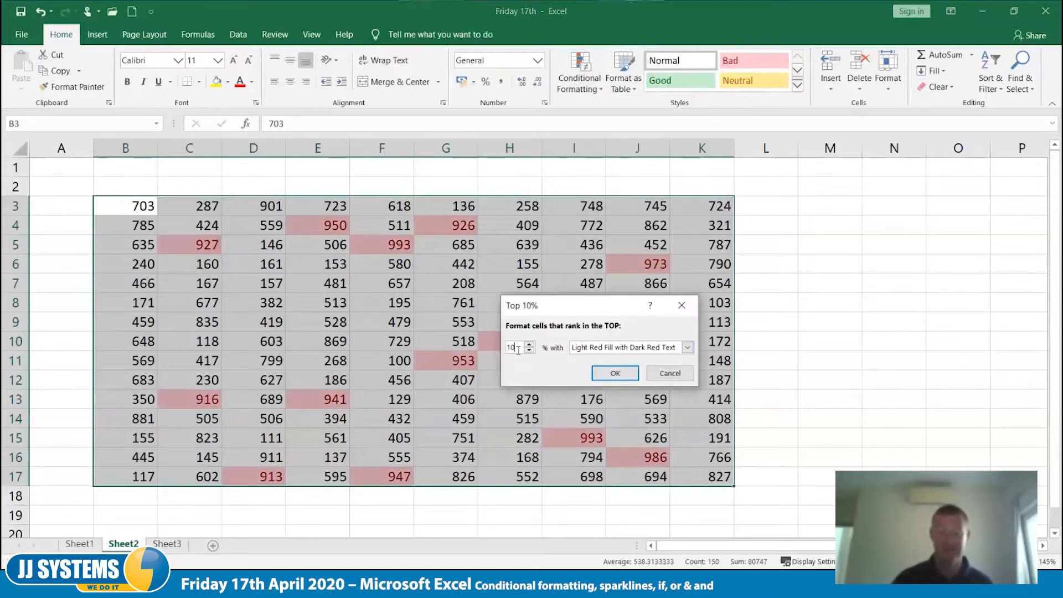
pyautogui.press('BackSpace')
pyautogui.press('BackSpace')
pyautogui.write('5')
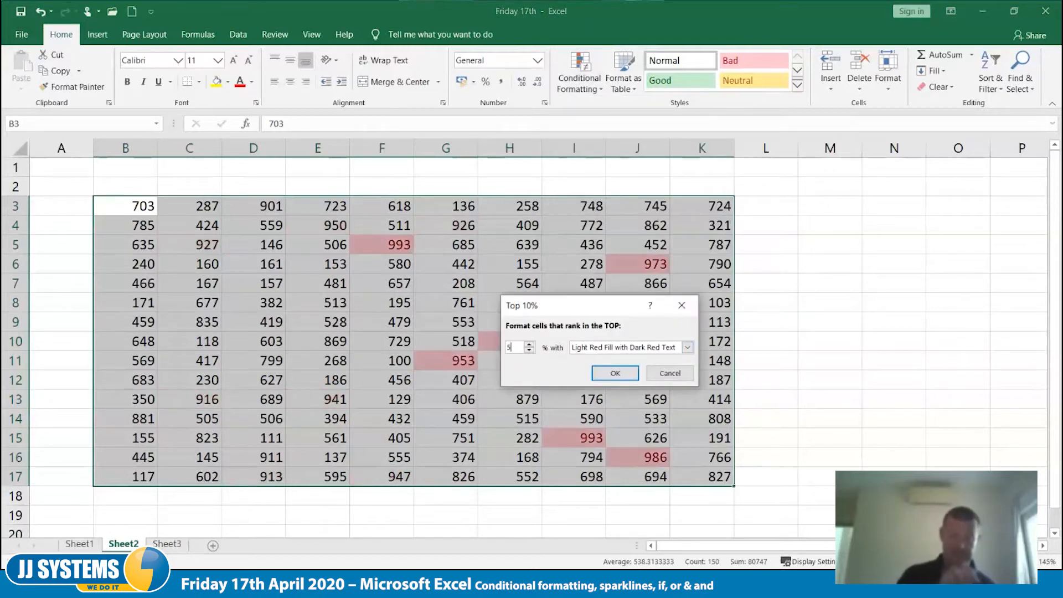
pyautogui.click(687, 347)
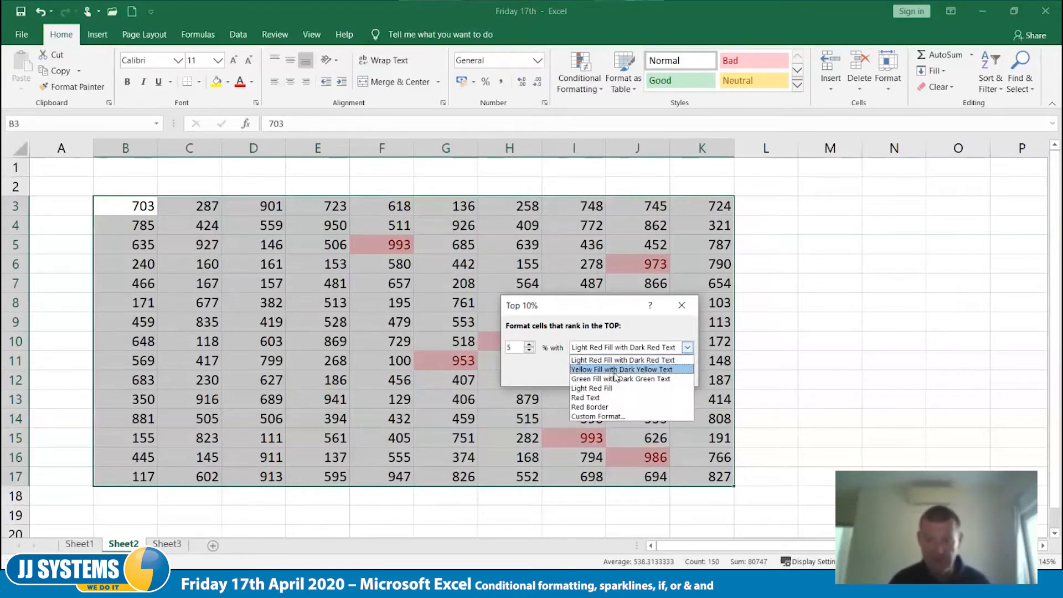
pyautogui.click(655, 371)
pyautogui.click(623, 374)
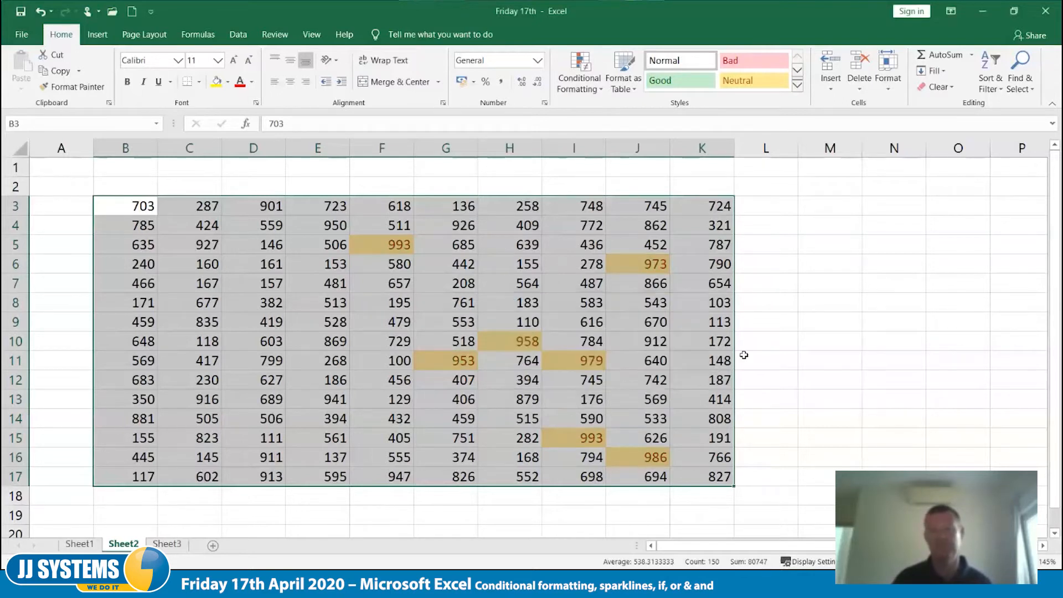
pyautogui.click(803, 337)
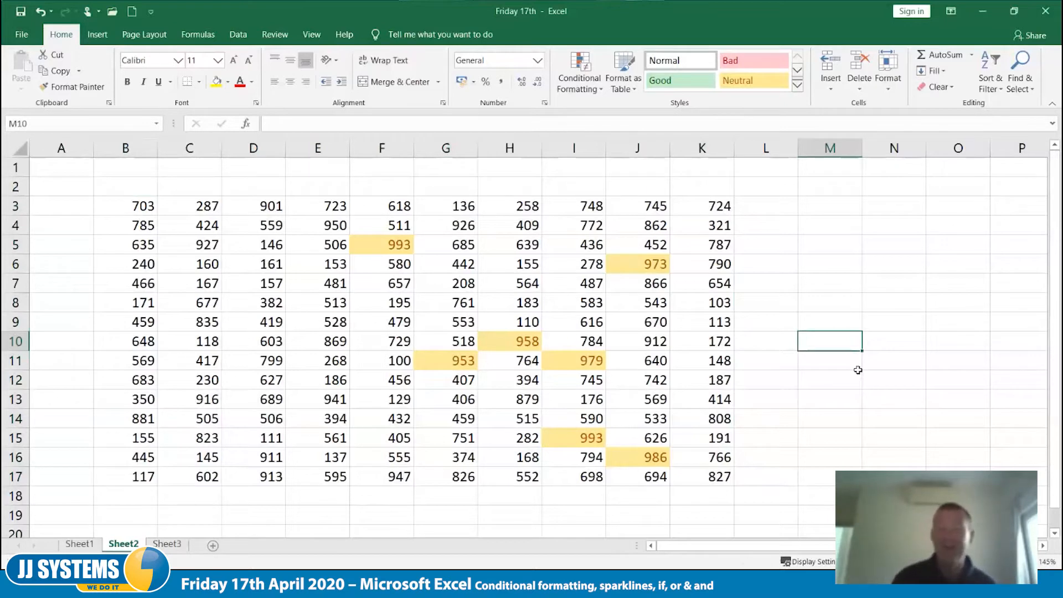
# Step: Test the top 5% rule by setting cell K8 to 999
pyautogui.click(737, 303)
pyautogui.click(699, 303)
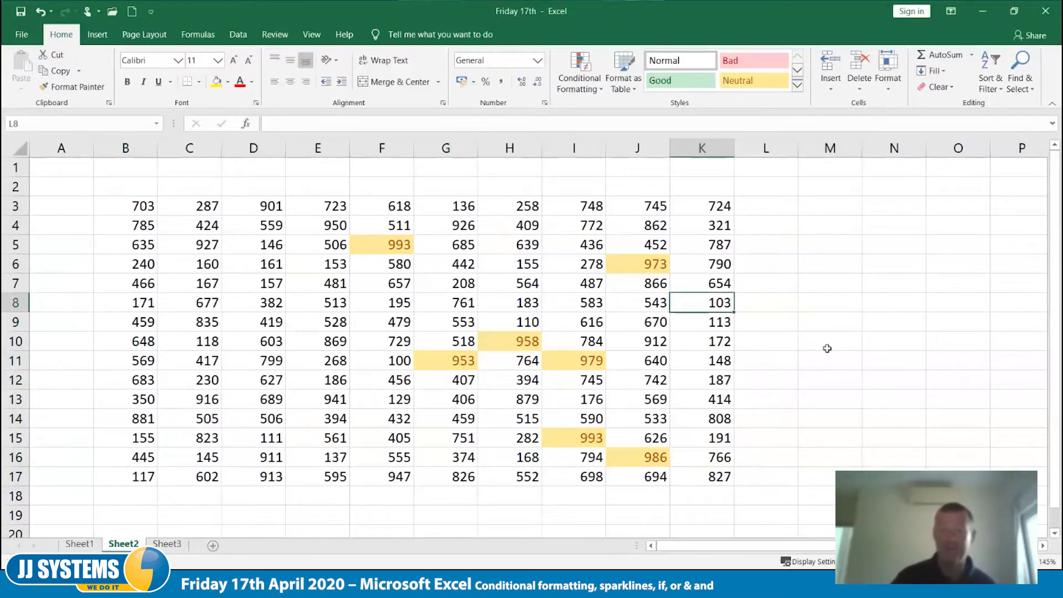
pyautogui.write('999')
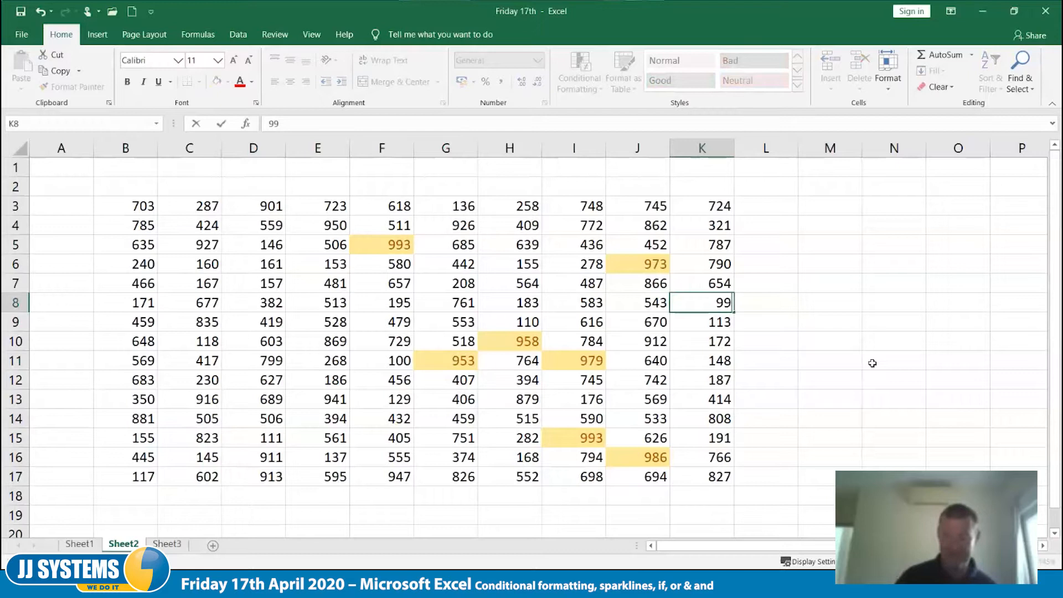
pyautogui.press('Tab')
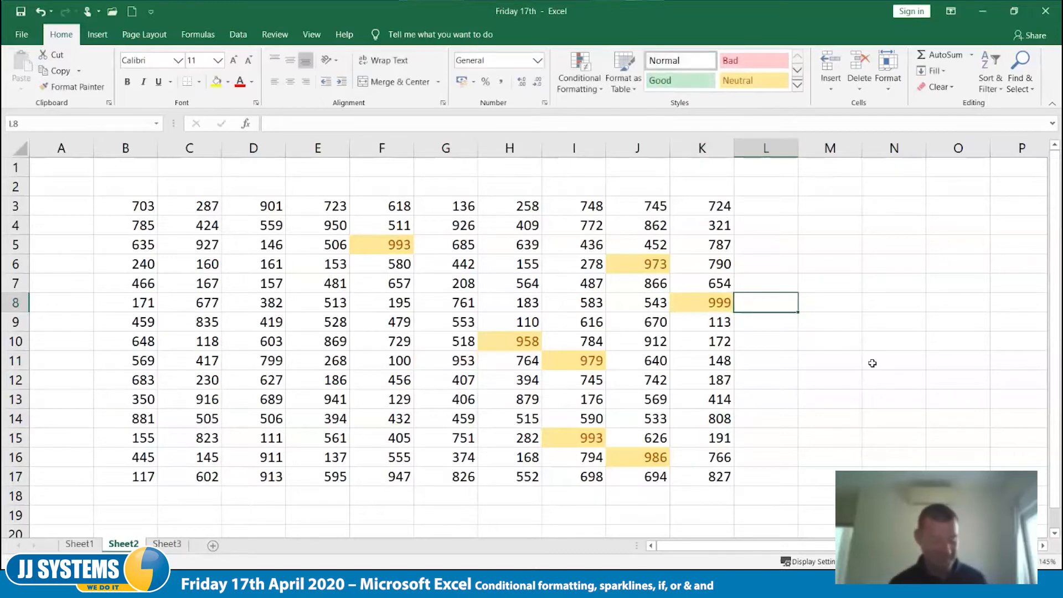
# Step: Undo the 999 entry in cell K8 and the top 5% rule on B3:K17
pyautogui.hotkey('ctrl', 'z')
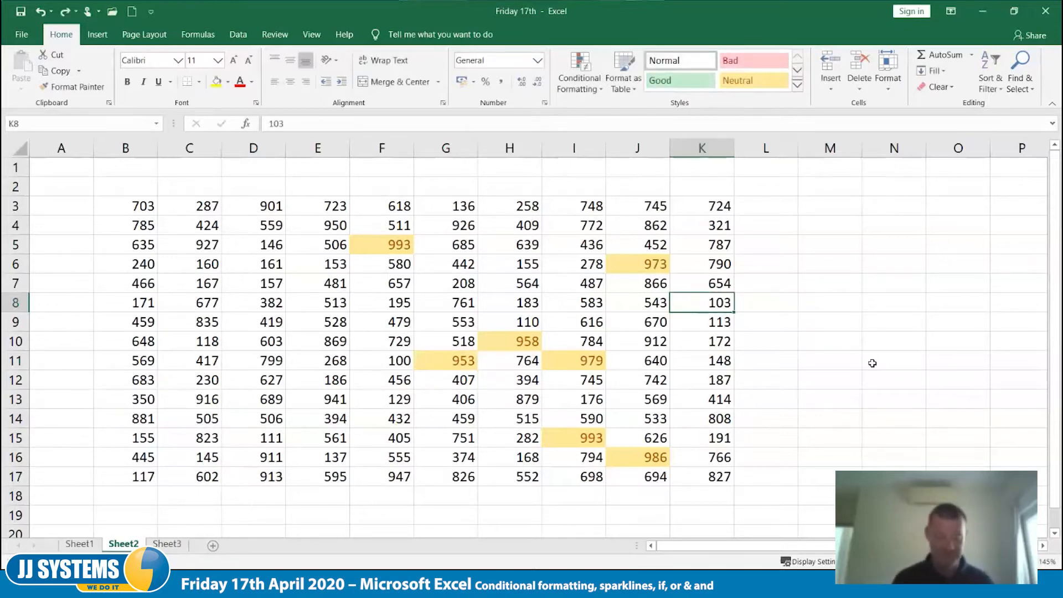
pyautogui.hotkey('ctrl', 'z')
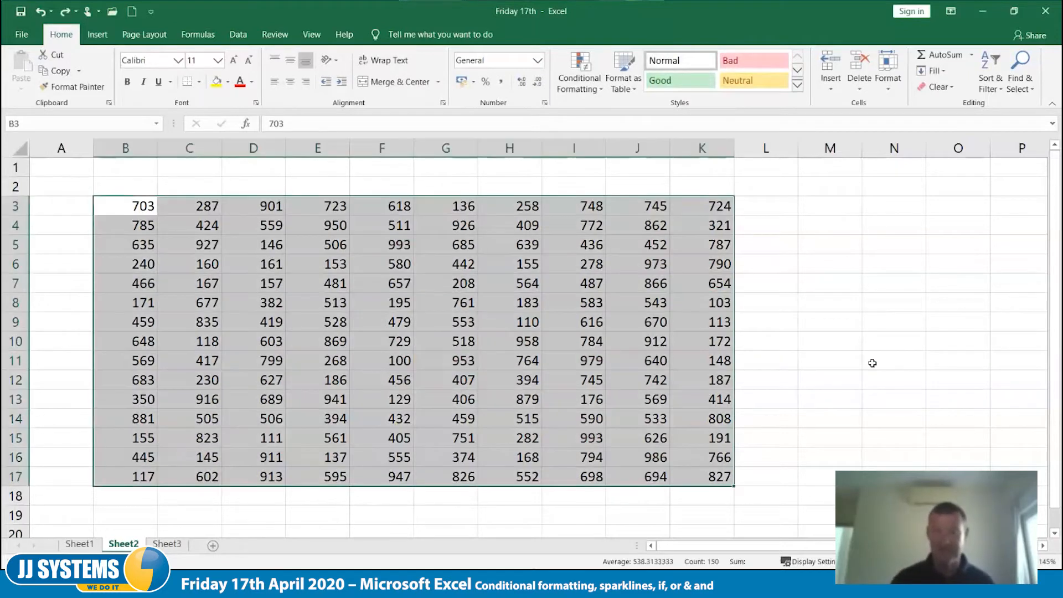
# Step: Apply Light Blue gradient fill data bars to the number grid B3:K17
pyautogui.click(590, 91)
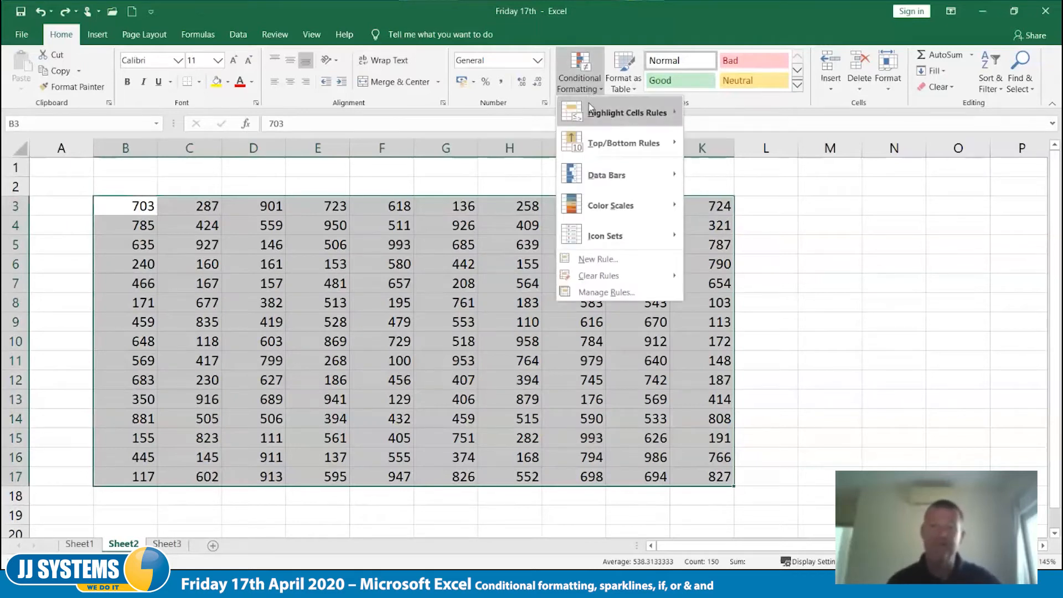
pyautogui.moveTo(589, 174)
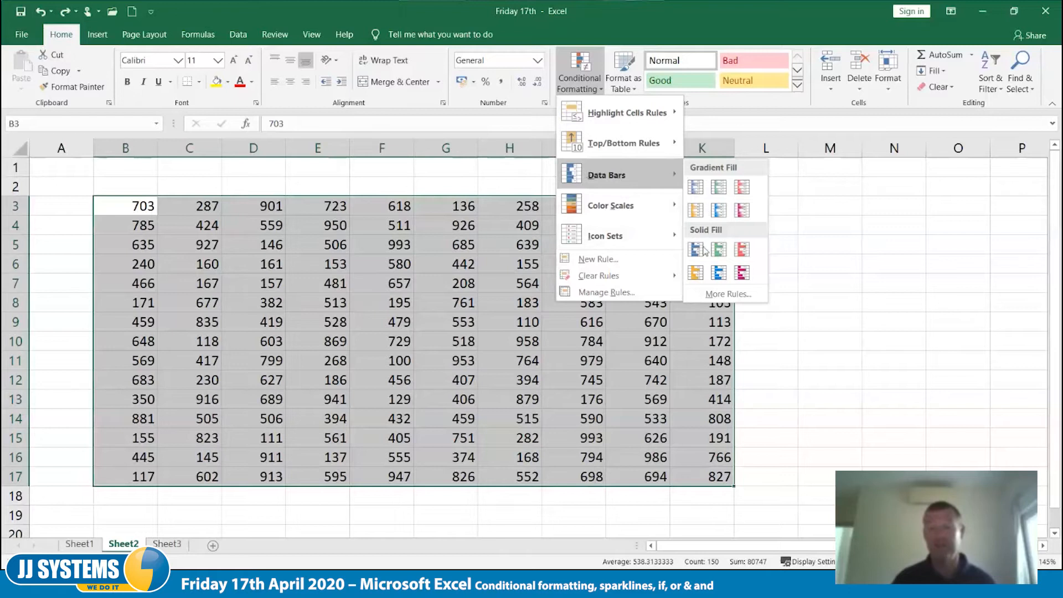
pyautogui.click(718, 211)
pyautogui.click(864, 331)
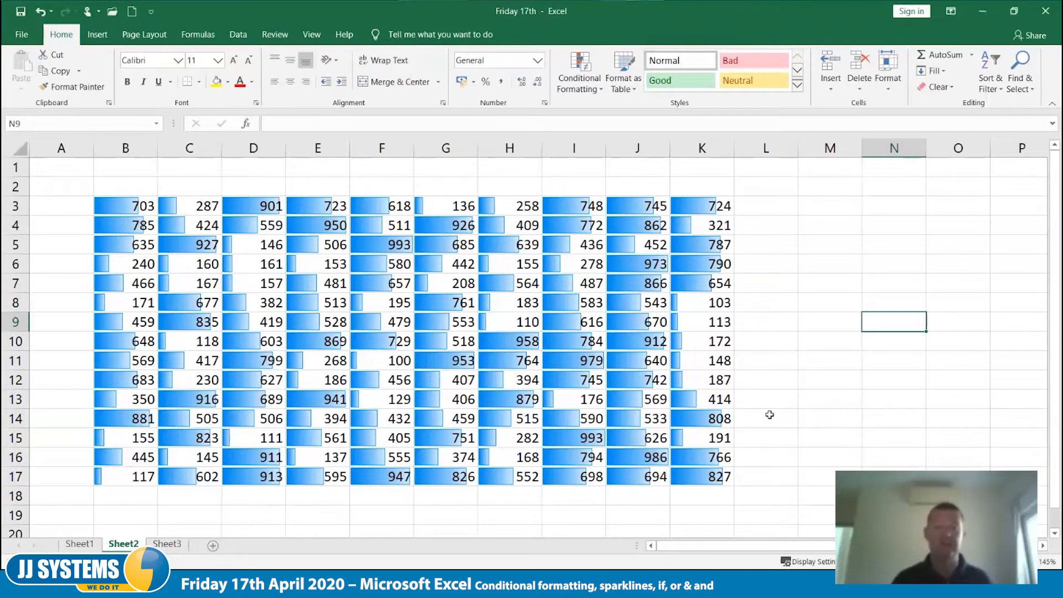
# Step: Undo the data bars on B3:K17
pyautogui.click(581, 73)
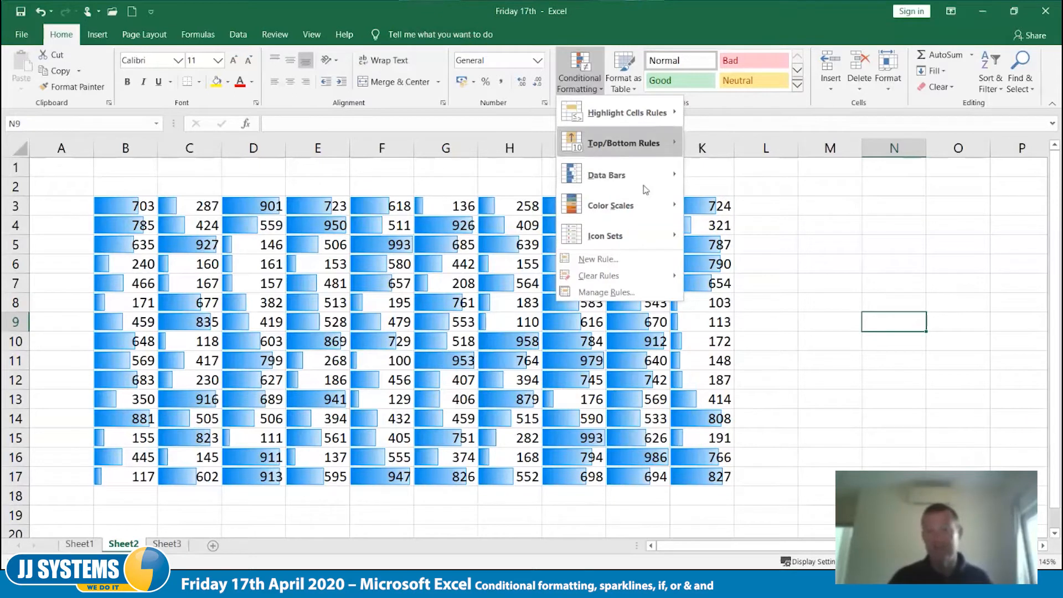
pyautogui.click(581, 77)
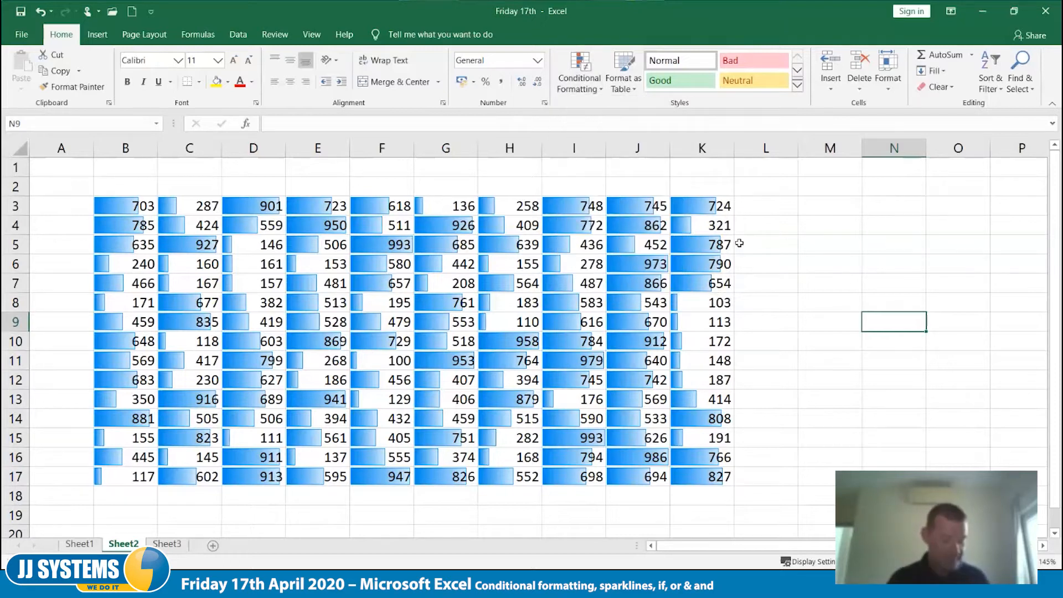
pyautogui.hotkey('ctrl', 'z')
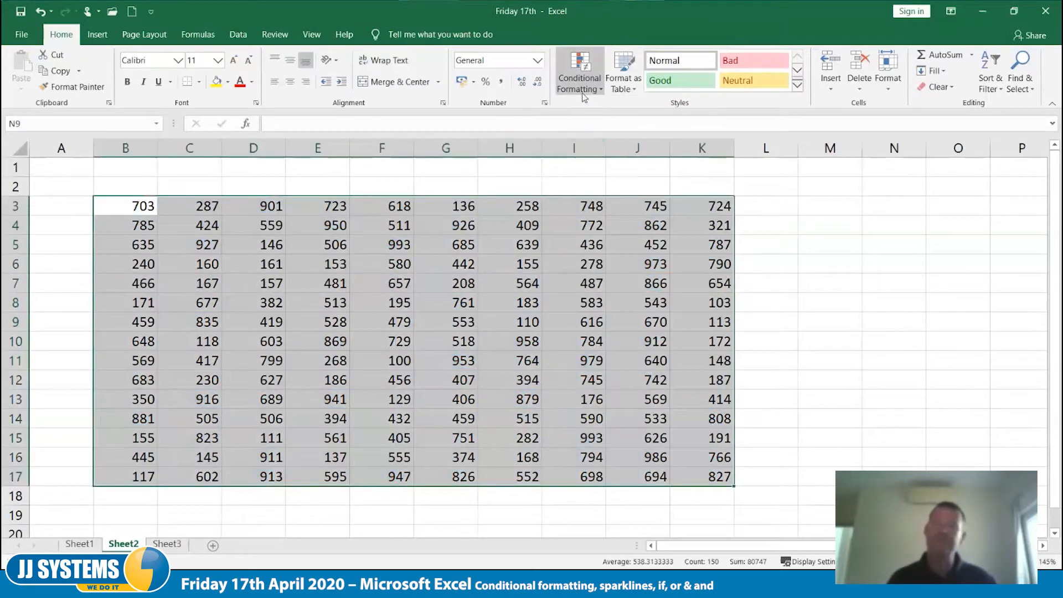
# Step: Apply the Blue-White-Red colour scale to the number grid B3:K17
pyautogui.click(581, 80)
pyautogui.moveTo(615, 167)
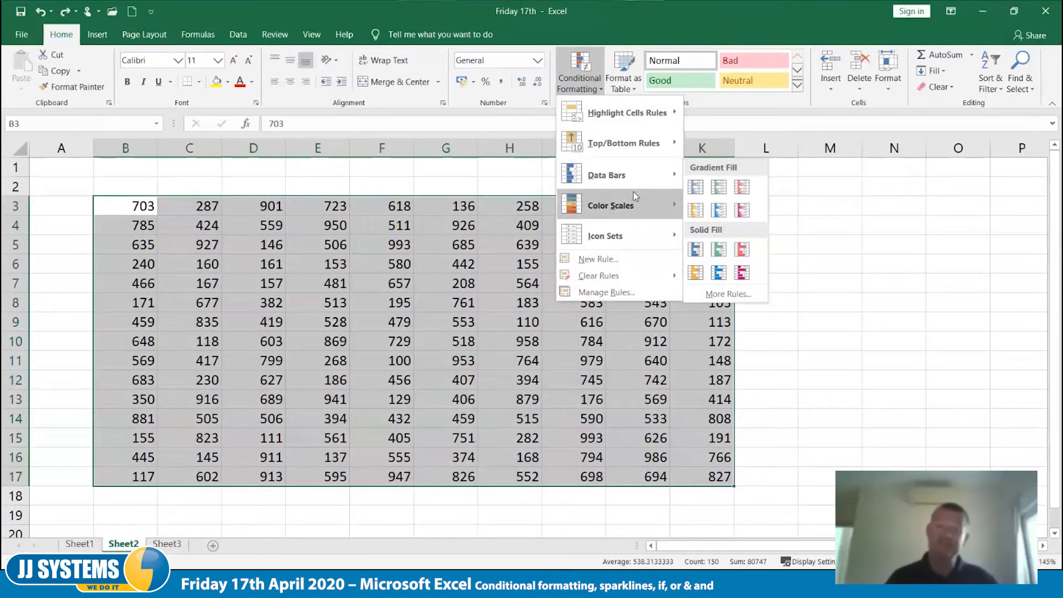
pyautogui.moveTo(634, 200)
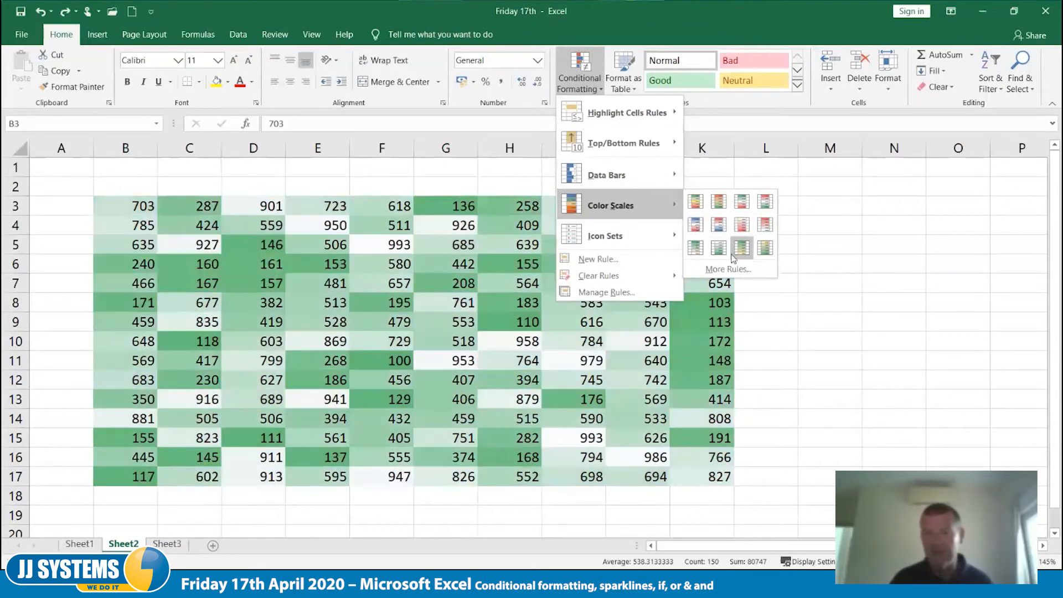
pyautogui.click(696, 227)
pyautogui.click(796, 338)
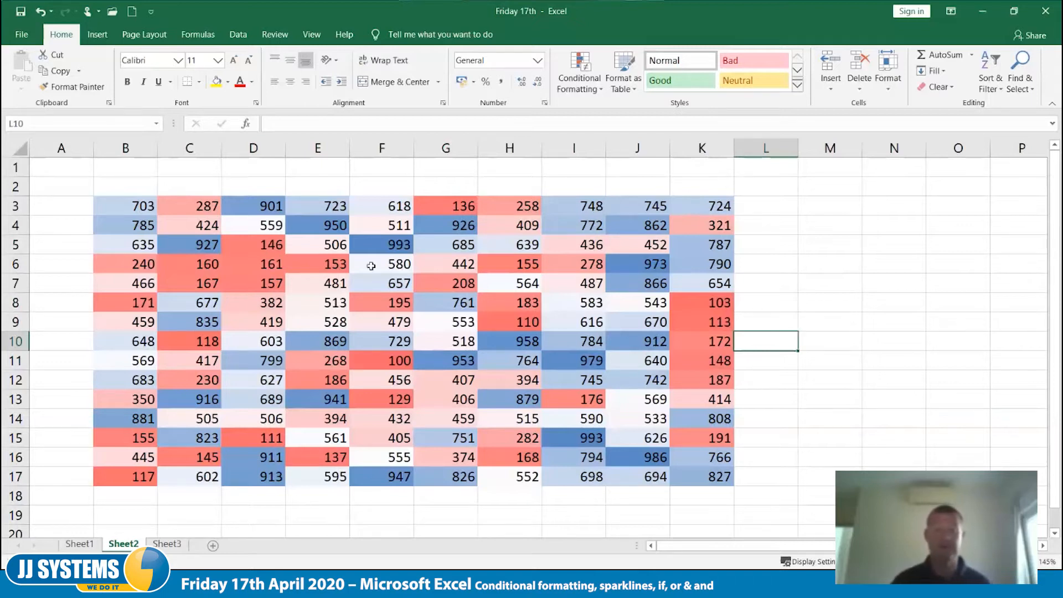
# Step: Test the colour scale by setting cell G9 to 999, followed by 9999
pyautogui.click(454, 321)
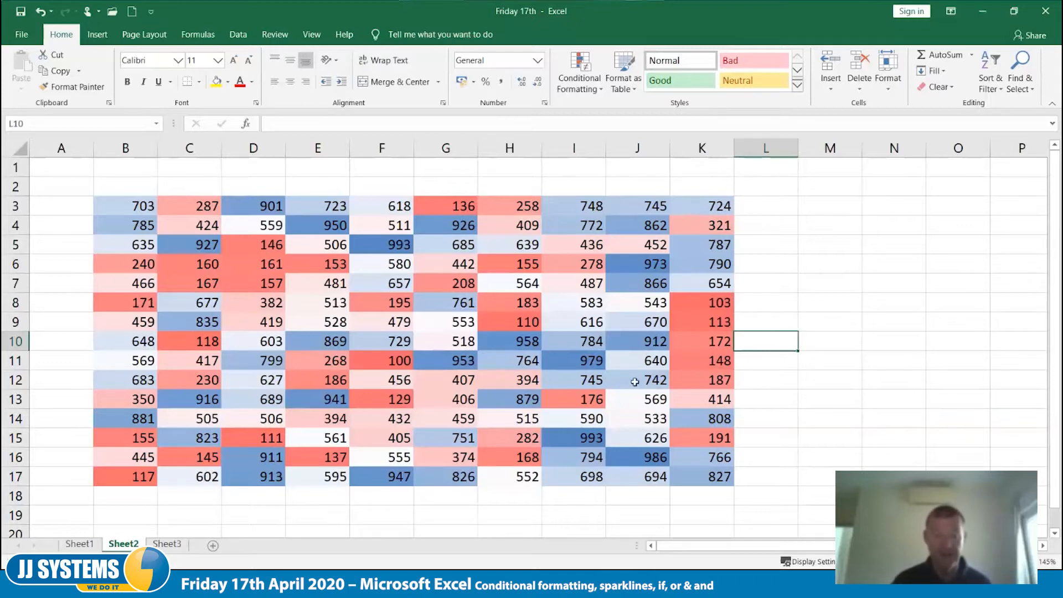
pyautogui.write('999')
pyautogui.press('Tab')
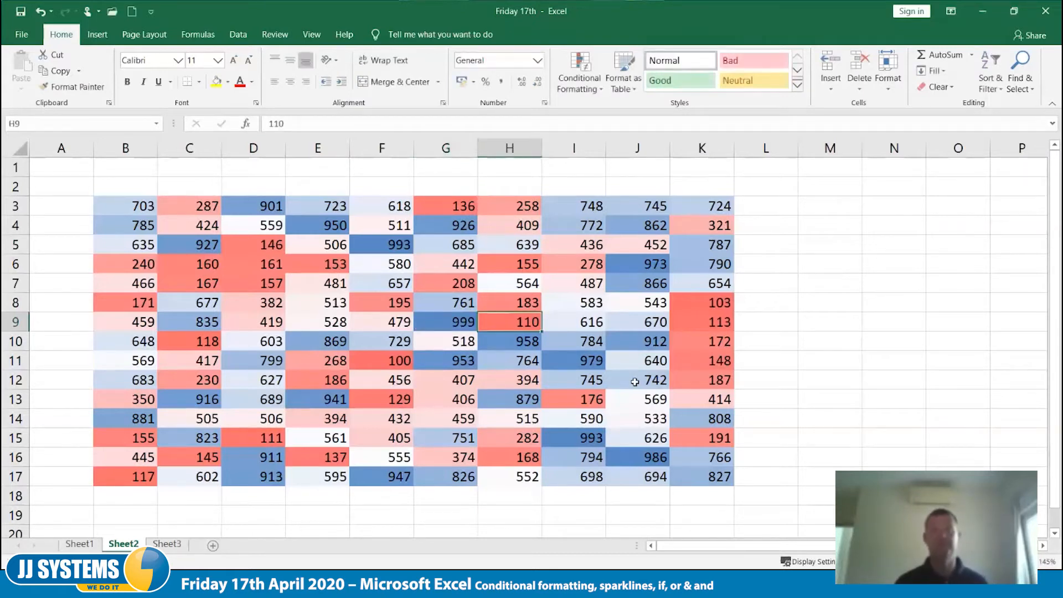
pyautogui.press('Left')
pyautogui.press('F2')
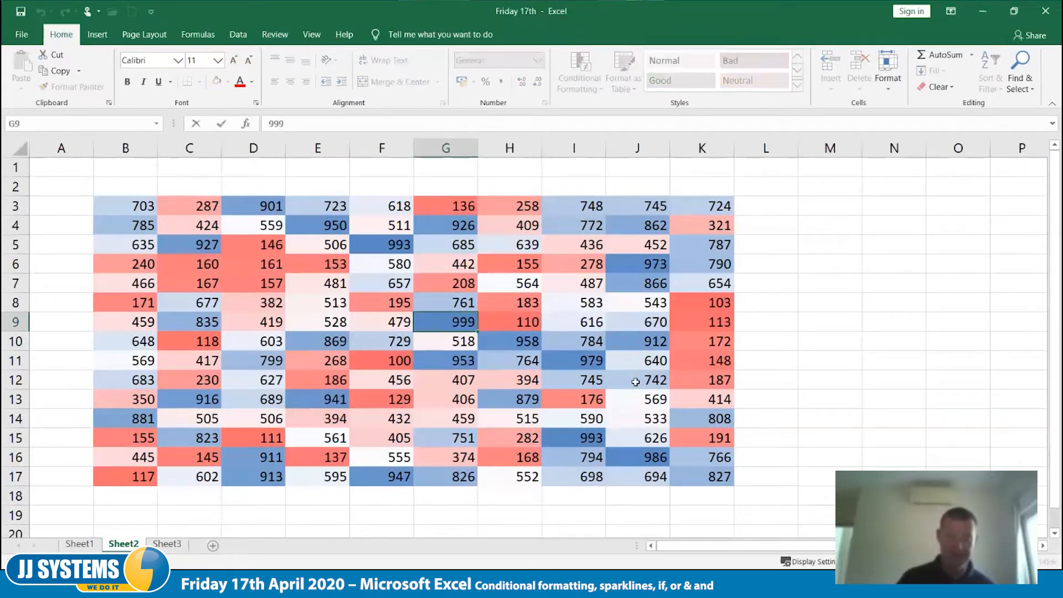
pyautogui.write('9')
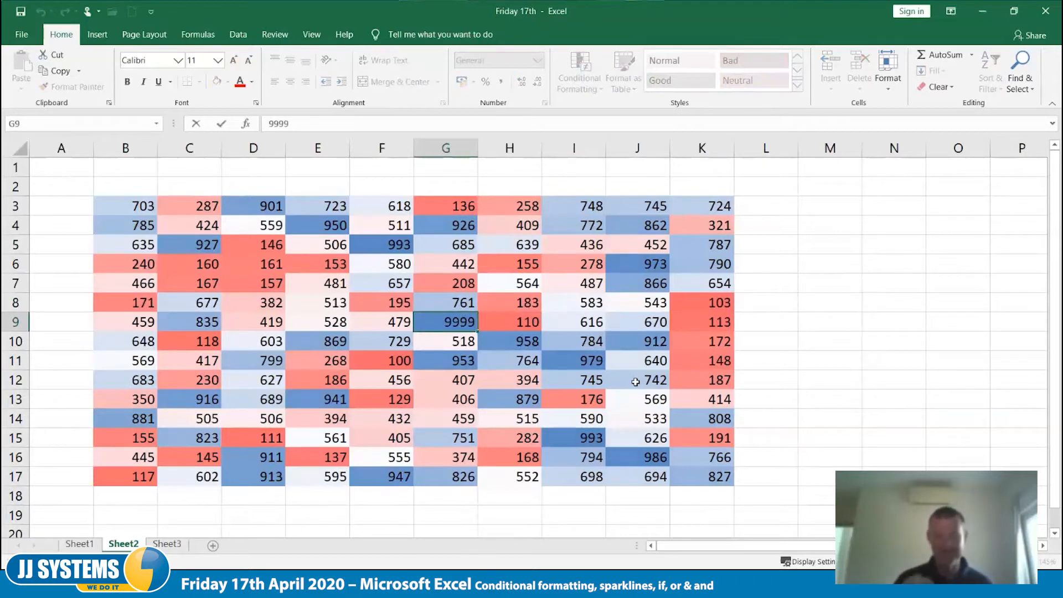
pyautogui.press('Tab')
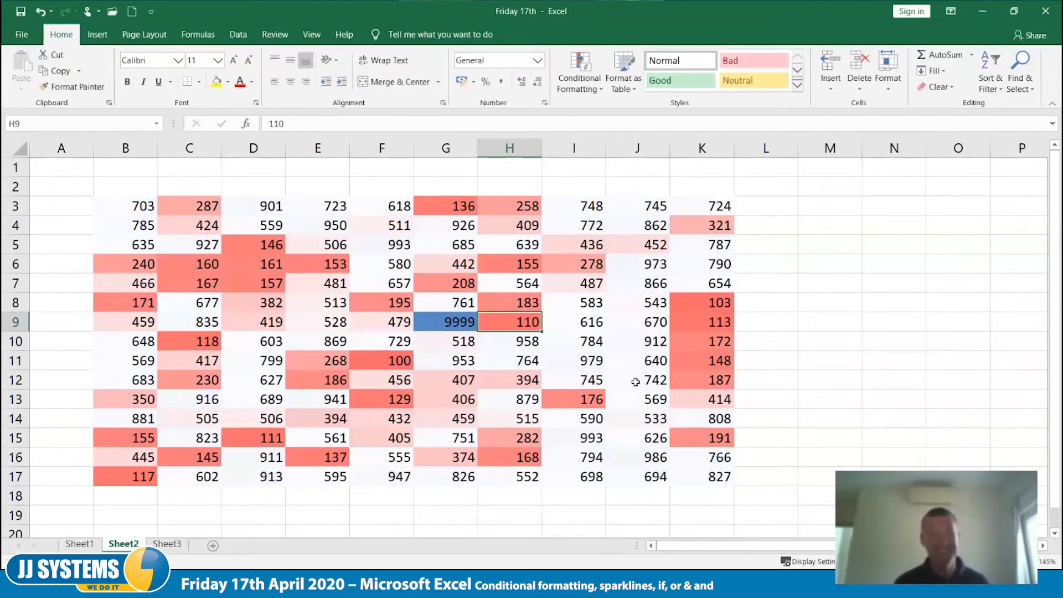
# Step: Undo both test entries in cell G9 and the colour scale on B3:K17
pyautogui.hotkey('ctrl', 'z')
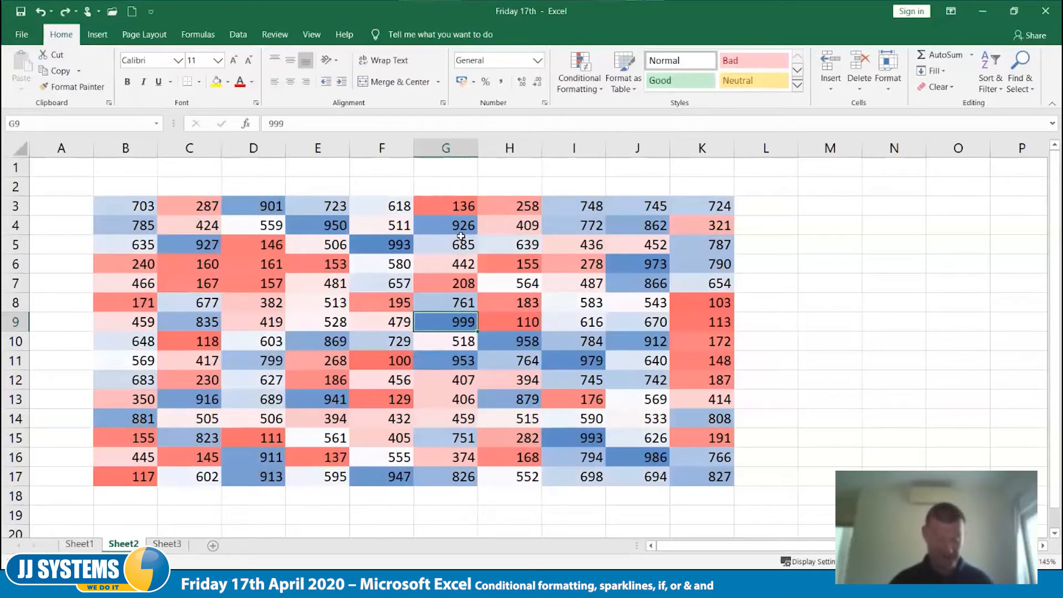
pyautogui.hotkey('ctrl', 'z')
pyautogui.hotkey('ctrl', 'z')
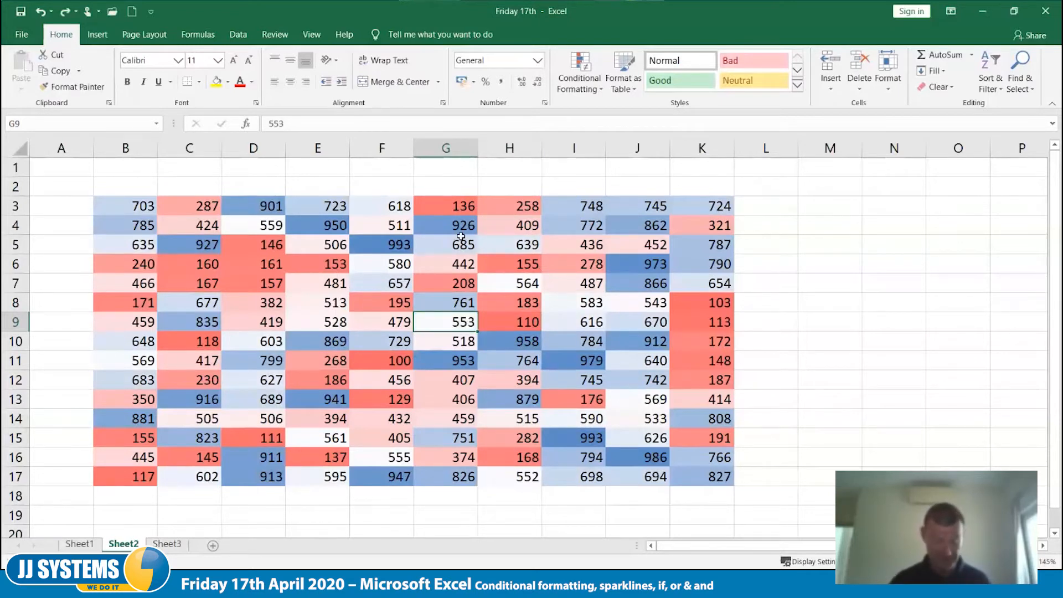
# Step: Apply the 3 Symbols (Uncircled) icon set of check marks, exclamation marks and crosses to B3:K17
pyautogui.click(580, 91)
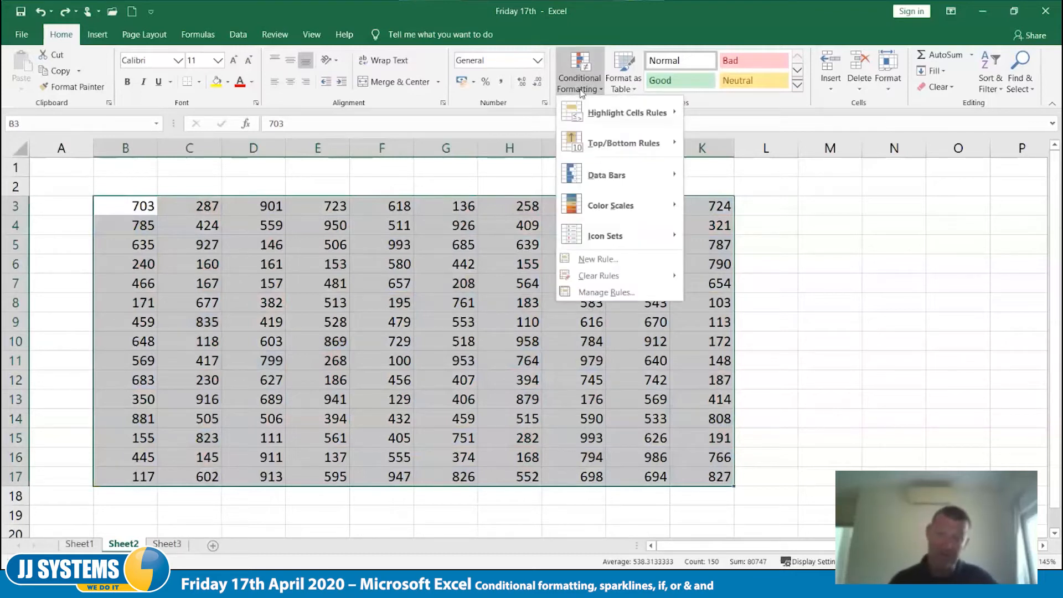
pyautogui.moveTo(573, 229)
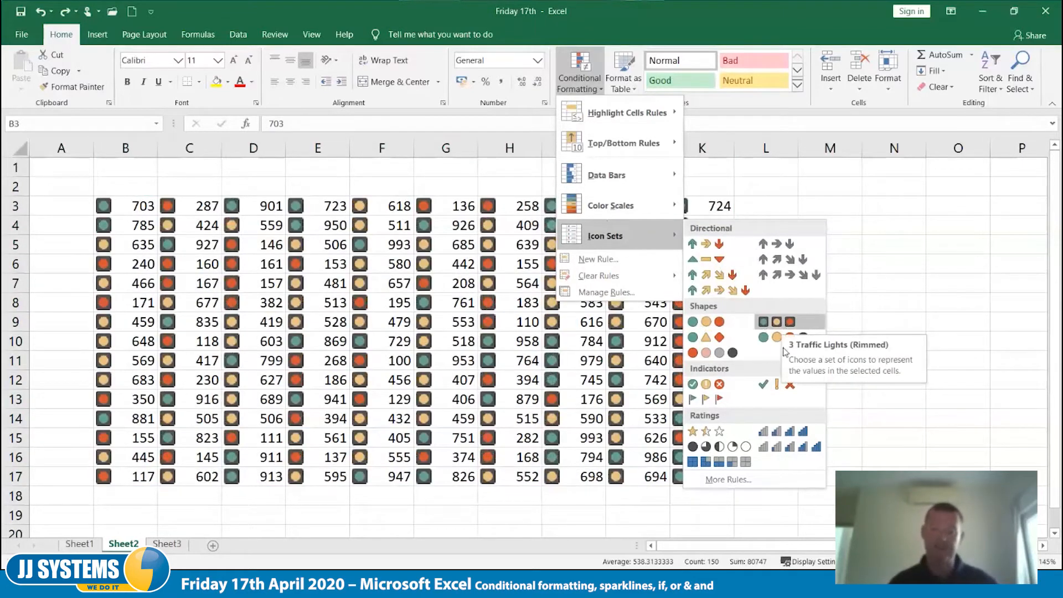
pyautogui.click(775, 387)
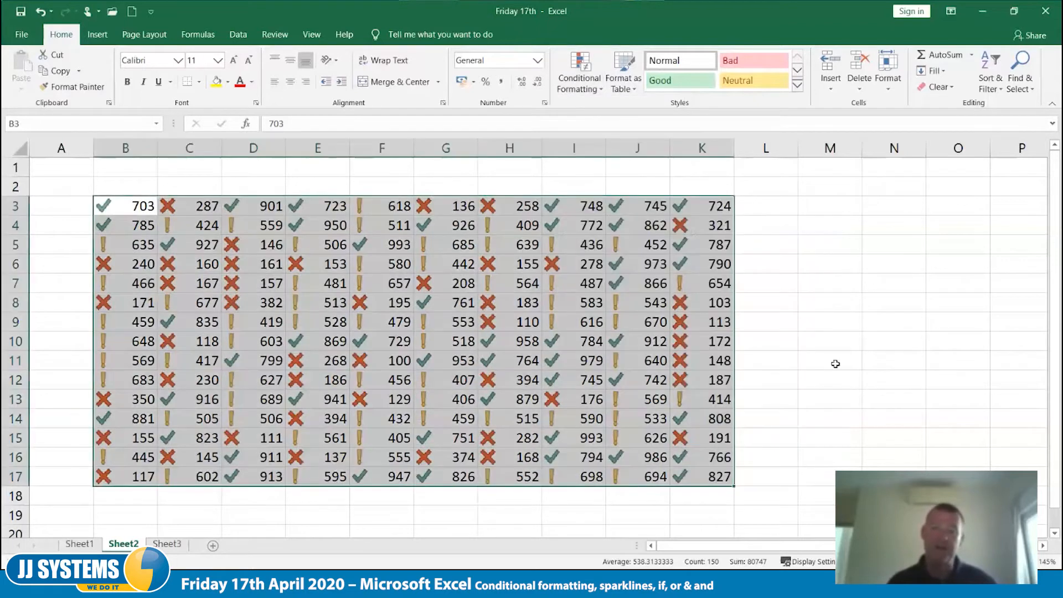
pyautogui.click(835, 364)
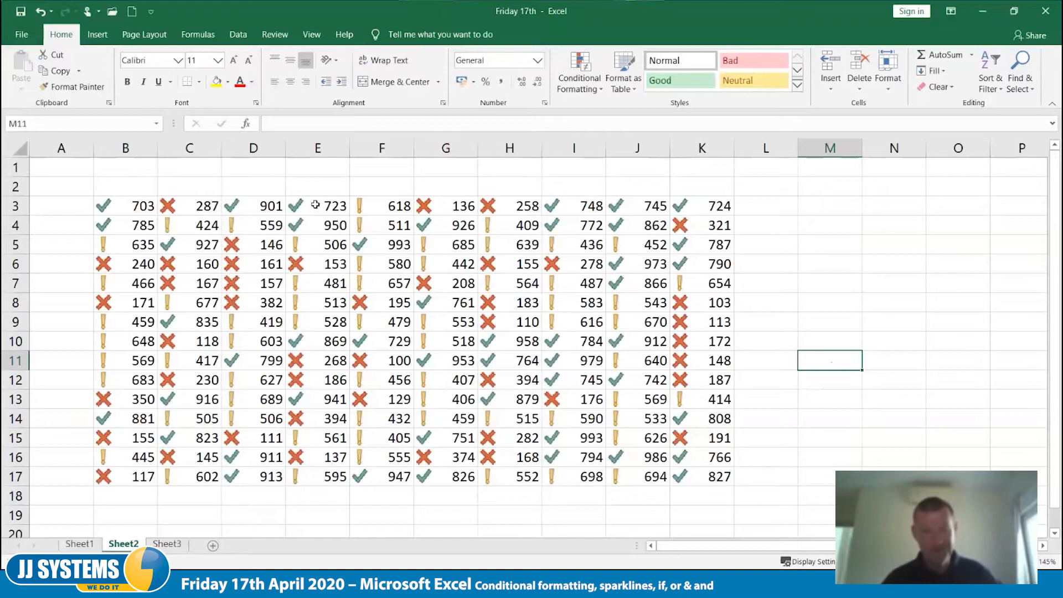
pyautogui.click(591, 89)
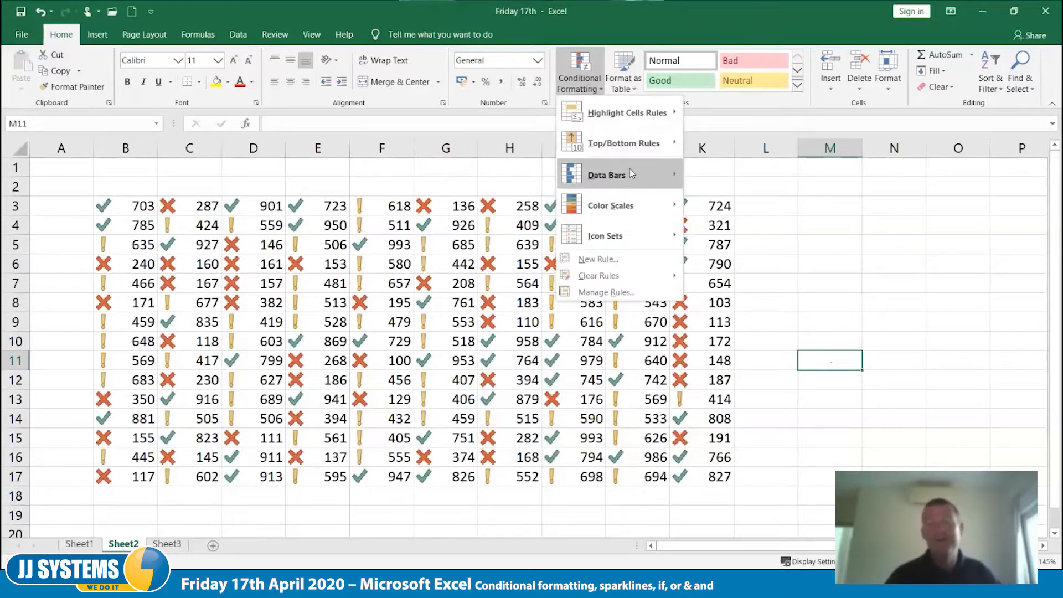
pyautogui.moveTo(630, 171)
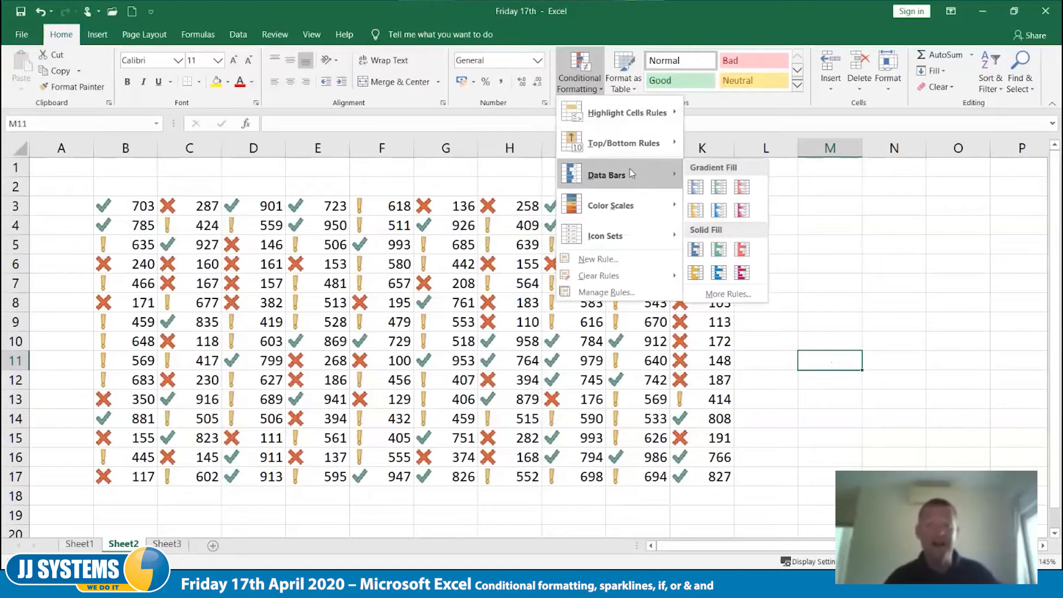
pyautogui.moveTo(642, 208)
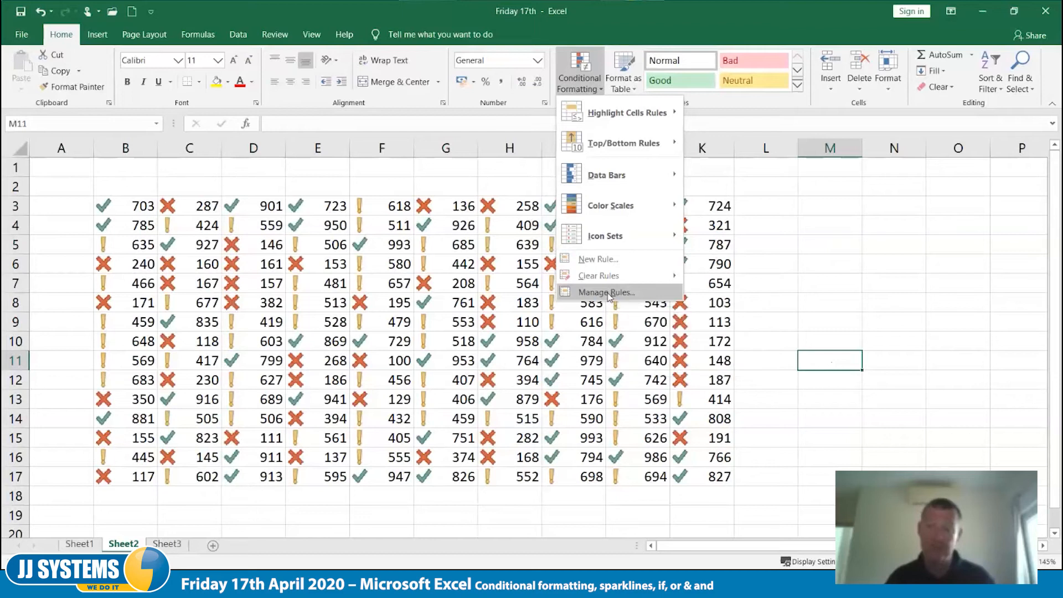
pyautogui.click(607, 294)
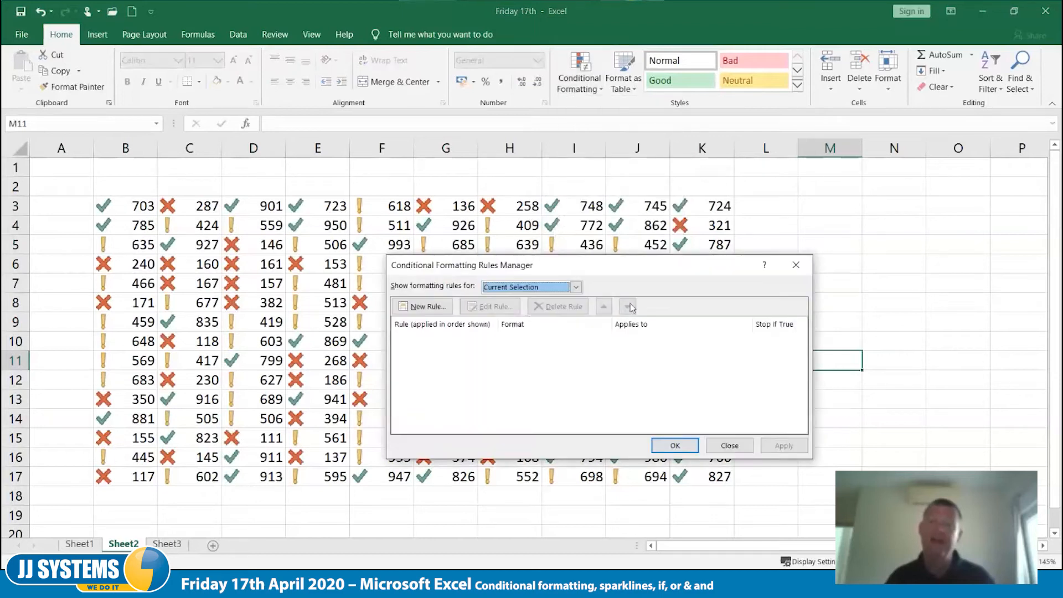
pyautogui.click(729, 445)
# Step: Edit the Icon Set rule on B3:K17 so that values below 33 percent get a red circle instead of a cross
pyautogui.moveTo(136, 210); pyautogui.dragTo(720, 437)
pyautogui.moveTo(721, 399); pyautogui.dragTo(697, 475)
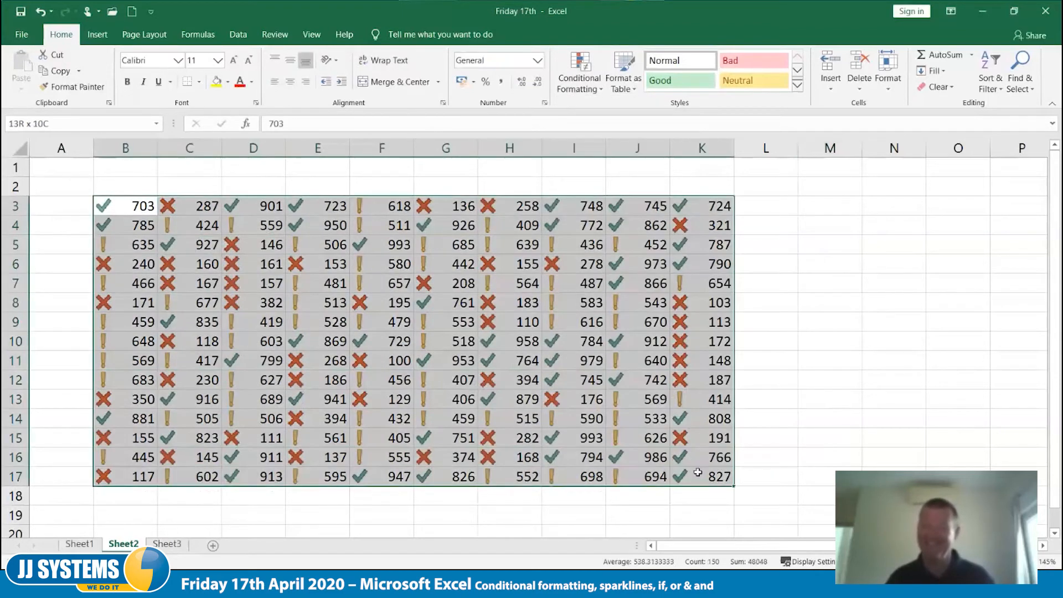
pyautogui.click(593, 69)
pyautogui.click(606, 294)
pyautogui.click(443, 350)
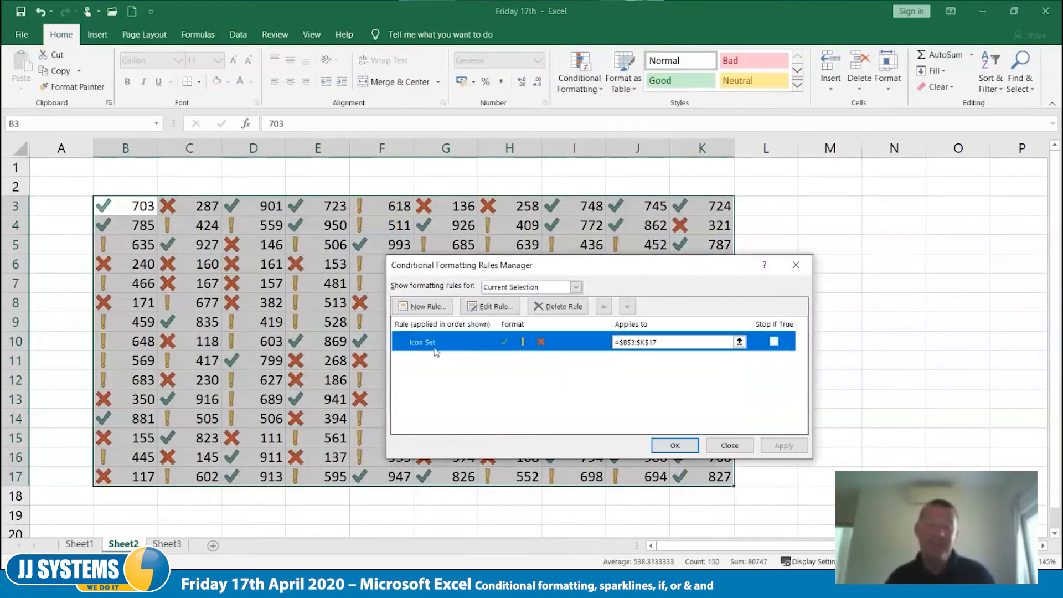
pyautogui.click(496, 307)
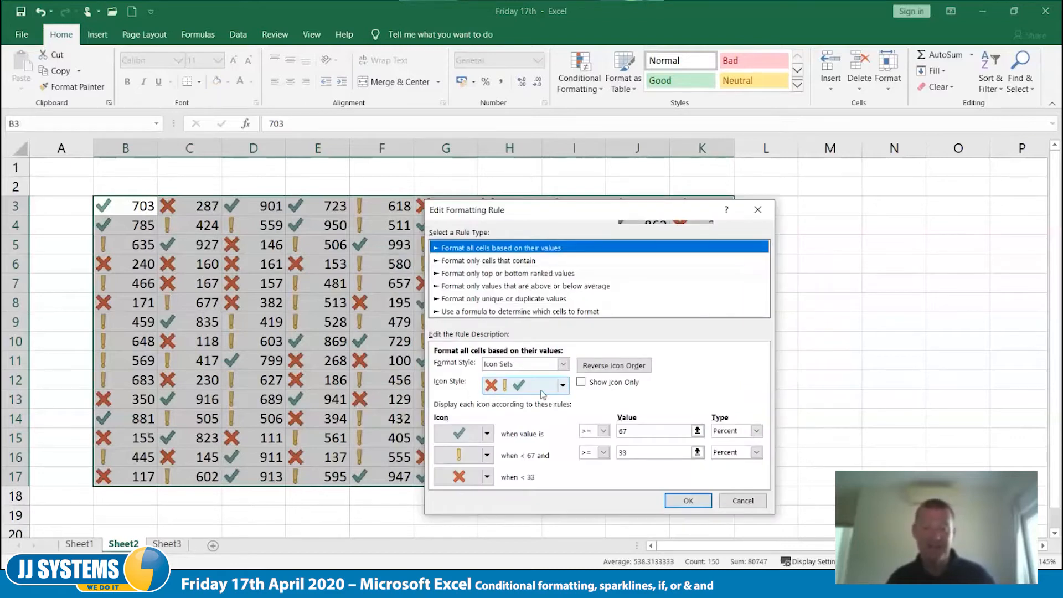
pyautogui.moveTo(571, 210); pyautogui.dragTo(588, 116)
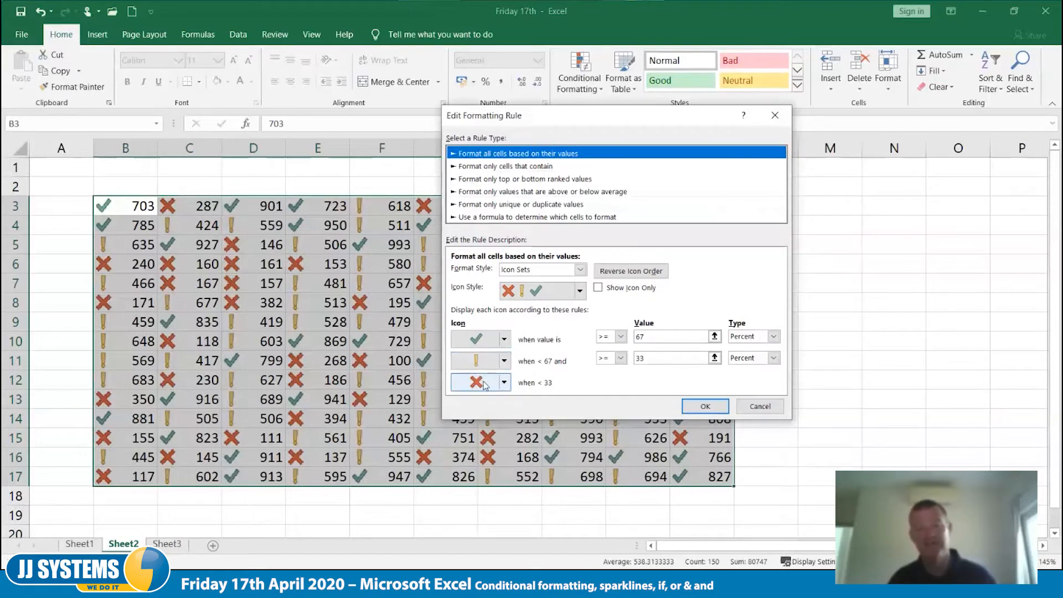
pyautogui.click(505, 384)
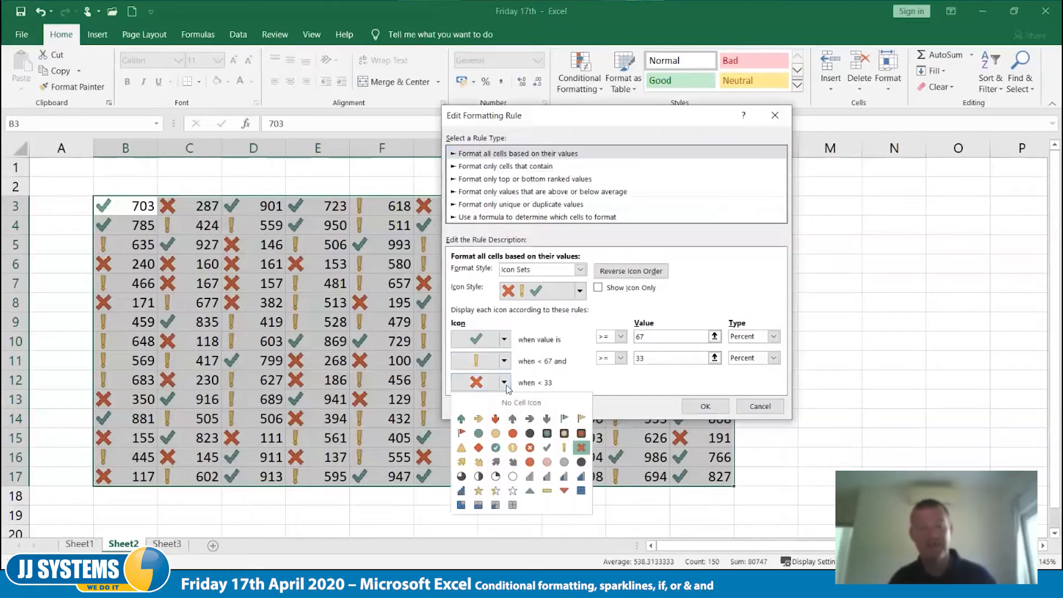
pyautogui.click(512, 433)
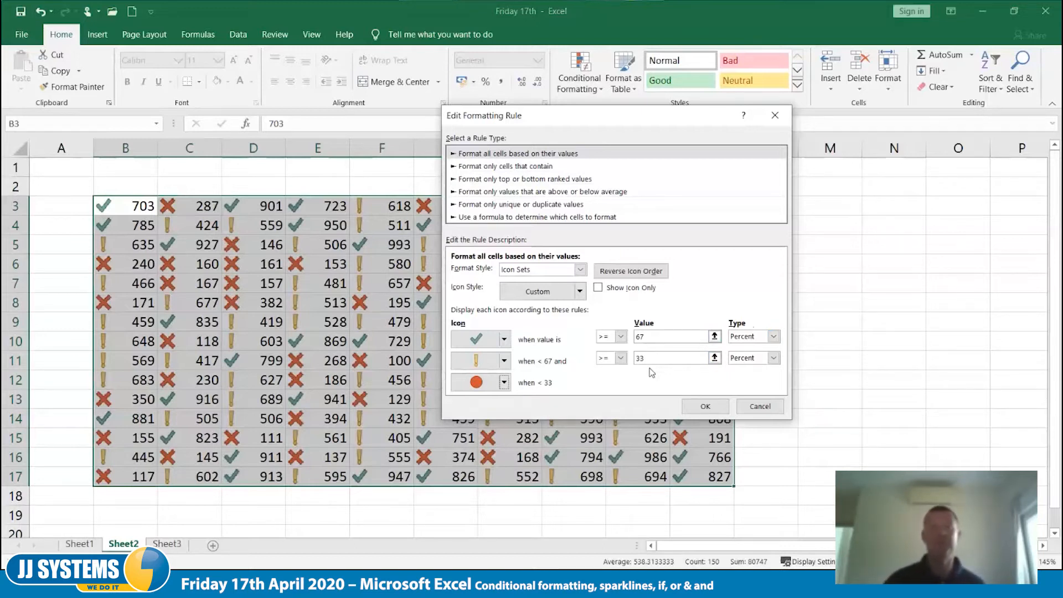
# Step: Set the green check mark's threshold to 90 percent and apply the edited rule to the grid
pyautogui.click(651, 337)
pyautogui.press('BackSpace')
pyautogui.press('BackSpace')
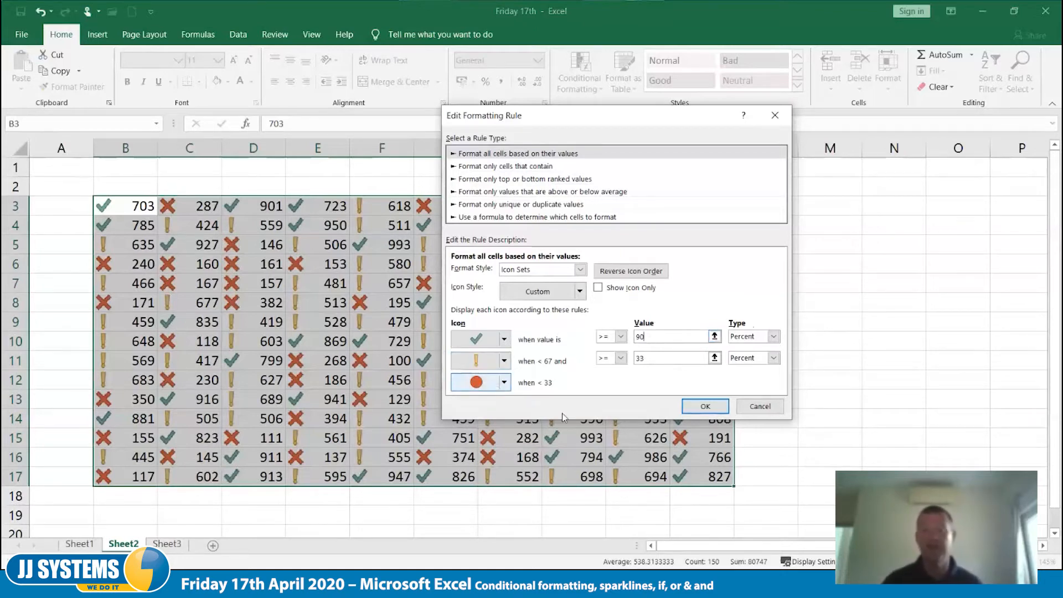
pyautogui.click(705, 406)
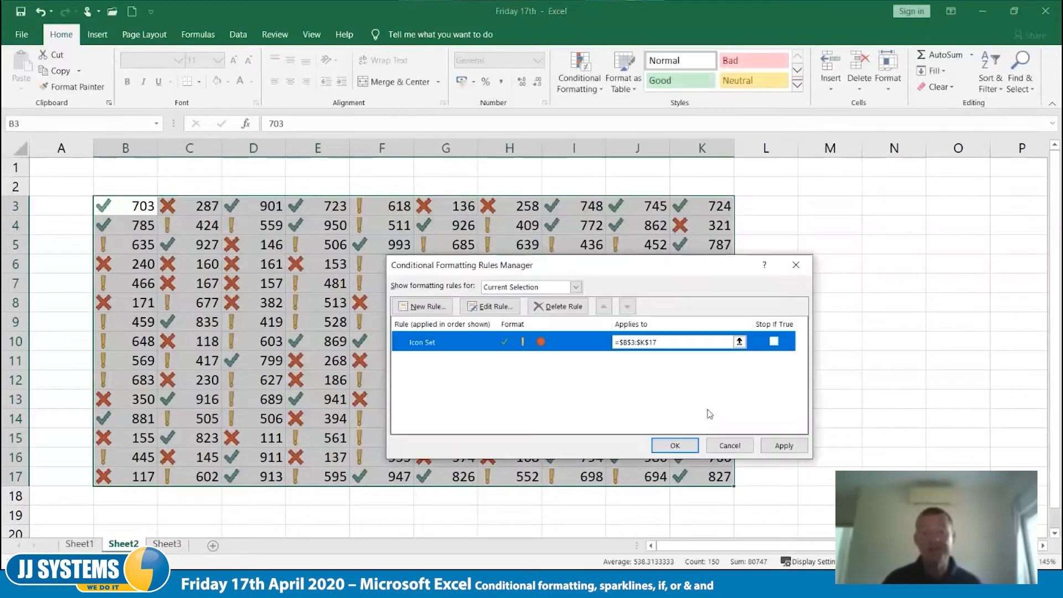
pyautogui.press('Return')
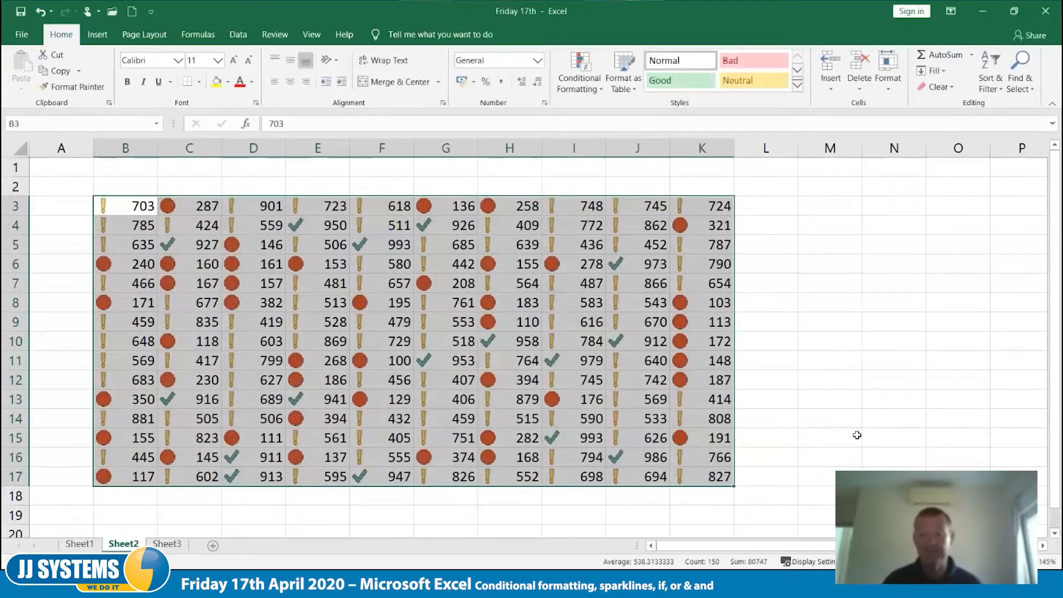
# Step: Clear the conditional formatting rules from the entire sheet
pyautogui.click(855, 436)
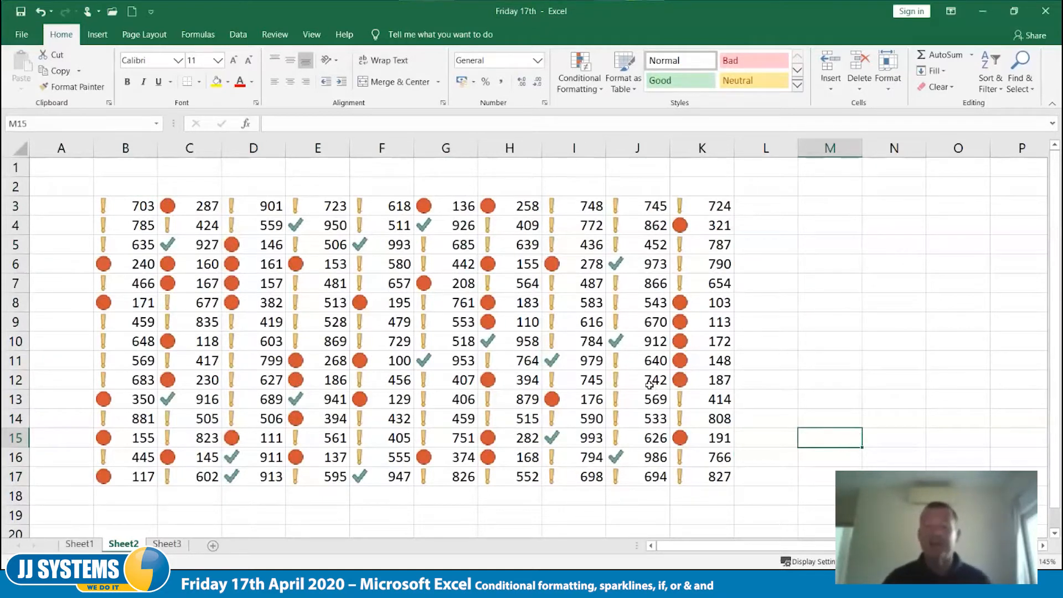
pyautogui.click(592, 92)
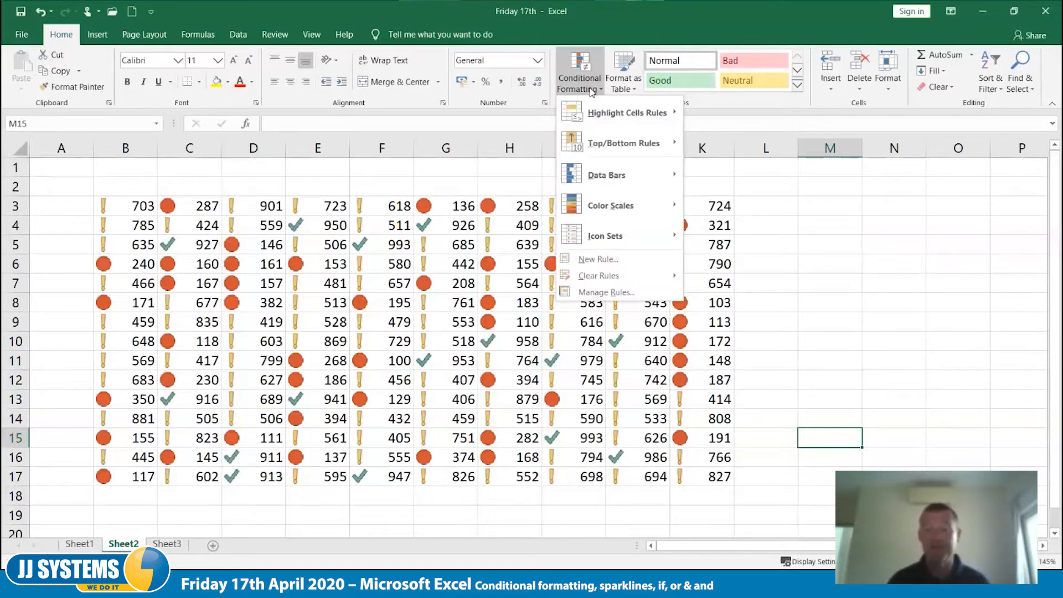
pyautogui.moveTo(599, 277)
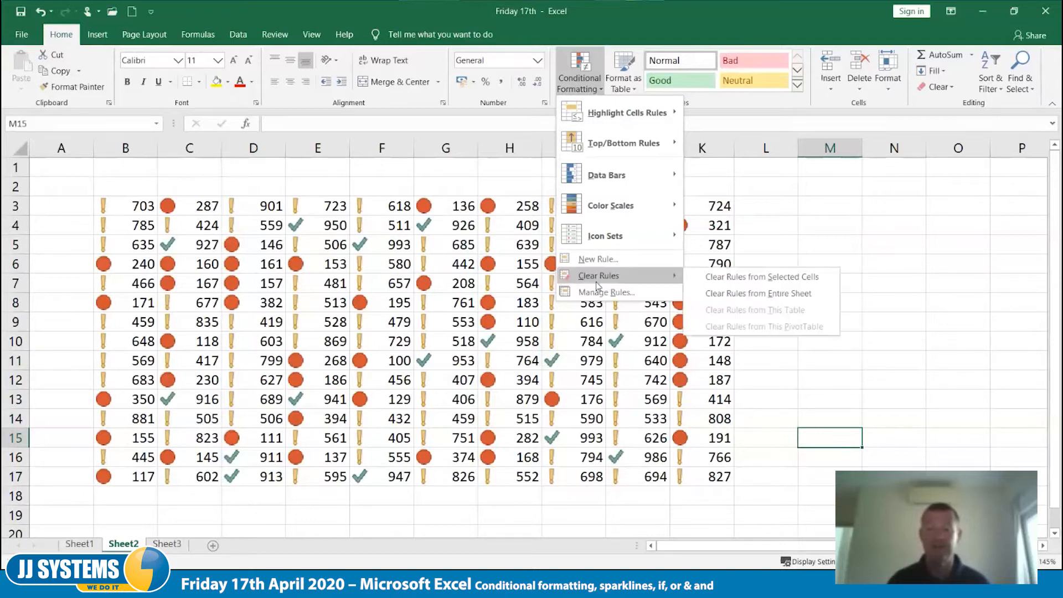
pyautogui.click(818, 296)
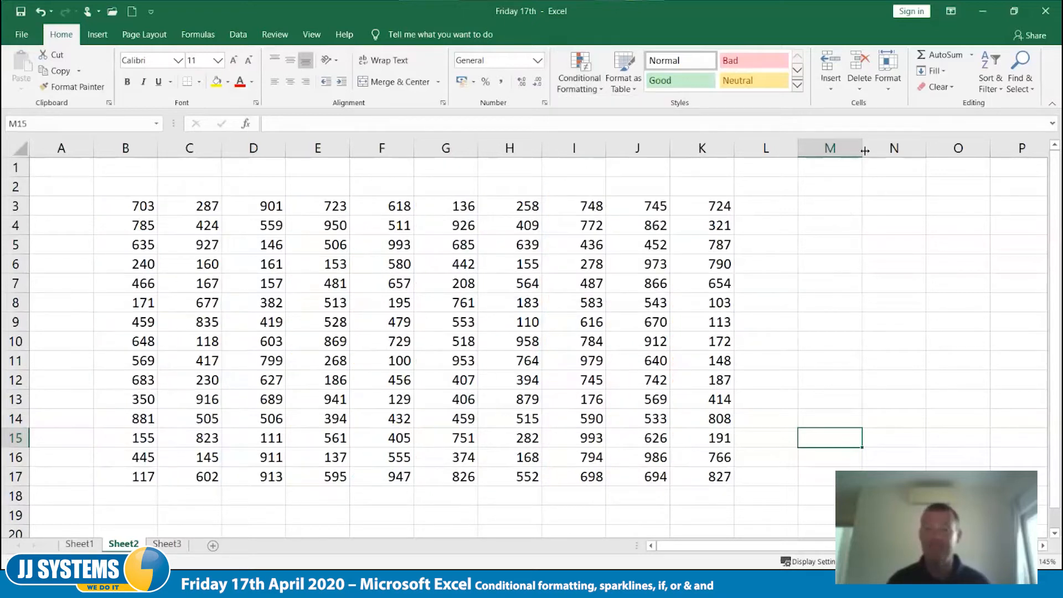
# Step: Widen column M to about double and insert a line sparkline in M3 using the data range B3:K3
pyautogui.click(846, 209)
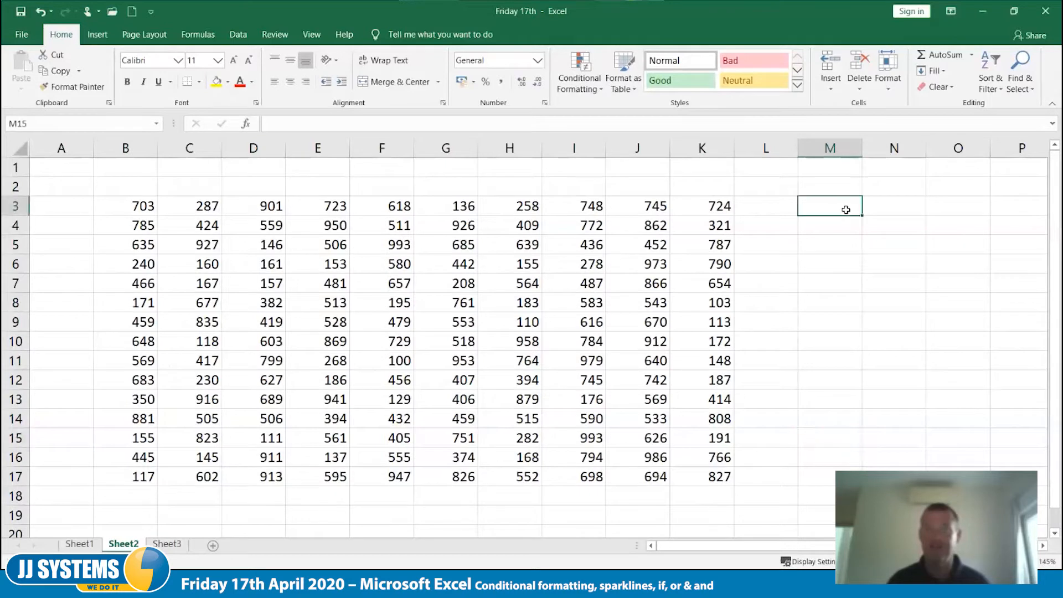
pyautogui.moveTo(862, 148); pyautogui.dragTo(926, 147)
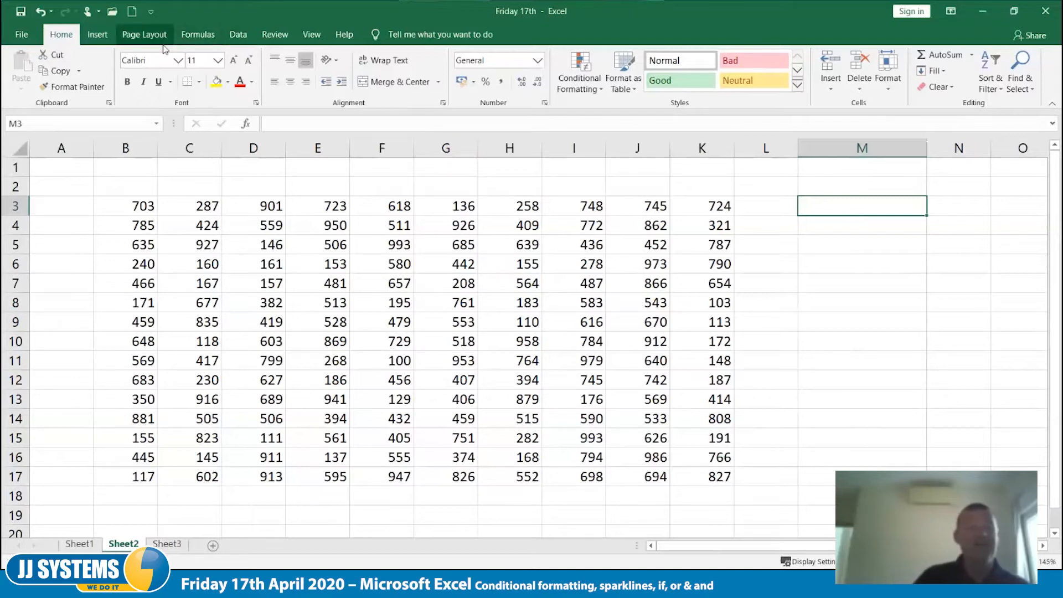
pyautogui.click(98, 36)
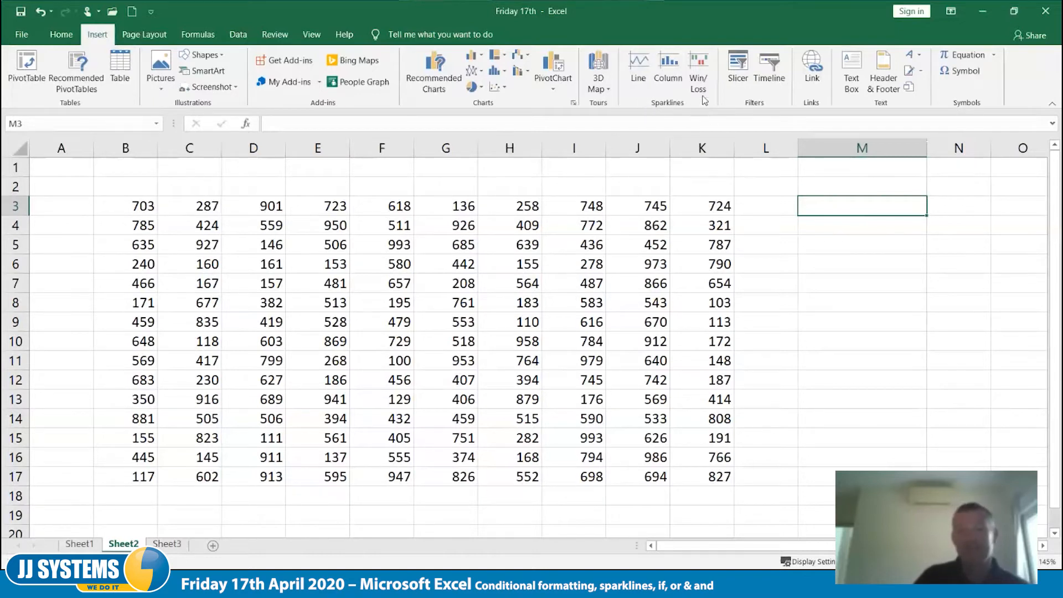
pyautogui.click(638, 82)
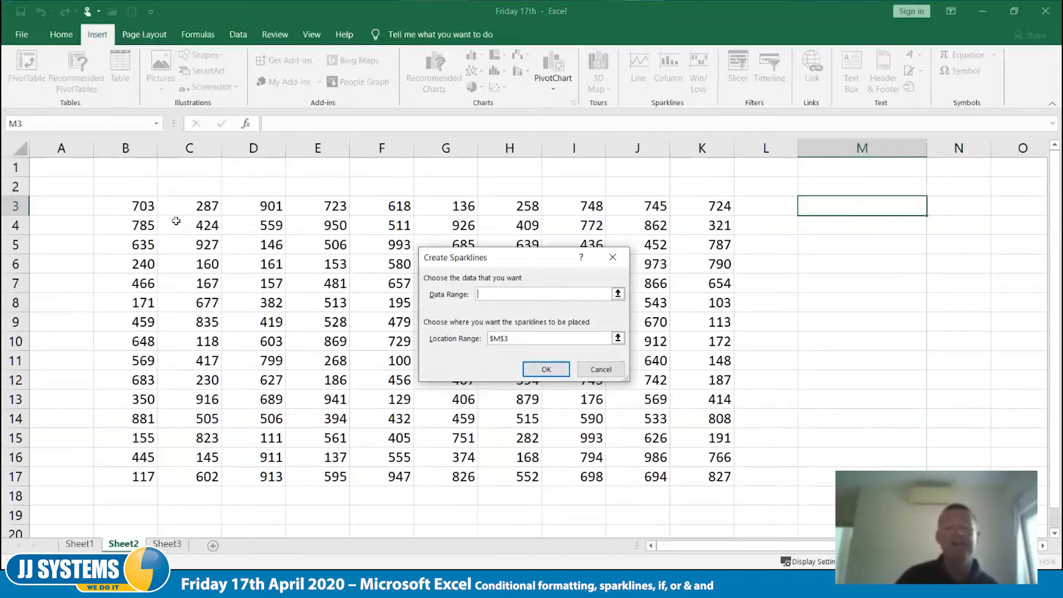
pyautogui.moveTo(138, 208); pyautogui.dragTo(708, 213)
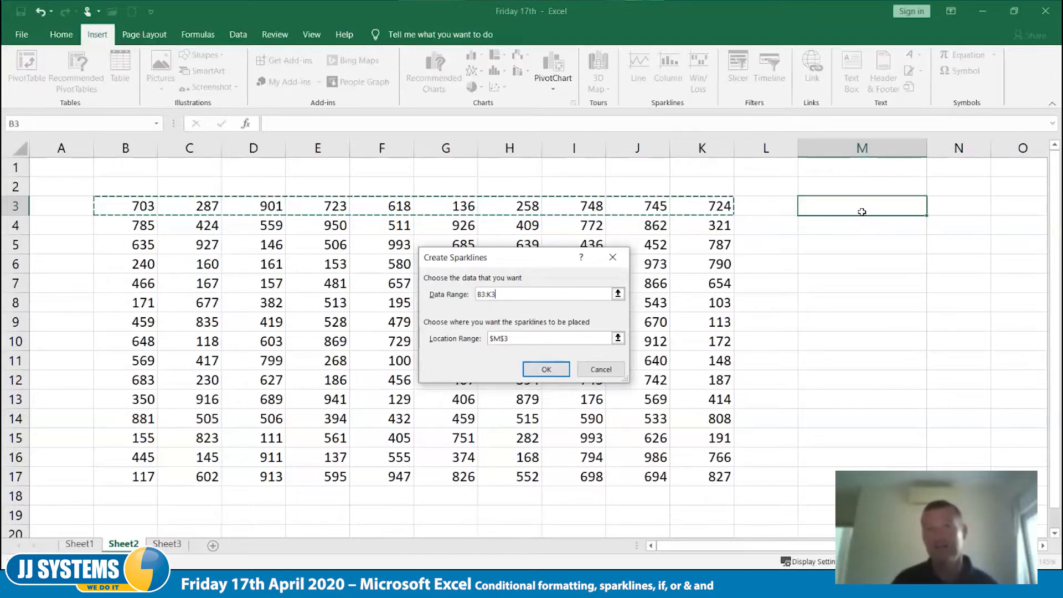
pyautogui.click(545, 369)
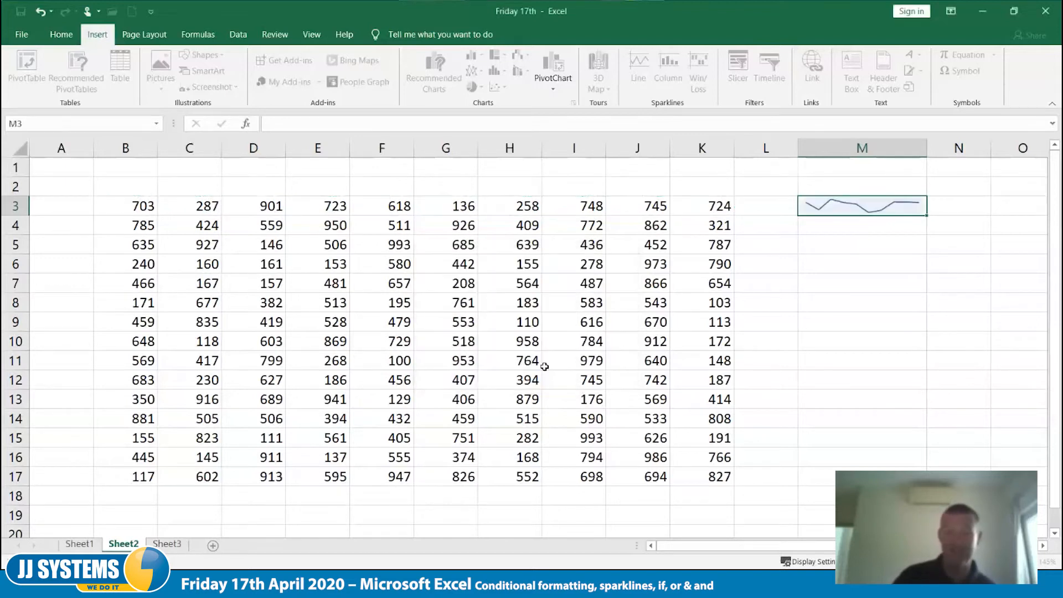
# Step: Turn on markers for the sparkline in M3 and look through the available sparkline styles
pyautogui.click(902, 302)
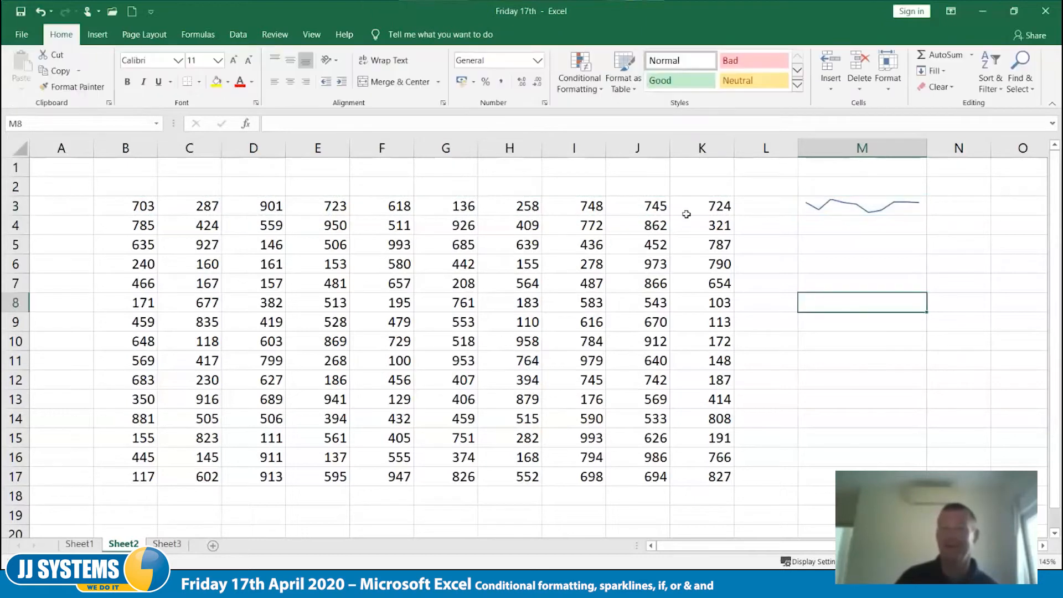
pyautogui.click(854, 211)
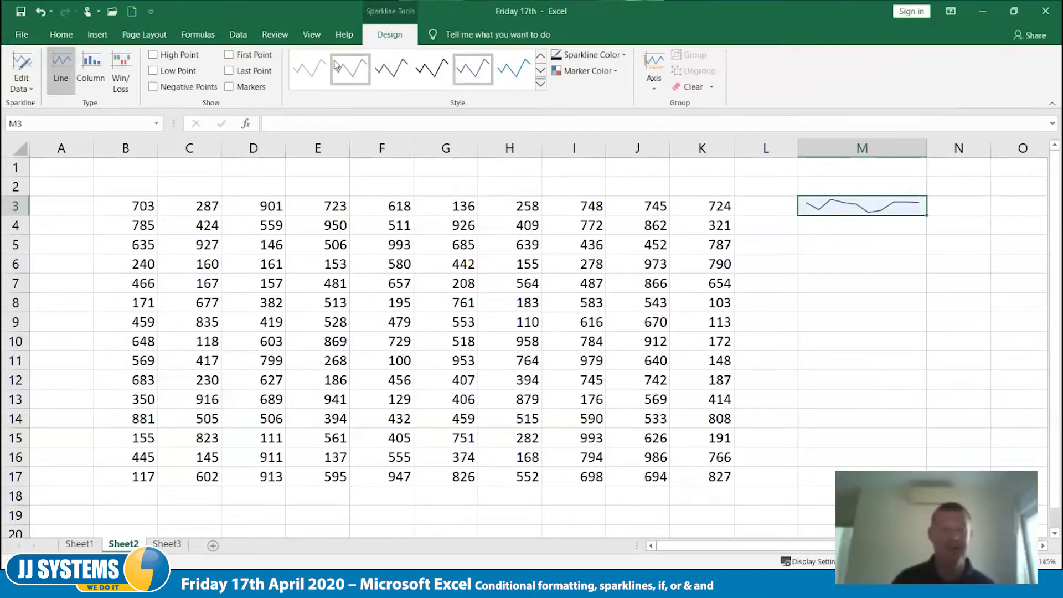
pyautogui.click(232, 88)
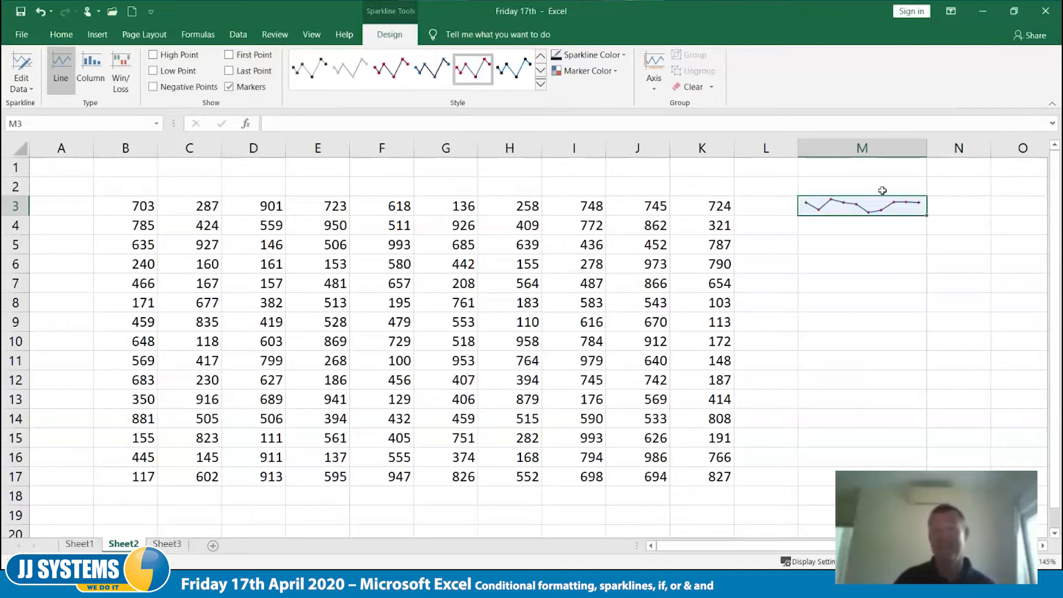
pyautogui.click(540, 84)
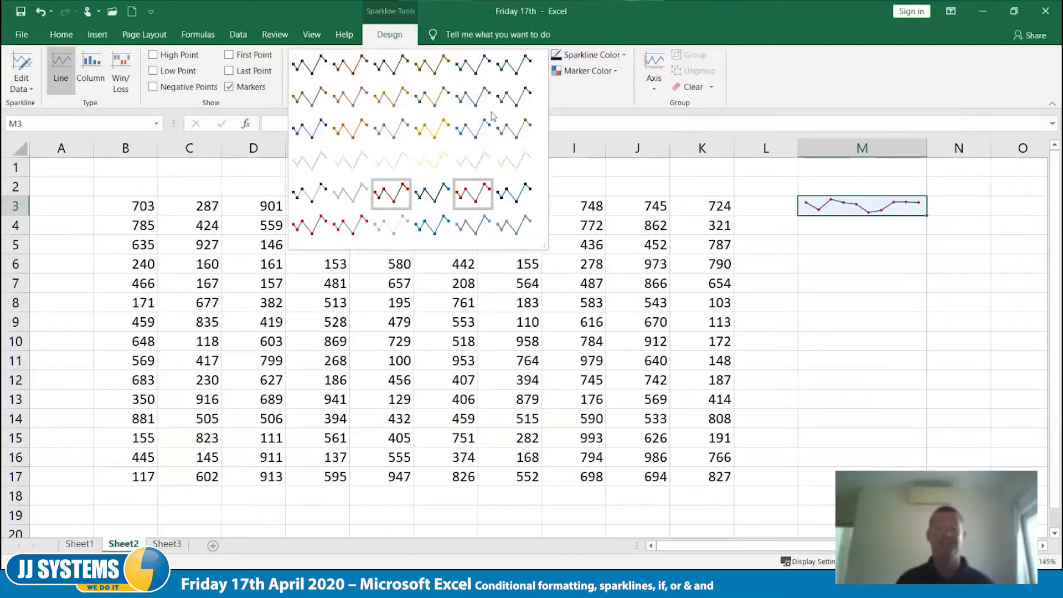
pyautogui.click(902, 246)
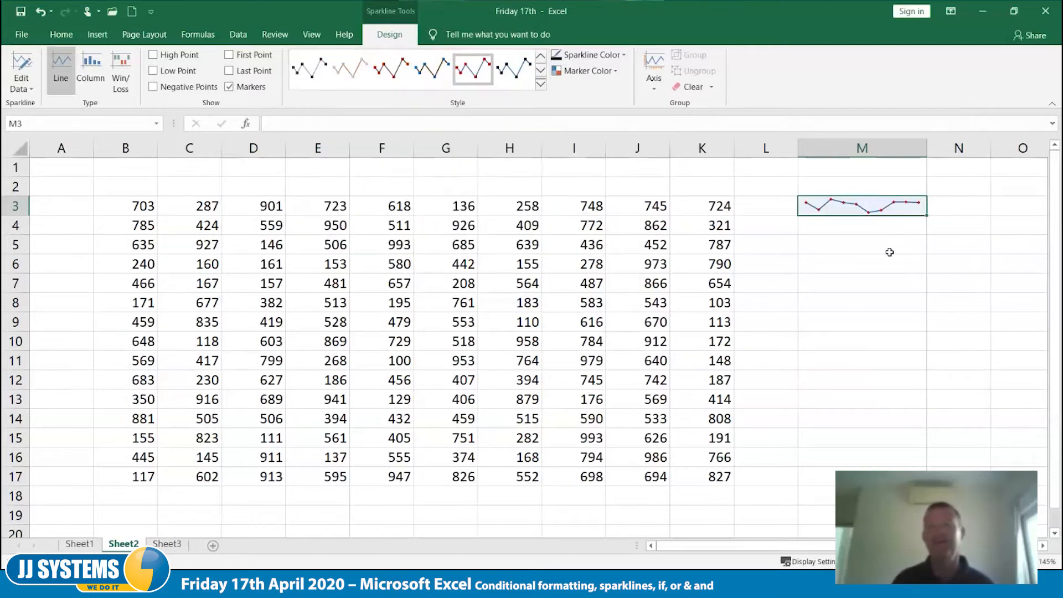
pyautogui.click(886, 250)
pyautogui.click(841, 212)
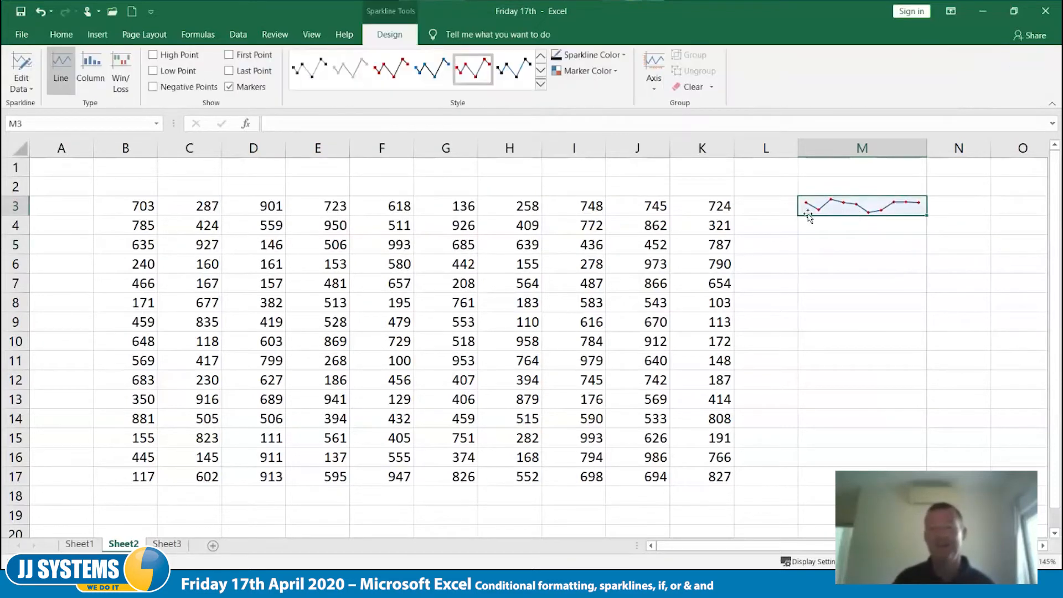
# Step: Change the value in cell K3 to 999
pyautogui.click(709, 209)
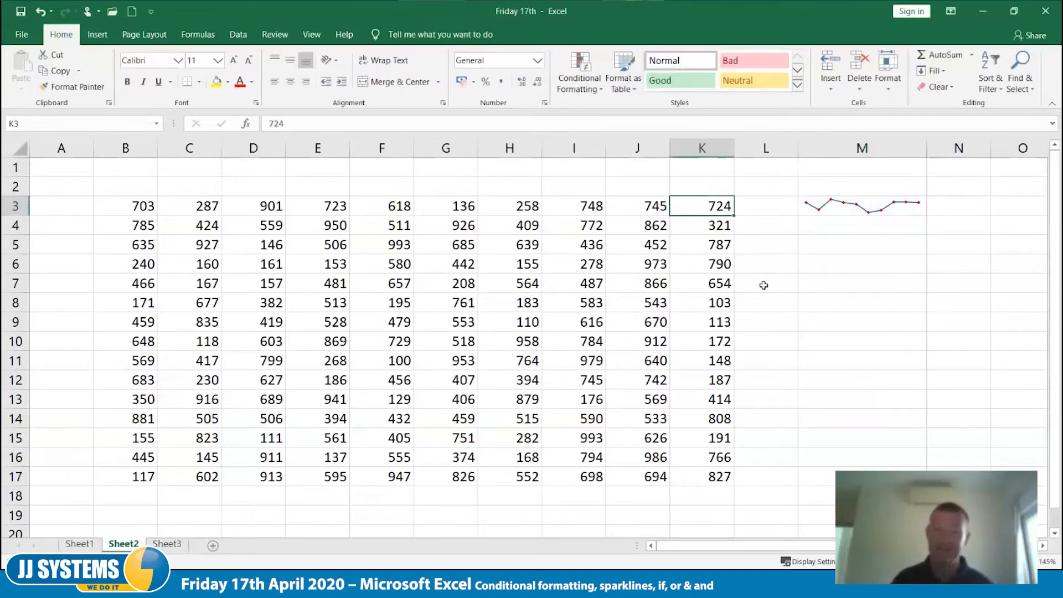
pyautogui.write('999')
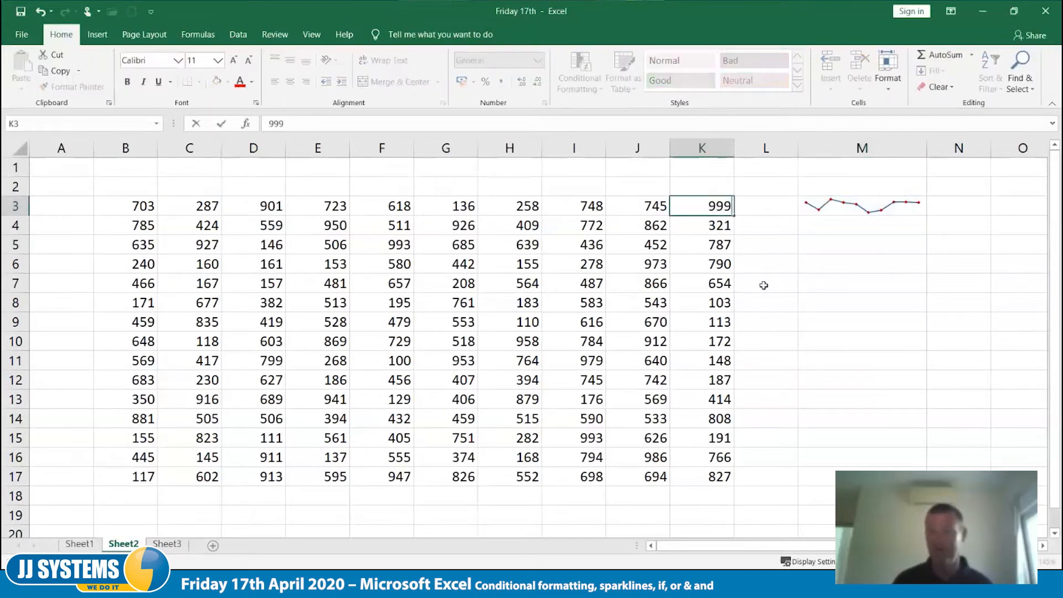
pyautogui.press('Tab')
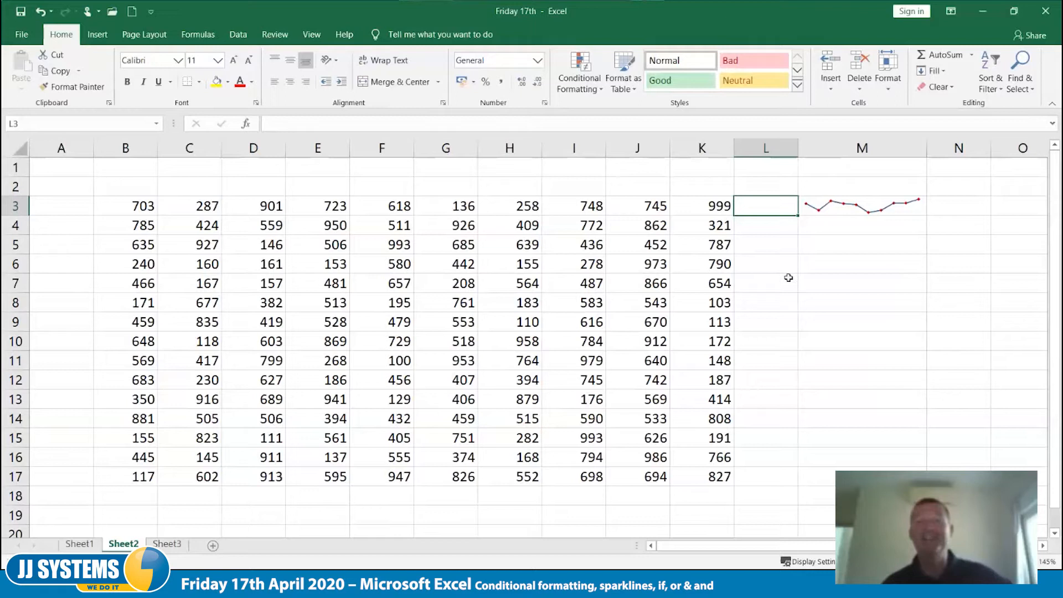
# Step: Fill the sparkline in M3 down to M17 so each row of the grid has its own
pyautogui.click(880, 206)
pyautogui.moveTo(926, 216); pyautogui.dragTo(927, 481)
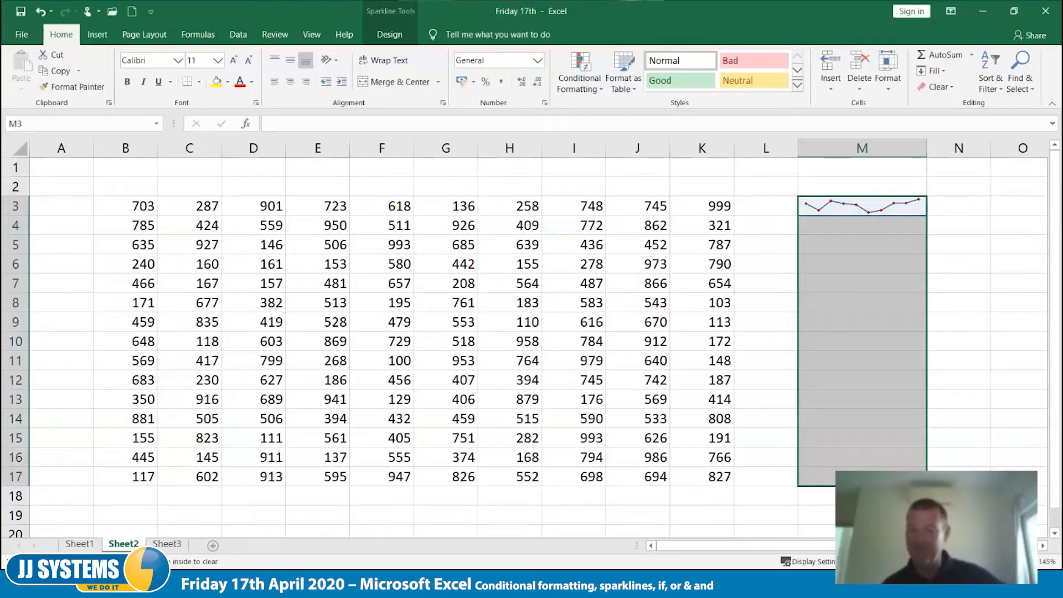
pyautogui.click(961, 453)
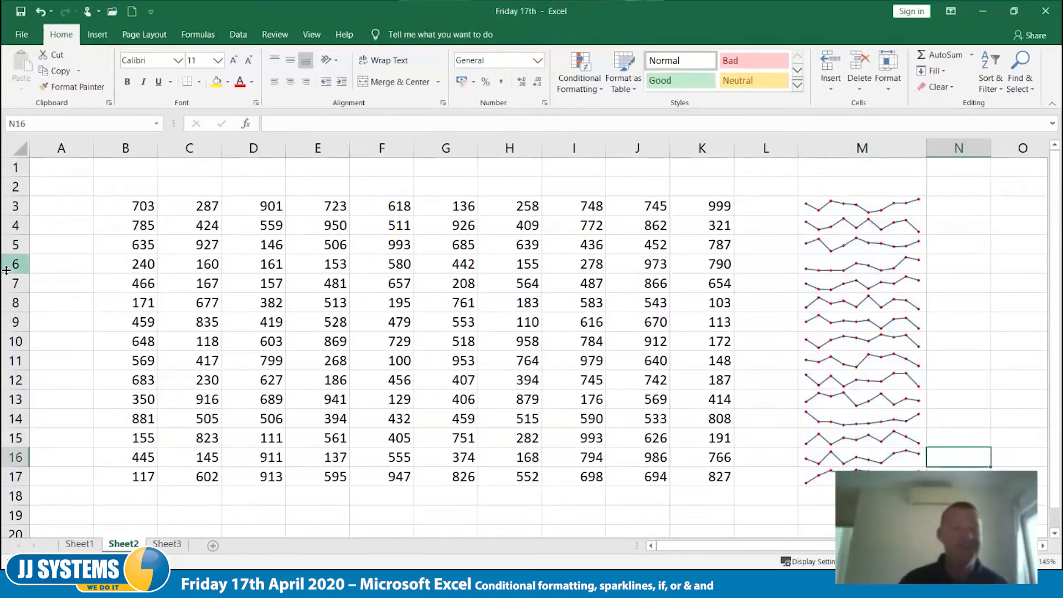
# Step: Try increasing the height of rows 3 to 17 to enlarge the sparklines, and undo the height change
pyautogui.moveTo(20, 207); pyautogui.dragTo(26, 477)
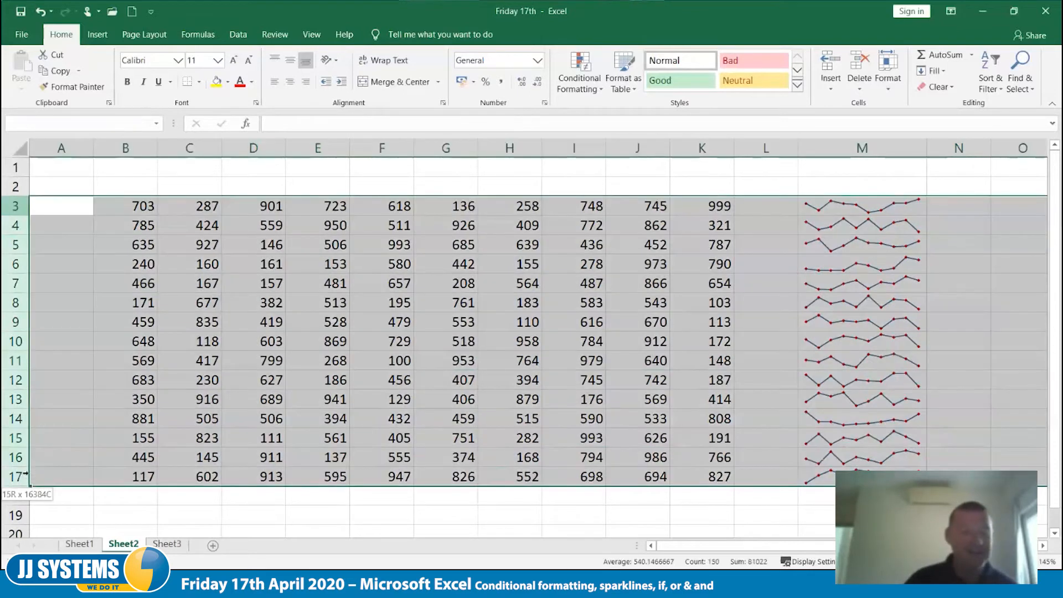
pyautogui.moveTo(16, 214); pyautogui.dragTo(16, 237)
pyautogui.click(208, 350)
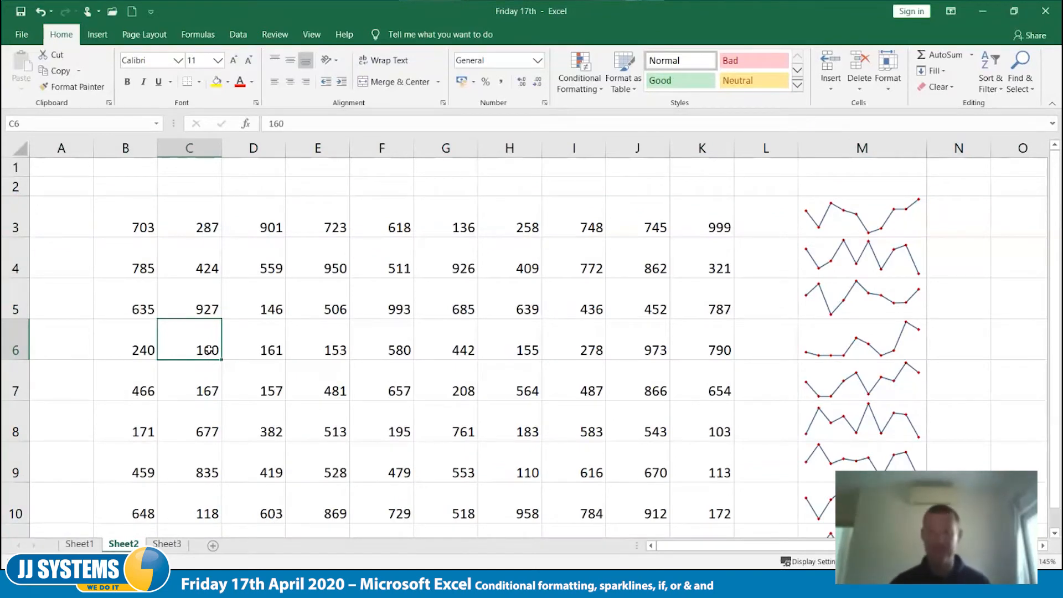
pyautogui.hotkey('ctrl', 'z')
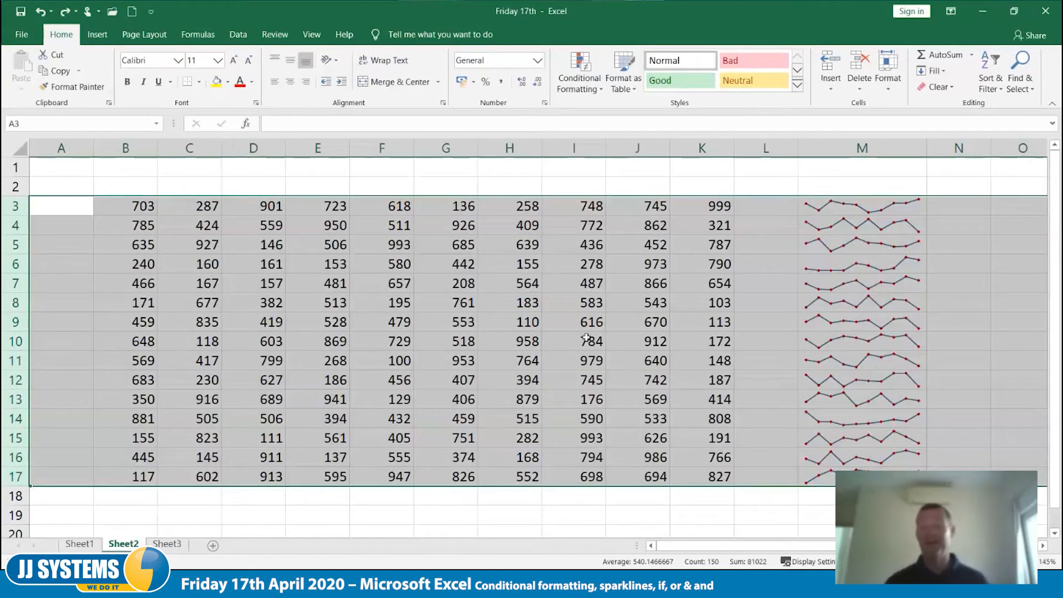
# Step: Try a narrower column M to compress the sparklines, and widen the column back to about its previous width
pyautogui.click(941, 219)
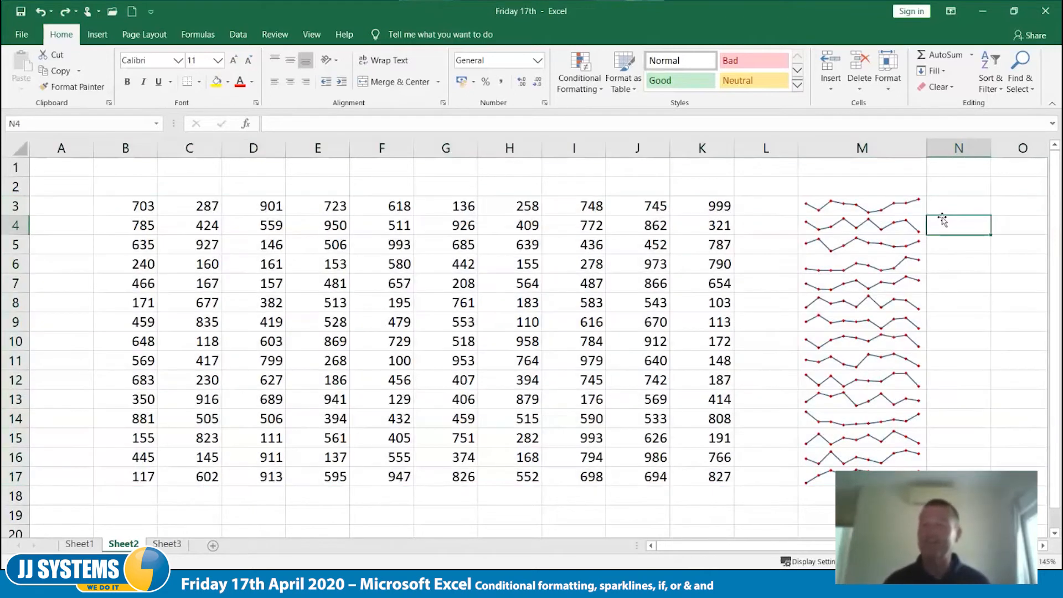
pyautogui.click(920, 148)
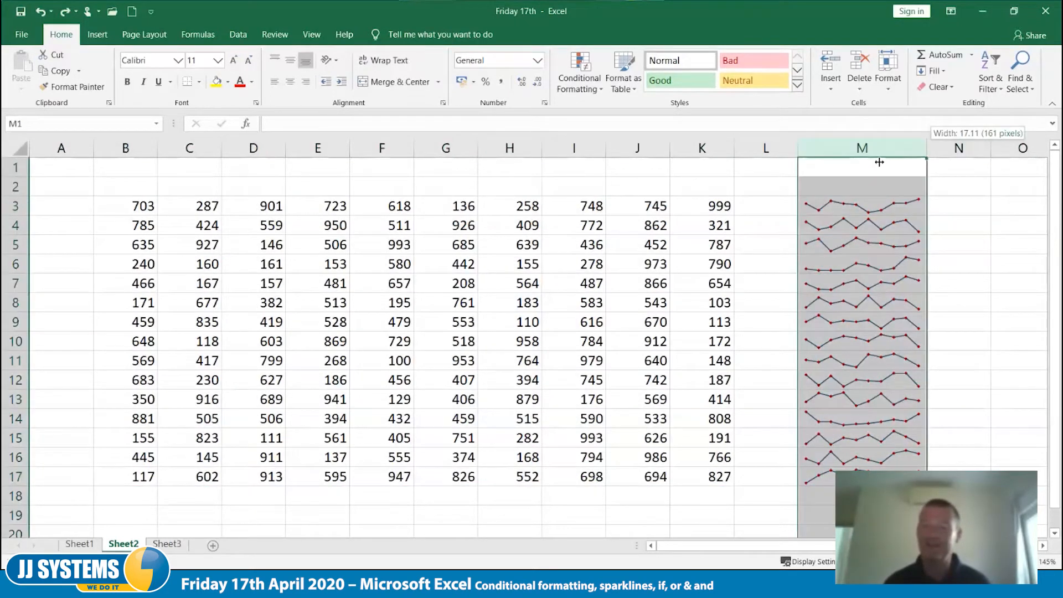
pyautogui.moveTo(887, 149)
pyautogui.mouseDown()
pyautogui.moveTo(941, 148)
pyautogui.moveTo(877, 148)
pyautogui.mouseUp()
pyautogui.click(943, 265)
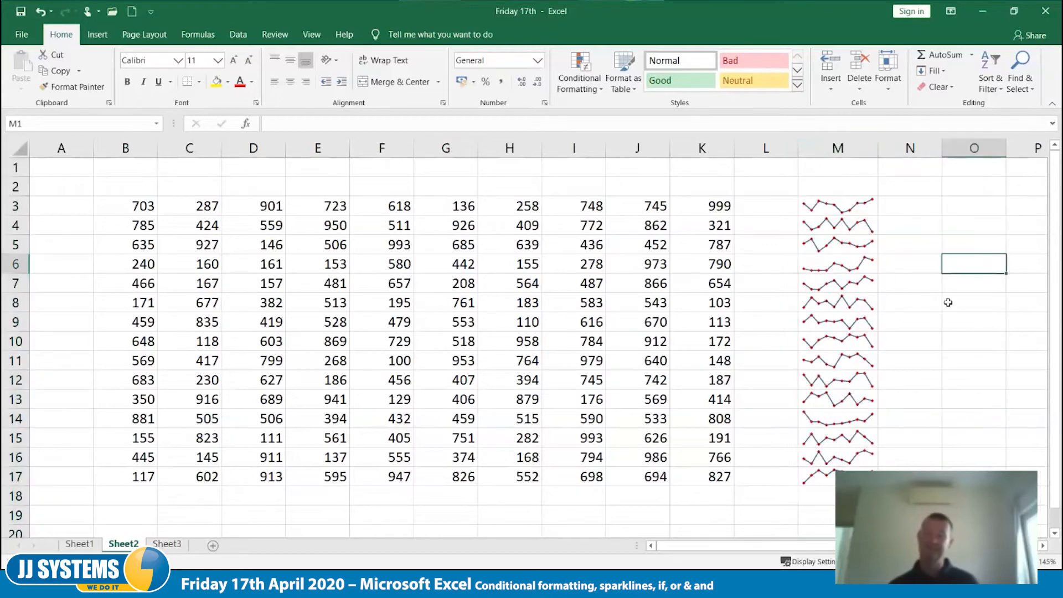
pyautogui.moveTo(877, 145); pyautogui.dragTo(924, 145)
# Step: Clear the sparkline group from M3:M17 and narrow column M to about the width of its neighbours
pyautogui.click(869, 207)
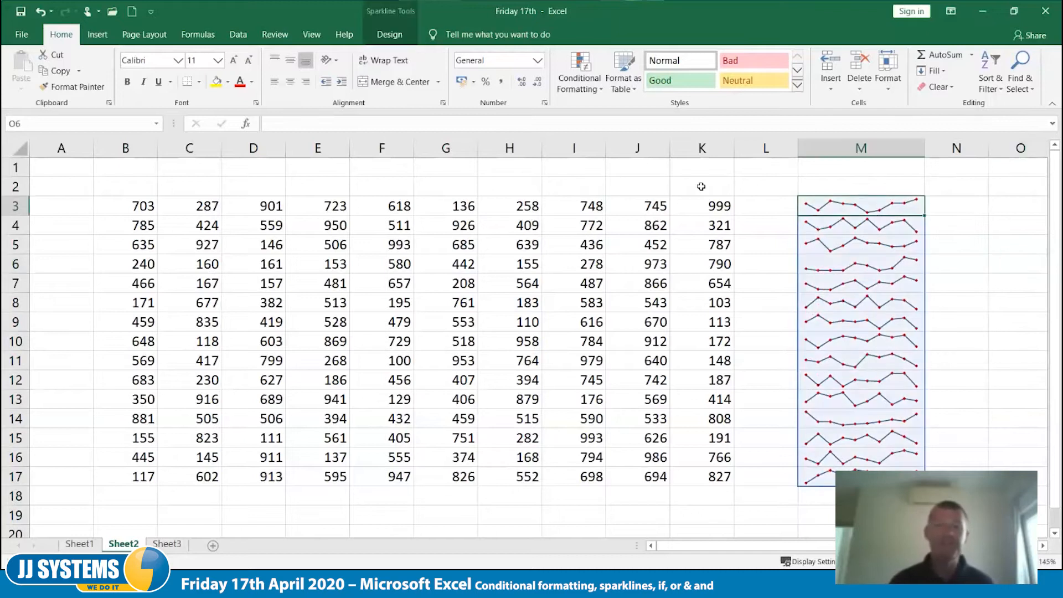
pyautogui.click(410, 38)
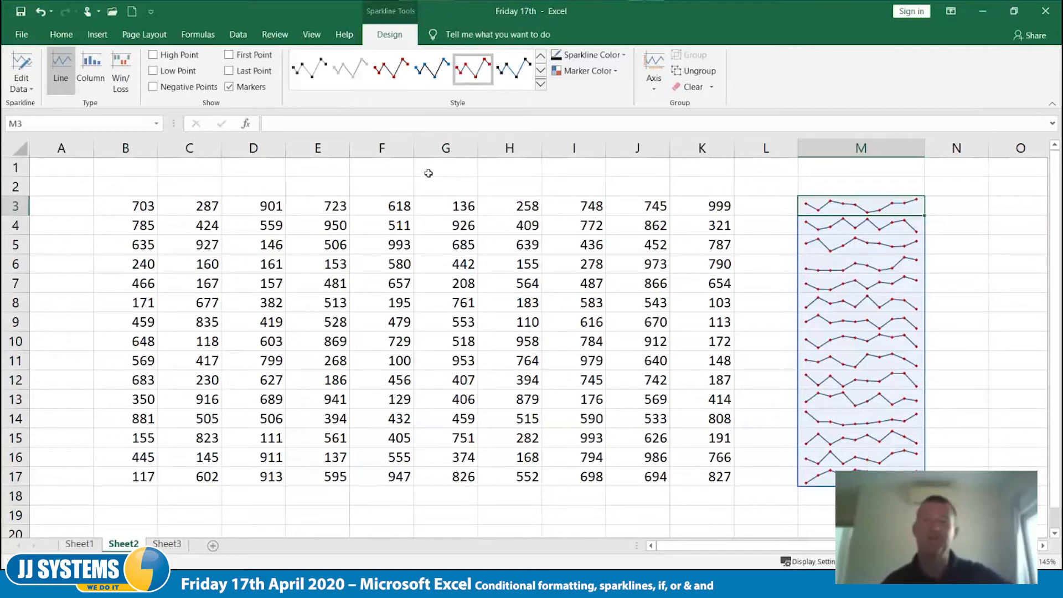
pyautogui.click(953, 217)
pyautogui.moveTo(879, 201); pyautogui.dragTo(877, 477)
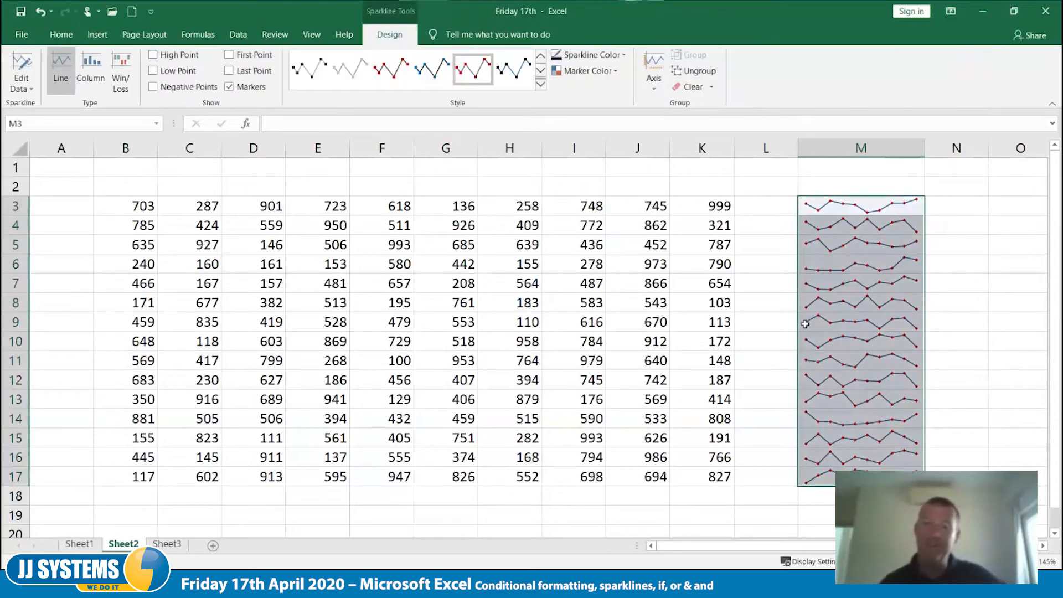
pyautogui.click(712, 87)
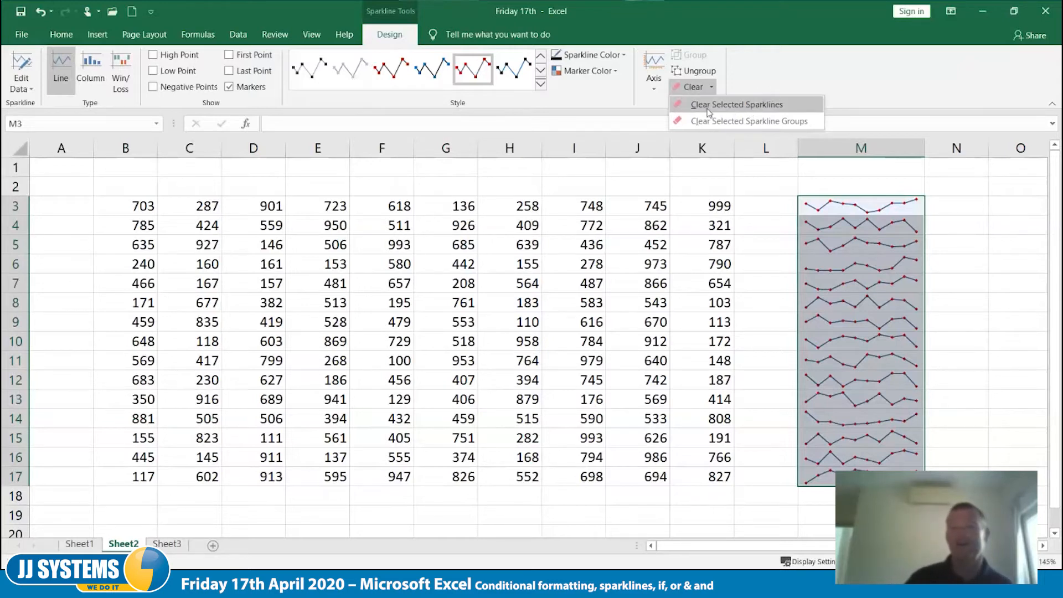
pyautogui.click(772, 122)
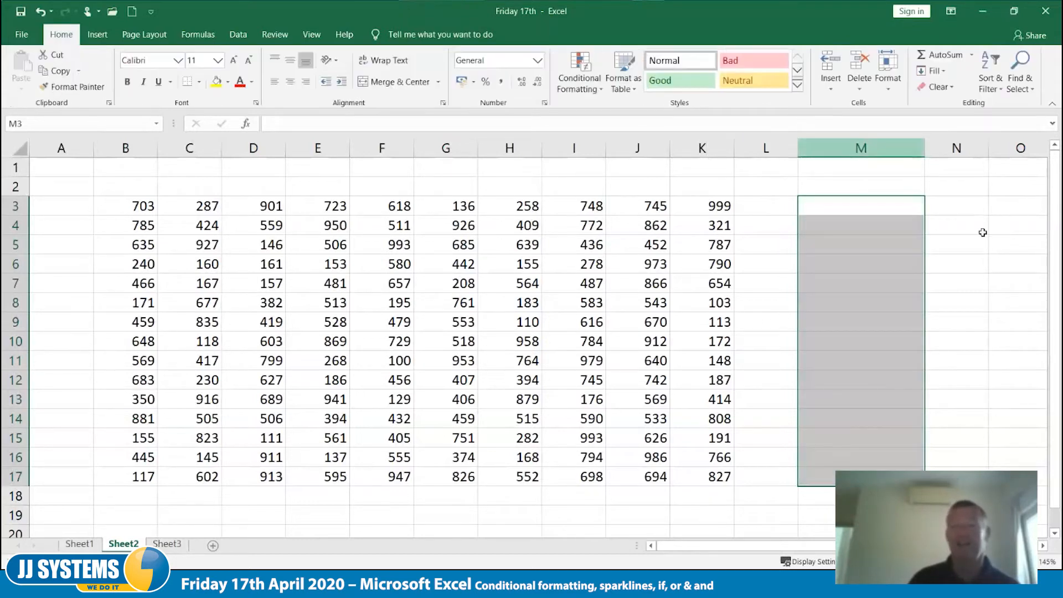
pyautogui.click(981, 229)
pyautogui.moveTo(927, 151); pyautogui.dragTo(857, 152)
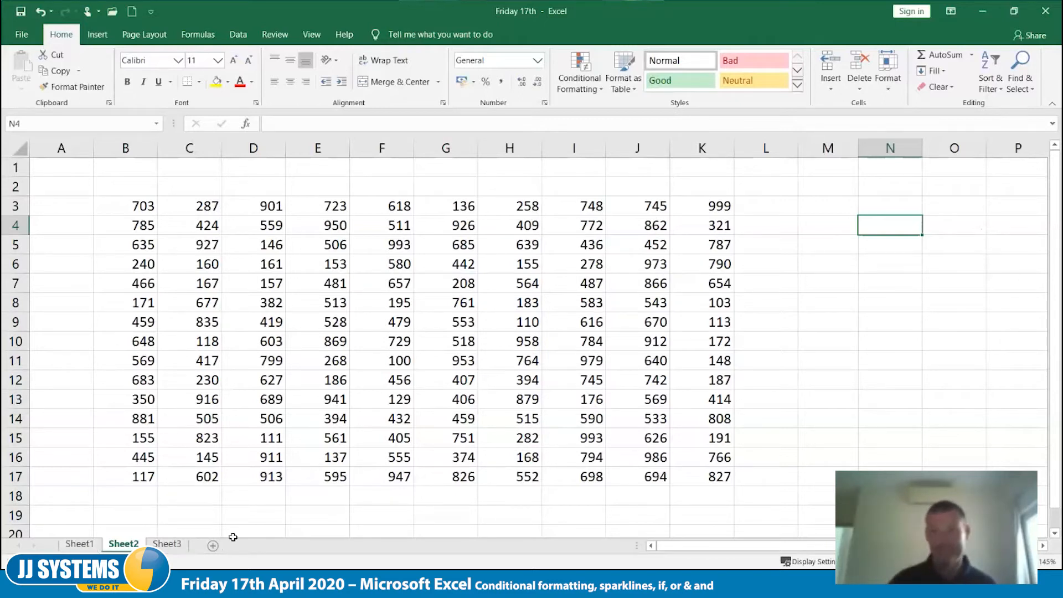
# Step: Highlight values greater than 660 in K3:K5 with Light Red Fill with Dark Red Text
pyautogui.moveTo(696, 206); pyautogui.dragTo(698, 244)
pyautogui.click(575, 78)
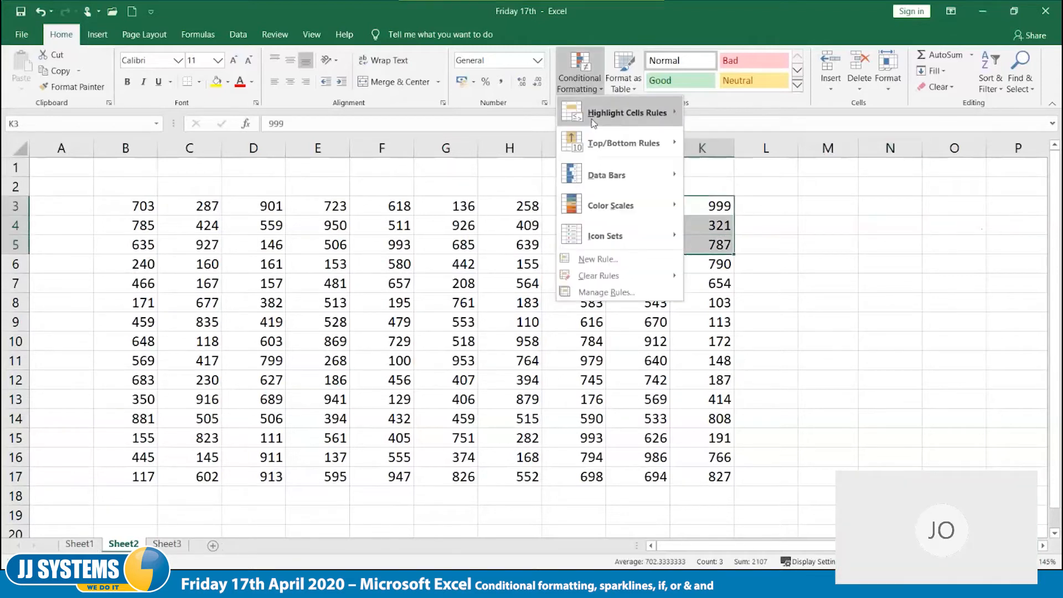
pyautogui.moveTo(596, 119)
pyautogui.click(710, 116)
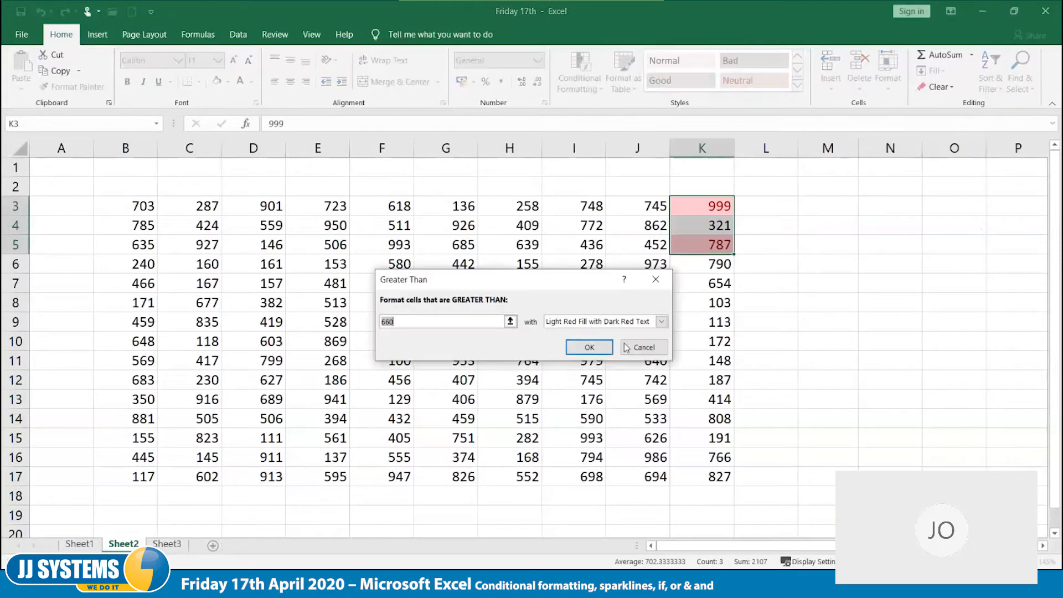
pyautogui.click(581, 349)
# Step: Add a Top 10% conditional formatting rule to K3:K5
pyautogui.click(599, 84)
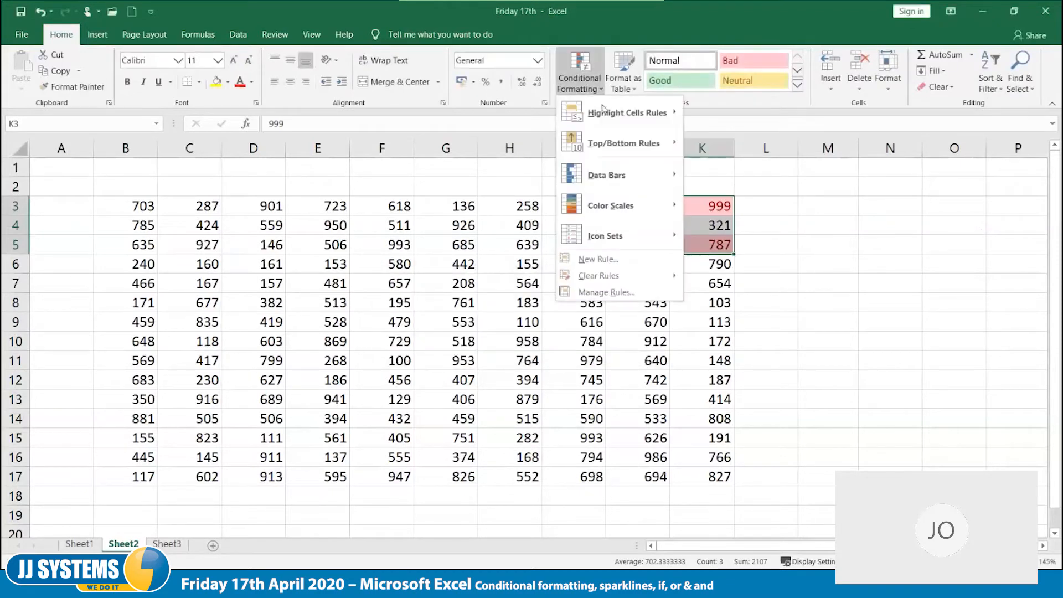
pyautogui.moveTo(604, 108)
pyautogui.moveTo(608, 143)
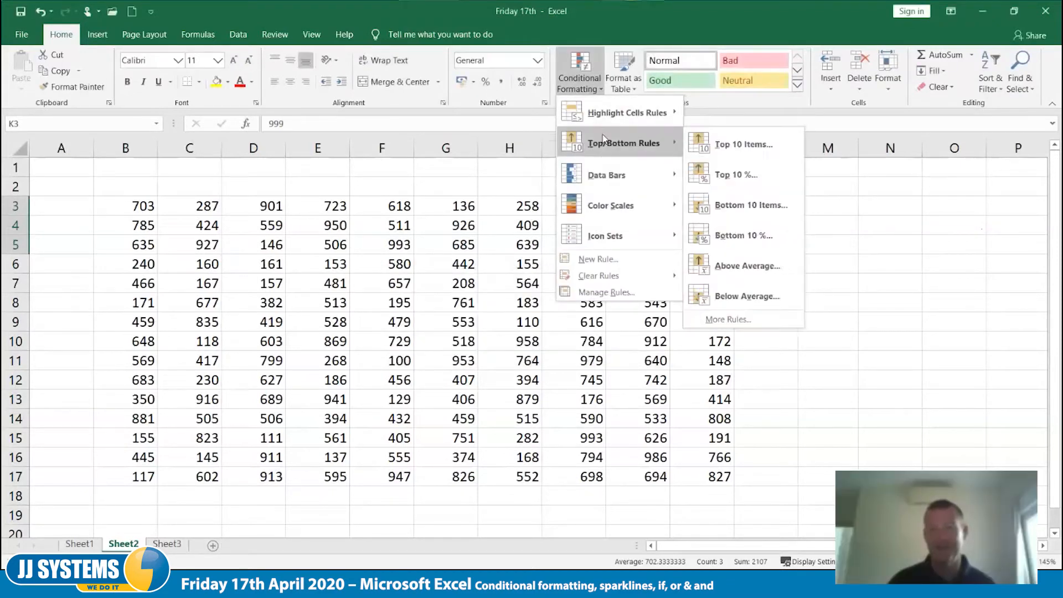
pyautogui.click(711, 175)
pyautogui.click(541, 331)
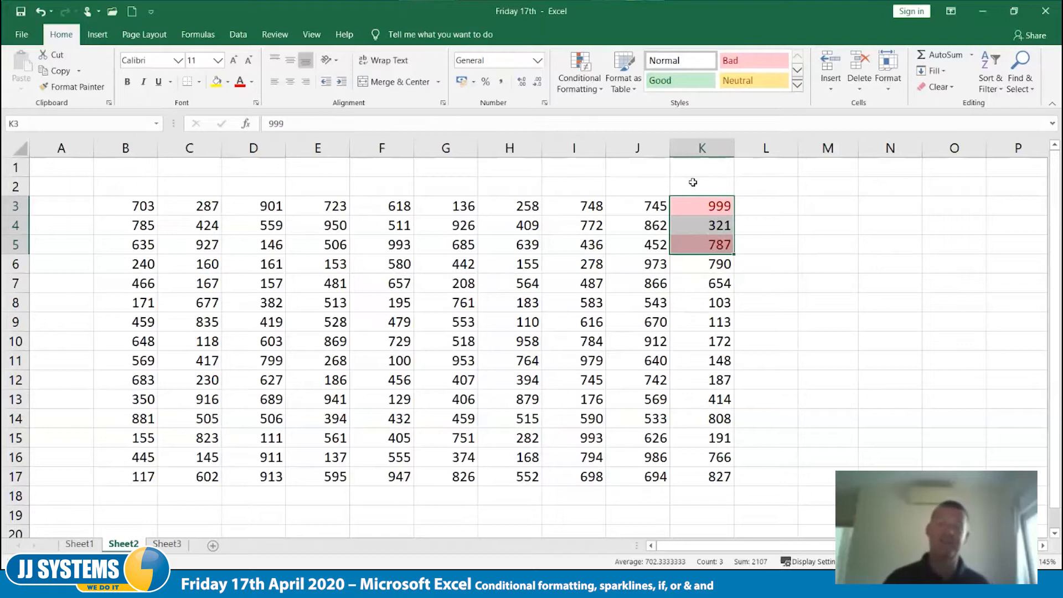
# Step: In the rules manager for K3:K5, try the rule order both ways and place Cell Value > 660 above Top 10%
pyautogui.click(589, 95)
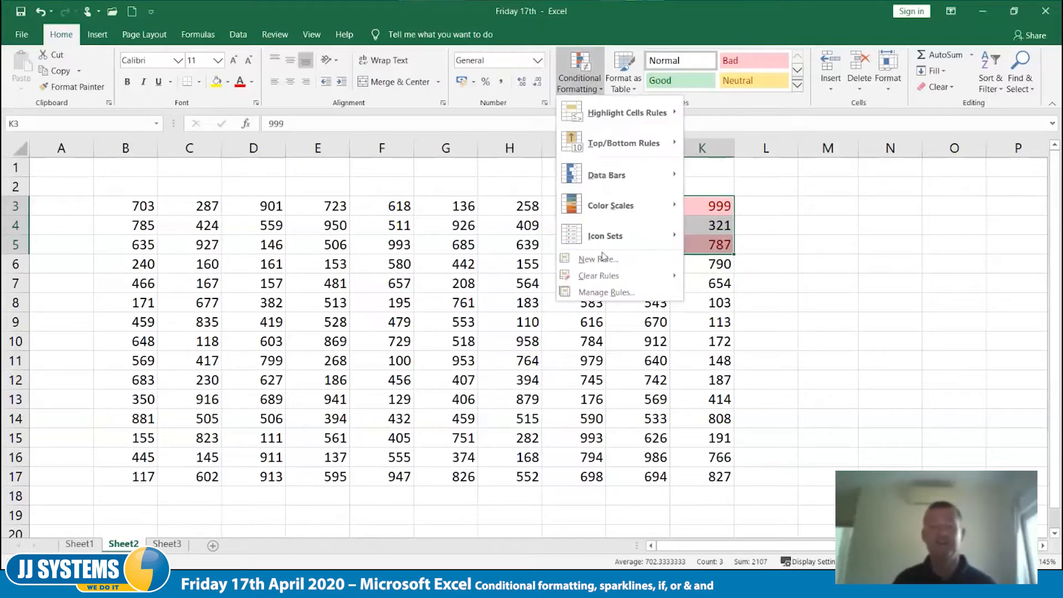
pyautogui.click(604, 300)
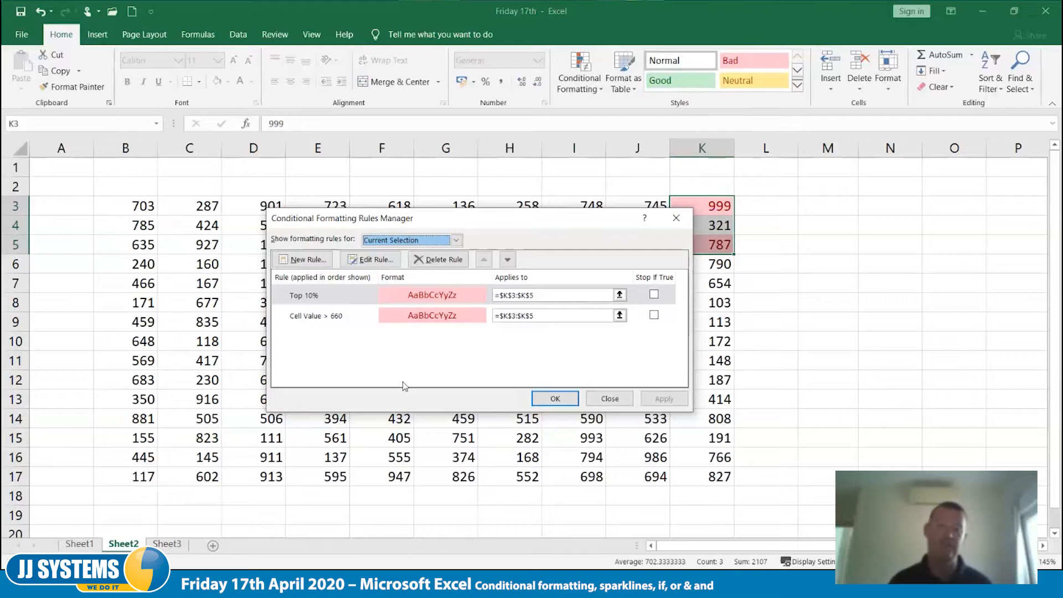
pyautogui.click(319, 323)
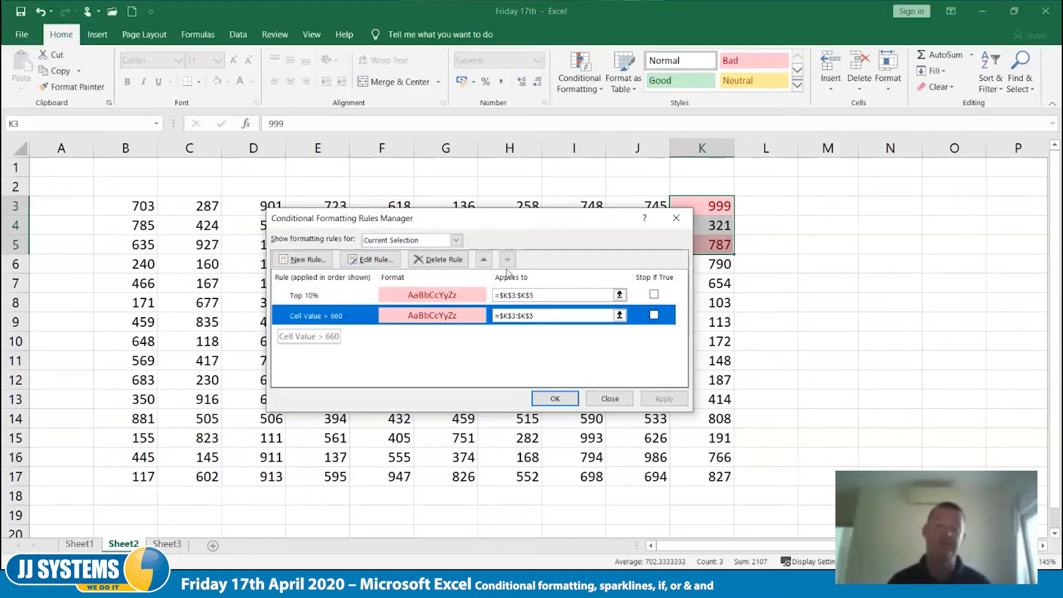
pyautogui.click(483, 263)
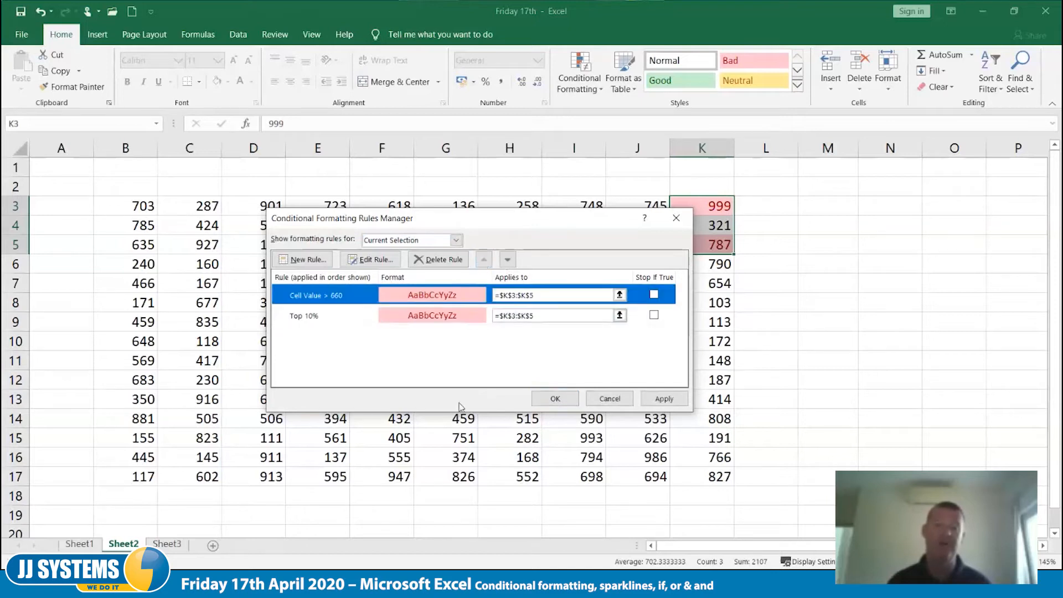
pyautogui.click(508, 260)
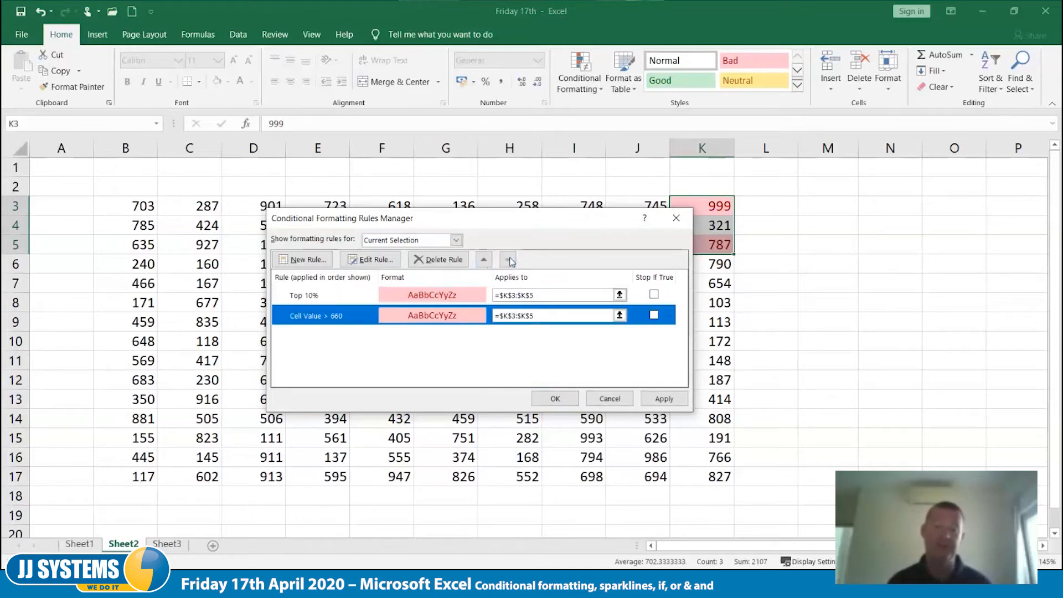
pyautogui.click(483, 264)
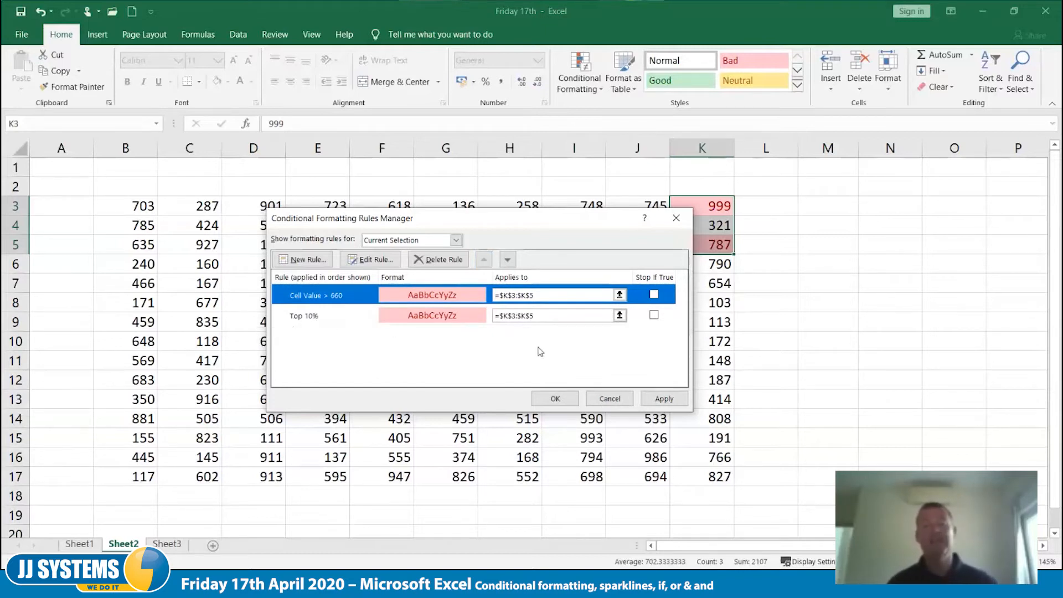
# Step: Try Stop If True on the Cell Value > 660 rule, and cancel the rules manager changes
pyautogui.click(654, 295)
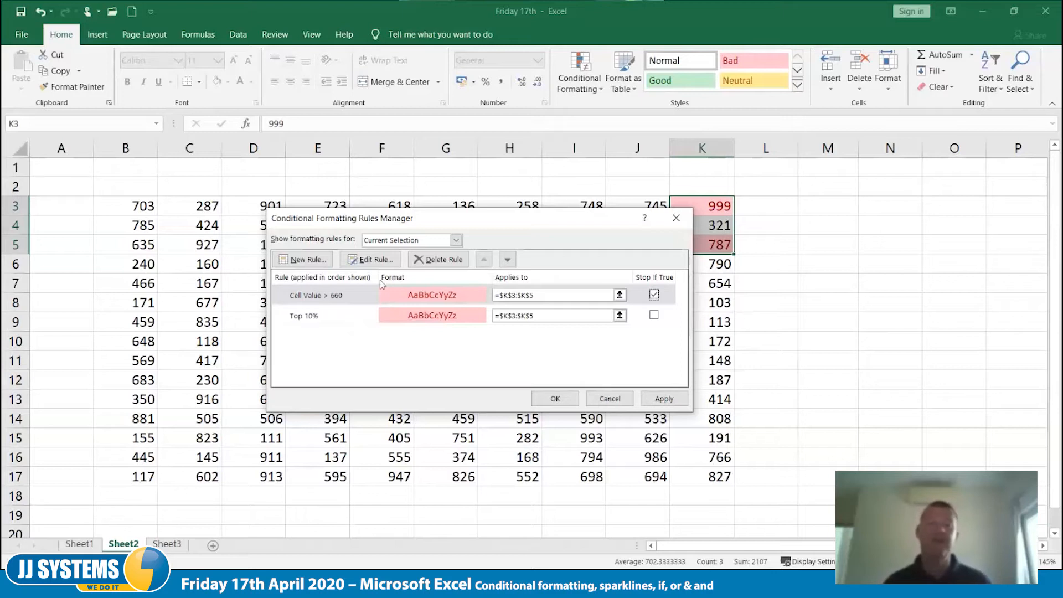
pyautogui.click(343, 302)
pyautogui.click(354, 323)
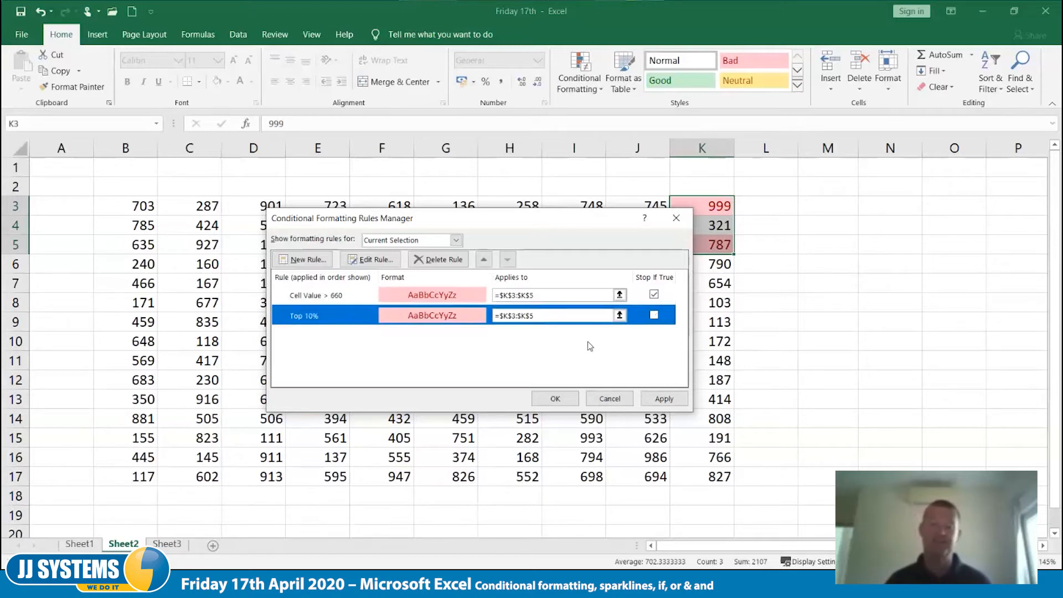
pyautogui.click(610, 398)
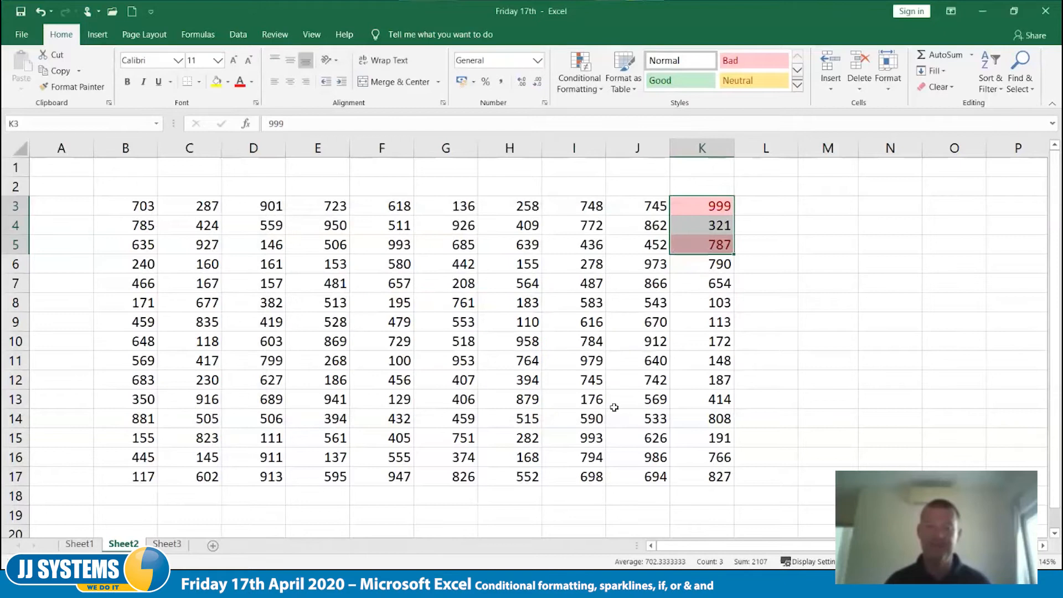
# Step: Clear the conditional formatting rules from the entire sheet and deselect K3:K5
pyautogui.click(593, 97)
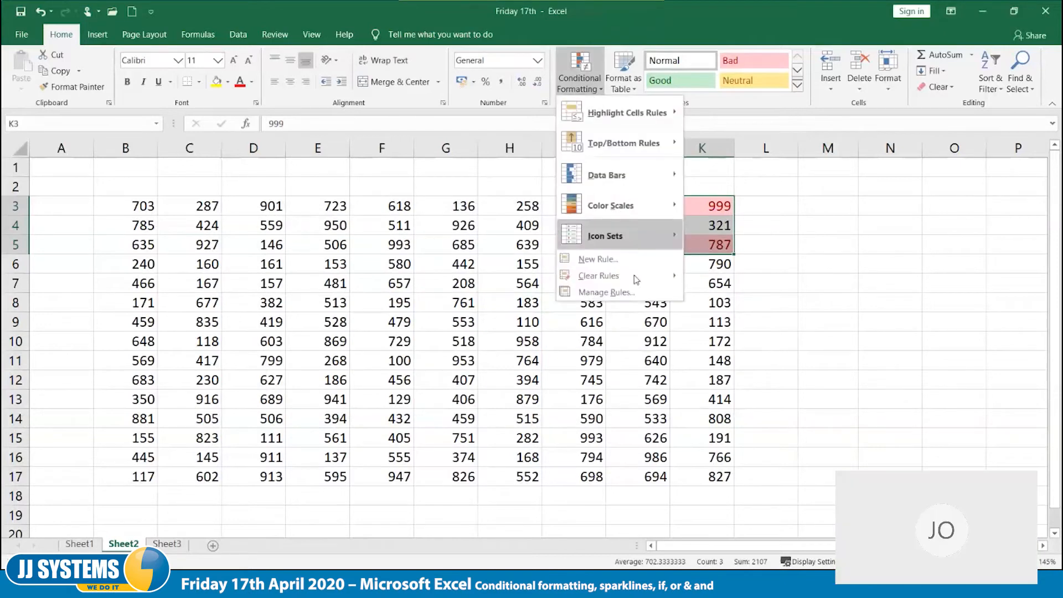
pyautogui.moveTo(633, 276)
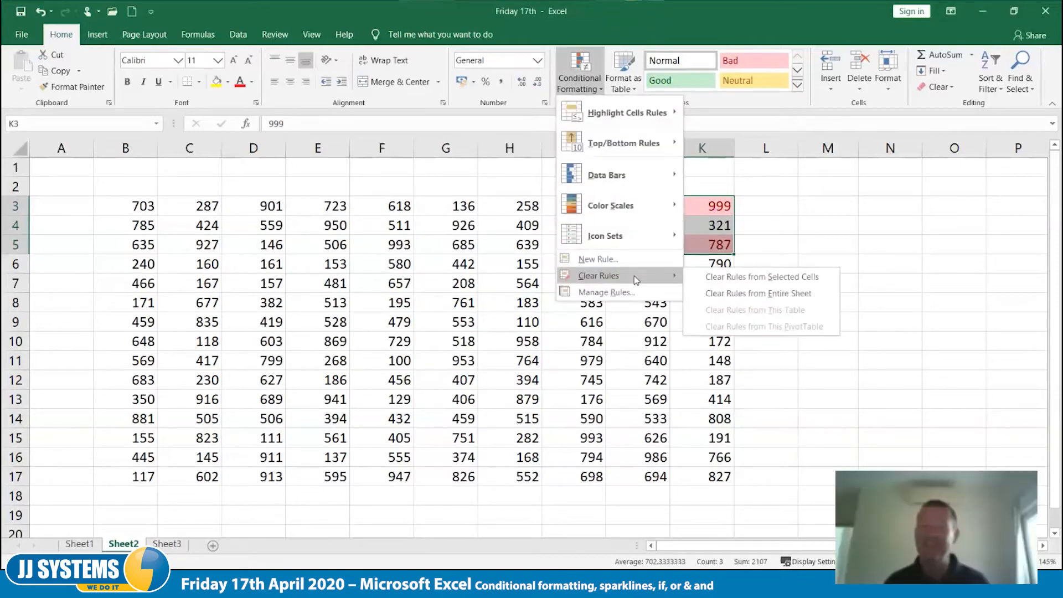
pyautogui.click(823, 301)
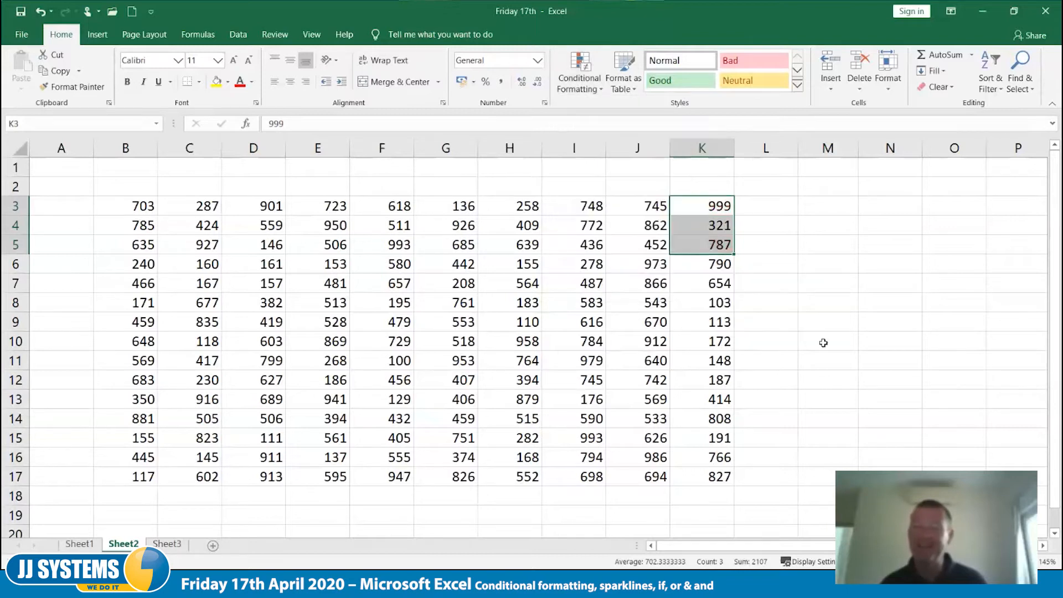
pyautogui.click(823, 342)
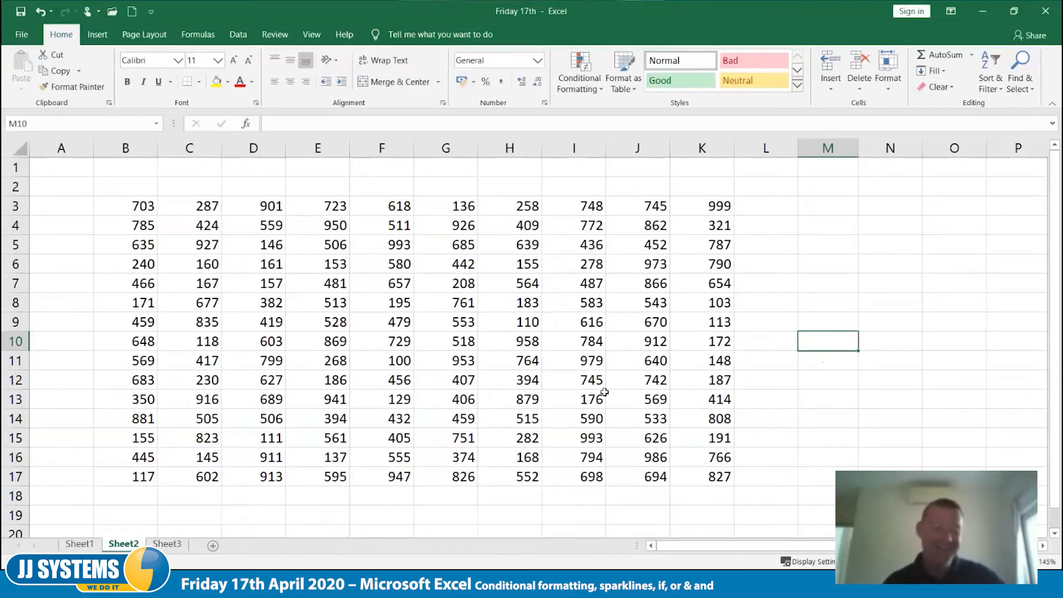
# Step: On Sheet1, merge J10:O17 into one left-aligned cell and set its font size to 16
pyautogui.click(80, 544)
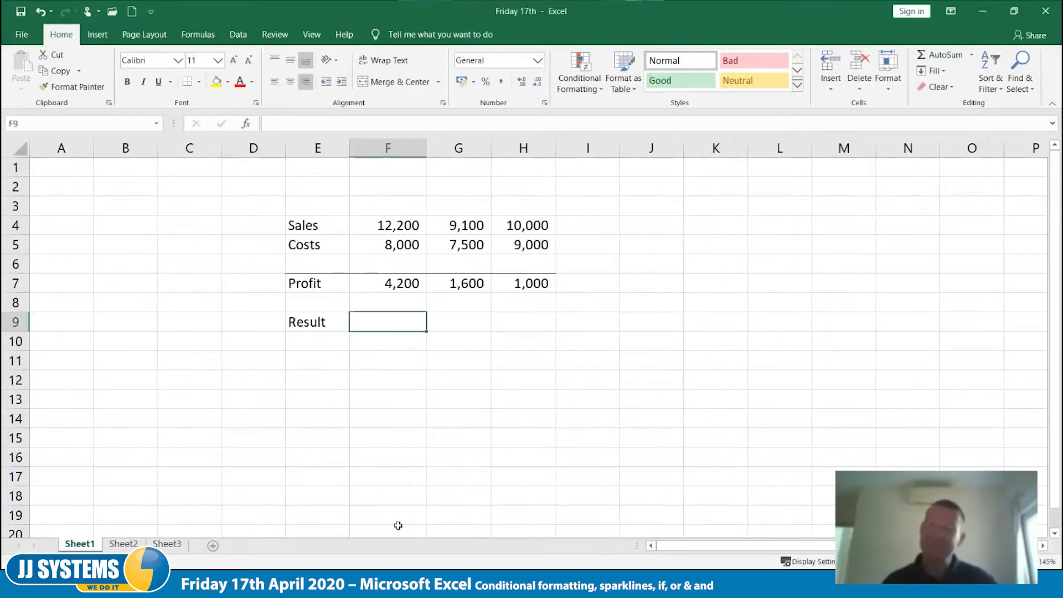
pyautogui.moveTo(643, 338); pyautogui.dragTo(963, 483)
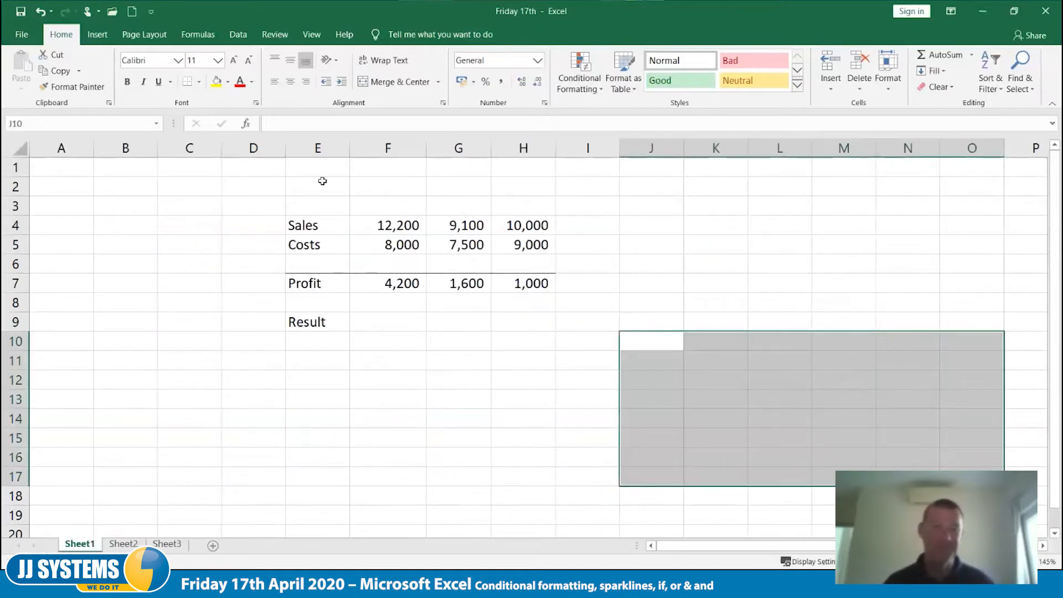
pyautogui.click(397, 82)
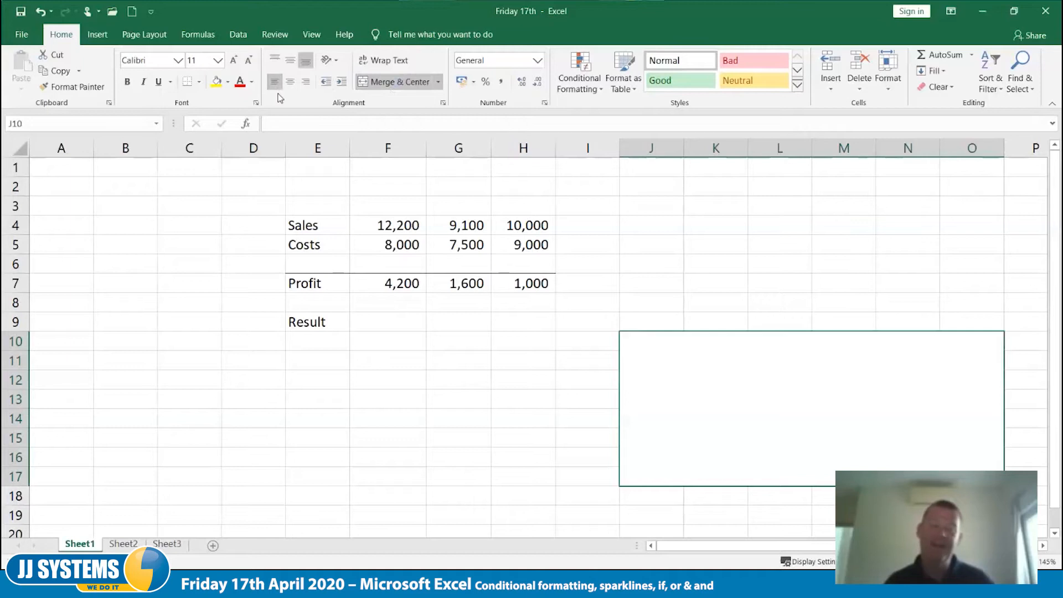
pyautogui.click(217, 60)
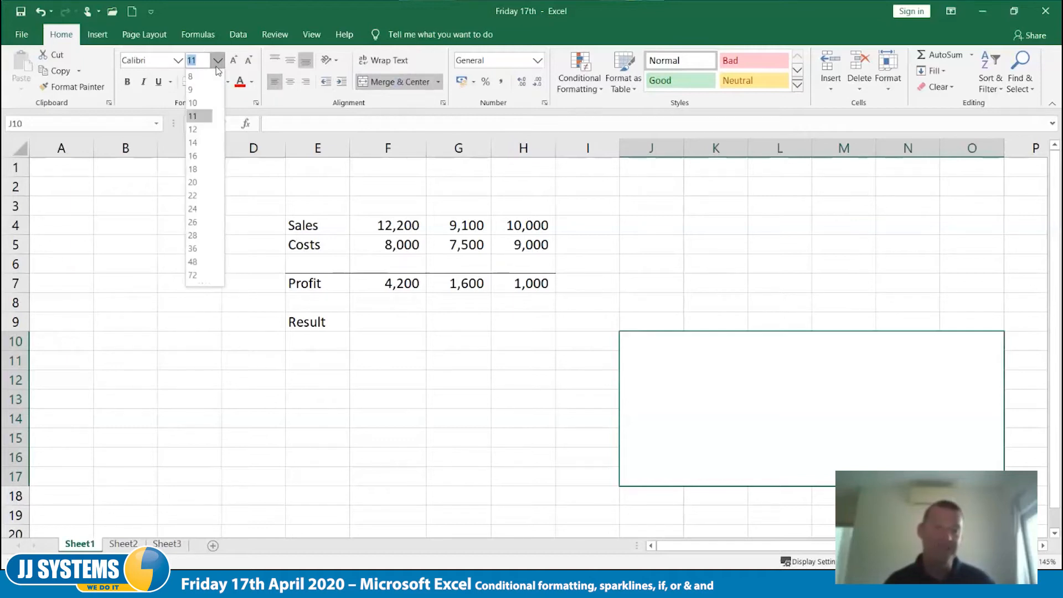
pyautogui.click(200, 156)
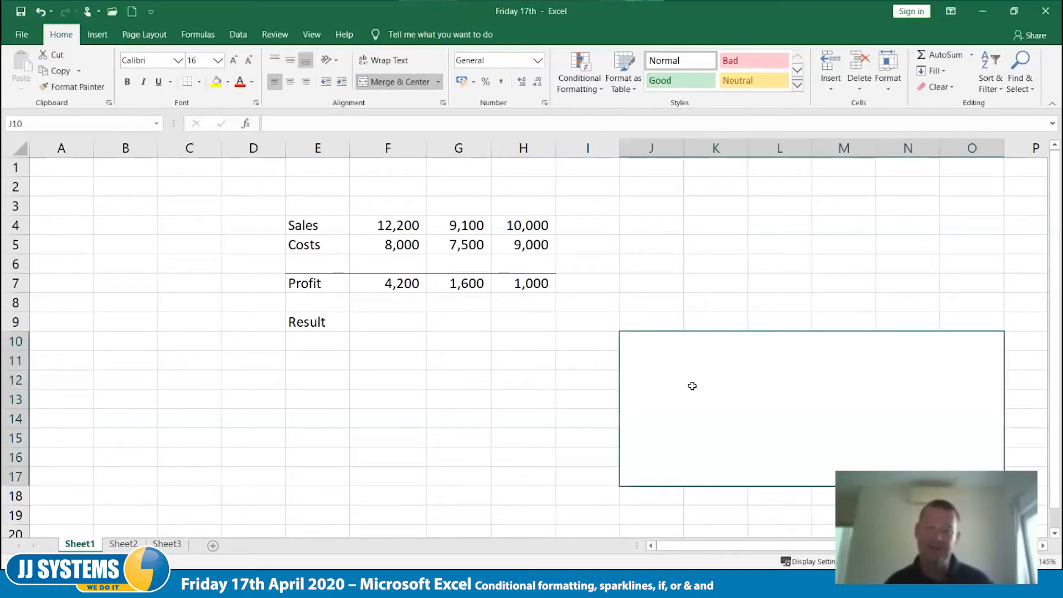
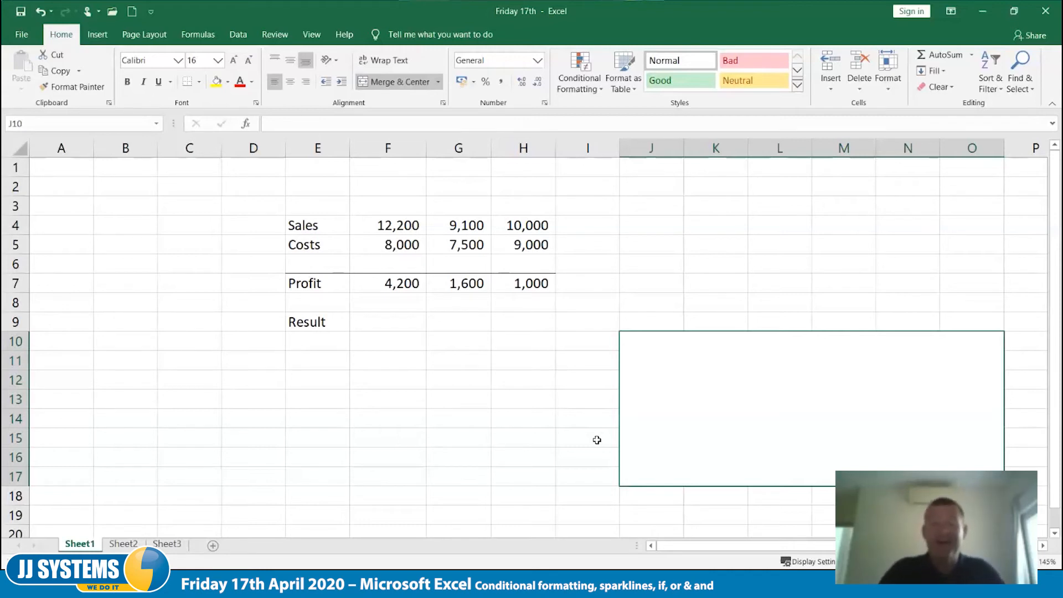
# Step: Enter =IF(TEST,TRUE,FALSE) in the merged cell as plain text, with a leading apostrophe
pyautogui.doubleClick(689, 414)
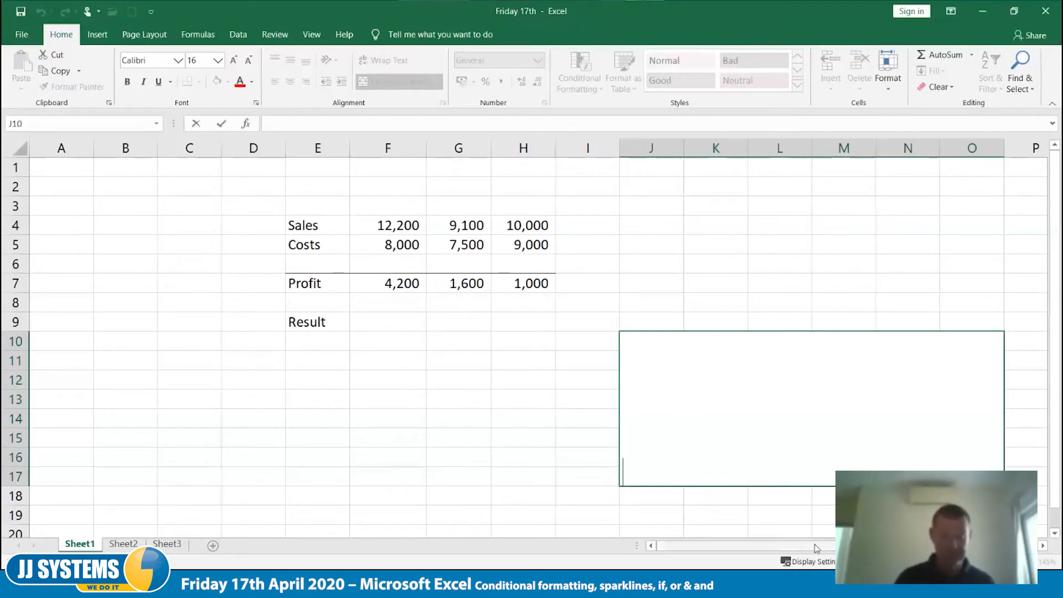
pyautogui.write('=')
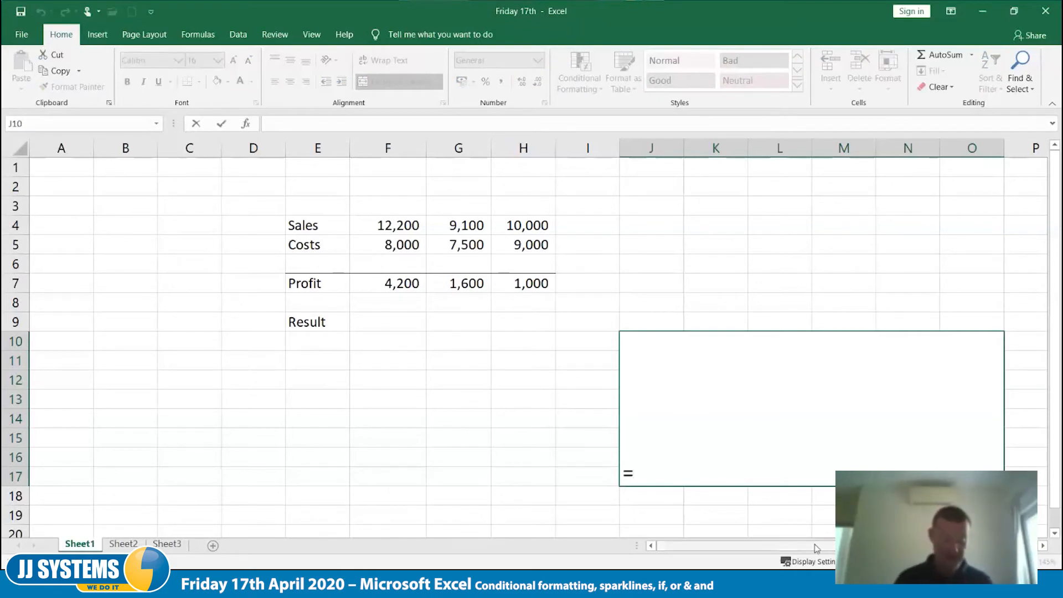
pyautogui.write('IF')
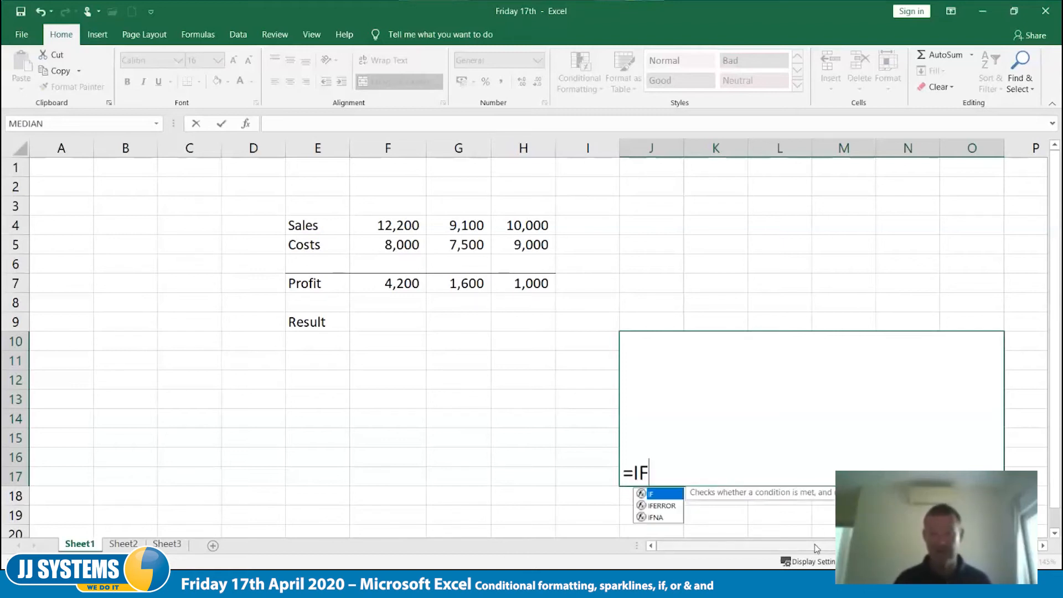
pyautogui.write('(')
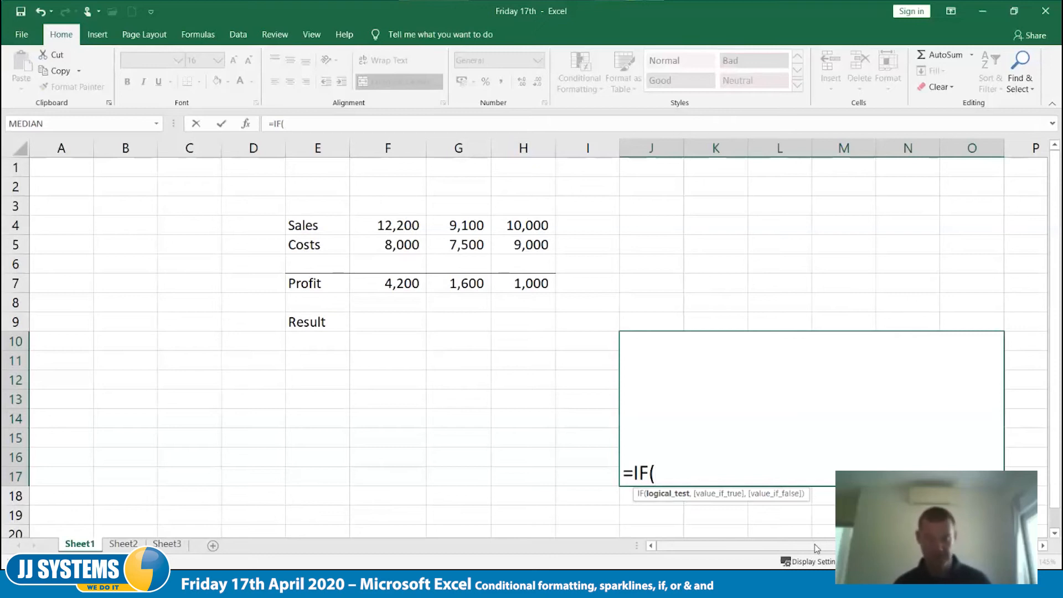
pyautogui.write('TEST,')
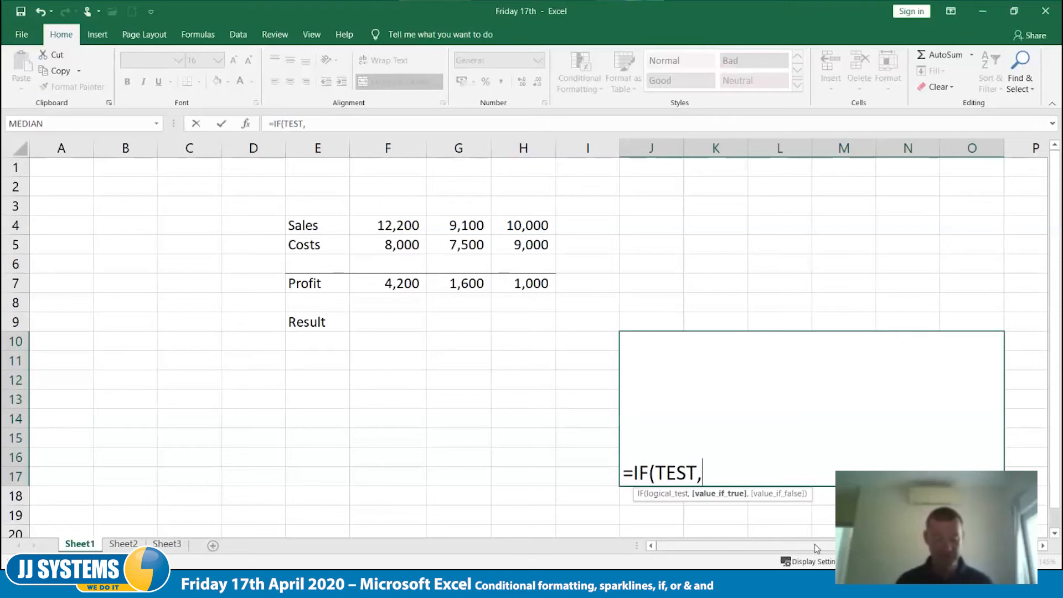
pyautogui.write('TR')
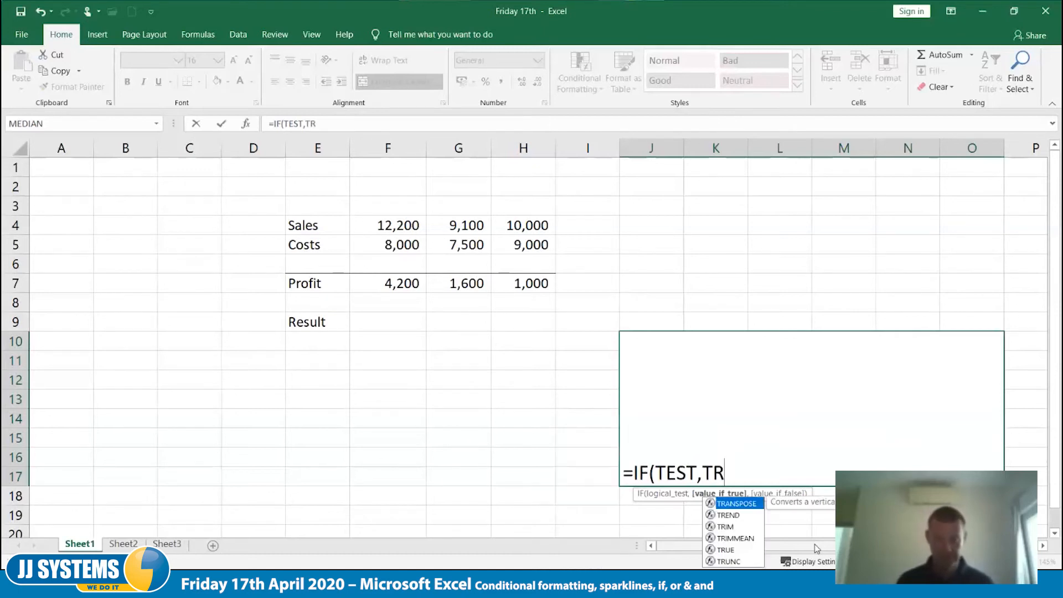
pyautogui.write('UE,')
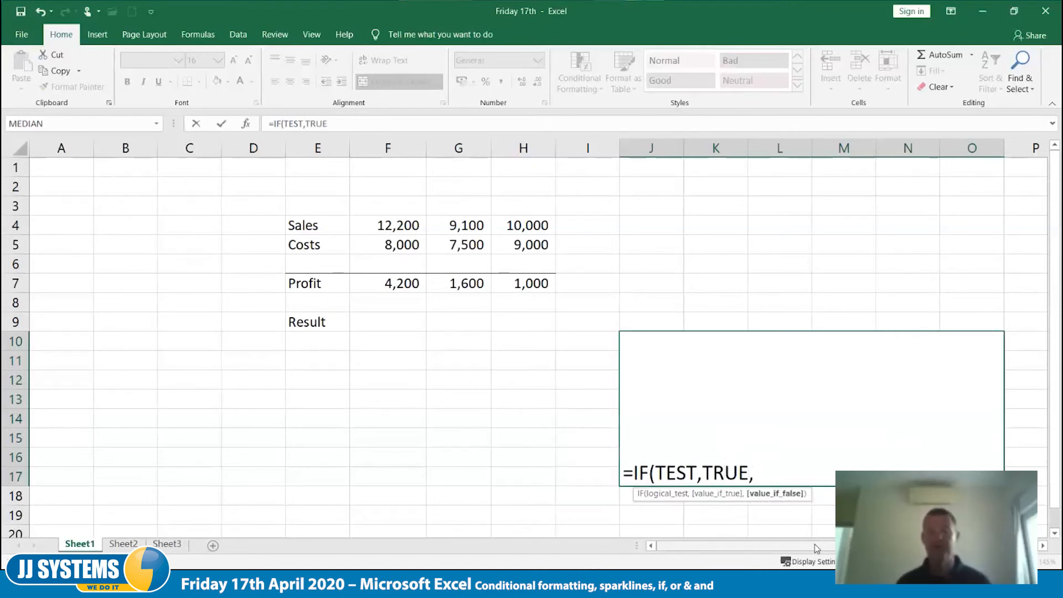
pyautogui.write('FALSE)')
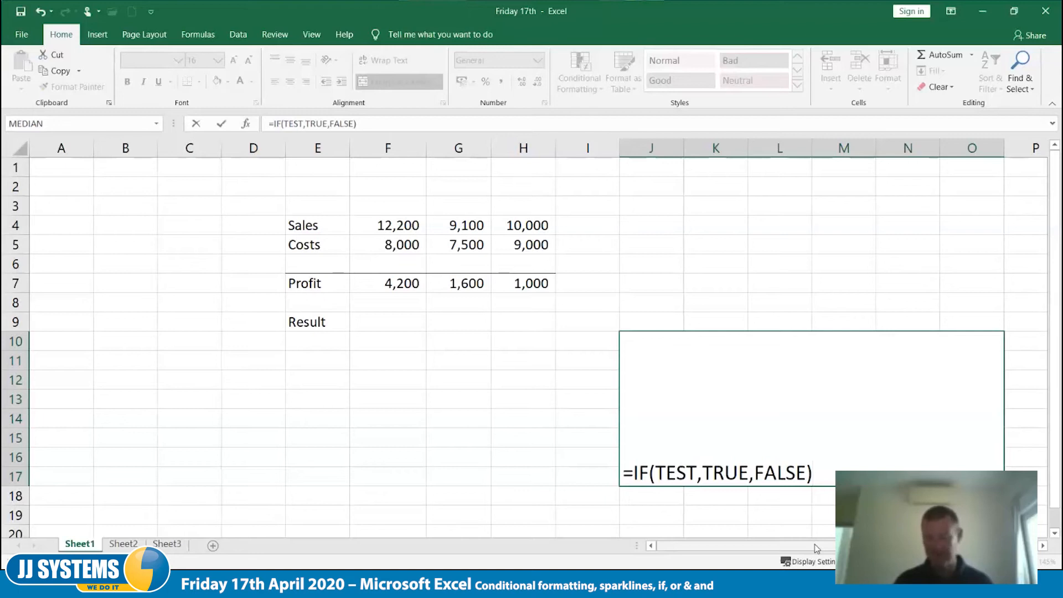
pyautogui.press('Home')
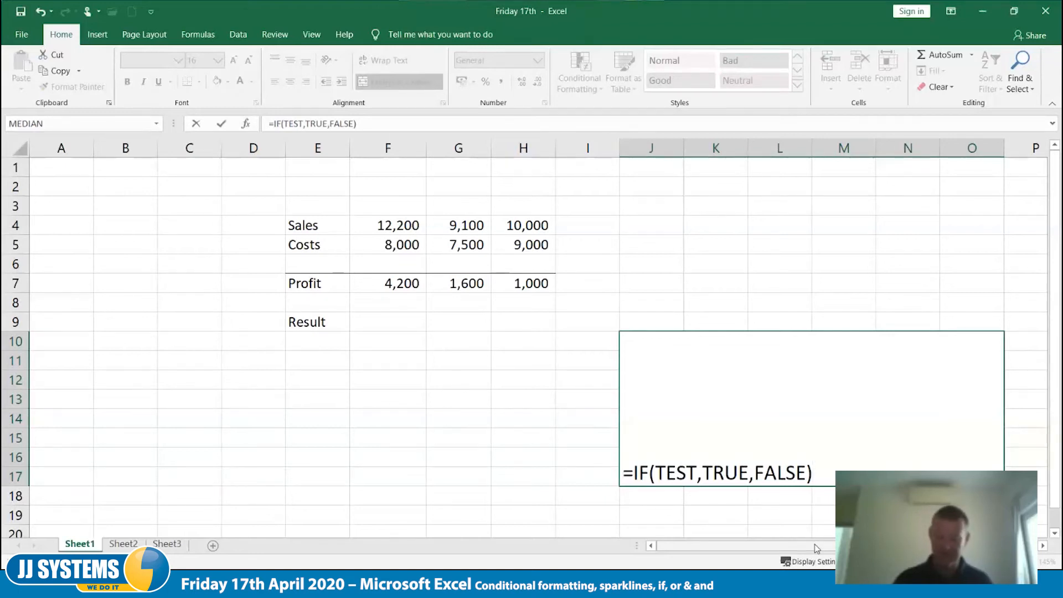
pyautogui.write("'")
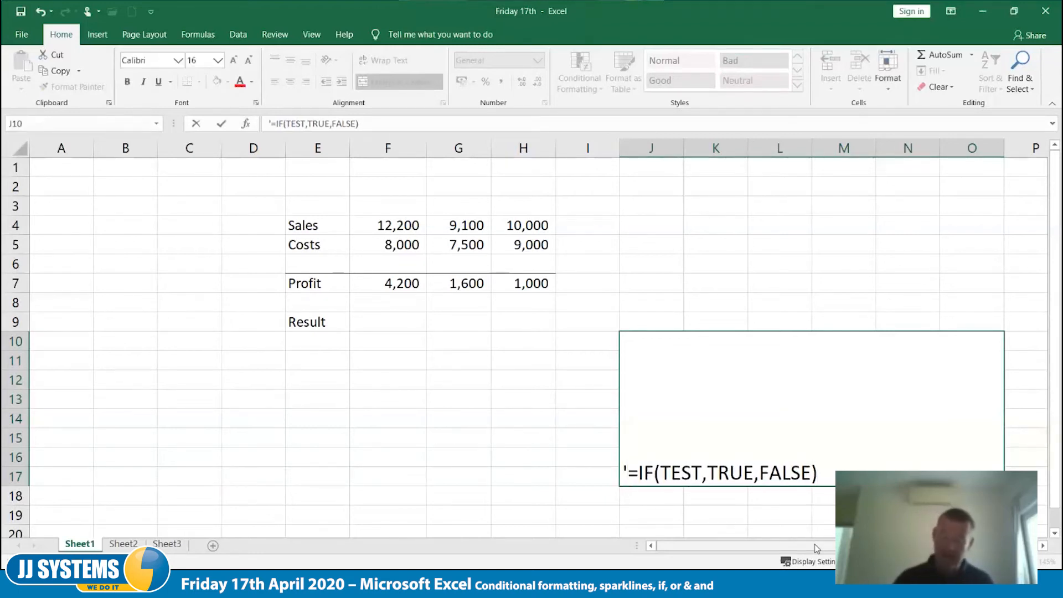
pyautogui.press('Tab')
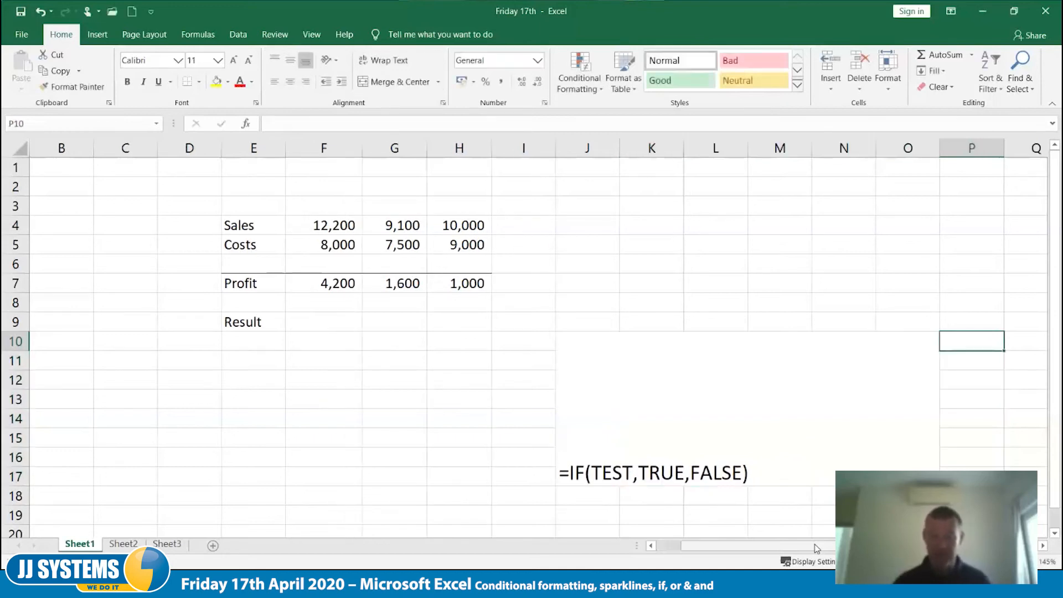
# Step: Middle-align the IF syntax text vertically in the merged cell, keep it left-aligned, and select cell F9
pyautogui.click(699, 425)
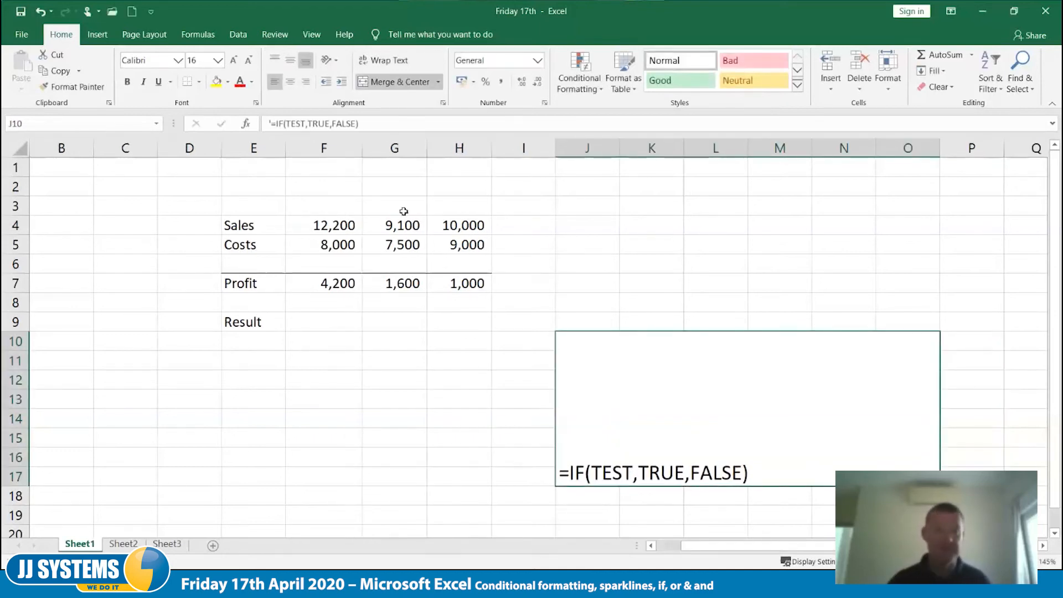
pyautogui.click(289, 82)
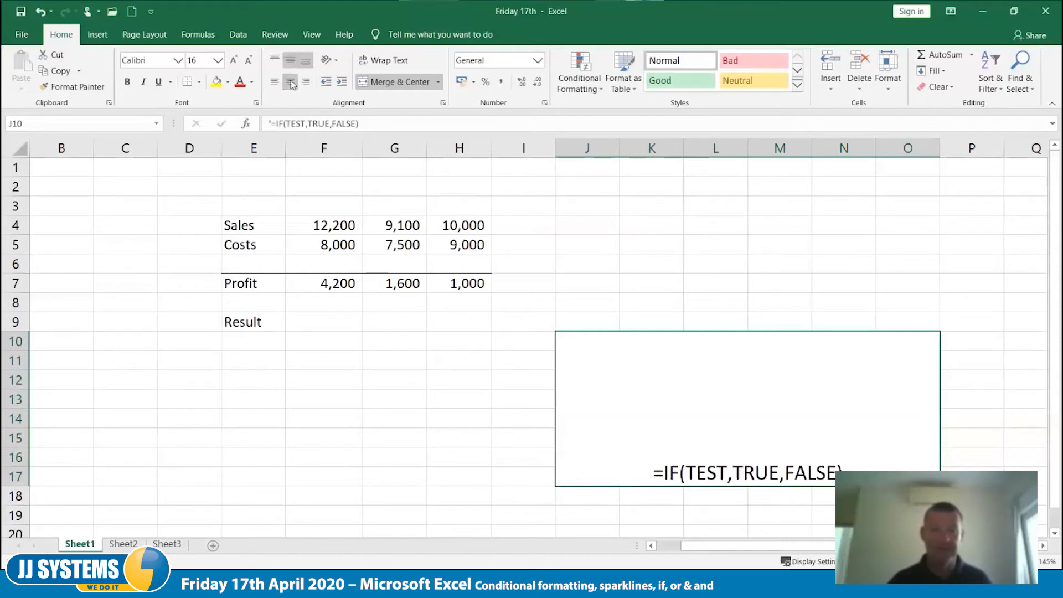
pyautogui.click(274, 81)
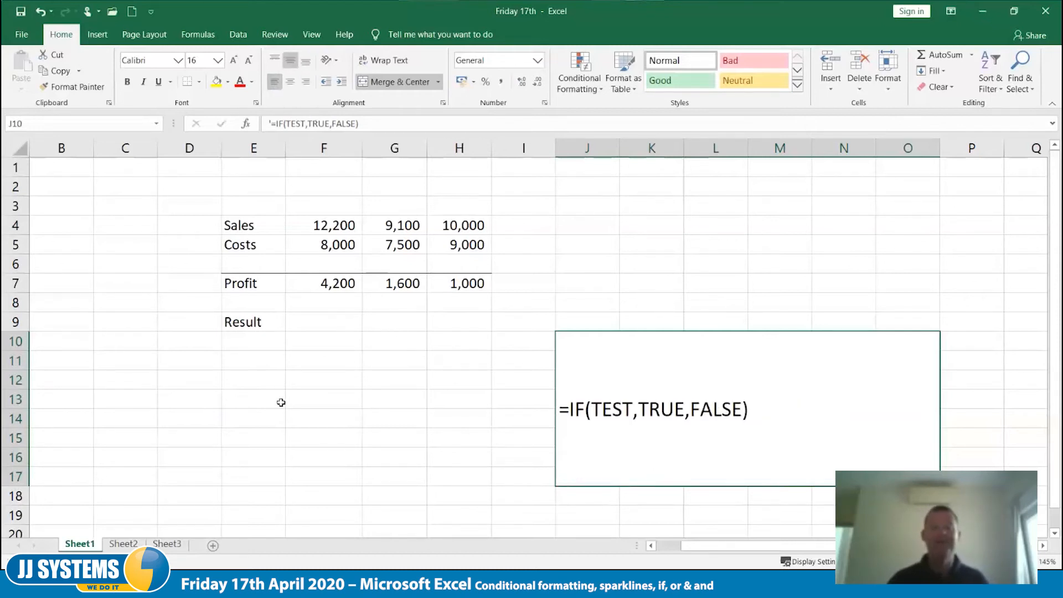
pyautogui.click(322, 327)
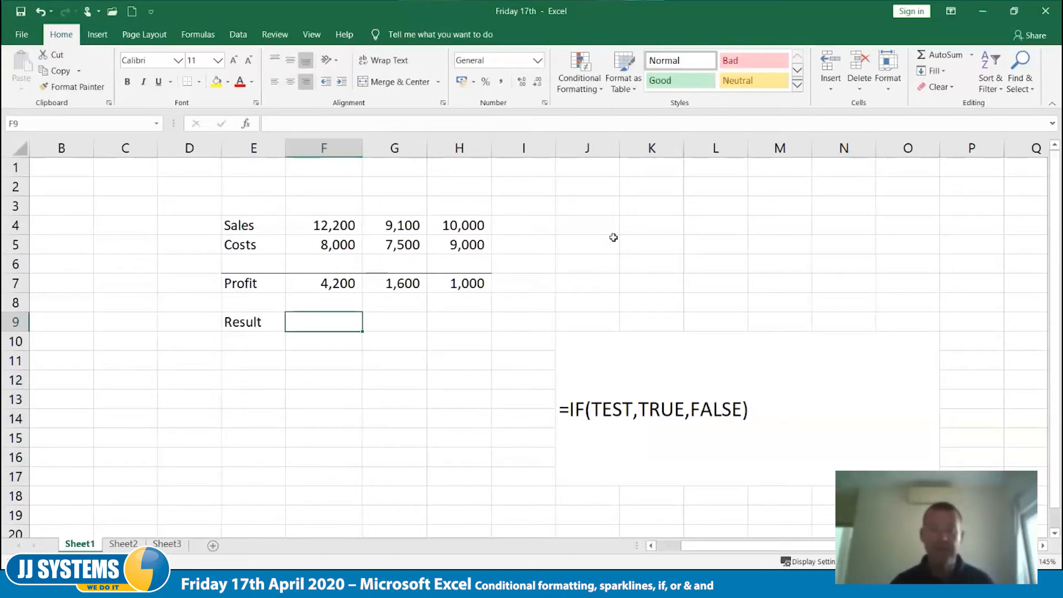
# Step: Enter the logical test =H4>5000 in cell J4 and reselect that cell
pyautogui.click(590, 226)
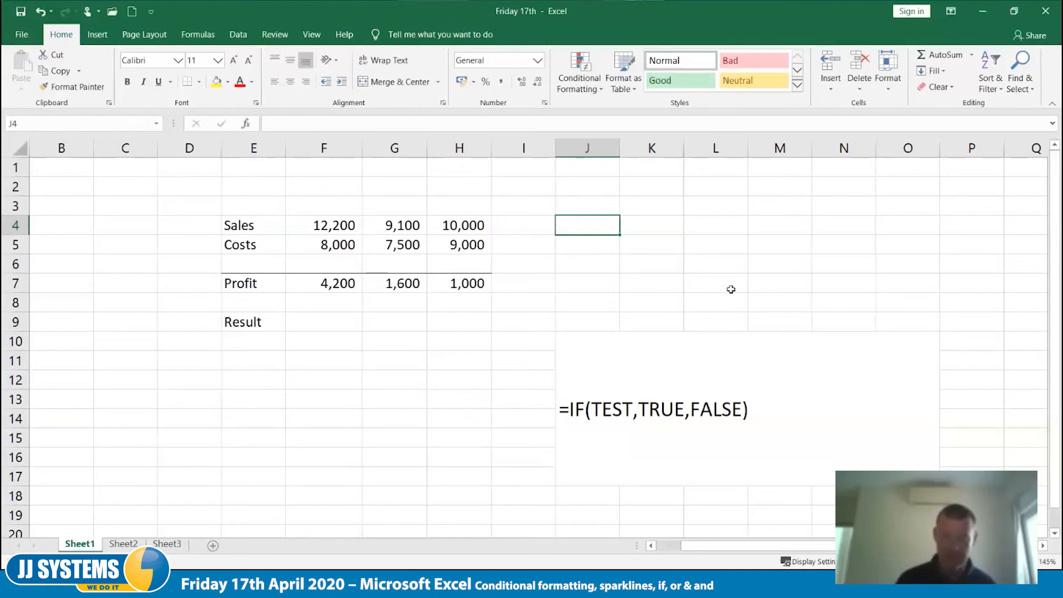
pyautogui.write('=')
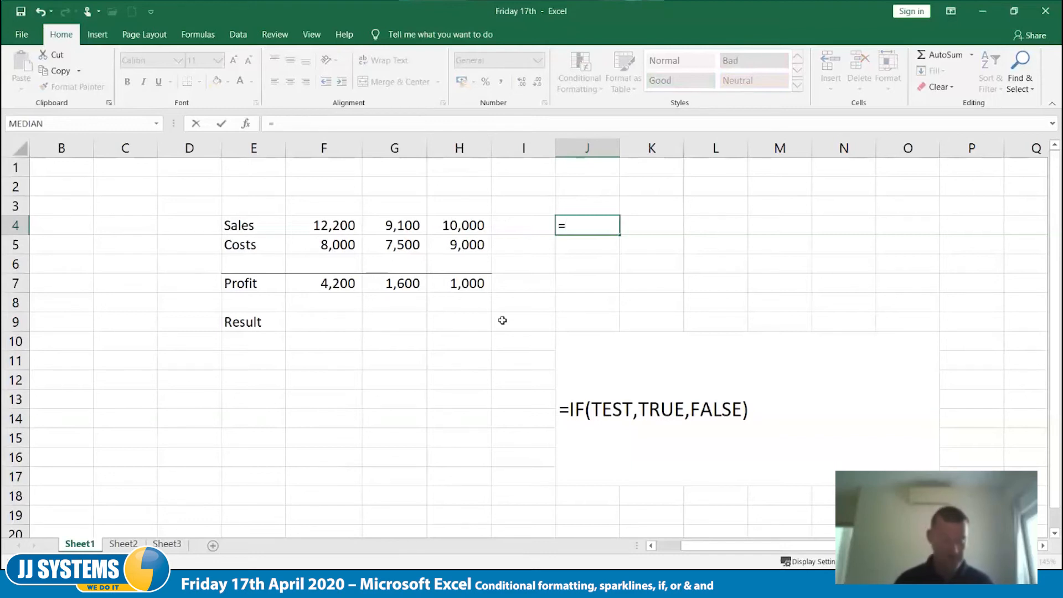
pyautogui.write('h4')
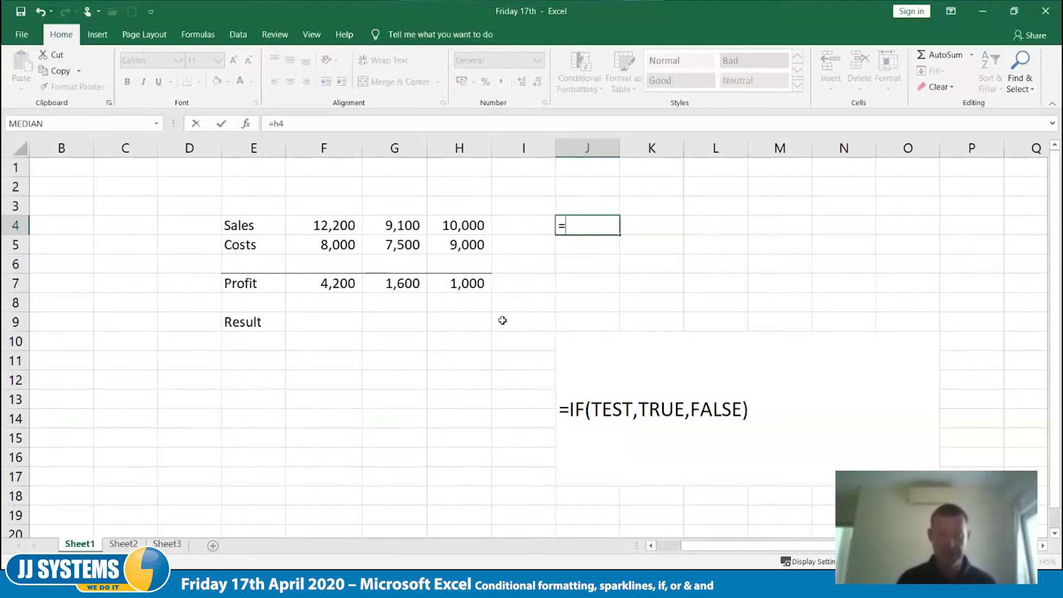
pyautogui.write('>')
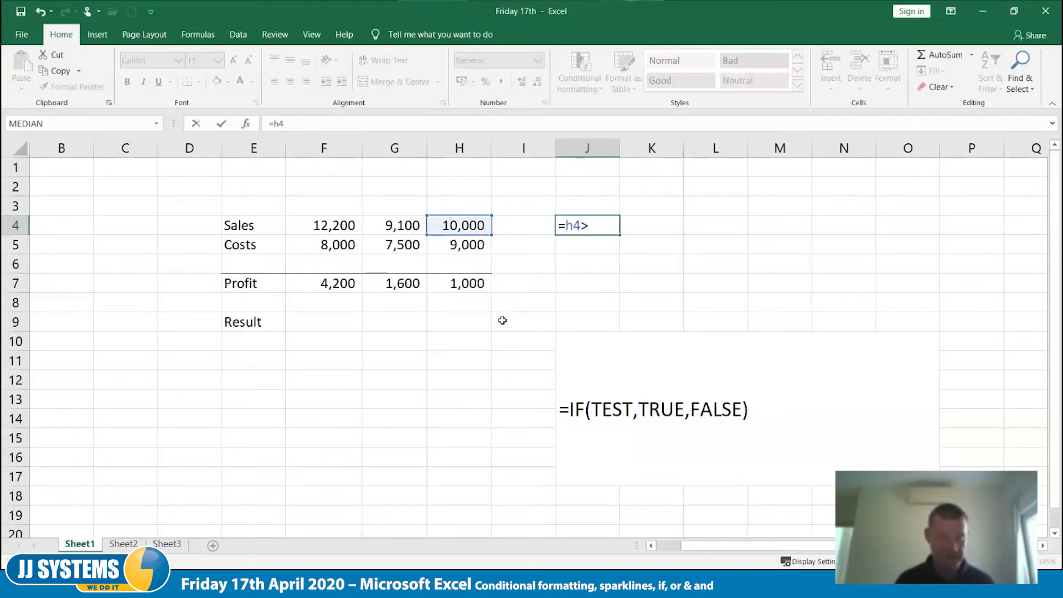
pyautogui.write('5000')
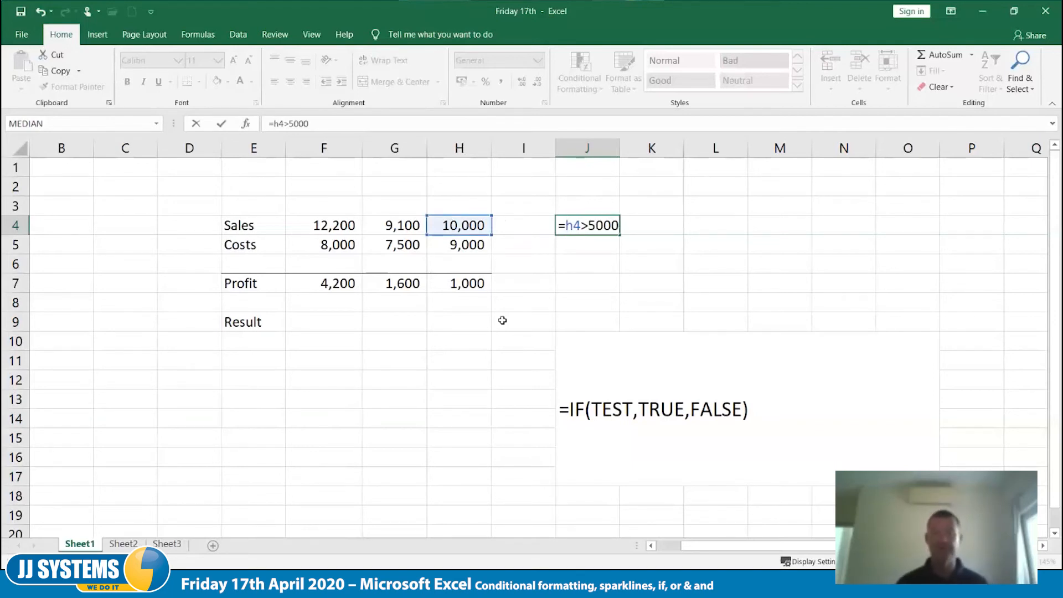
pyautogui.press('Tab')
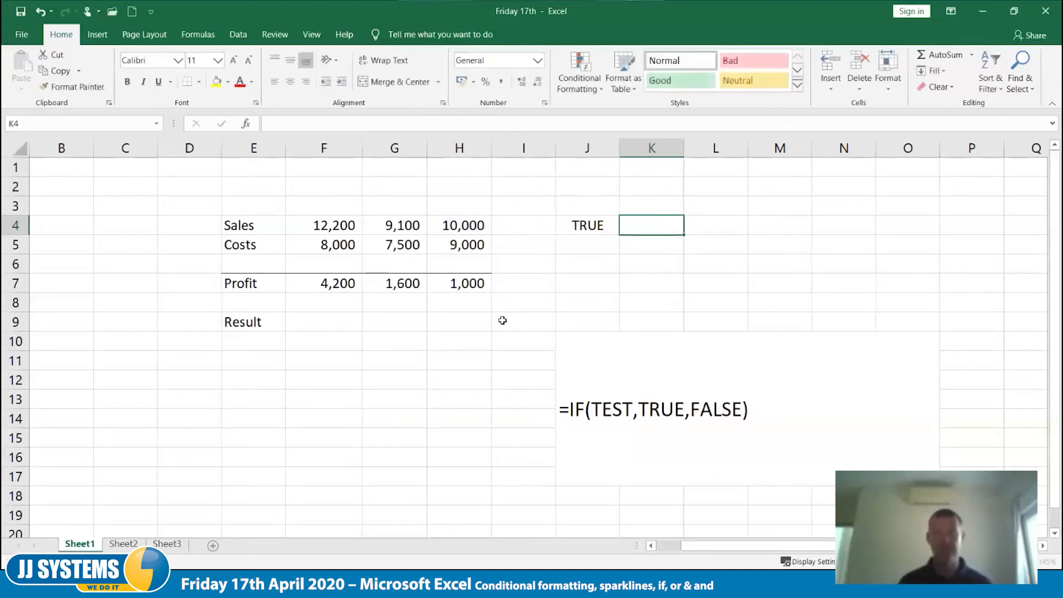
pyautogui.press('Left')
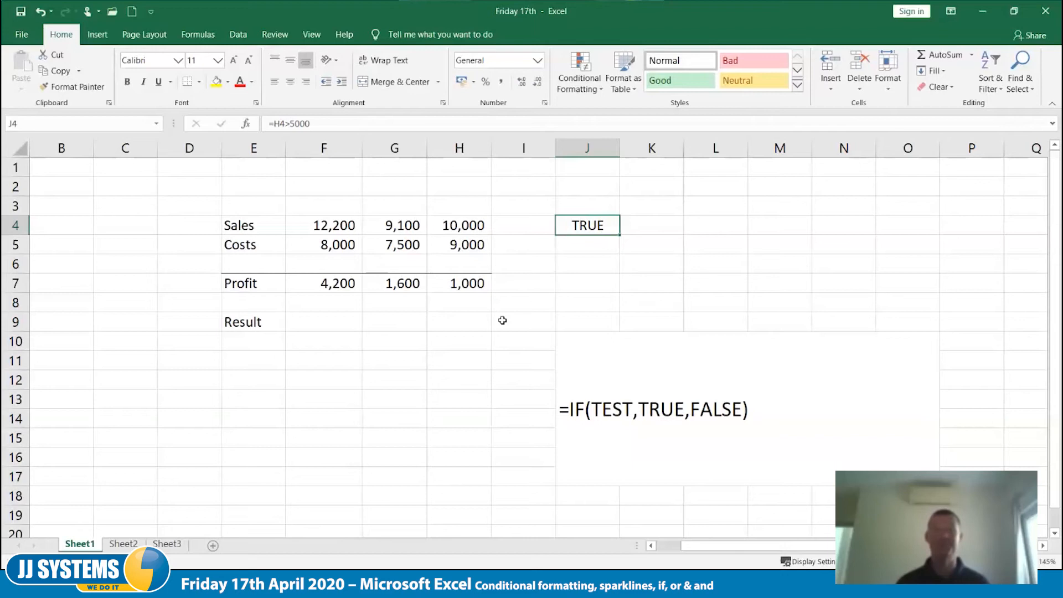
# Step: Compare the sales figure in H4 with the logical test formula in J4
pyautogui.press('Left')
pyautogui.press('Left')
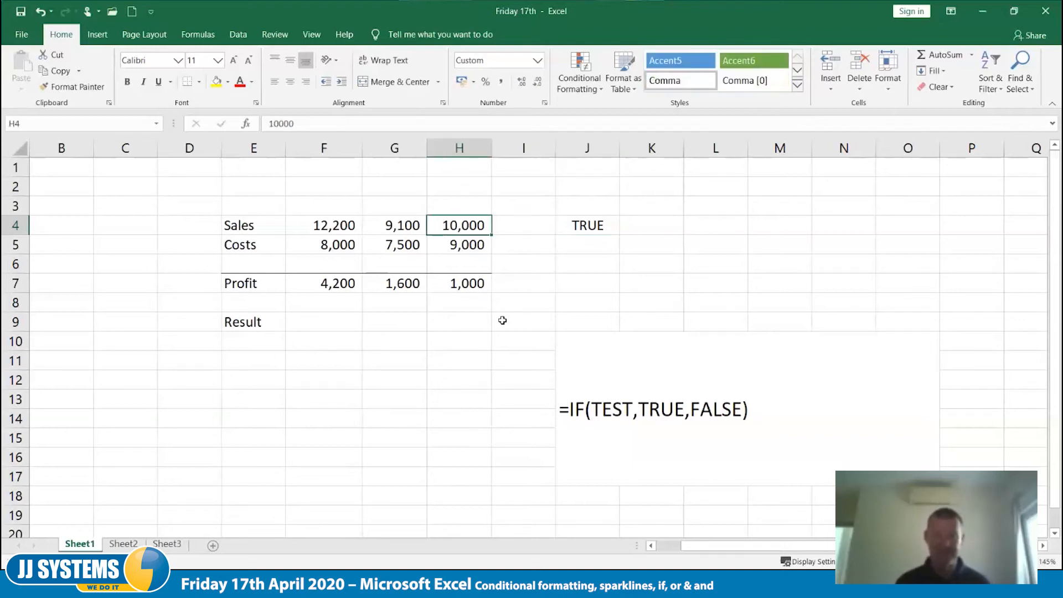
pyautogui.press('Right')
pyautogui.press('Right')
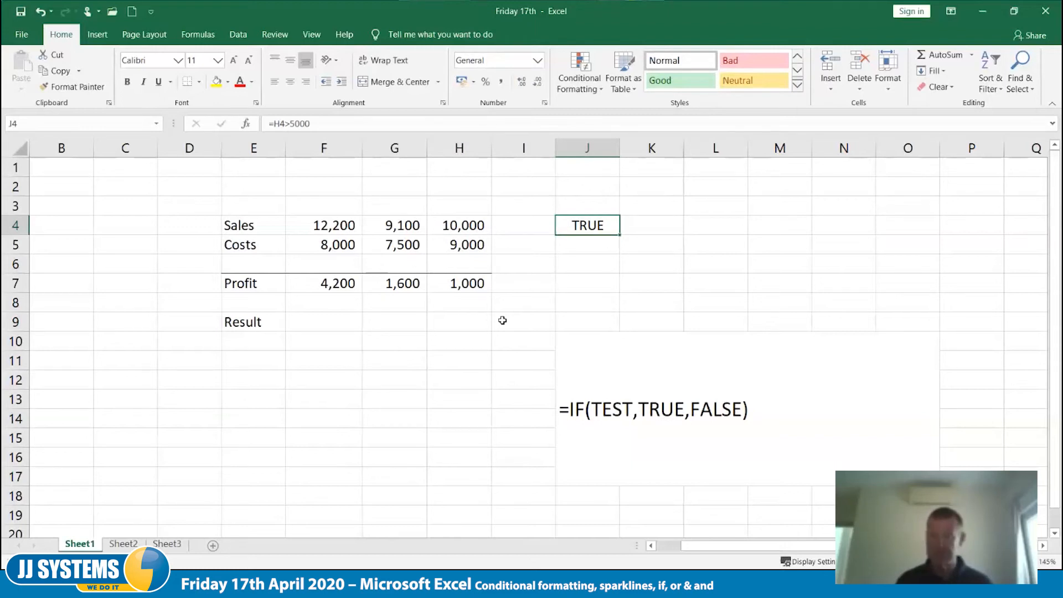
pyautogui.press('Left')
pyautogui.press('Left')
pyautogui.press('Right')
pyautogui.press('Right')
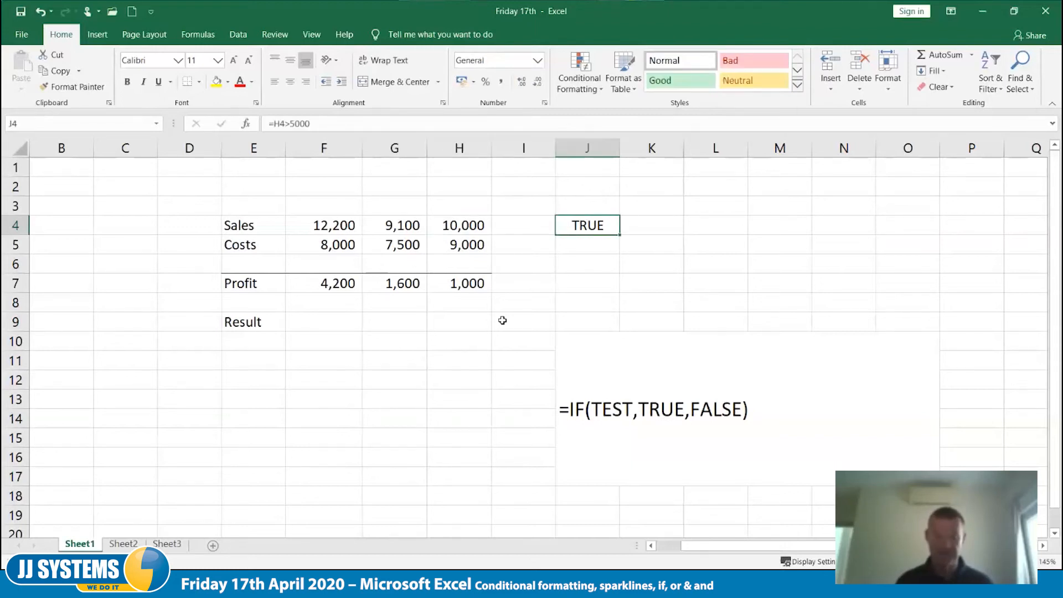
# Step: Change the logical test in J4 to =H4>50000
pyautogui.press('F2')
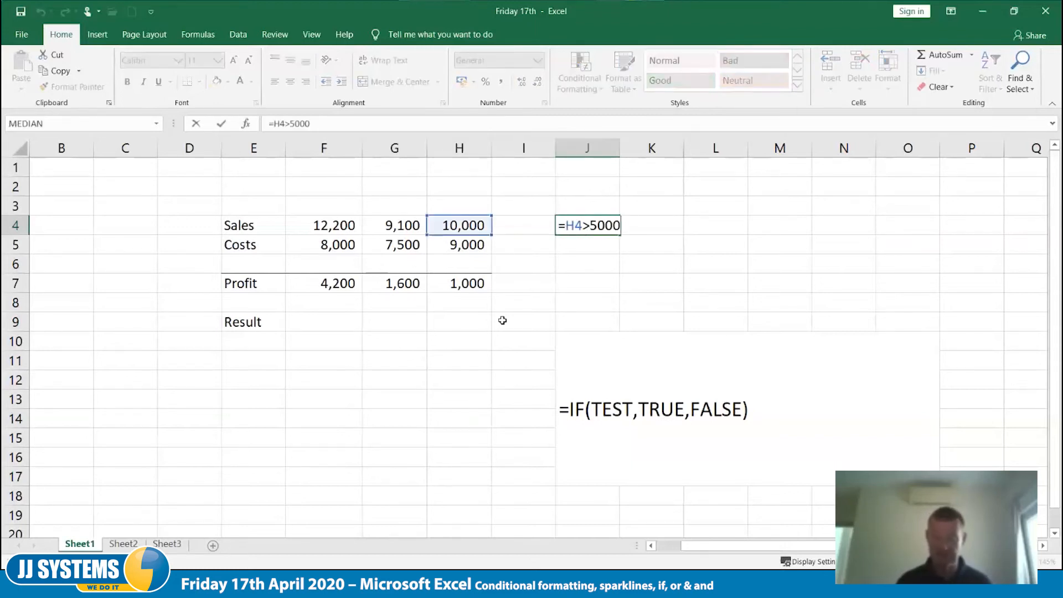
pyautogui.write('0')
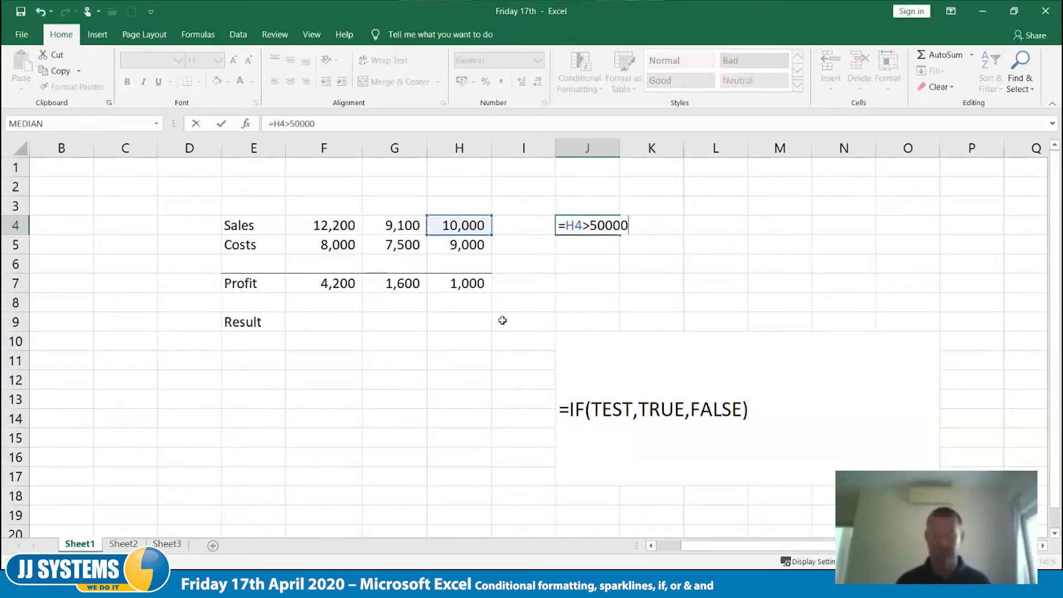
pyautogui.press('Tab')
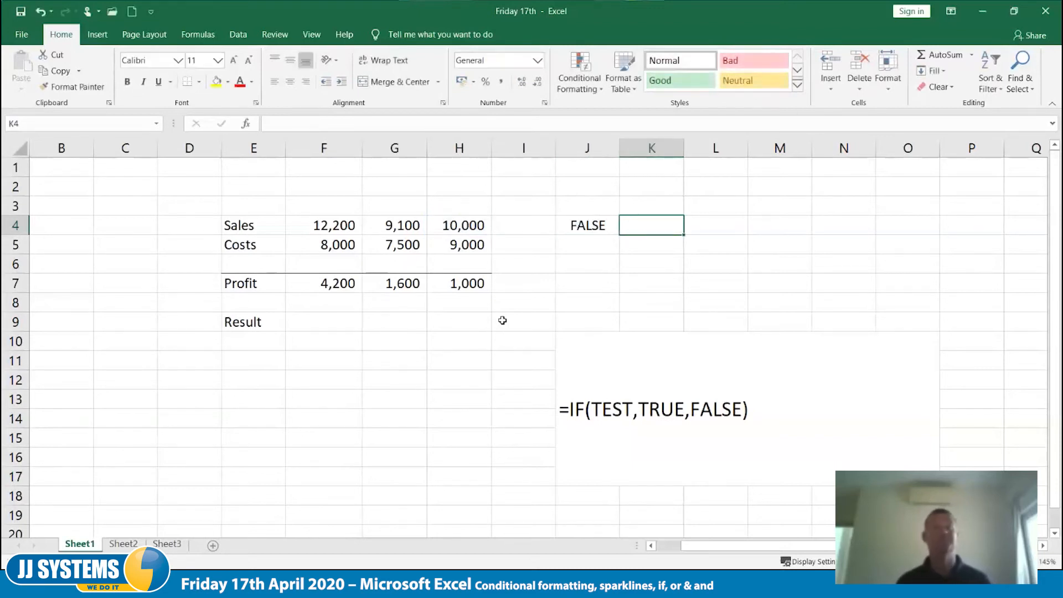
# Step: Set the sales figure in H4 to 999999 and review the test formula in J4
pyautogui.press('Left')
pyautogui.press('Left')
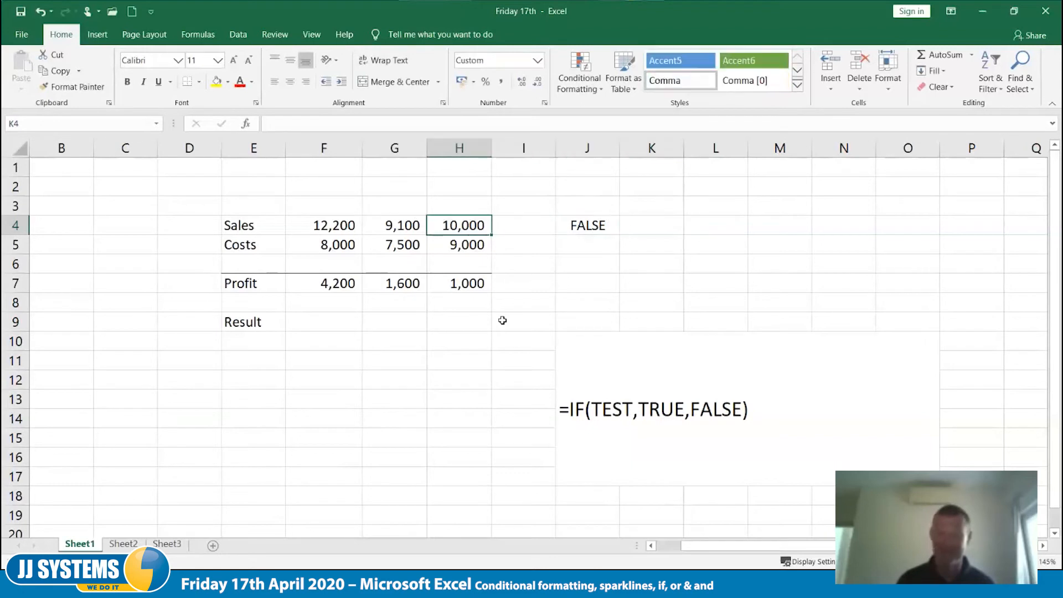
pyautogui.write('999999')
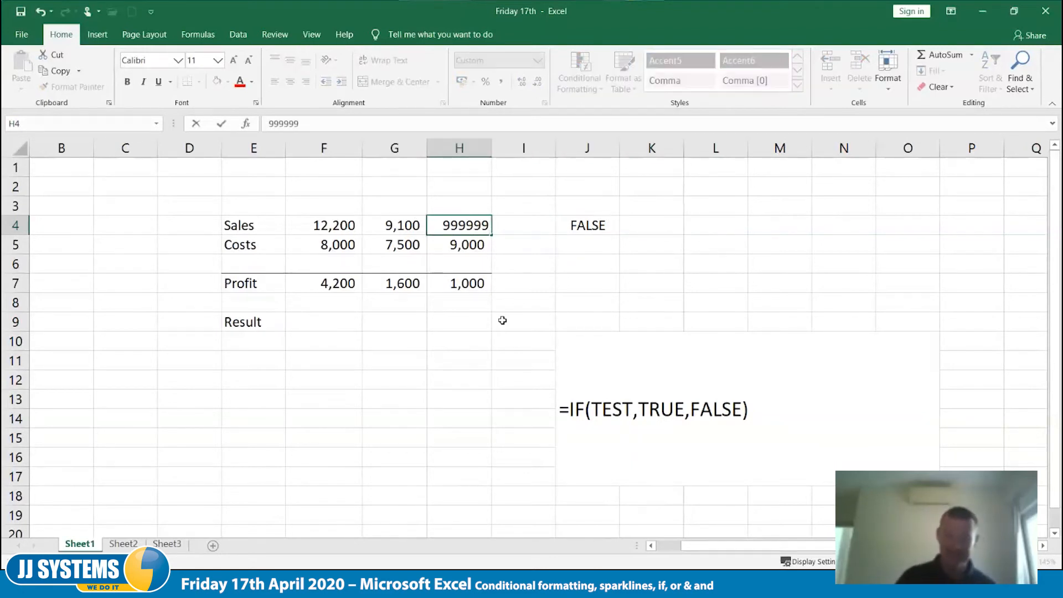
pyautogui.press('Tab')
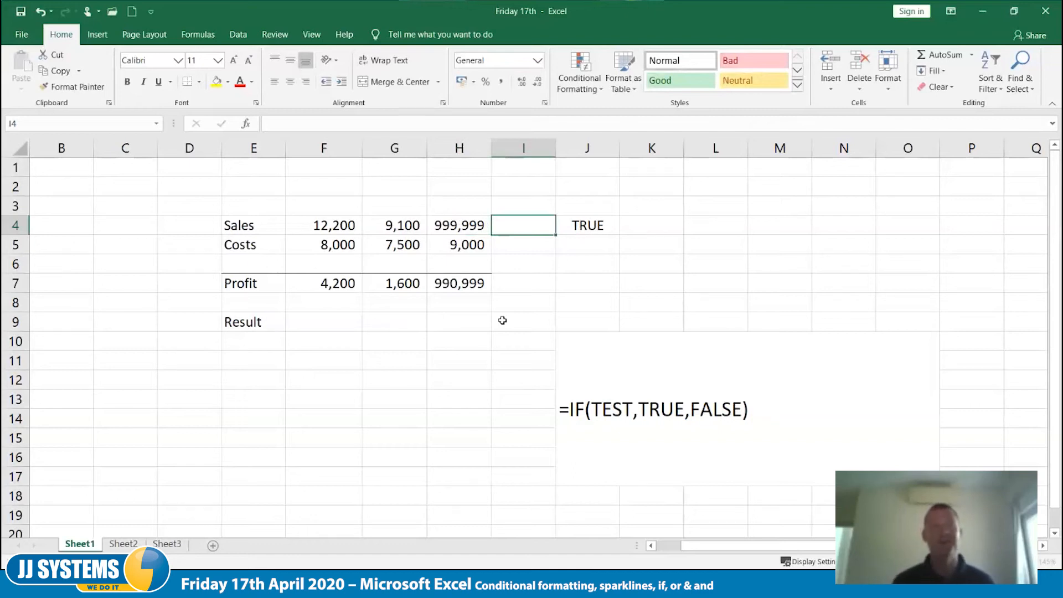
pyautogui.press('Right')
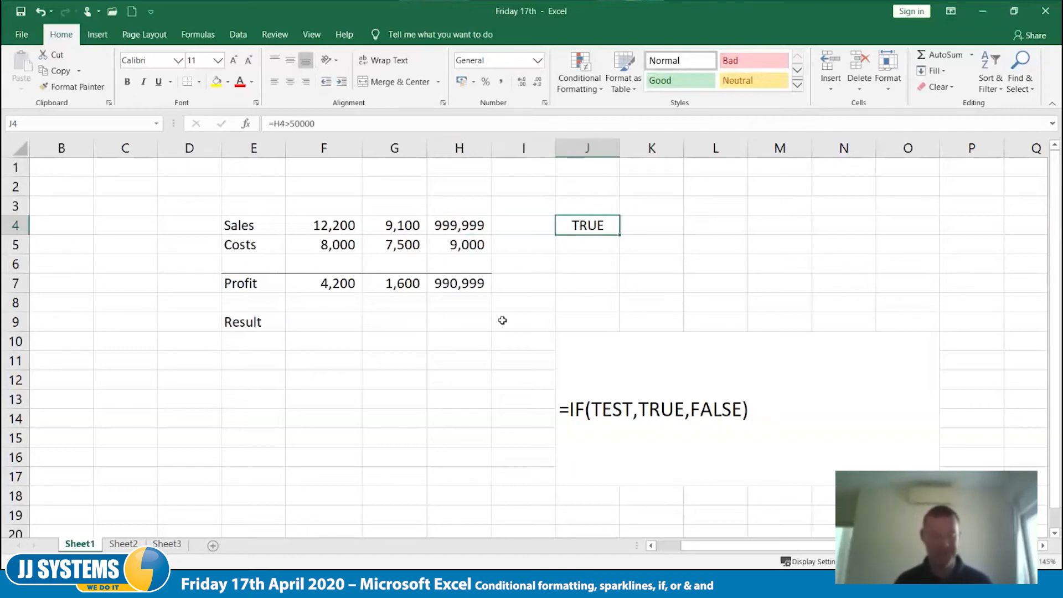
pyautogui.press('F2')
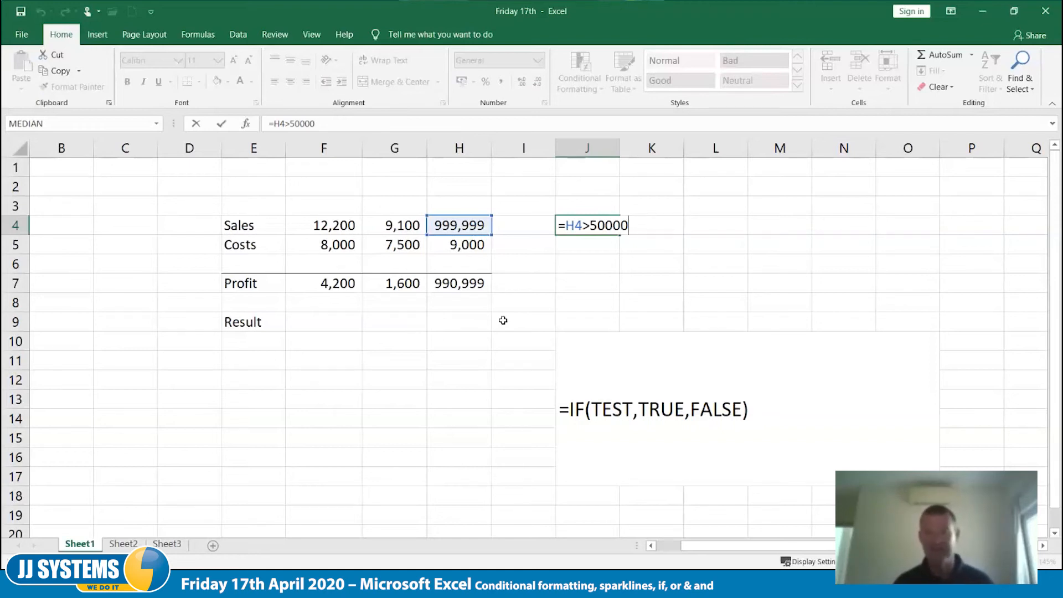
pyautogui.hotkey('ctrl', 'Return')
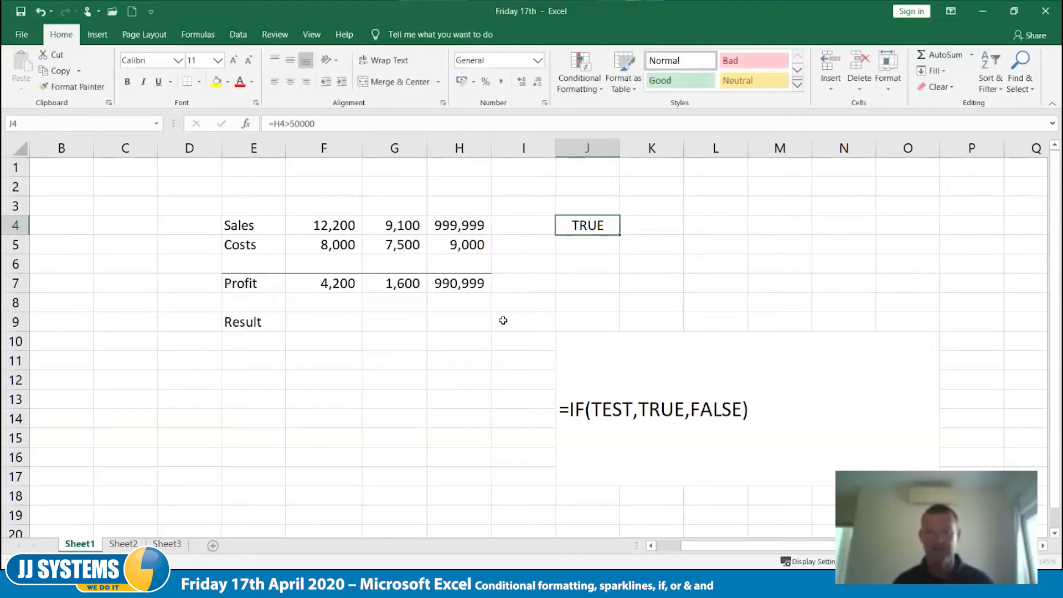
# Step: Delete the test formula from J4 and set the sales figure in H4 to 10000
pyautogui.press('Delete')
pyautogui.press('Left')
pyautogui.press('Left')
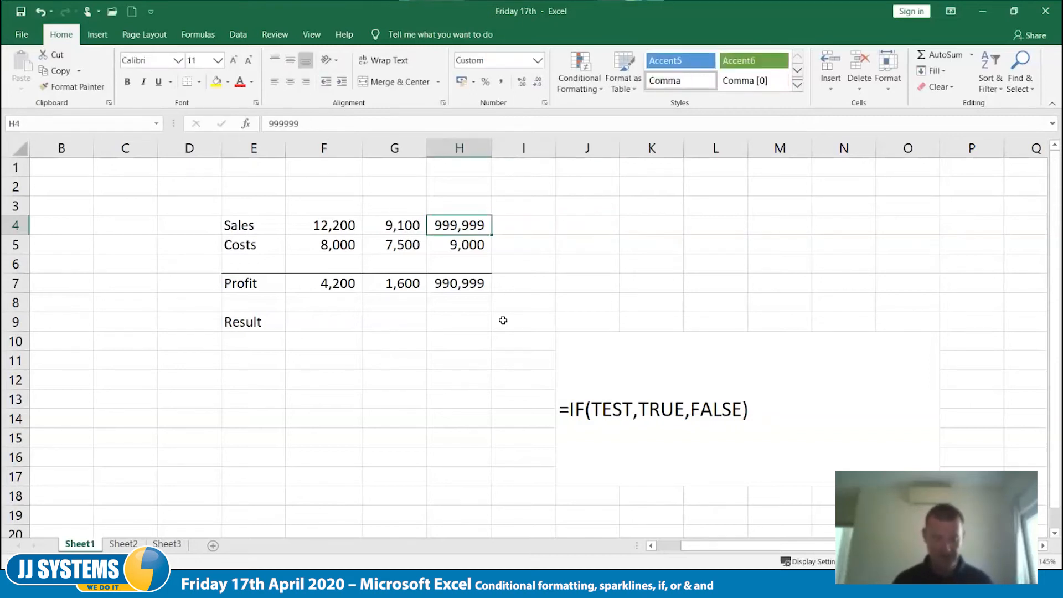
pyautogui.write('10000')
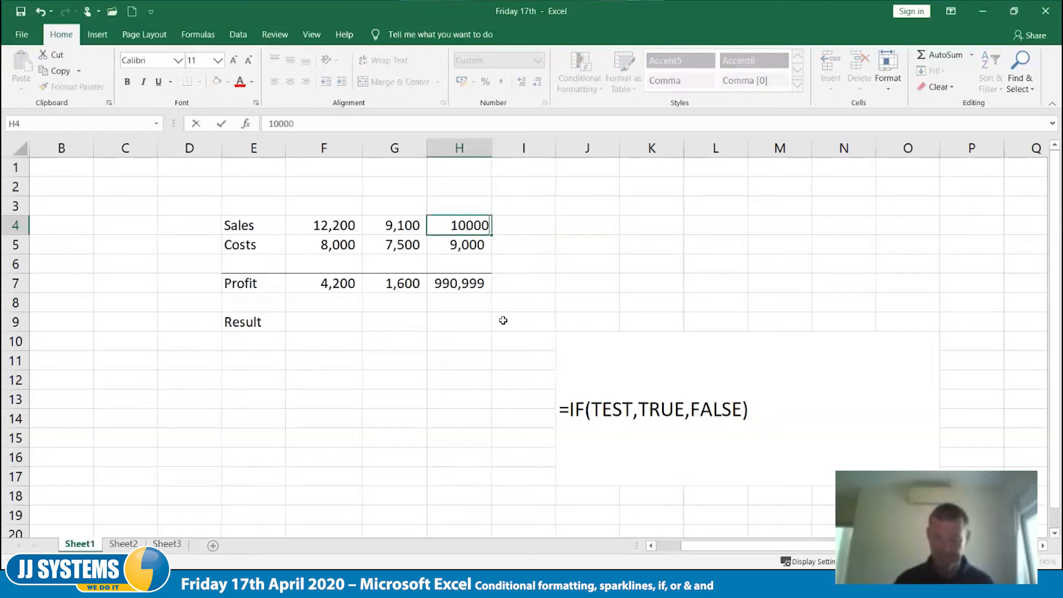
pyautogui.press('Tab')
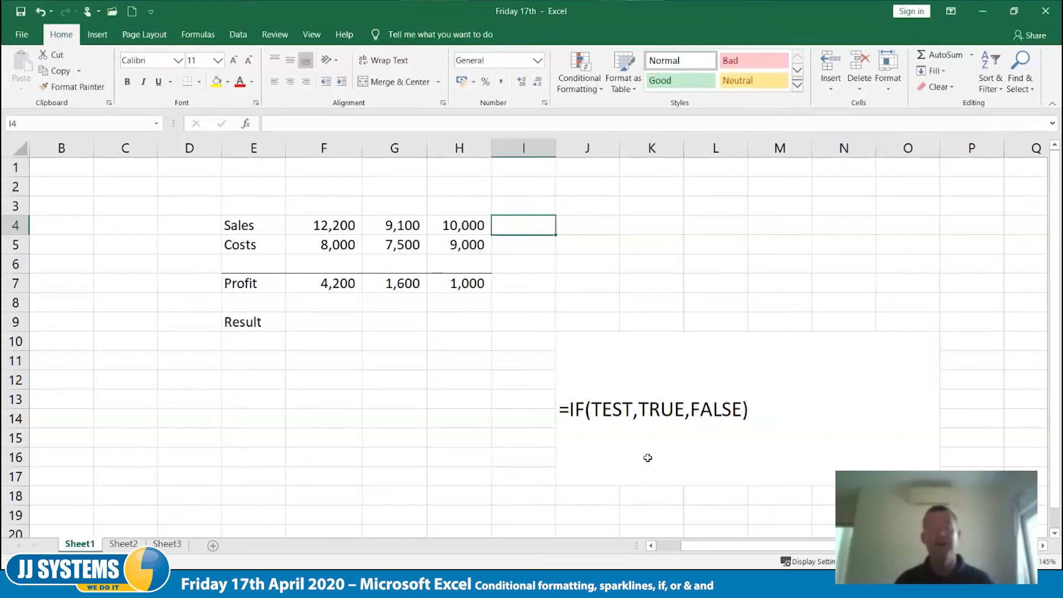
# Step: Add double quotation marks around TRUE in the IF syntax note in the merged cell J10
pyautogui.doubleClick(631, 410)
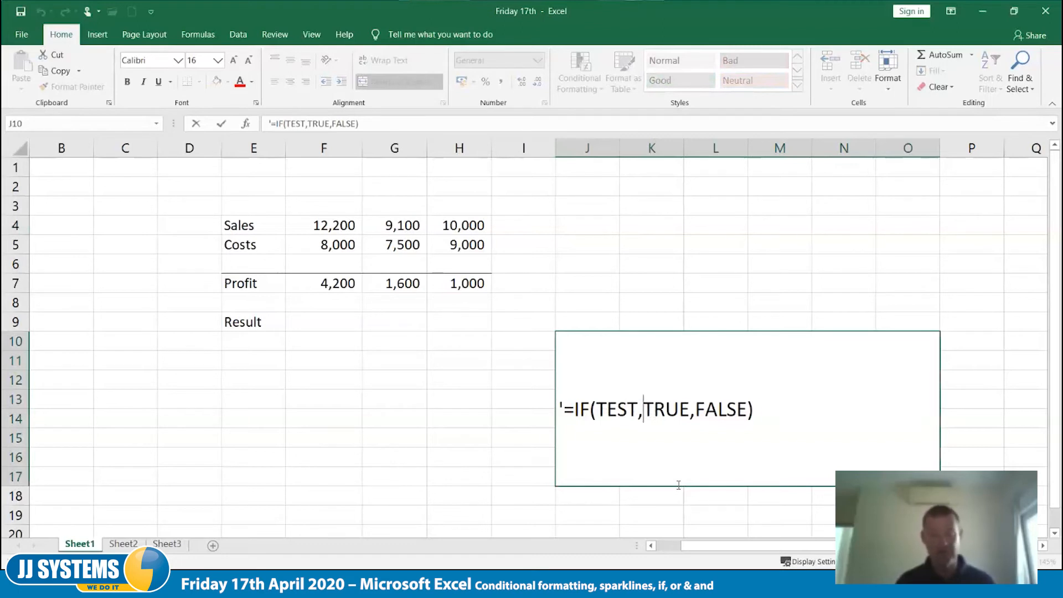
pyautogui.write('"')
pyautogui.press('Right')
pyautogui.press('Right')
pyautogui.press('Right')
pyautogui.press('Right')
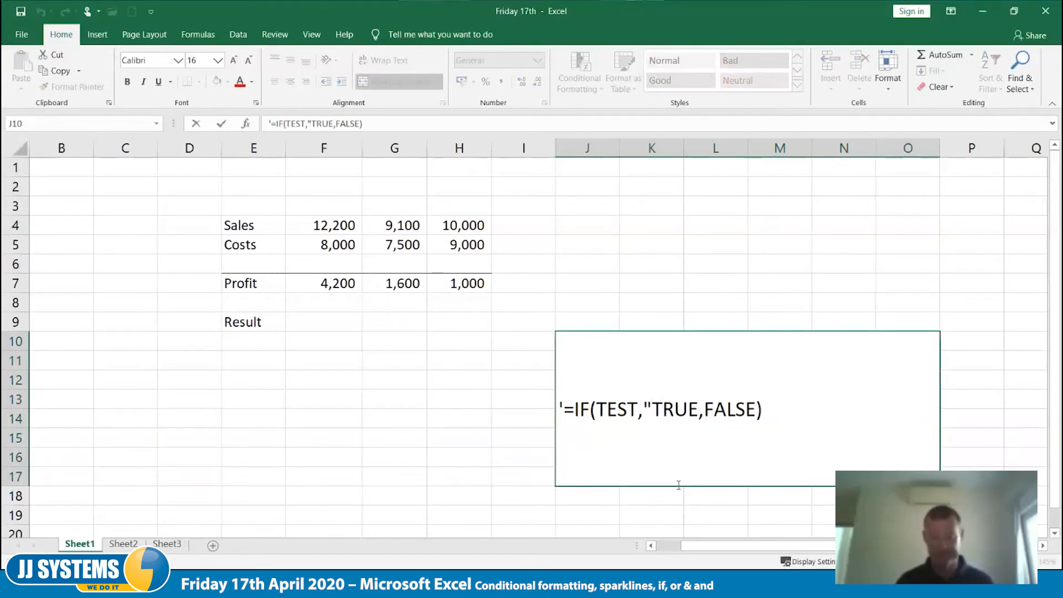
pyautogui.write('"')
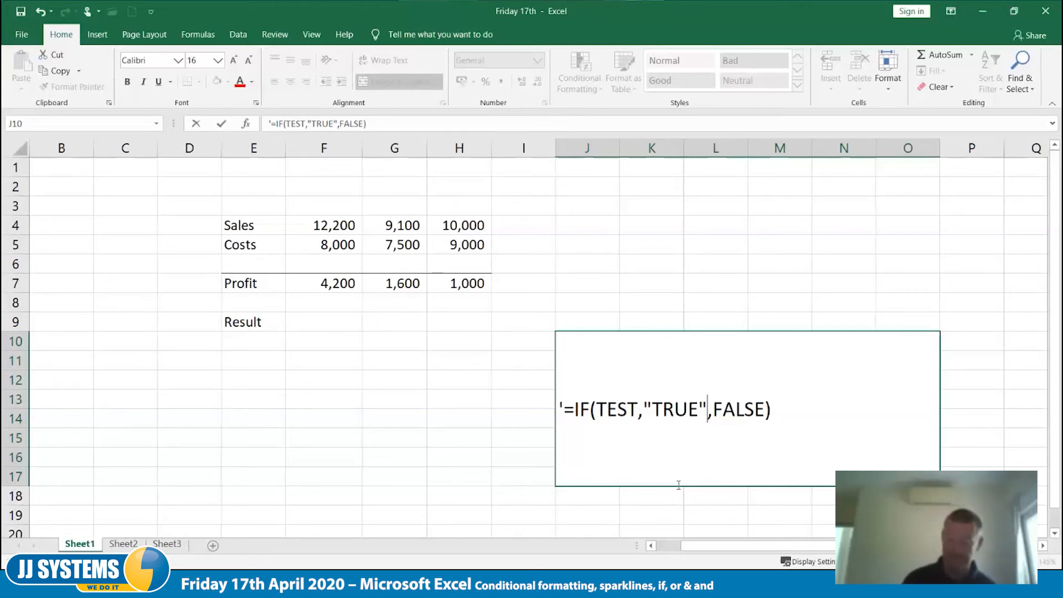
# Step: Add double quotation marks around FALSE in the IF syntax note
pyautogui.press('Right')
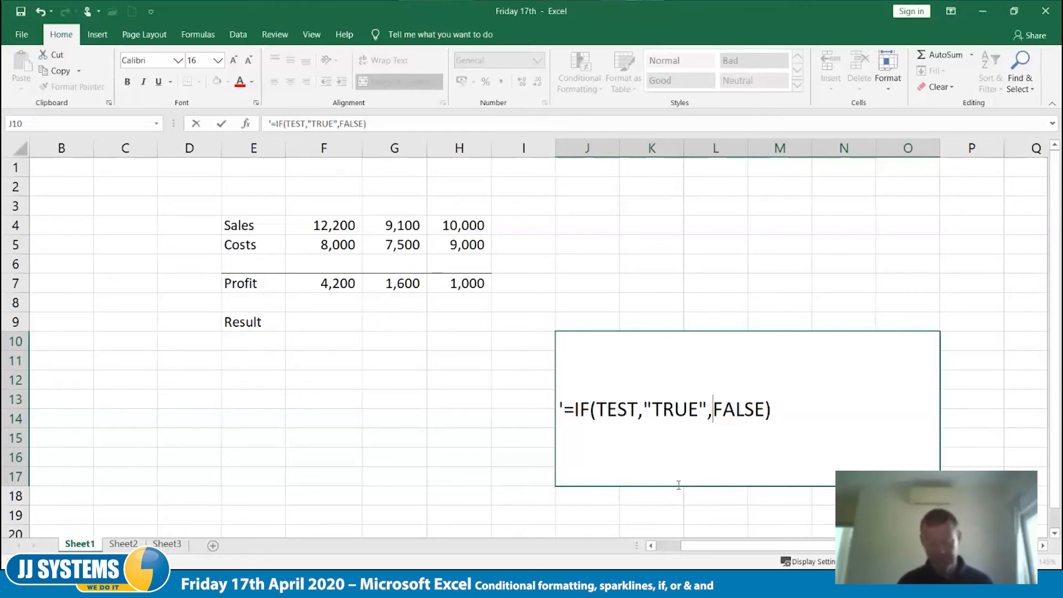
pyautogui.write('"')
pyautogui.press('Right')
pyautogui.press('Right')
pyautogui.press('Right')
pyautogui.press('Right')
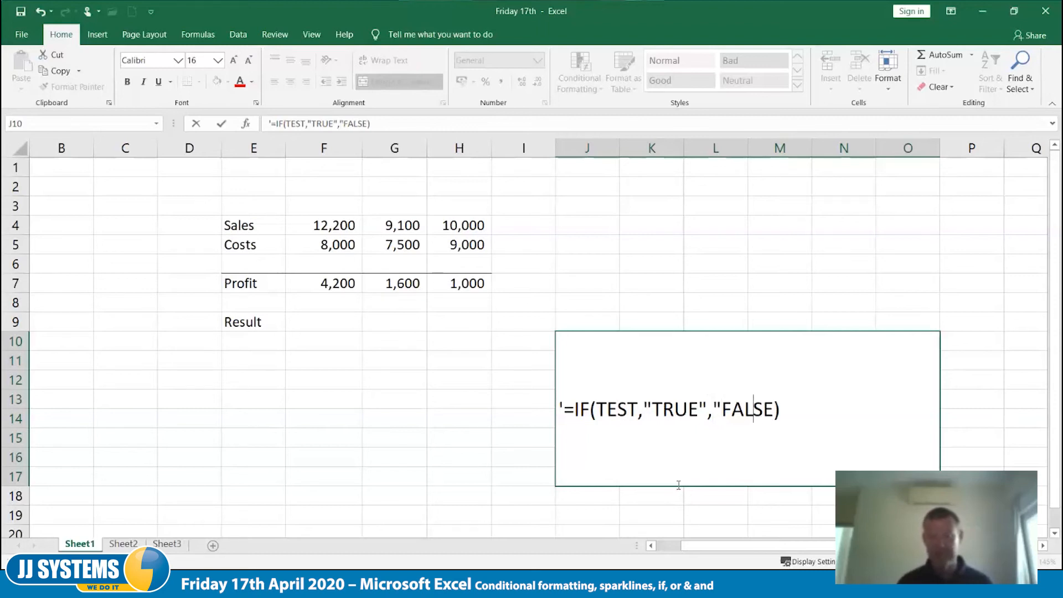
pyautogui.press('Right')
pyautogui.write('"')
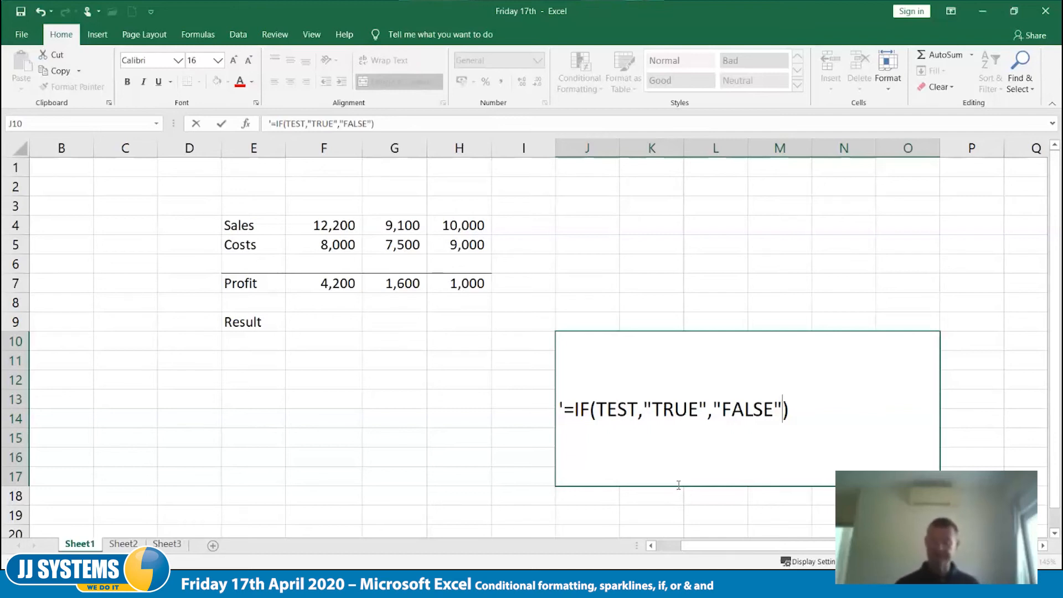
# Step: Add a second line reading >3000 "Good" below the IF syntax in the same note cell
pyautogui.press('Right')
pyautogui.hotkey('alt', 'Return')
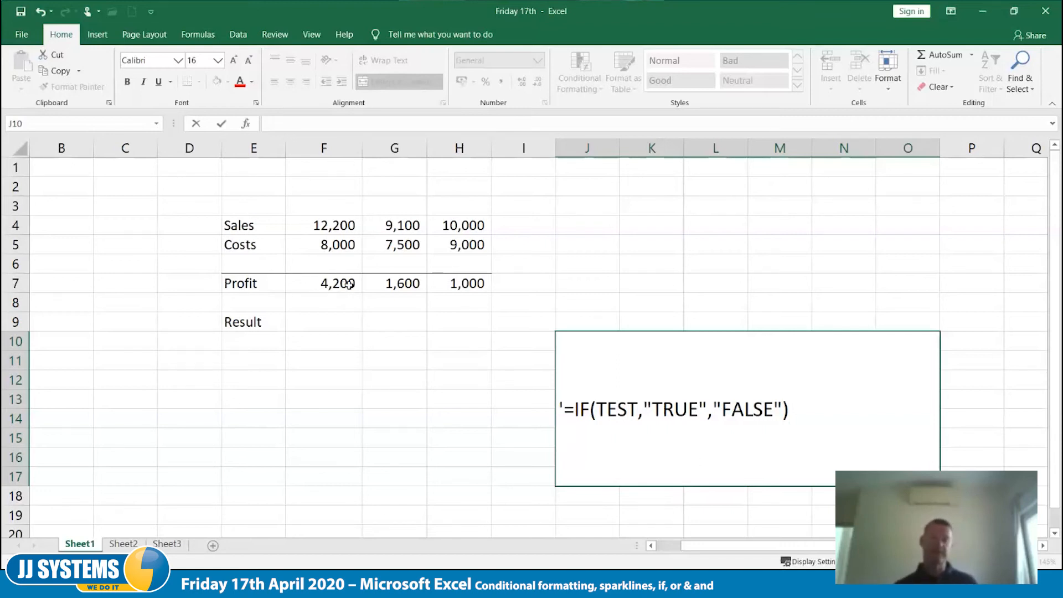
pyautogui.write('>')
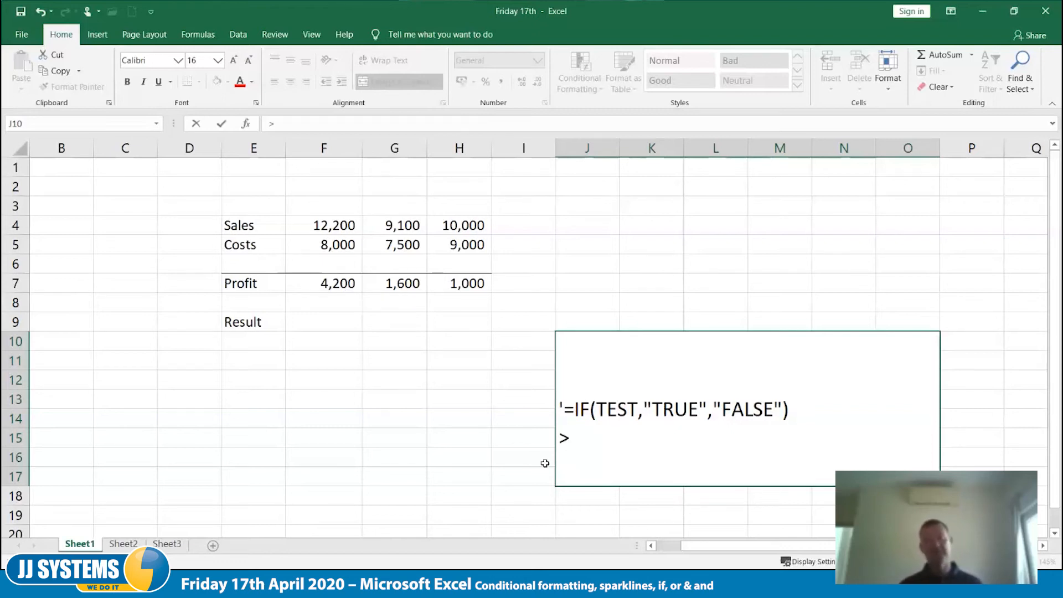
pyautogui.write('300')
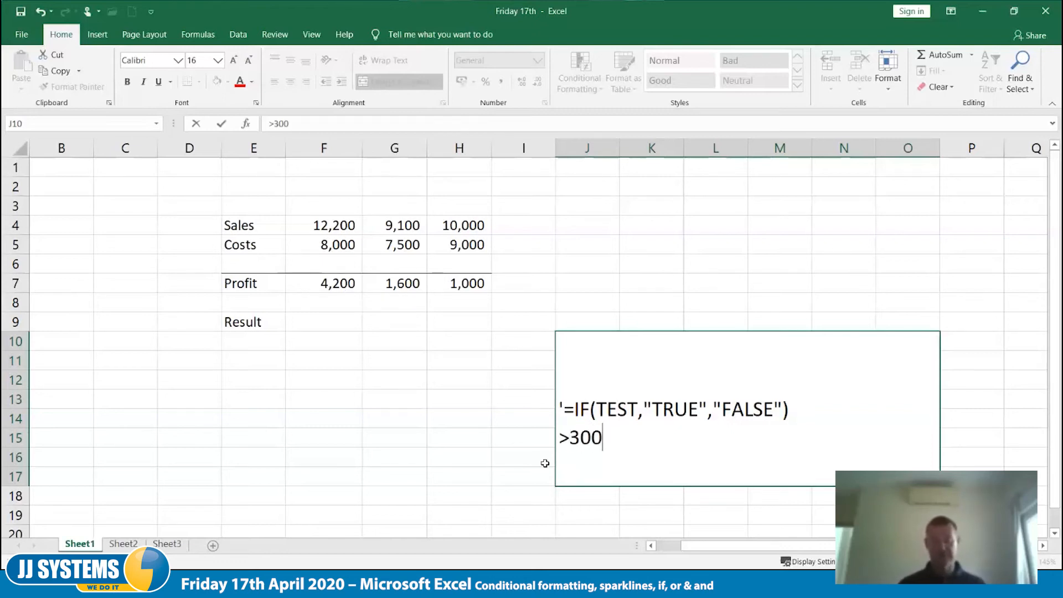
pyautogui.write('0')
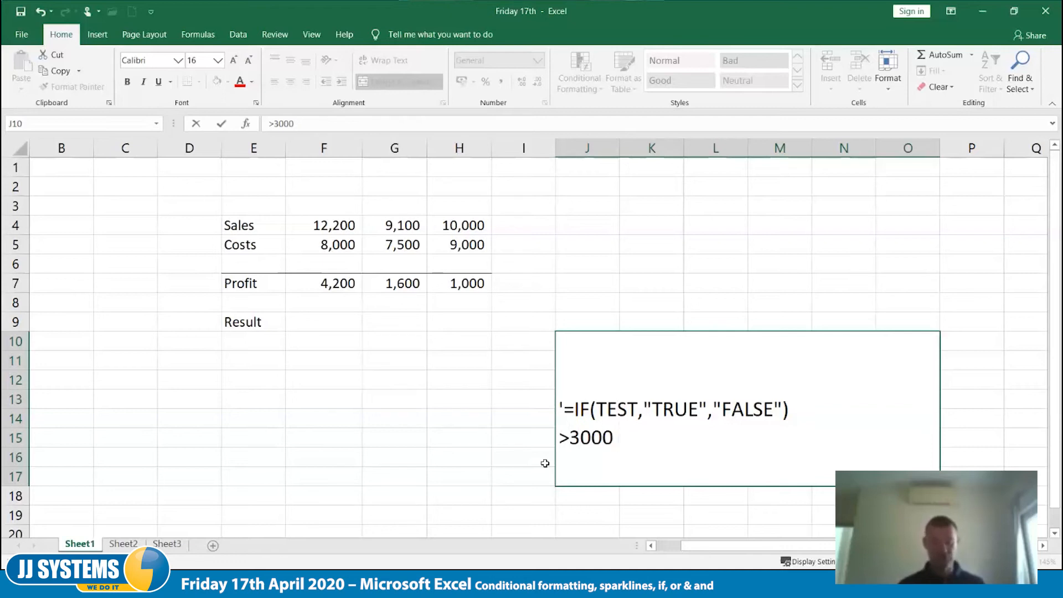
pyautogui.write(' "Good"')
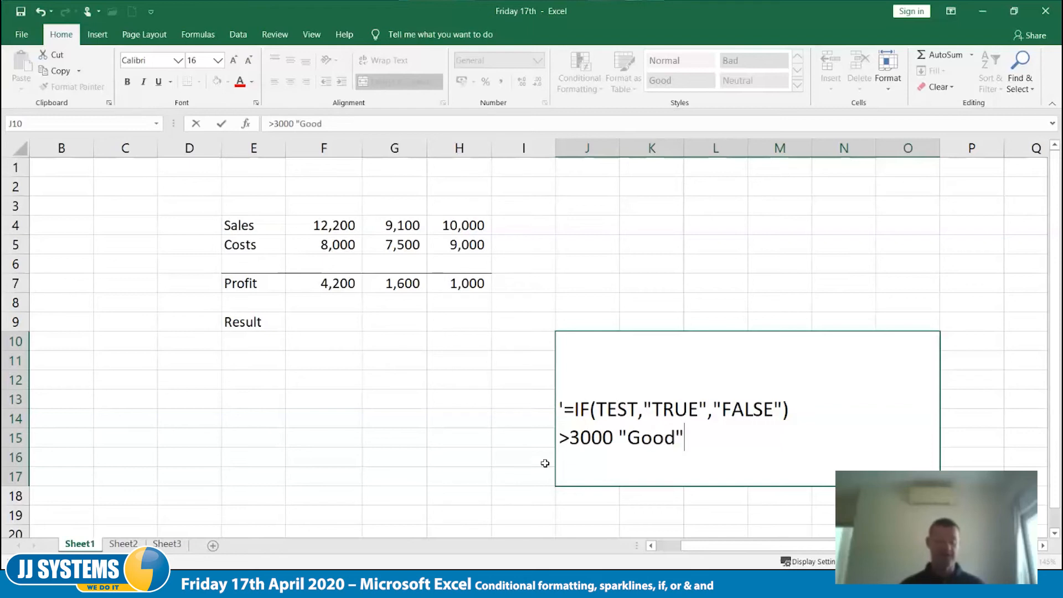
# Step: Add a third line reading - Bad to the note and commit the cell
pyautogui.hotkey('alt', 'Return')
pyautogui.write('-')
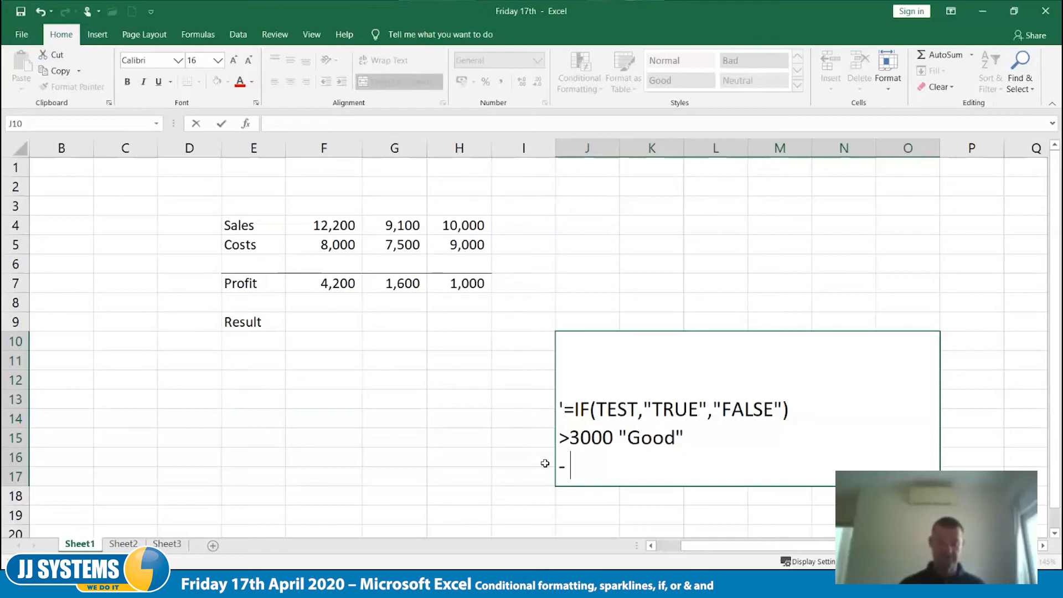
pyautogui.write(' Bad')
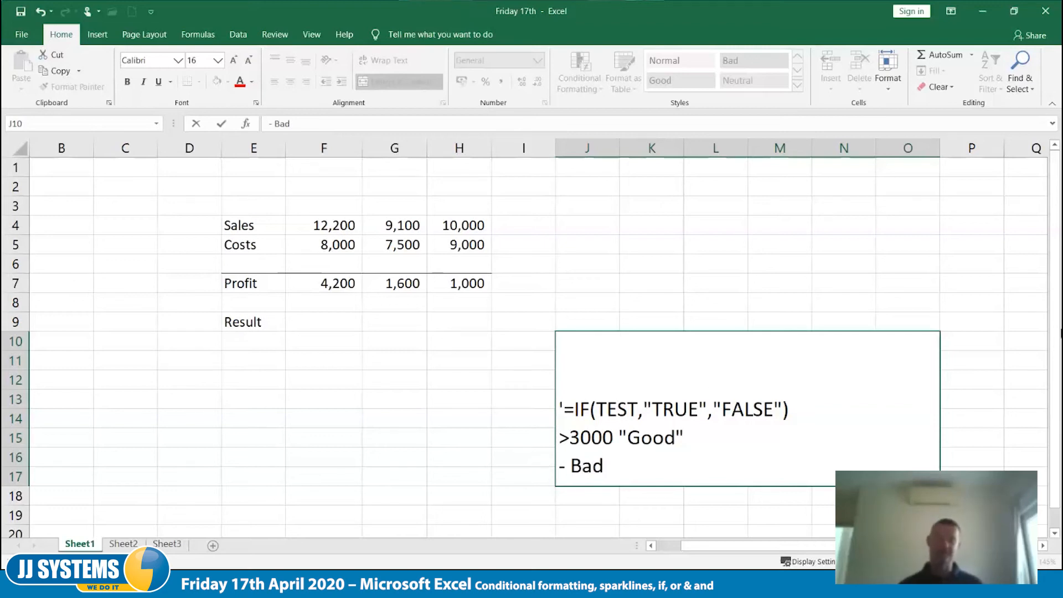
pyautogui.press('Tab')
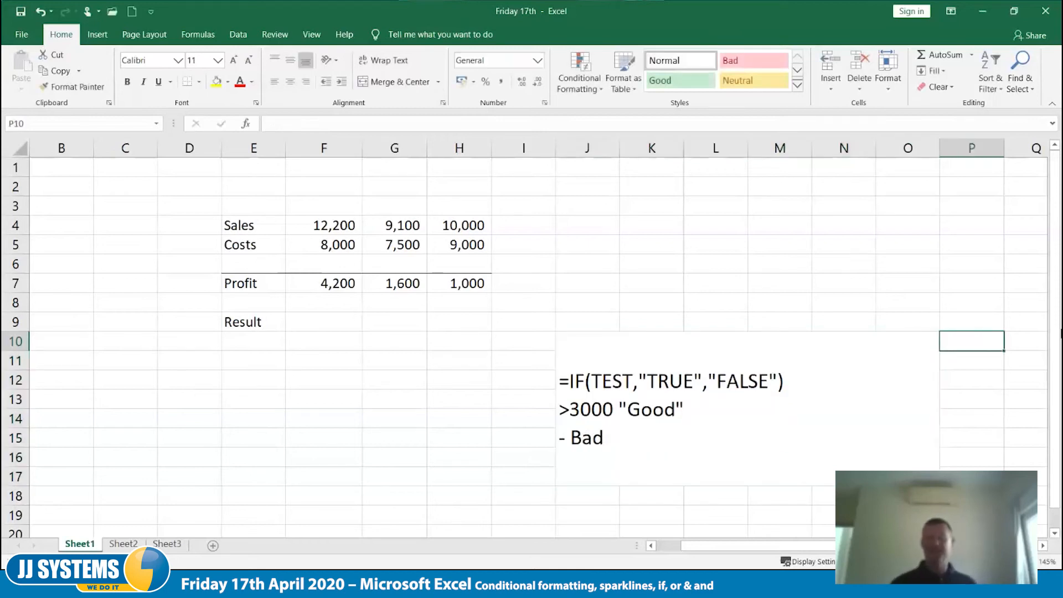
# Step: Start an IF formula in F9 of the Result row with the logical test F7>3000
pyautogui.press('Left')
pyautogui.press('Left')
pyautogui.press('Left')
pyautogui.press('Left')
pyautogui.press('Left')
pyautogui.press('Up')
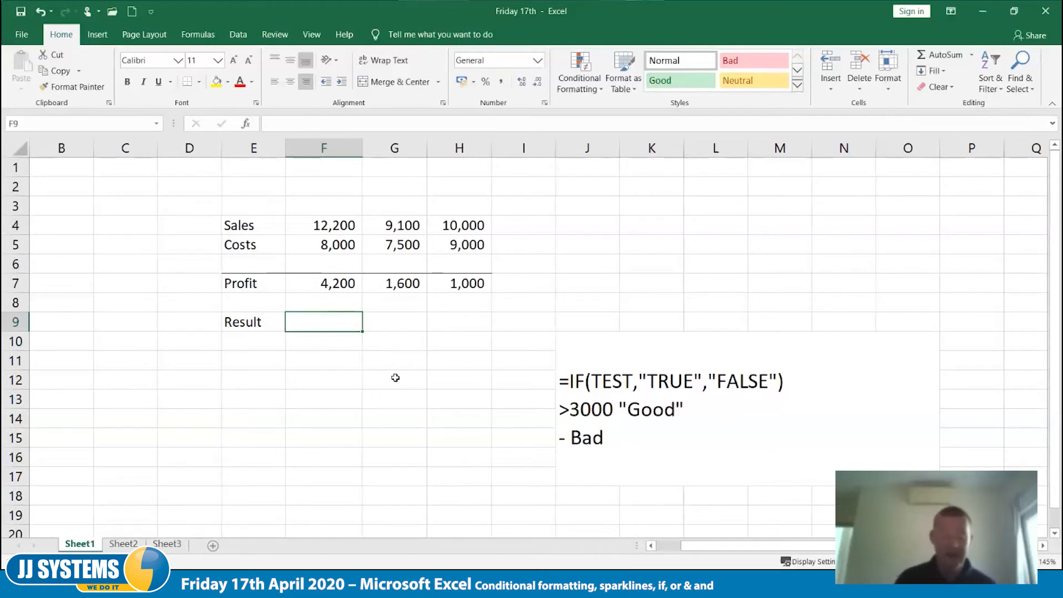
pyautogui.write('=')
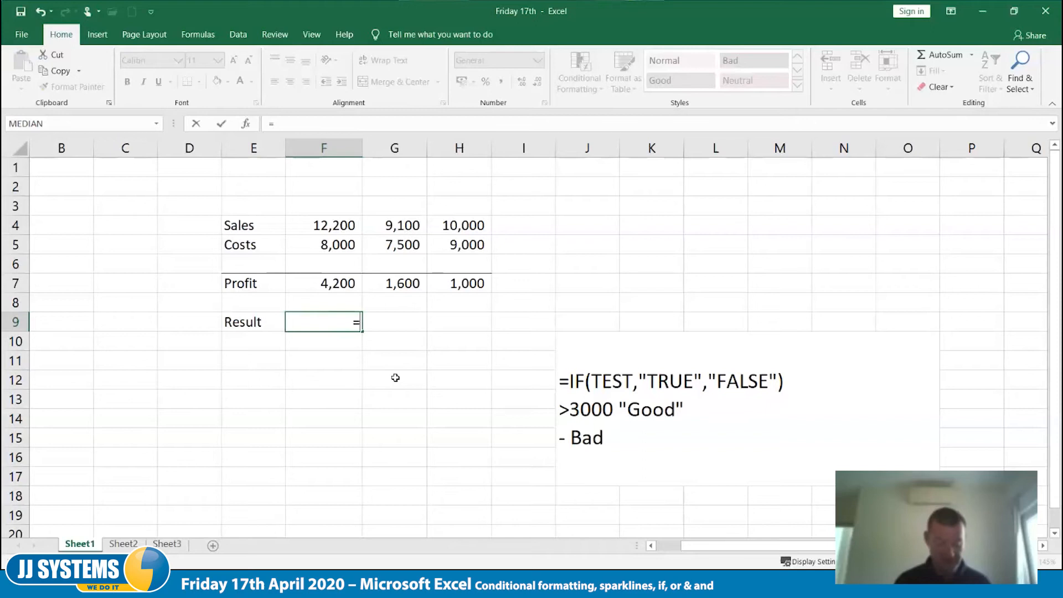
pyautogui.write('if')
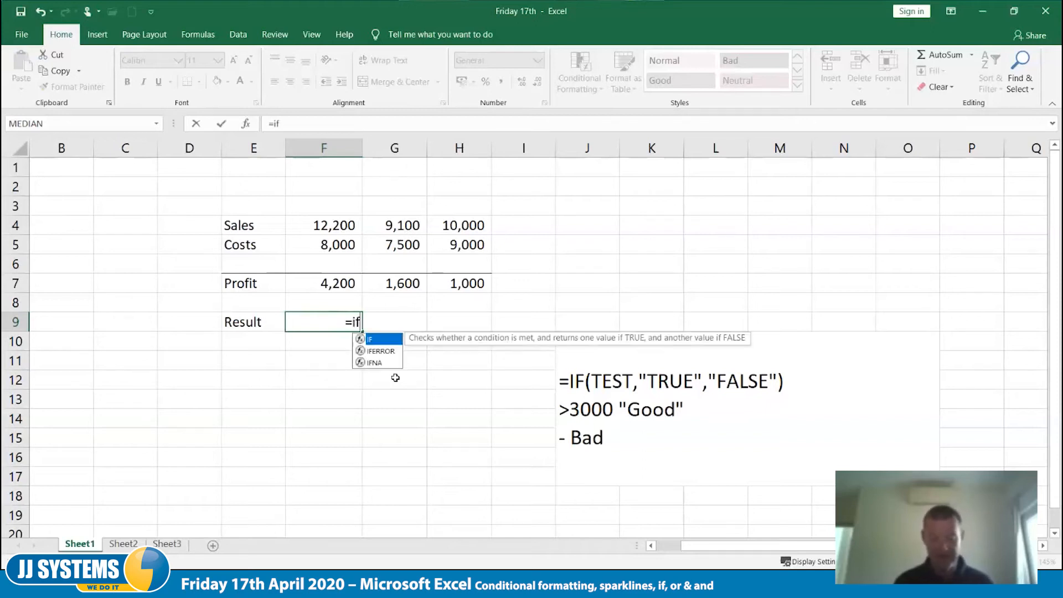
pyautogui.write('(')
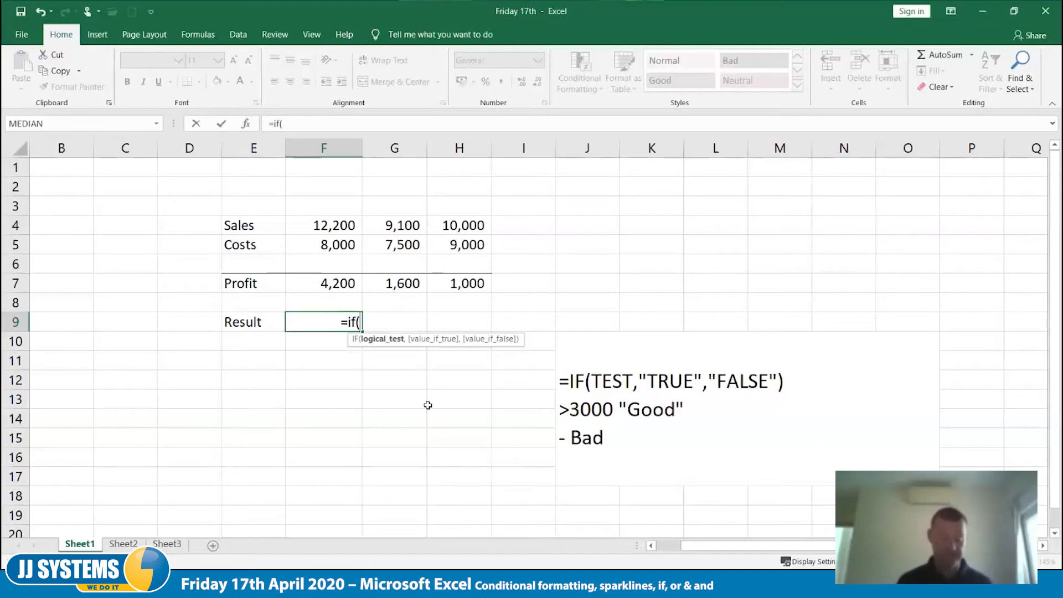
pyautogui.write('f7')
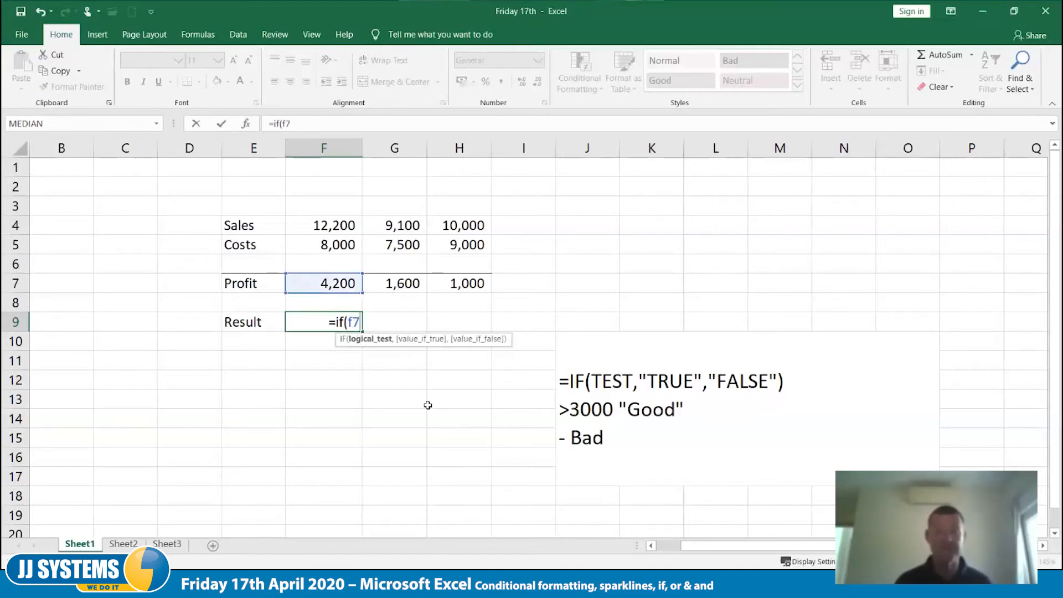
pyautogui.write('>3000')
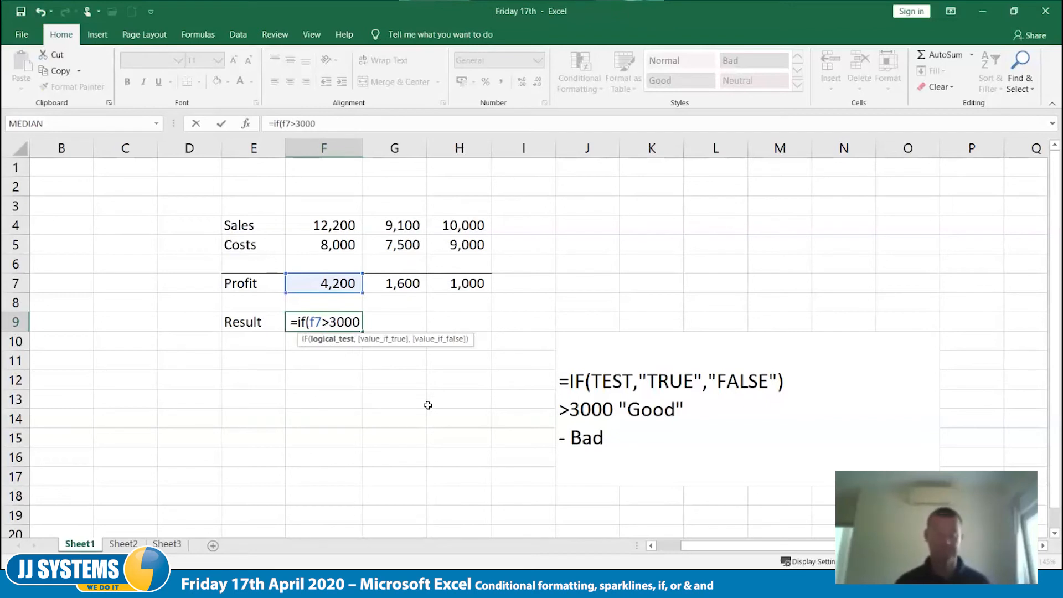
pyautogui.write(',')
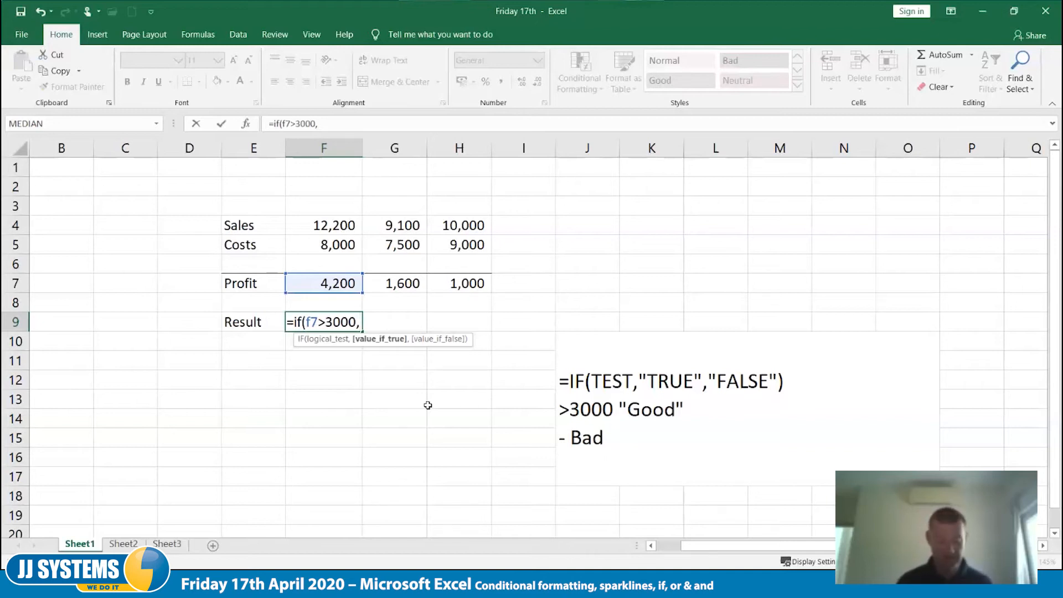
# Step: Complete the IF formula in F9 with "Good" as the true value and "Bad" as the false value
pyautogui.write('"Goo')
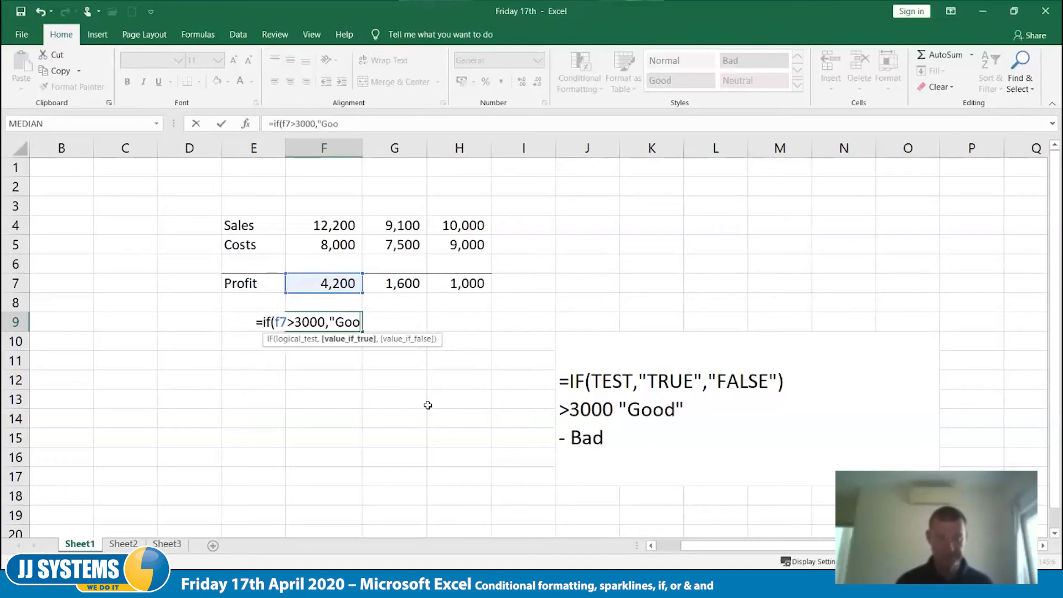
pyautogui.write('d"')
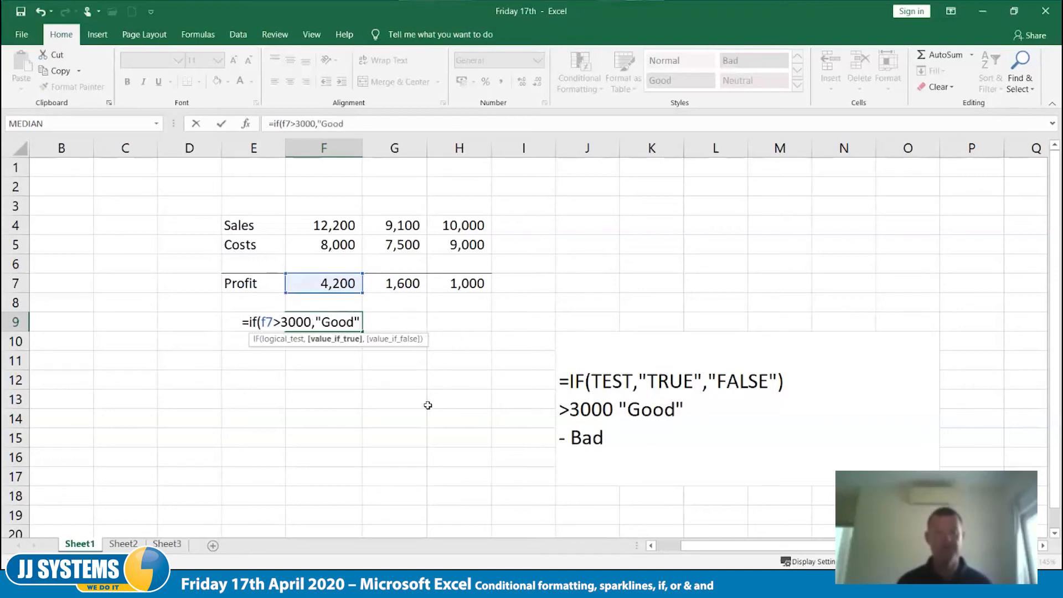
pyautogui.write(',')
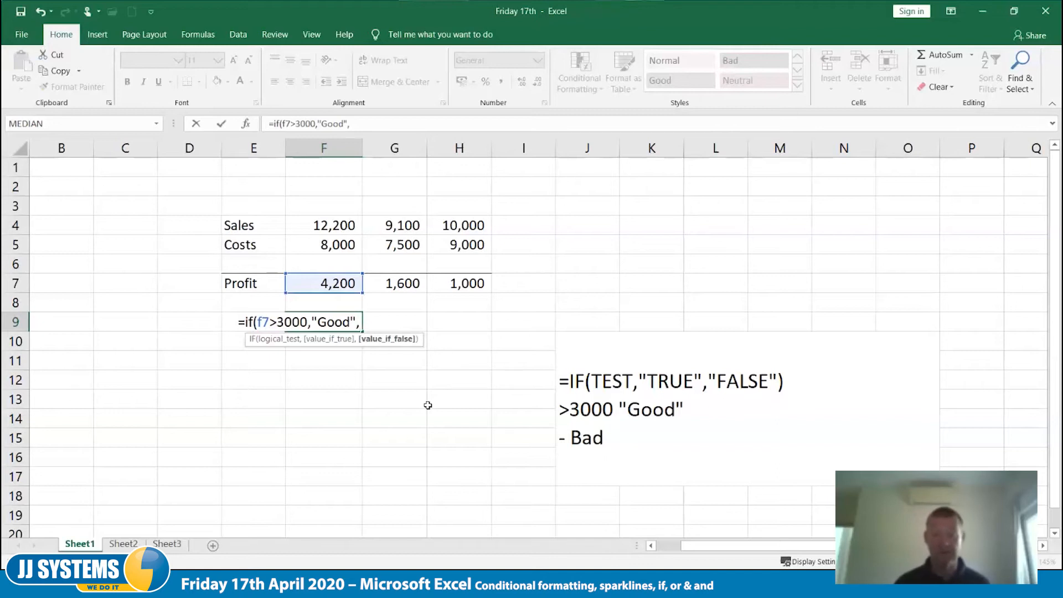
pyautogui.write('"')
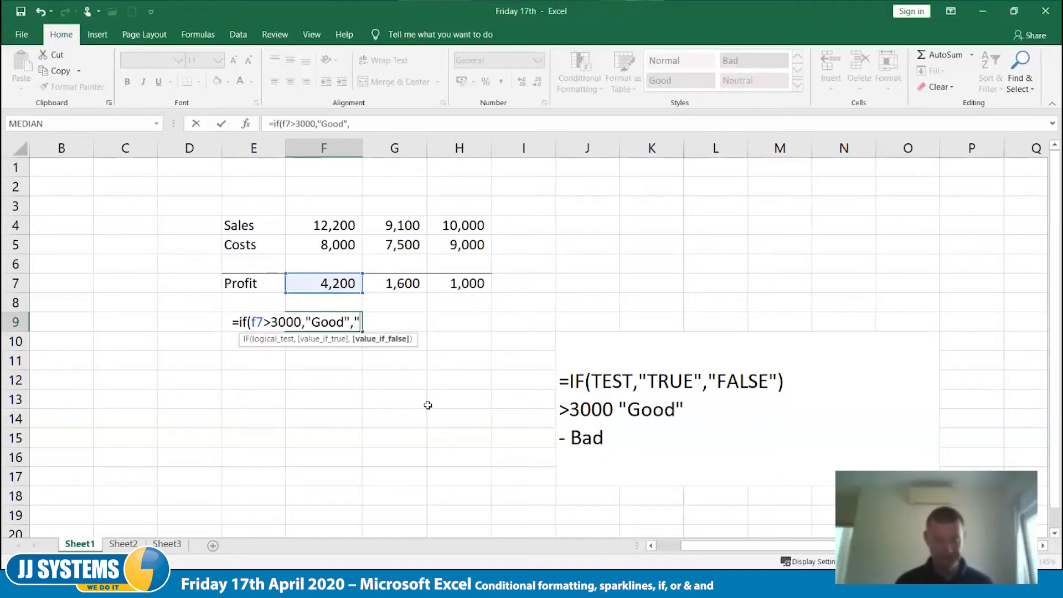
pyautogui.write('Bad')
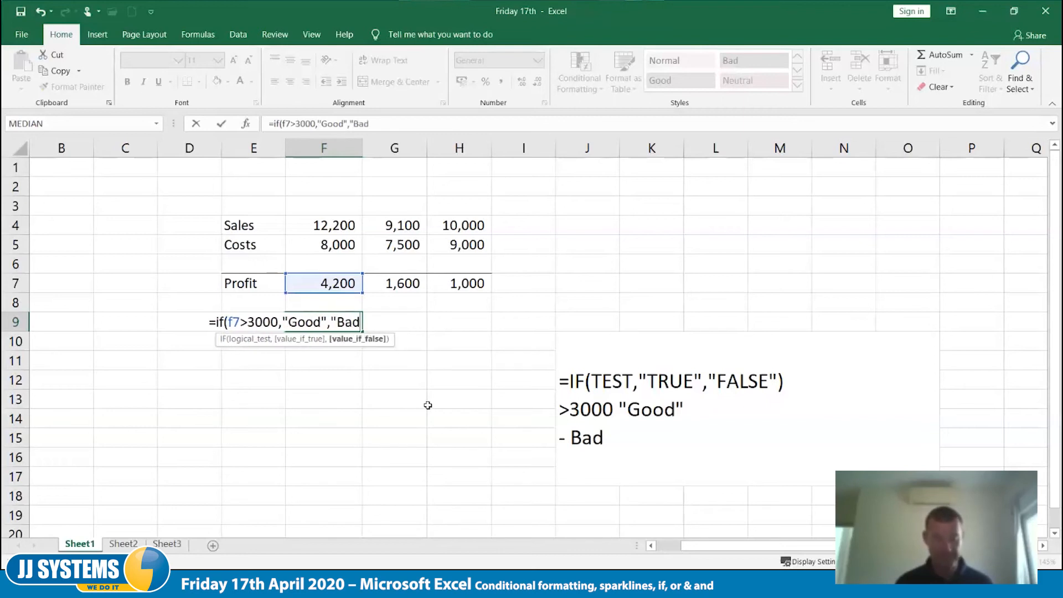
pyautogui.write('"')
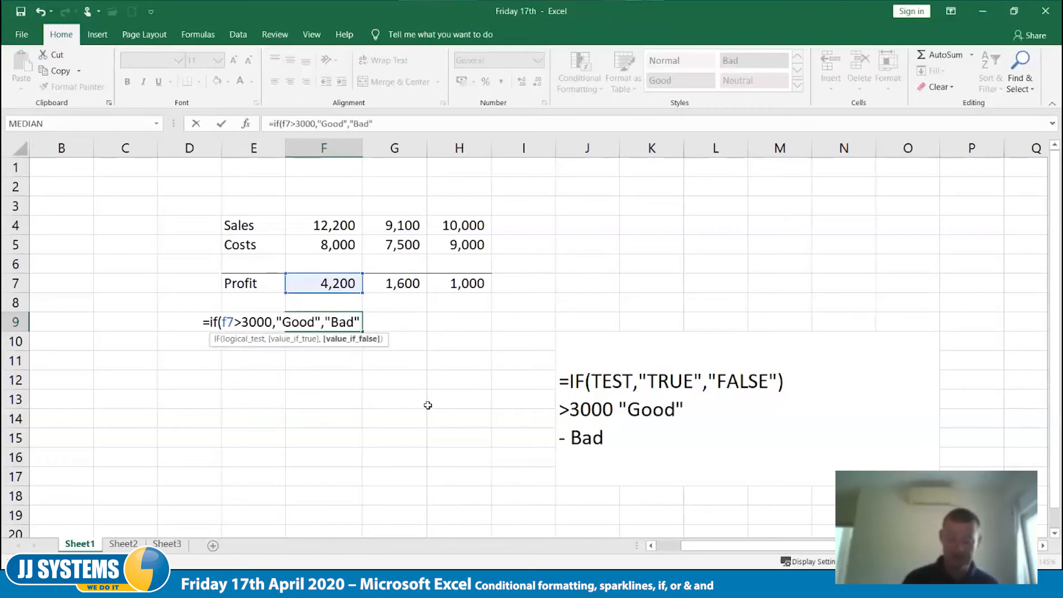
pyautogui.write(')')
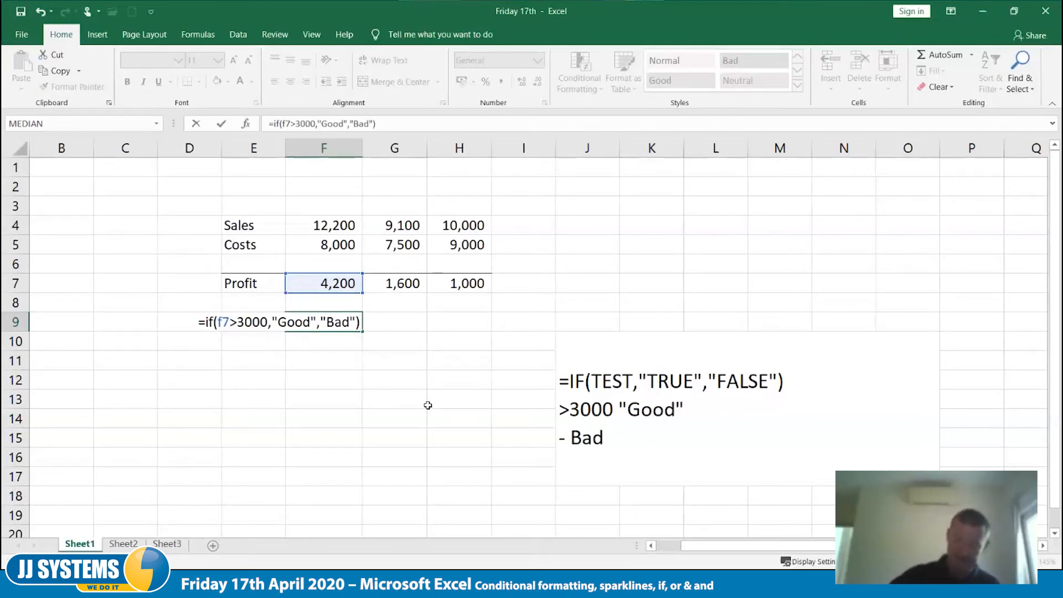
pyautogui.press('Tab')
# Step: Fill the IF formula from F9 across to G9 and H9
pyautogui.press('Left')
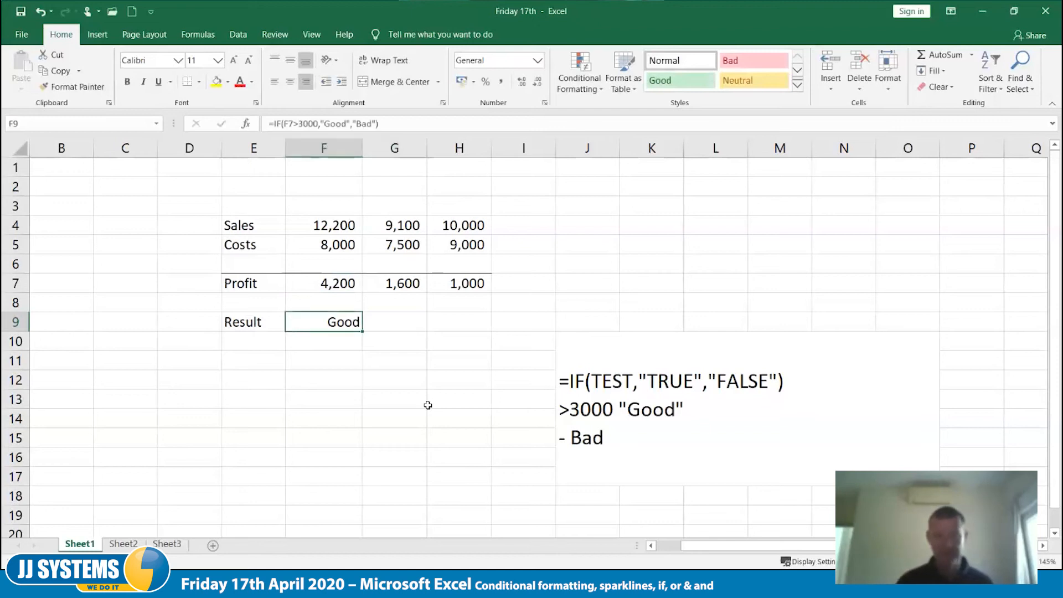
pyautogui.moveTo(363, 331); pyautogui.dragTo(470, 335)
pyautogui.click(409, 398)
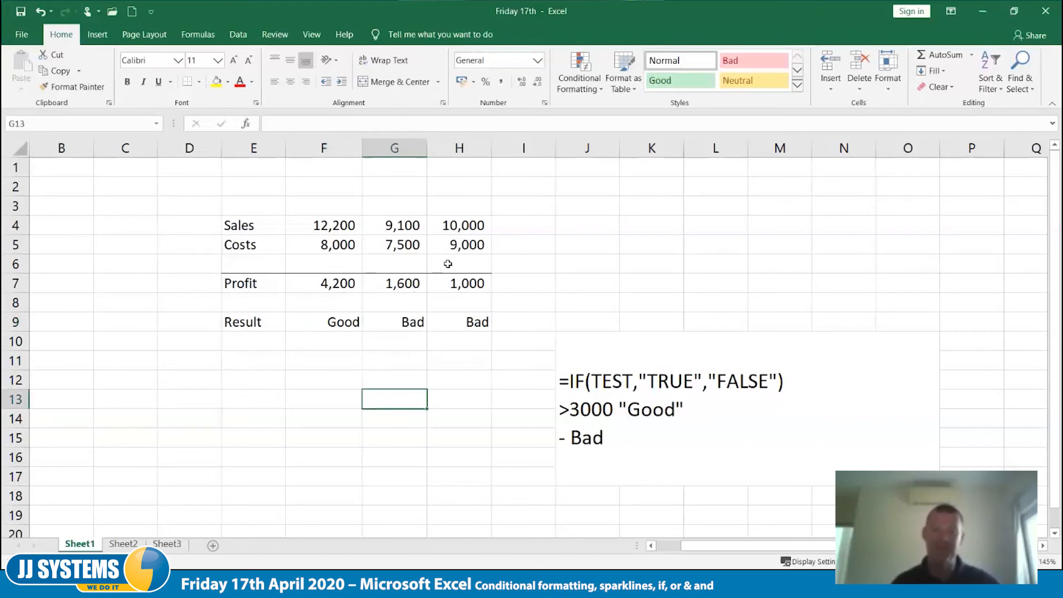
# Step: Set the Sales value in H4 to 50000
pyautogui.click(469, 225)
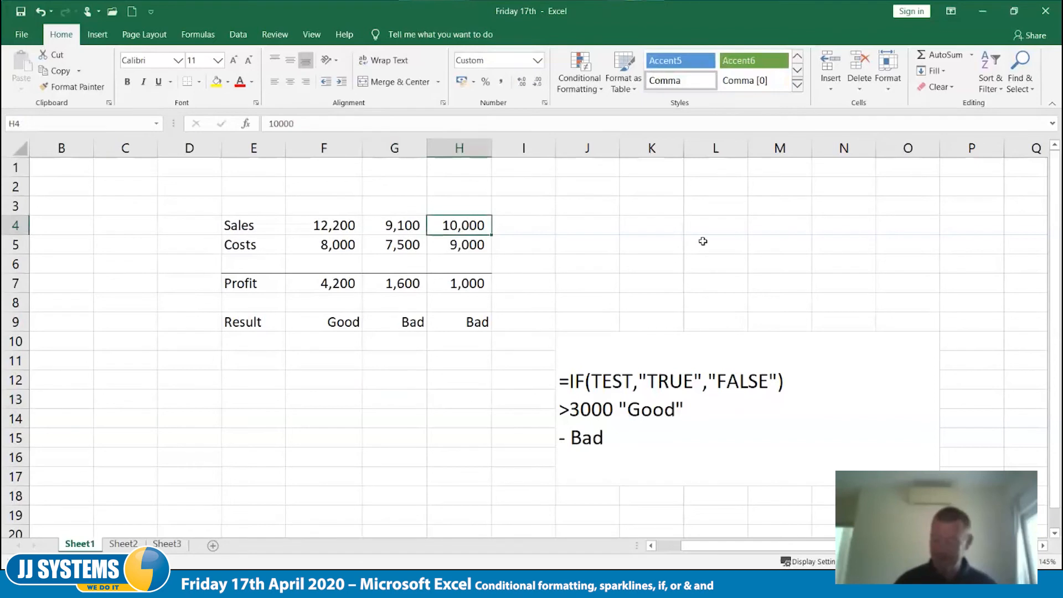
pyautogui.write('50000')
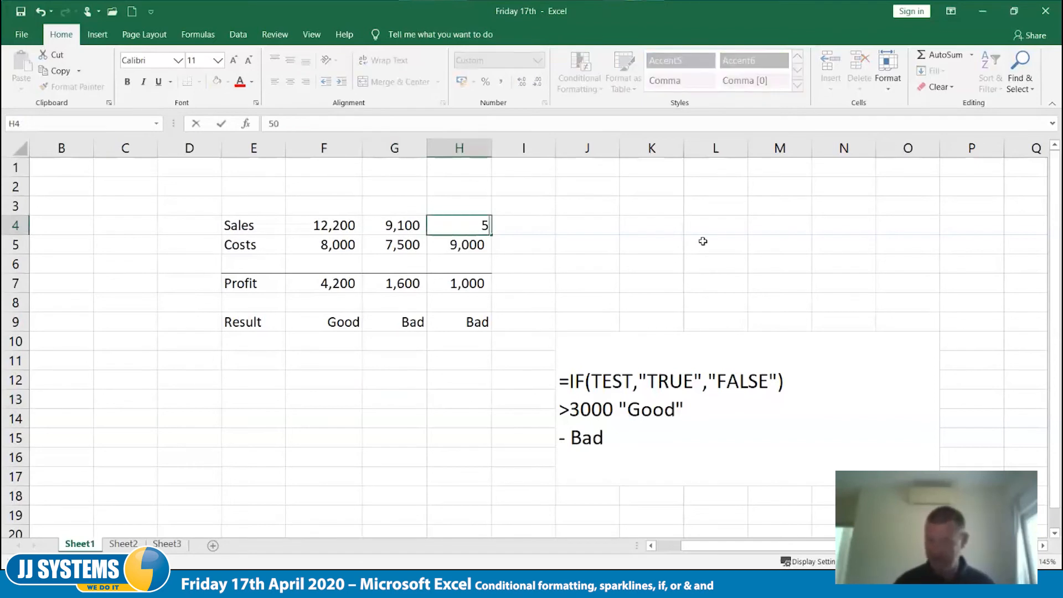
pyautogui.press('Tab')
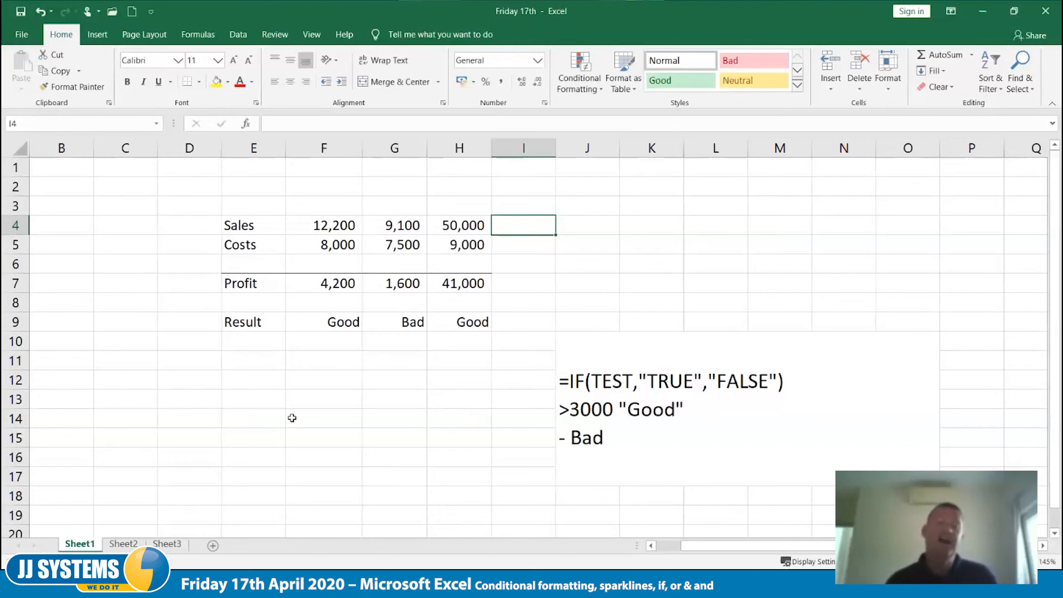
# Step: Label E11 as Com Rate and format F11:H11 as percentages
pyautogui.click(247, 363)
pyautogui.write('C')
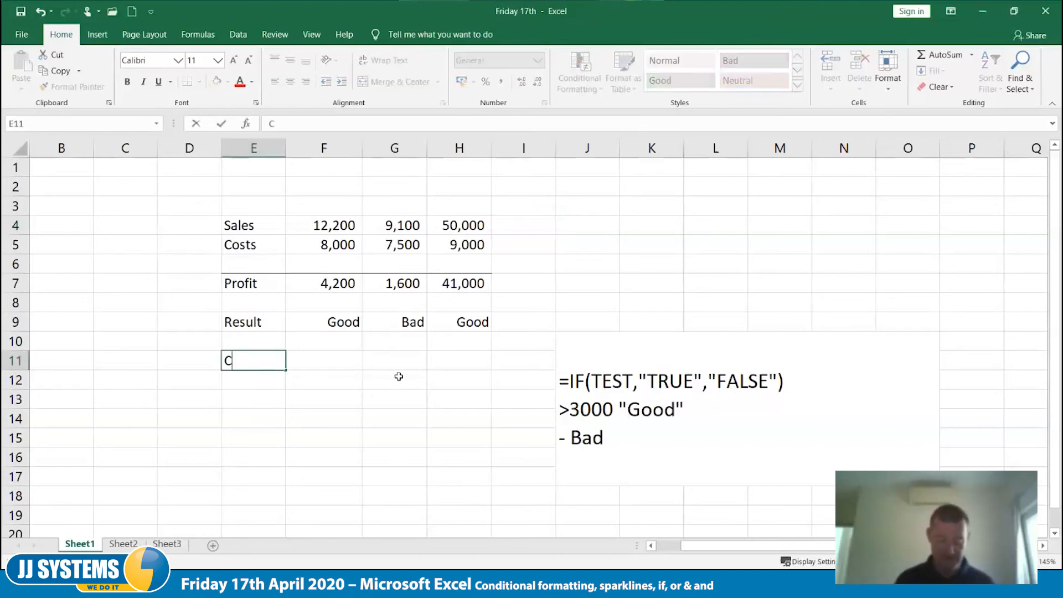
pyautogui.write('om Rate')
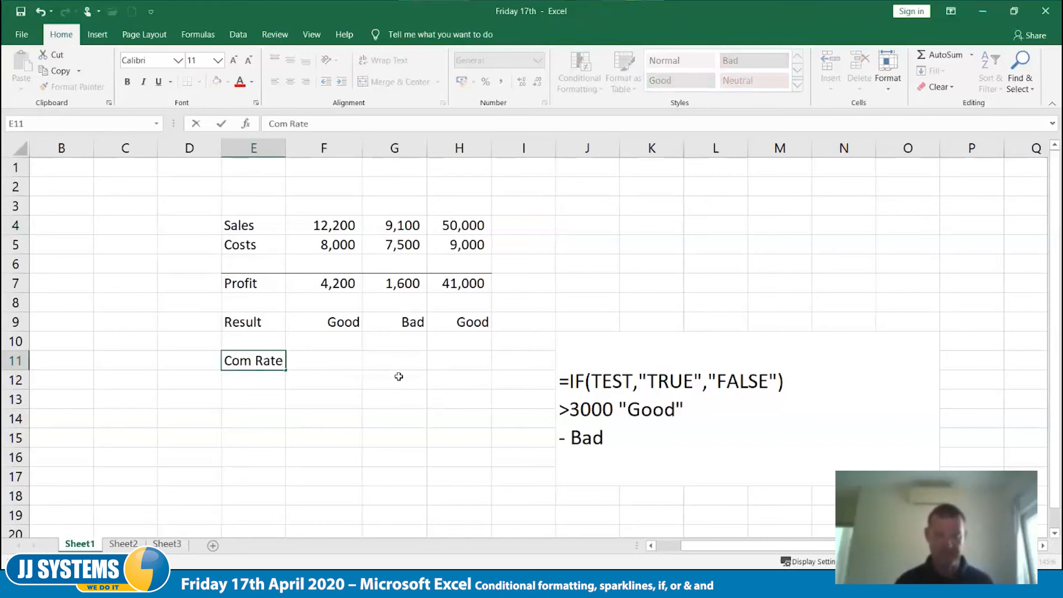
pyautogui.press('Tab')
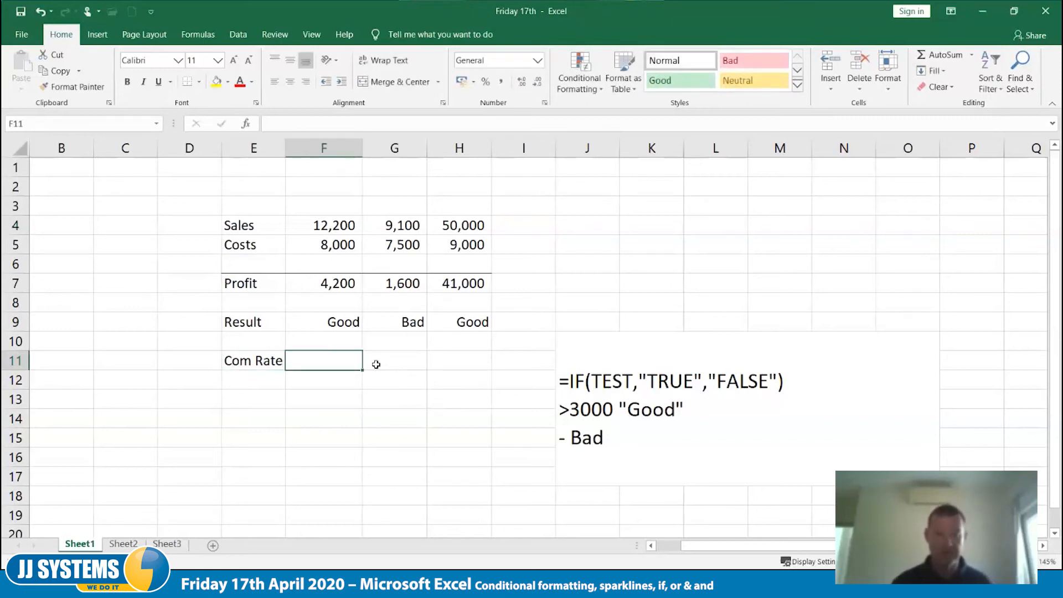
pyautogui.moveTo(337, 361); pyautogui.dragTo(448, 361)
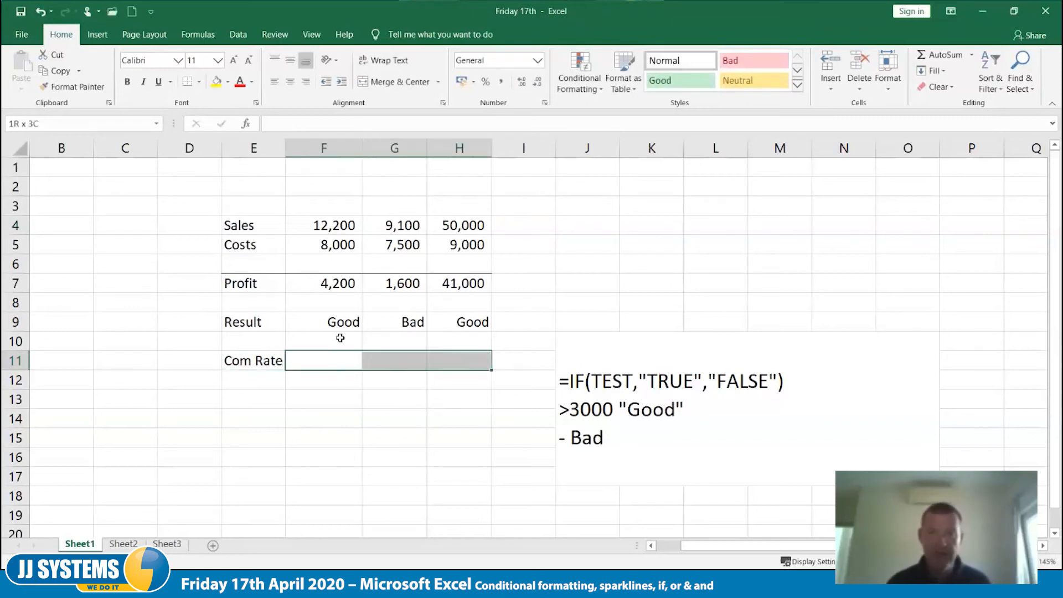
pyautogui.click(485, 85)
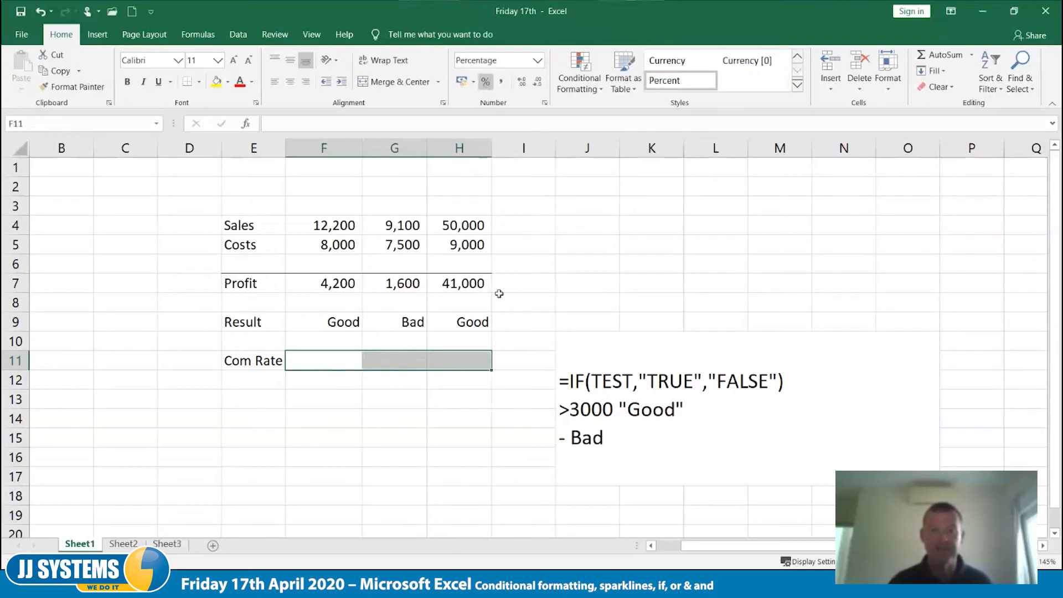
# Step: Enter =IF(F7>2500,1.5%,1%) in F11 to return the commission rate for the first profit column
pyautogui.click(323, 361)
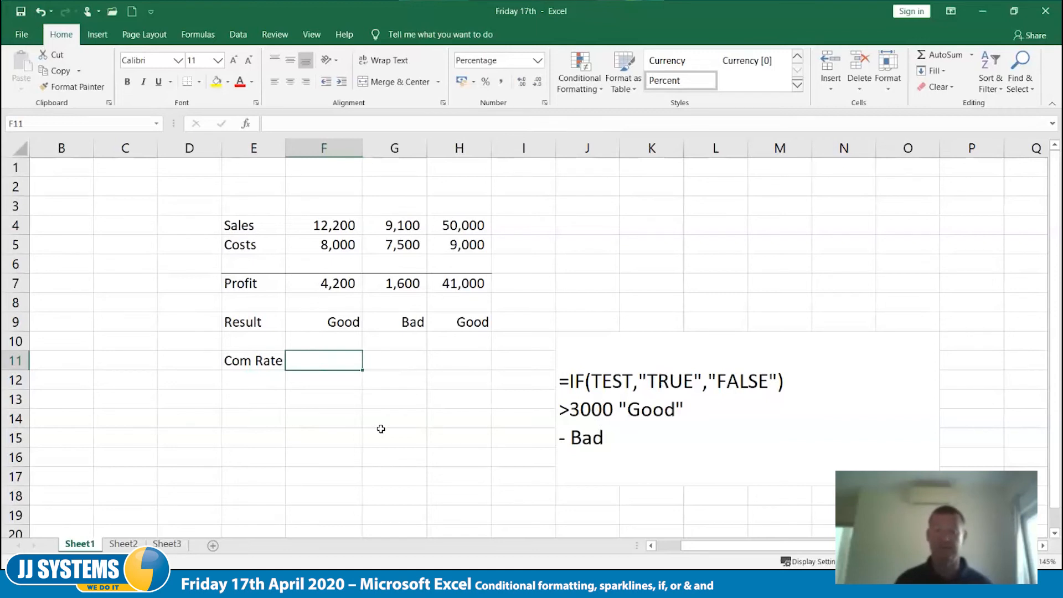
pyautogui.write('=')
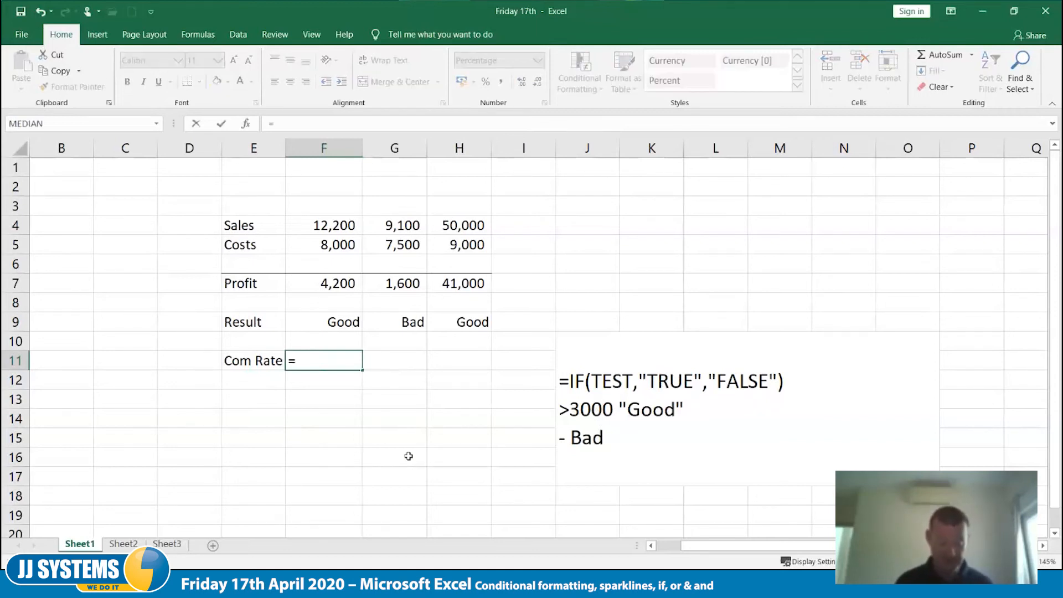
pyautogui.write('if(')
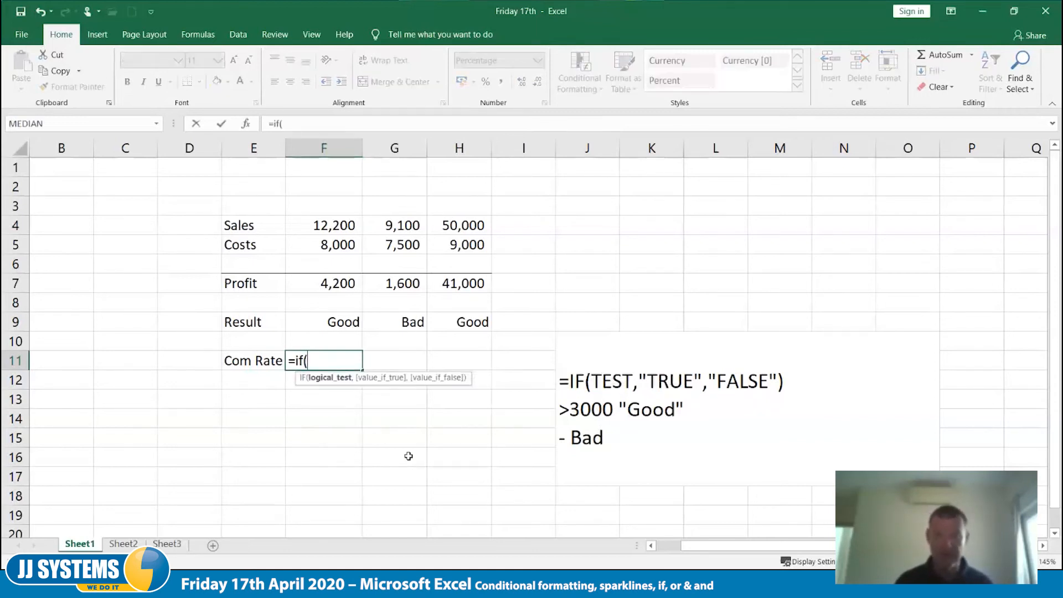
pyautogui.press('Up')
pyautogui.press('Up')
pyautogui.press('Up')
pyautogui.press('Up')
pyautogui.press('Up')
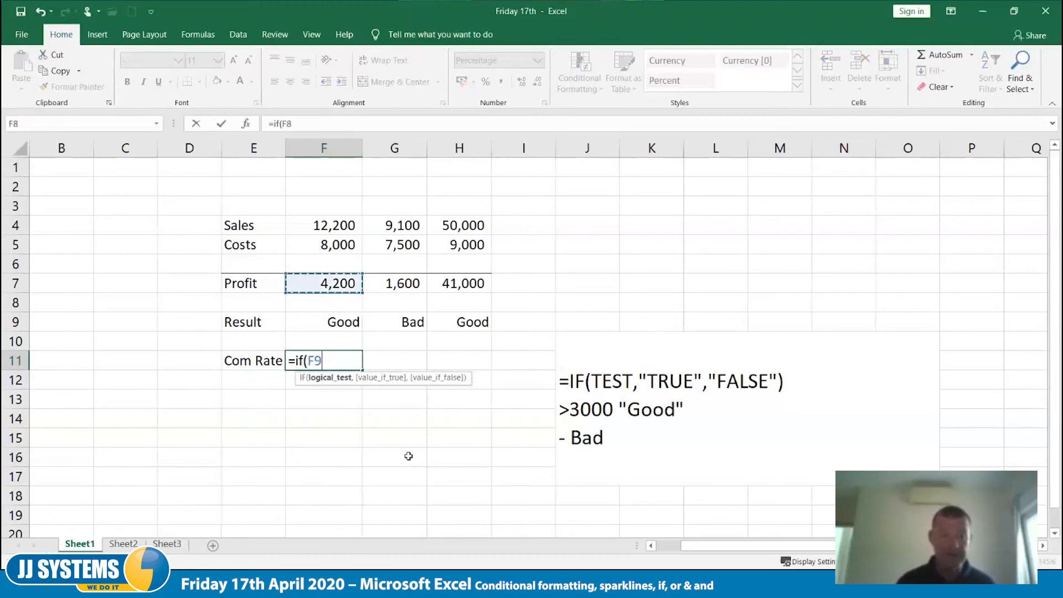
pyautogui.press('Down')
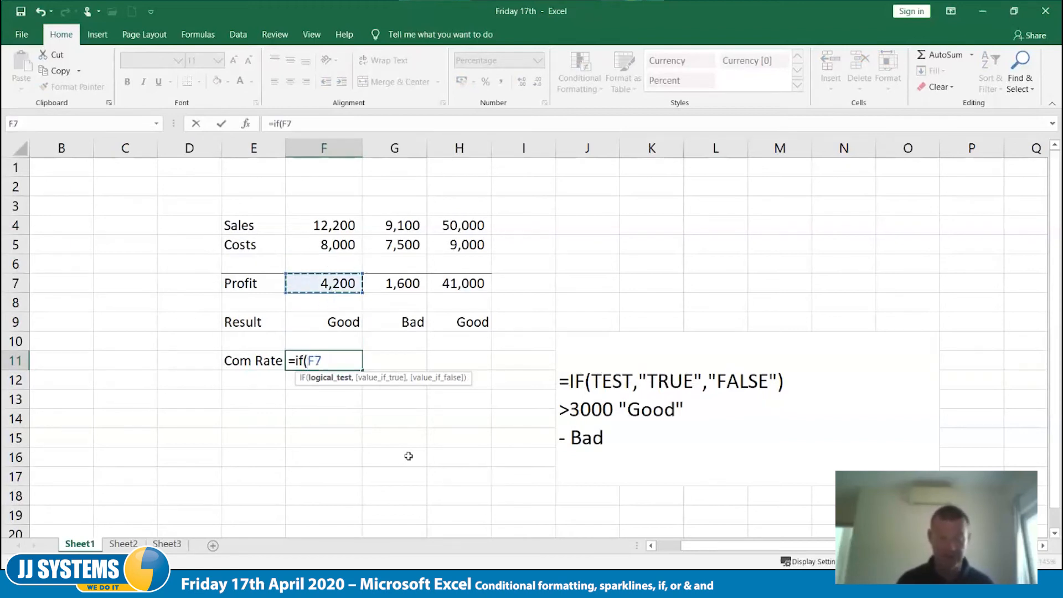
pyautogui.write('>')
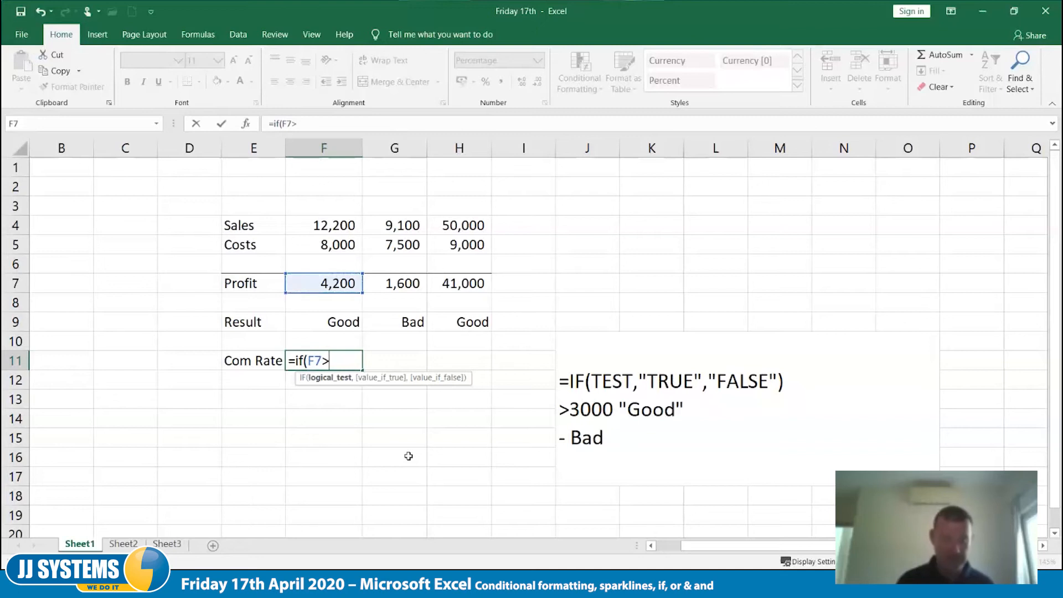
pyautogui.write('2500,')
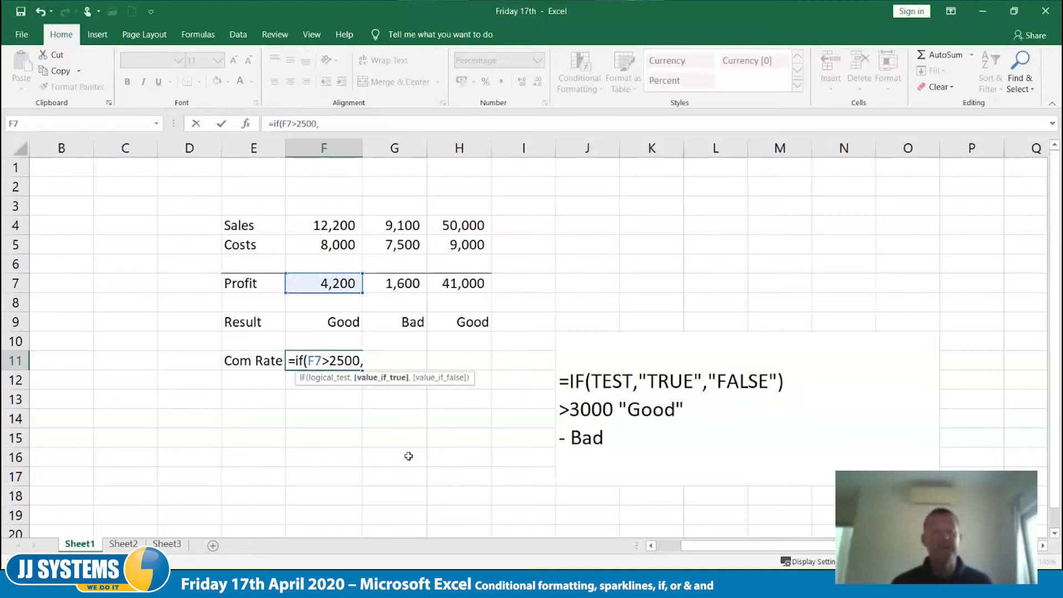
pyautogui.write('1.')
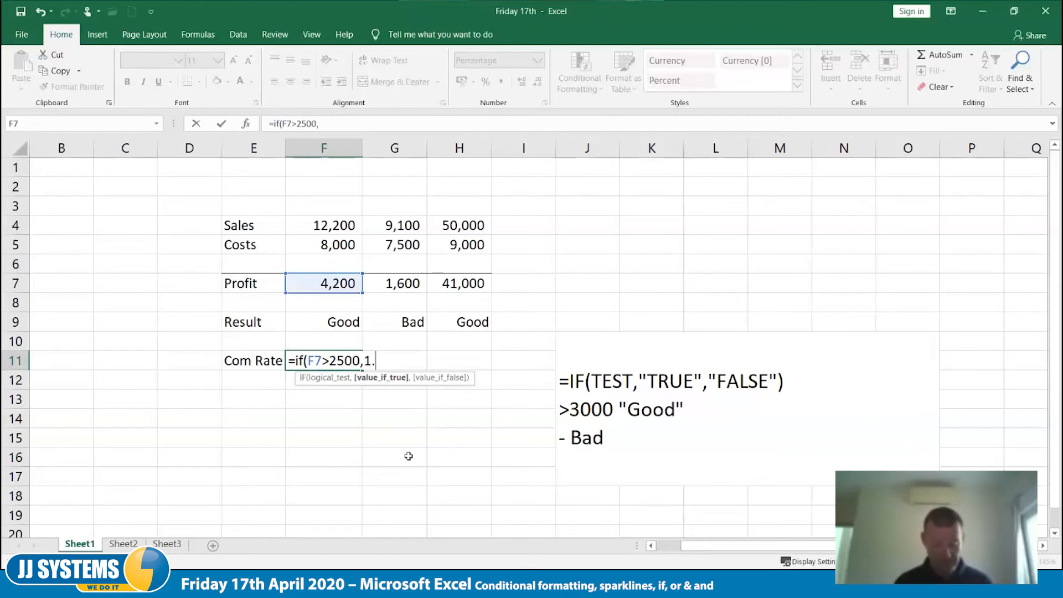
pyautogui.write('5%,1')
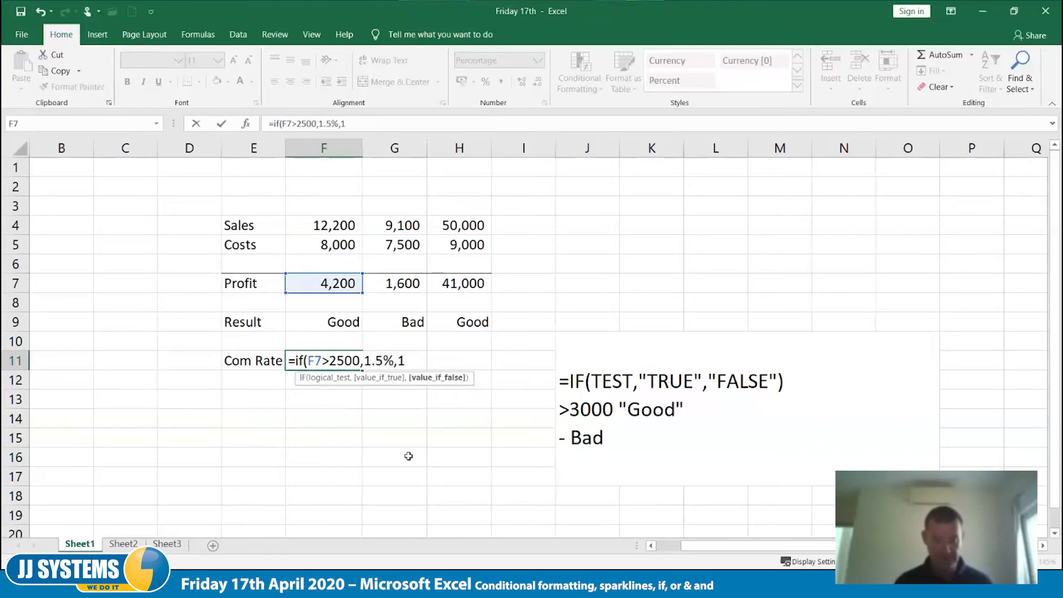
pyautogui.write('%)')
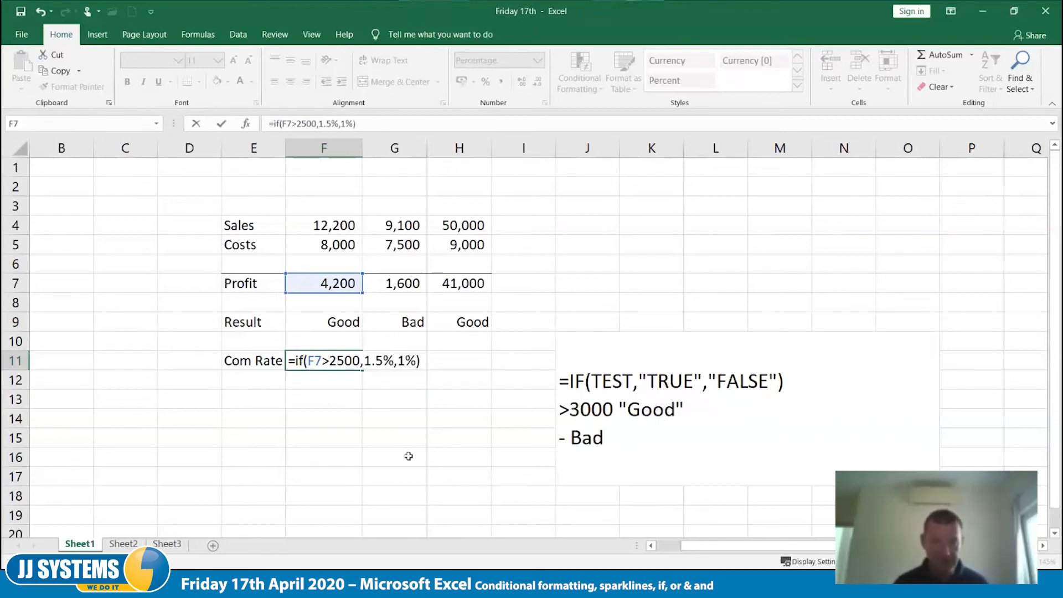
pyautogui.press('Tab')
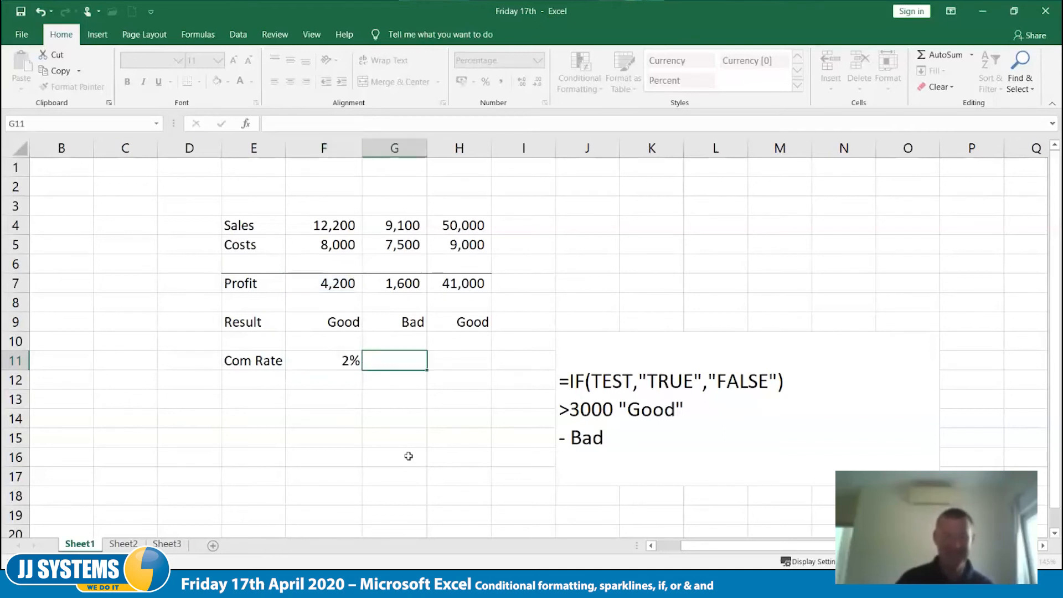
# Step: Fill the commission rate formula from F11 across to H11, showing the rates with one decimal place
pyautogui.click(340, 362)
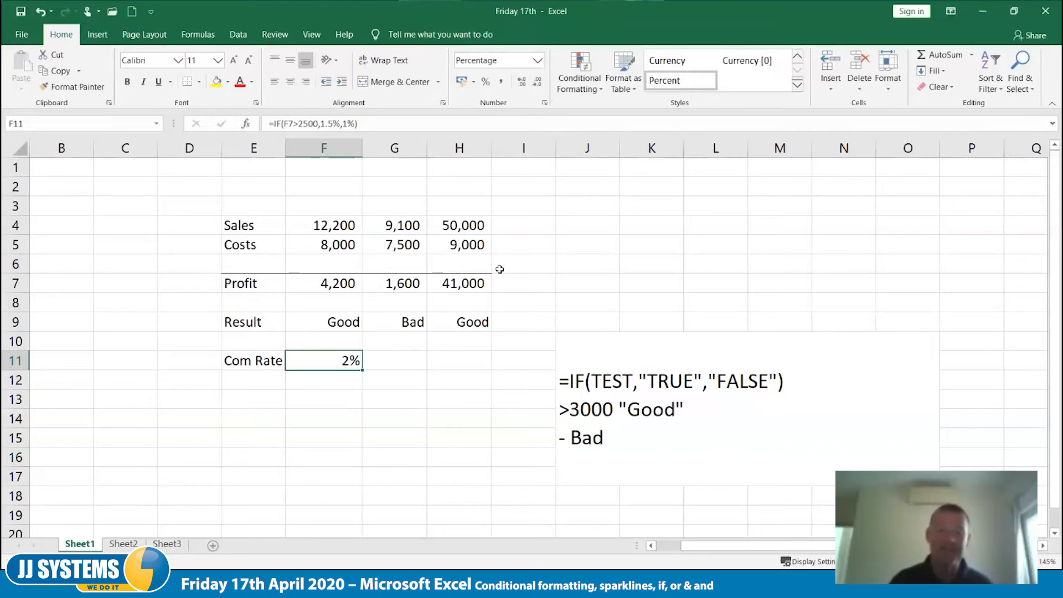
pyautogui.moveTo(361, 370); pyautogui.dragTo(480, 360)
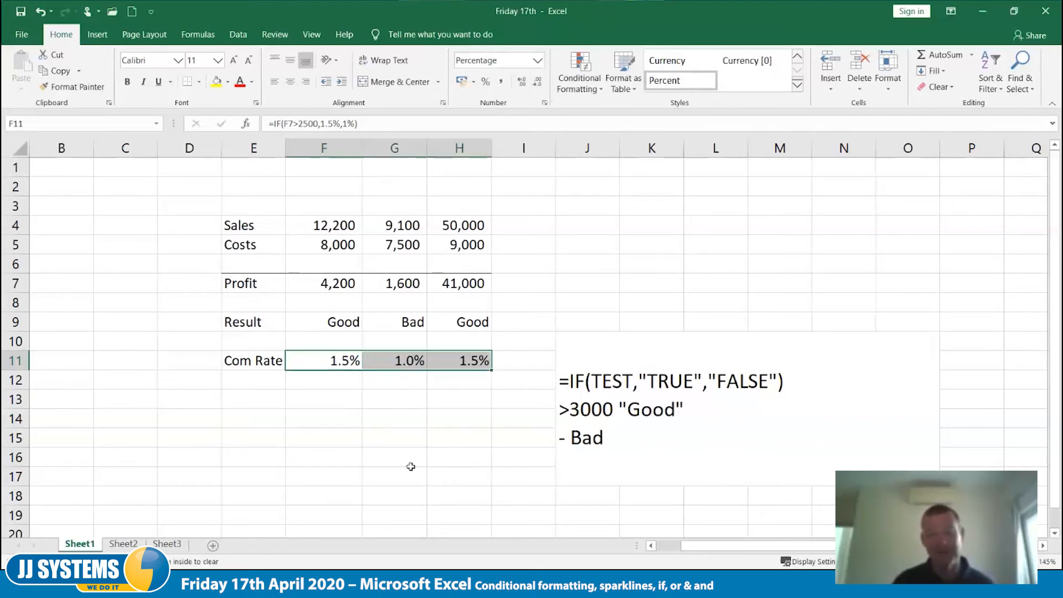
pyautogui.click(408, 432)
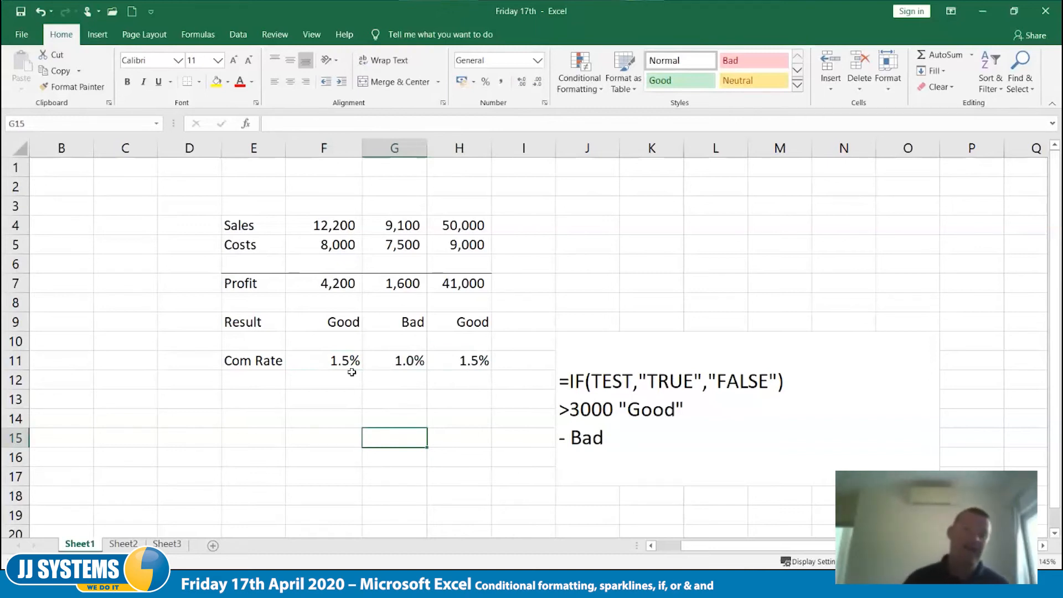
# Step: Enter =F11*F7 in F13 to calculate the commission amount for the first profit column
pyautogui.click(332, 401)
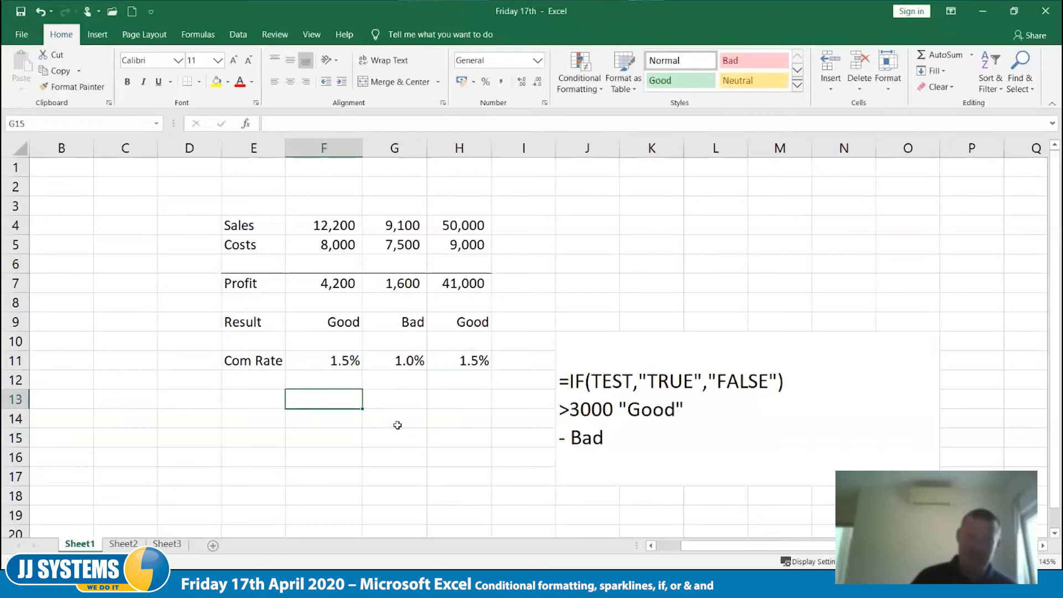
pyautogui.write('=')
pyautogui.press('Up')
pyautogui.press('Up')
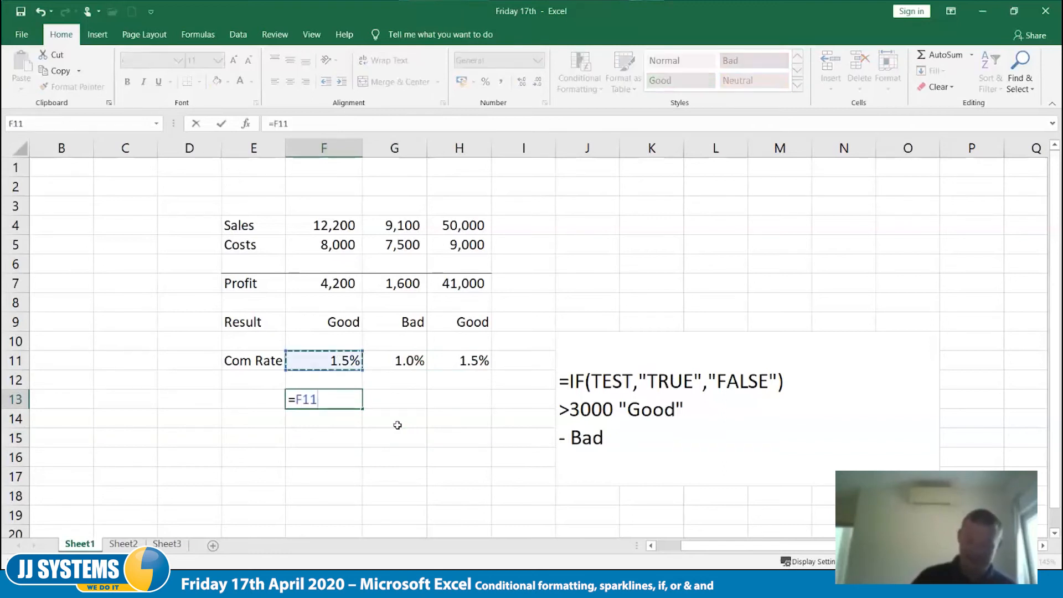
pyautogui.write('*')
pyautogui.press('Up')
pyautogui.press('Up')
pyautogui.press('Up')
pyautogui.press('Up')
pyautogui.press('Up')
pyautogui.press('Up')
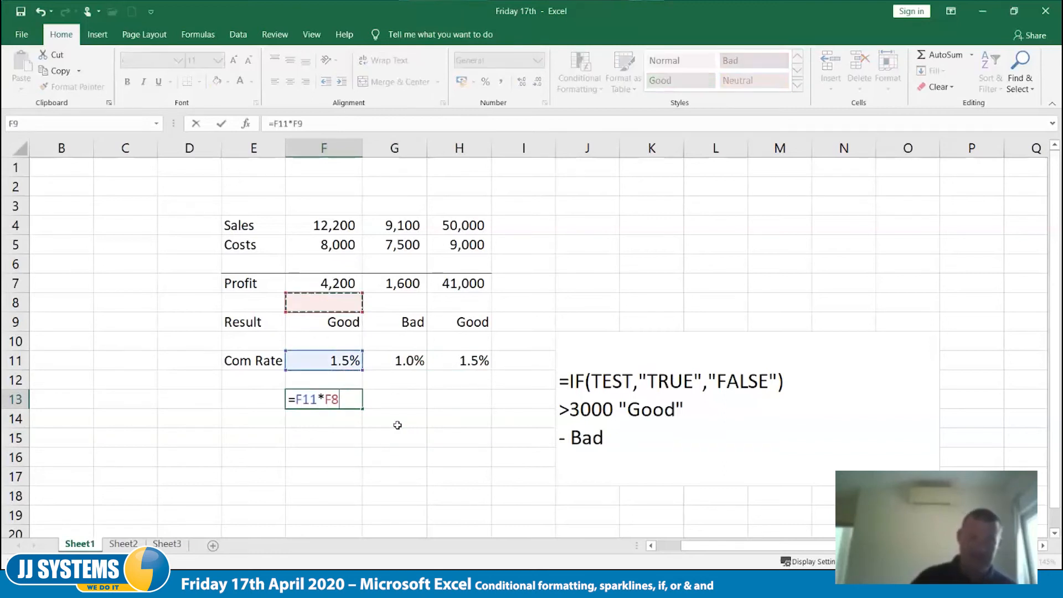
pyautogui.press('Tab')
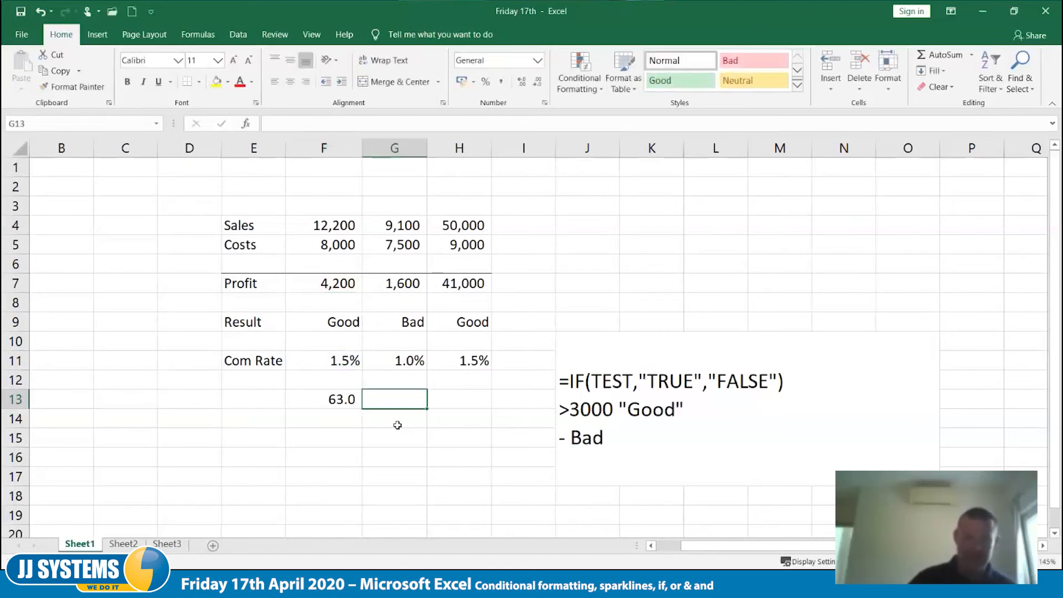
# Step: Fill the commission amount formula from F13 across to G13 and H13
pyautogui.click(350, 400)
pyautogui.moveTo(362, 409); pyautogui.dragTo(481, 408)
pyautogui.click(453, 438)
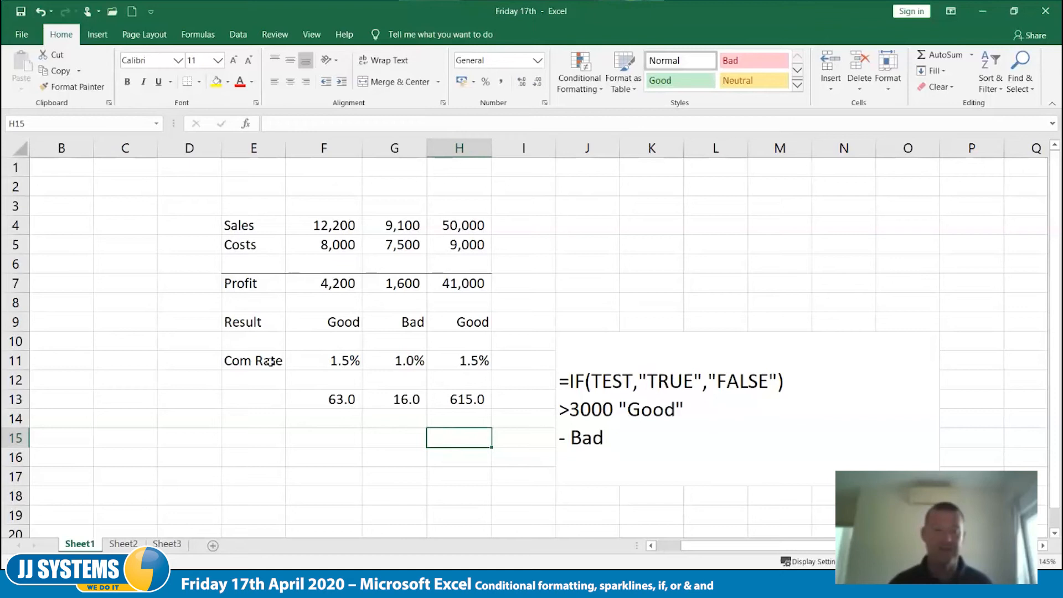
# Step: Extend the formula in F11 to =IF(F7>2500,1.5%,1%)*F7 so it returns the commission amount
pyautogui.click(321, 360)
pyautogui.doubleClick(321, 360)
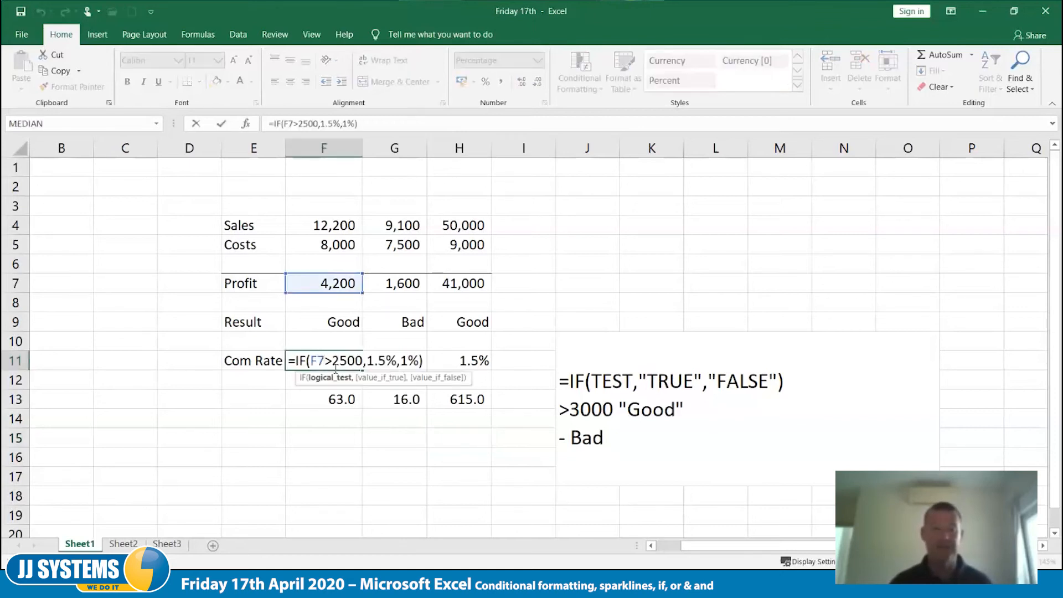
pyautogui.click(429, 364)
pyautogui.click(330, 361)
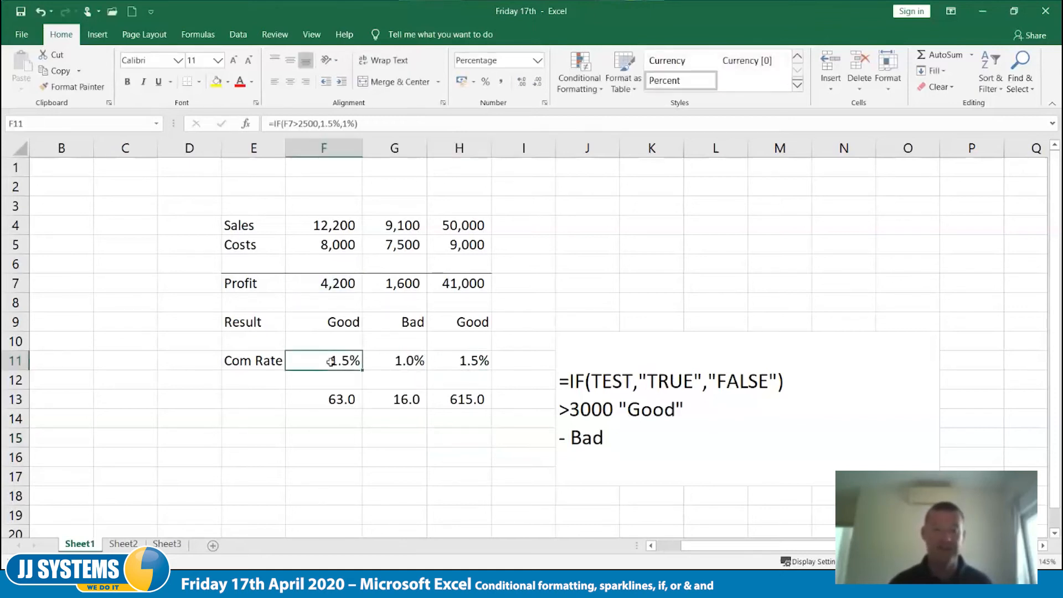
pyautogui.doubleClick(330, 361)
pyautogui.press('End')
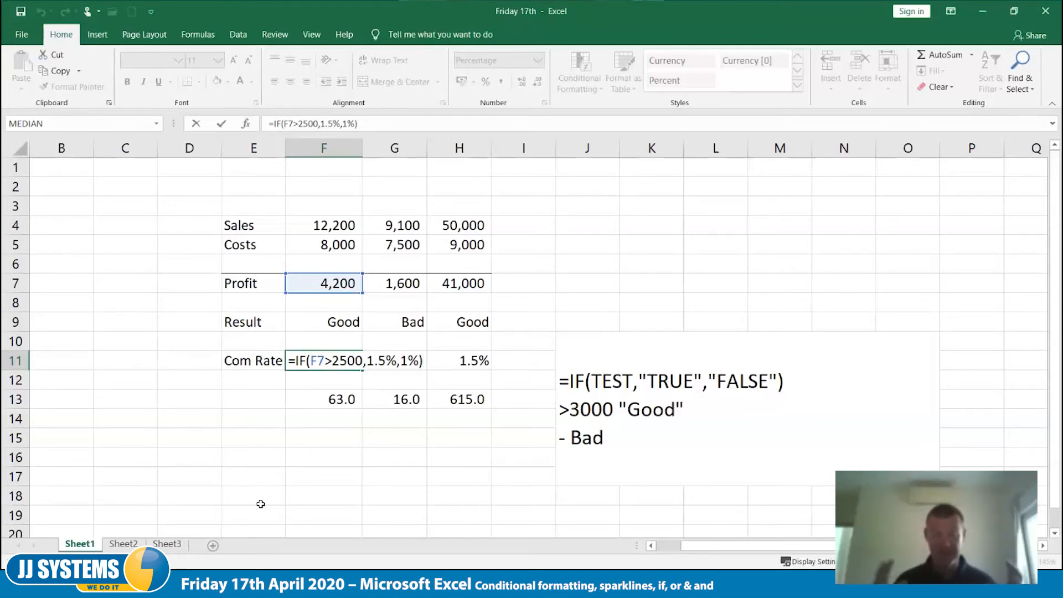
pyautogui.write('*')
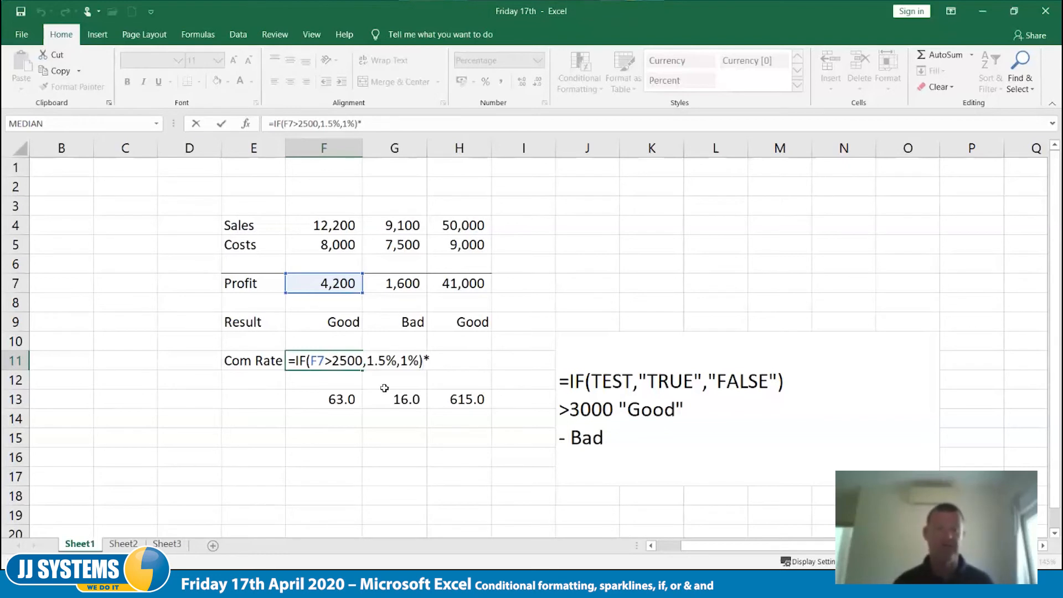
pyautogui.write('f7')
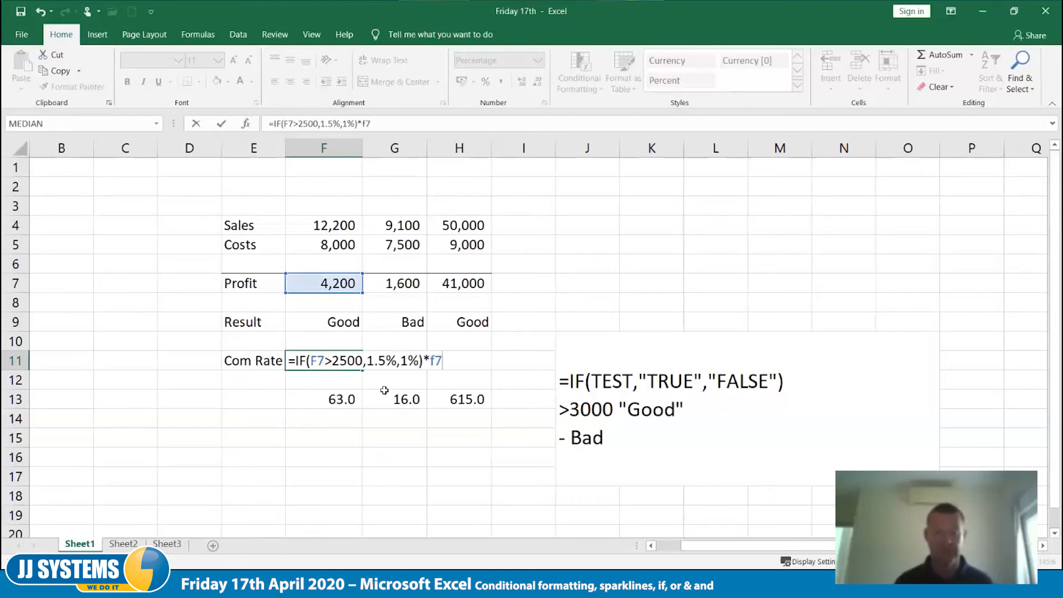
pyautogui.press('Tab')
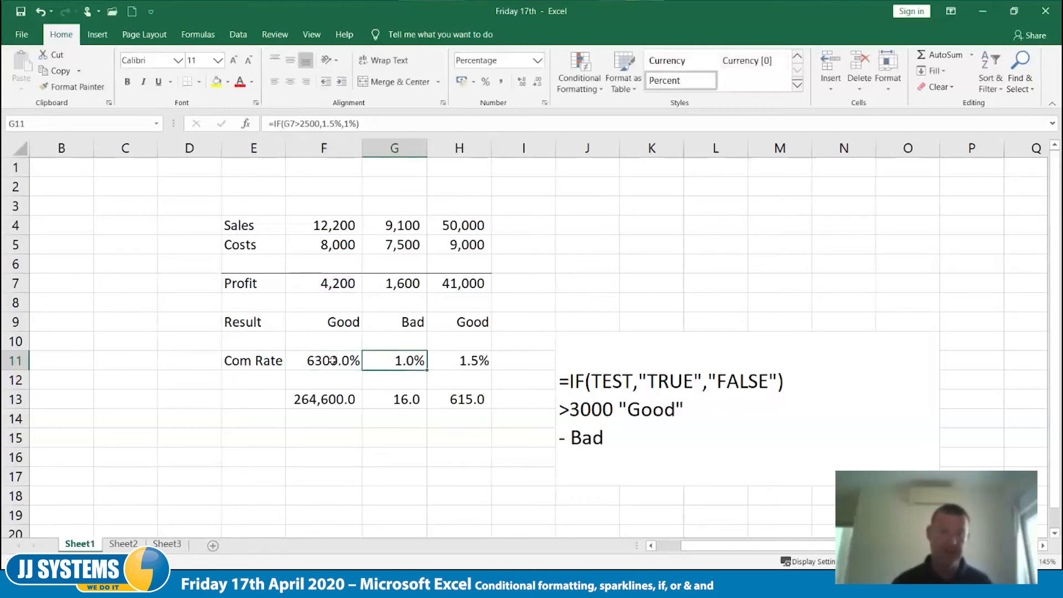
# Step: Format F11 as Accounting with no decimal places and fill it across to G11 and H11
pyautogui.press('Left')
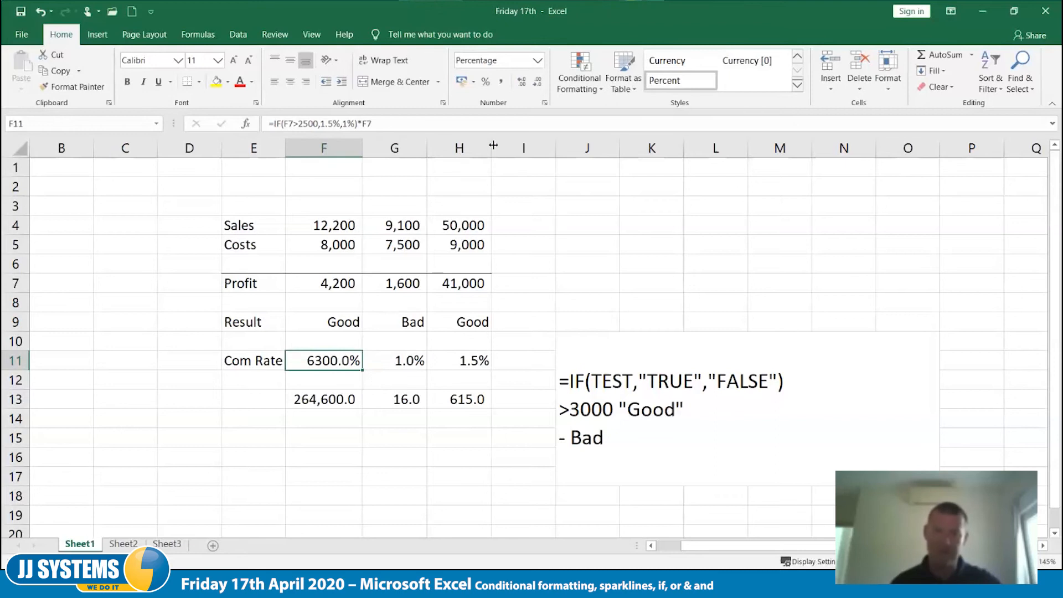
pyautogui.click(537, 61)
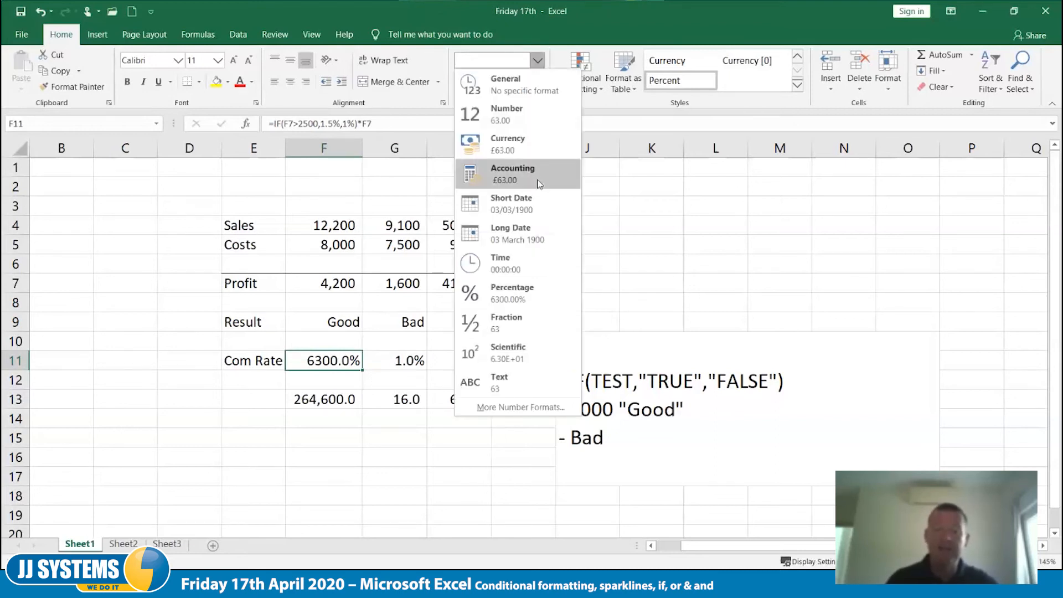
pyautogui.click(513, 174)
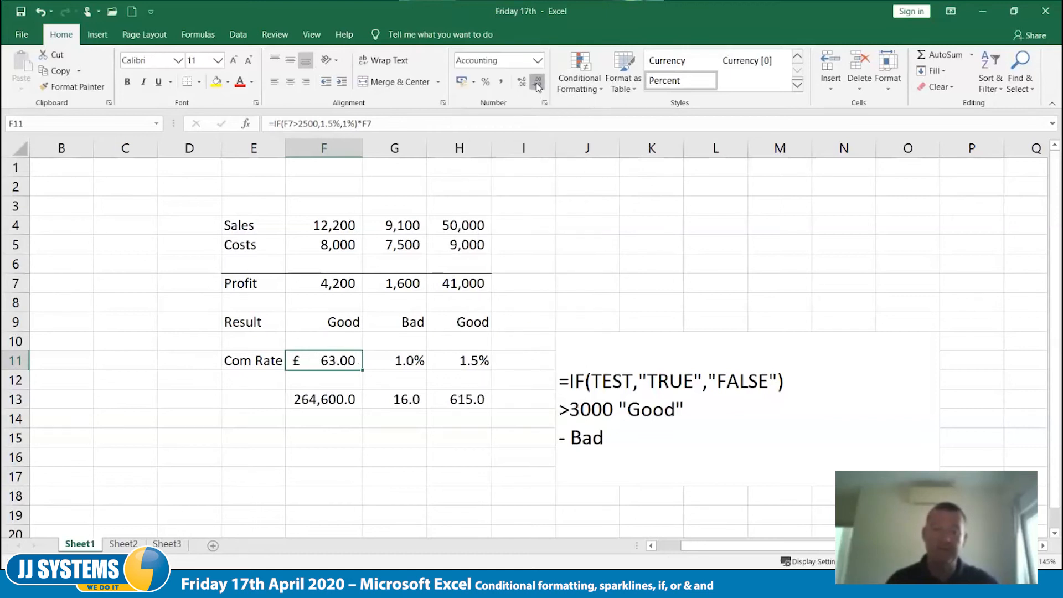
pyautogui.click(537, 82)
pyautogui.click(536, 81)
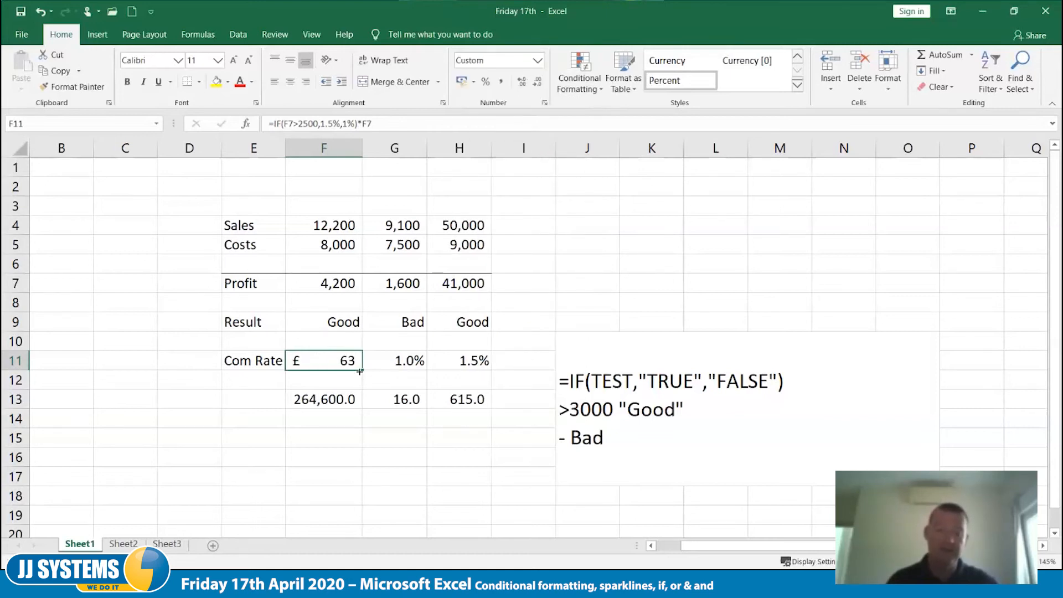
pyautogui.moveTo(363, 369); pyautogui.dragTo(485, 369)
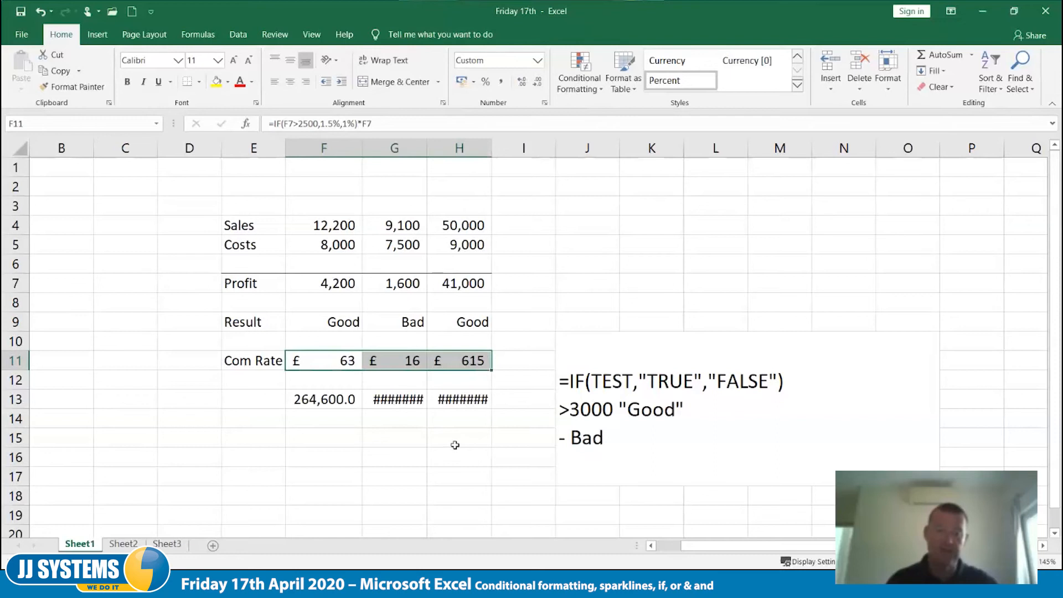
pyautogui.click(455, 443)
# Step: Clear the separate commission amounts in F13:H13
pyautogui.moveTo(321, 402); pyautogui.dragTo(437, 400)
pyautogui.press('Delete')
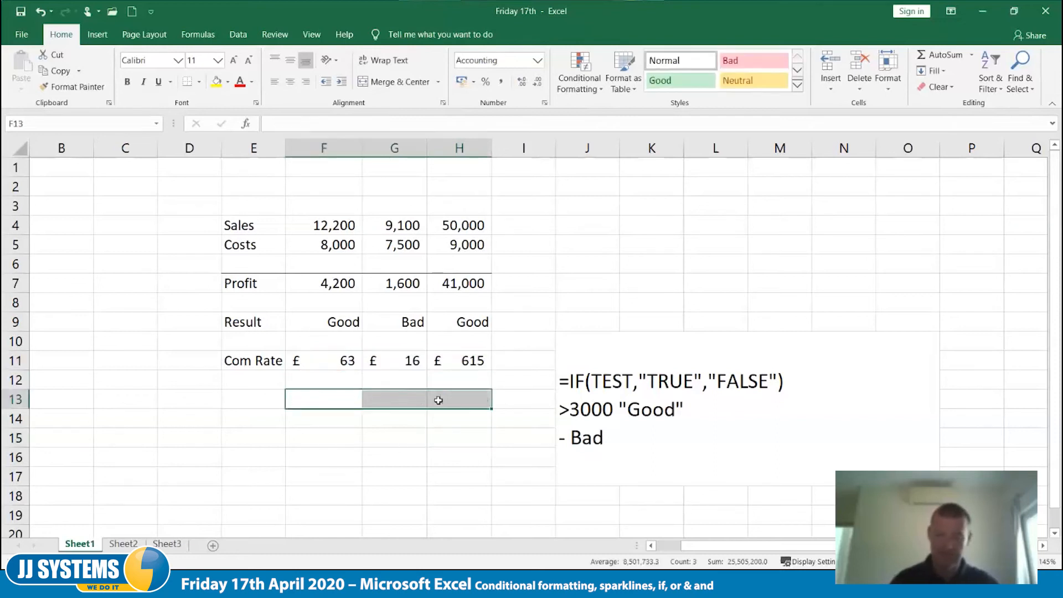
pyautogui.click(369, 455)
# Step: Resize columns F to H to one equal width
pyautogui.click(344, 369)
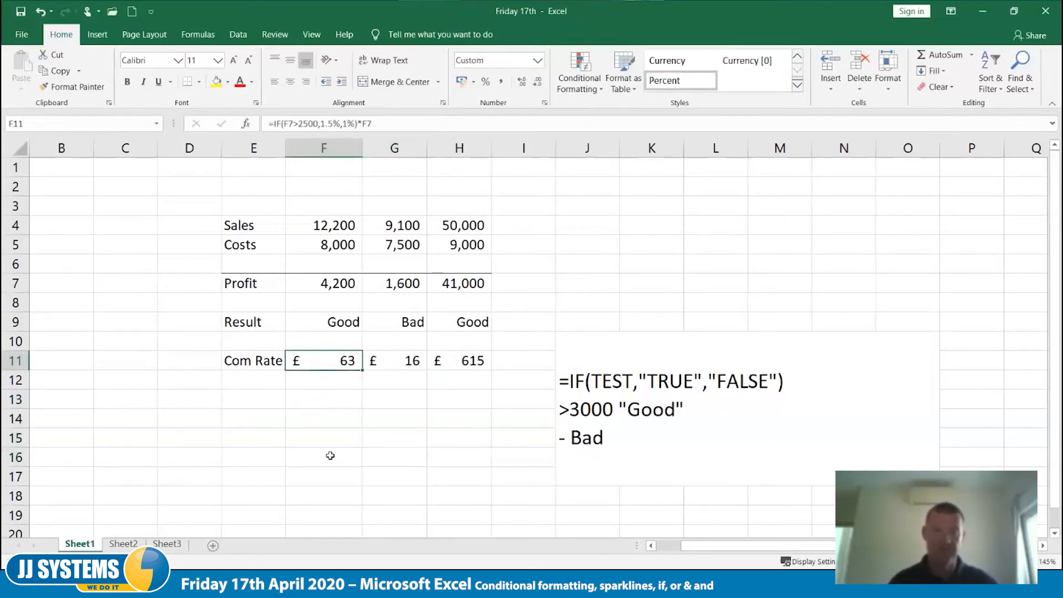
pyautogui.moveTo(351, 147); pyautogui.dragTo(465, 148)
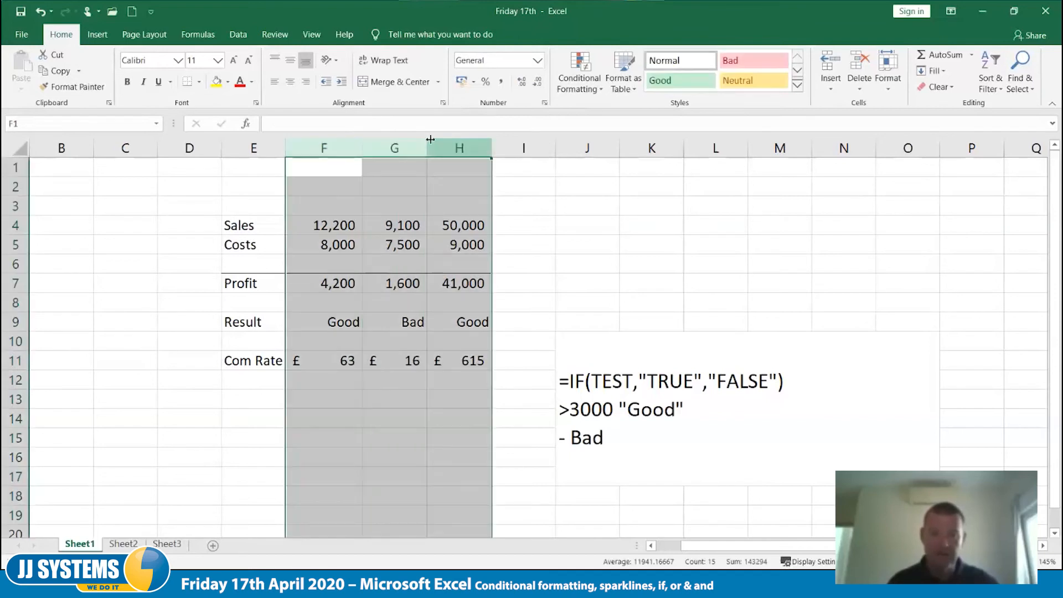
pyautogui.moveTo(365, 148); pyautogui.dragTo(359, 148)
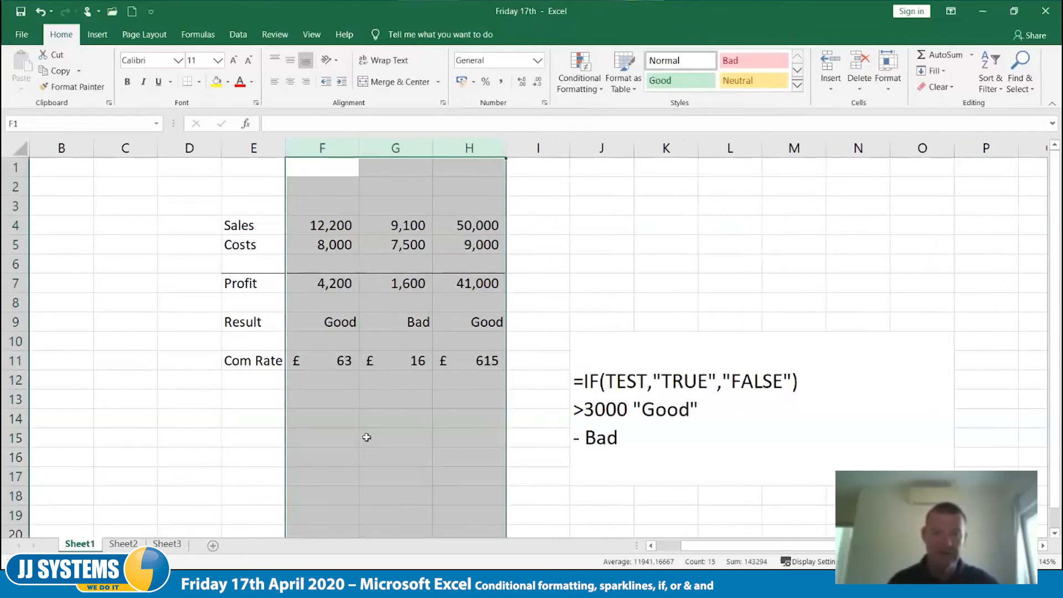
pyautogui.click(355, 447)
# Step: Examine the combined IF and multiplication formula in F11
pyautogui.click(332, 360)
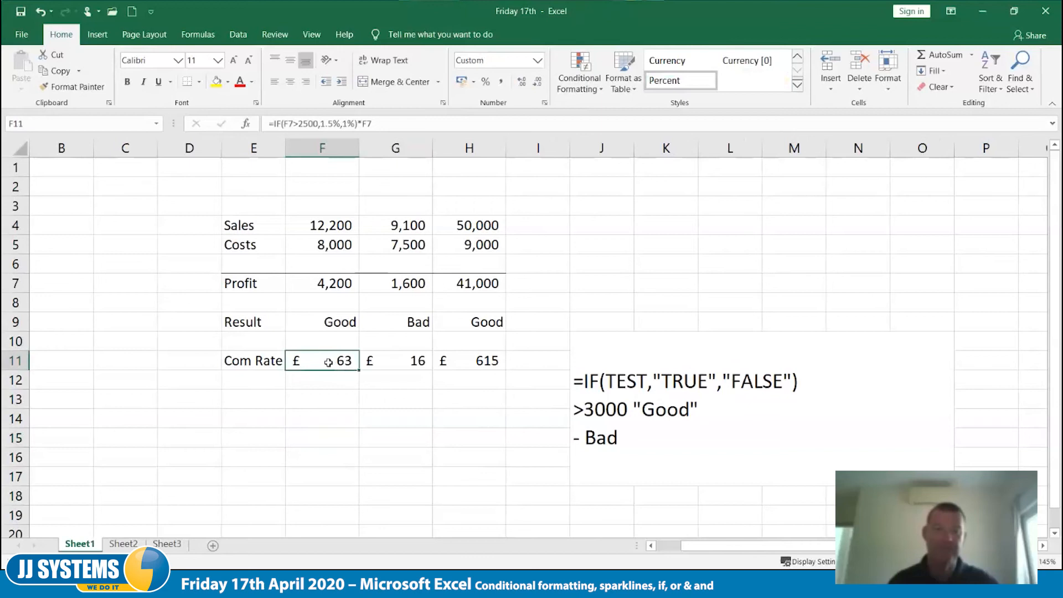
pyautogui.doubleClick(328, 360)
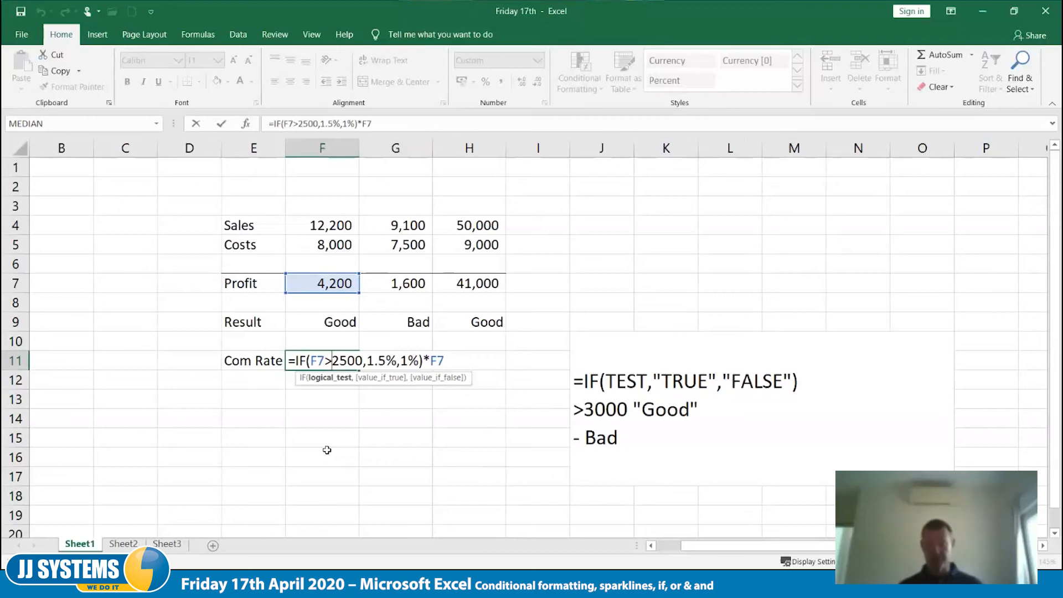
pyautogui.hotkey('ctrl', 'Return')
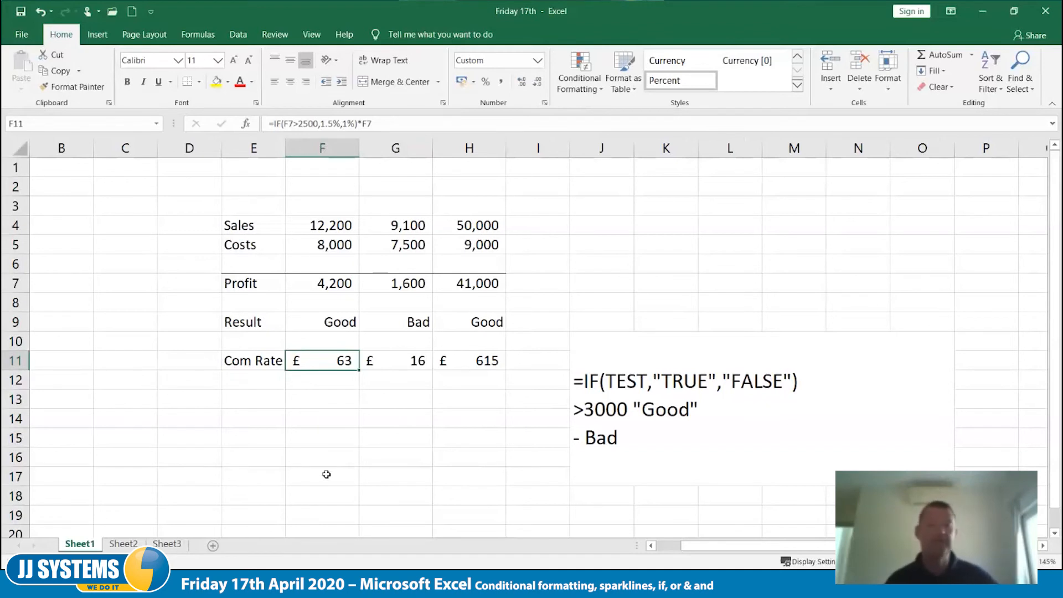
# Step: Switch to Sheet3 and centre the contents of the Analysis column in the product table
pyautogui.click(166, 544)
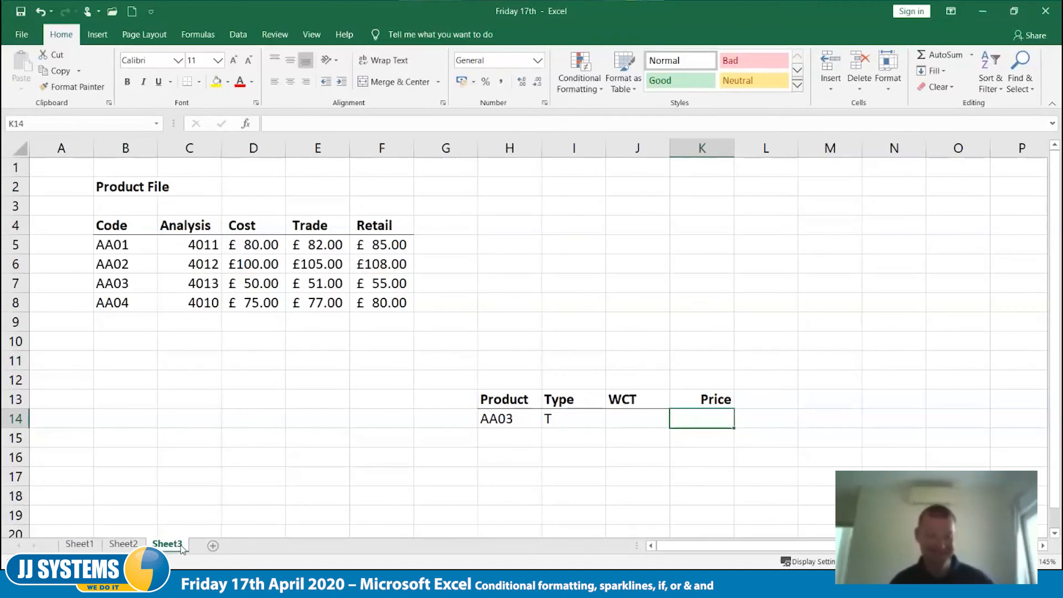
pyautogui.click(80, 544)
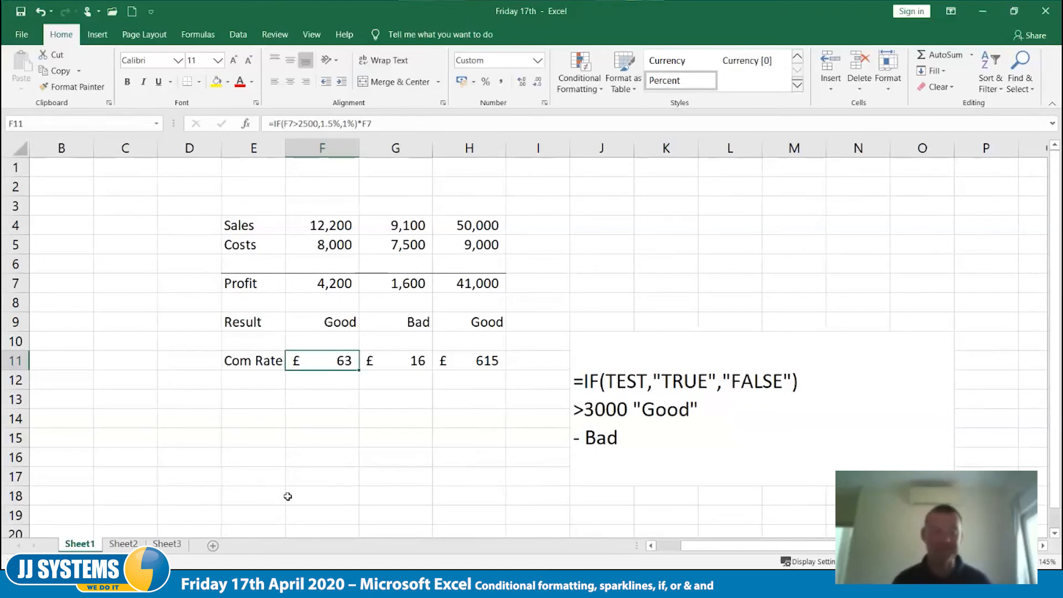
pyautogui.click(180, 545)
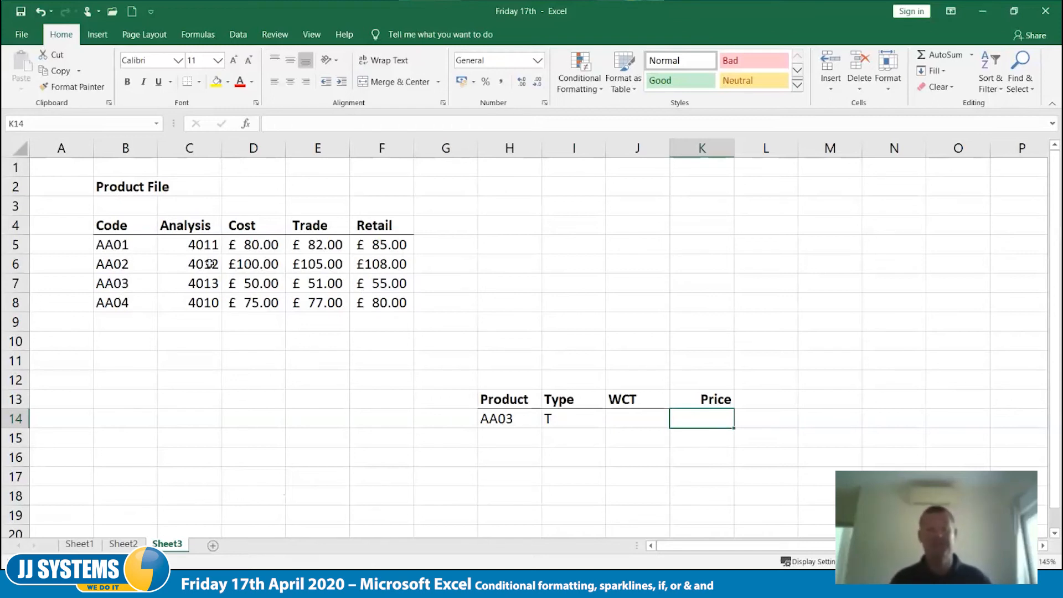
pyautogui.click(189, 149)
pyautogui.click(290, 81)
pyautogui.click(276, 337)
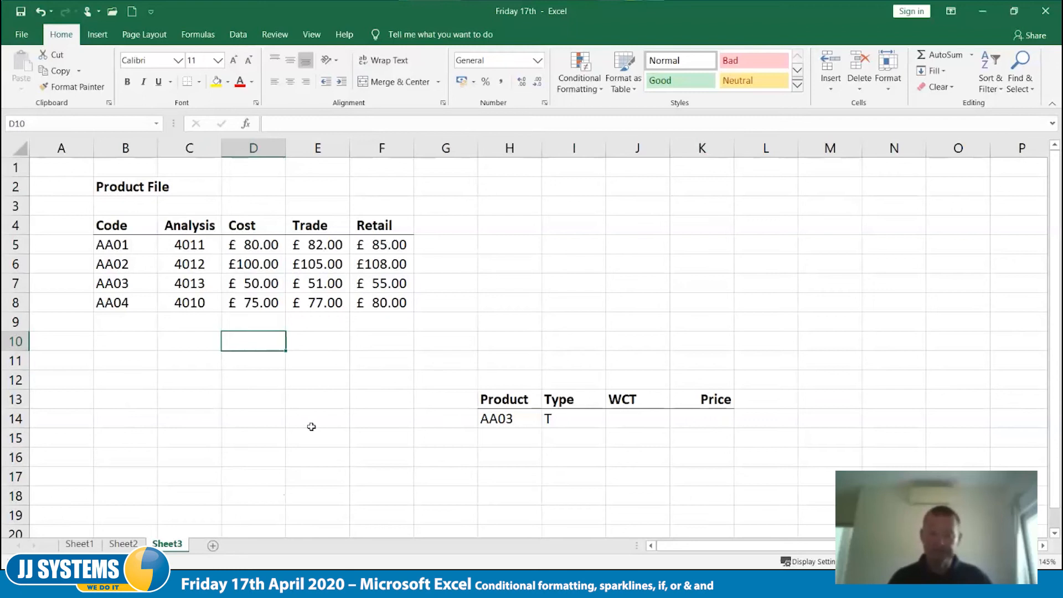
# Step: Enter =VLOOKUP(H14,B4:F8,5,FALSE) in K14 to return the retail price of the product
pyautogui.click(497, 422)
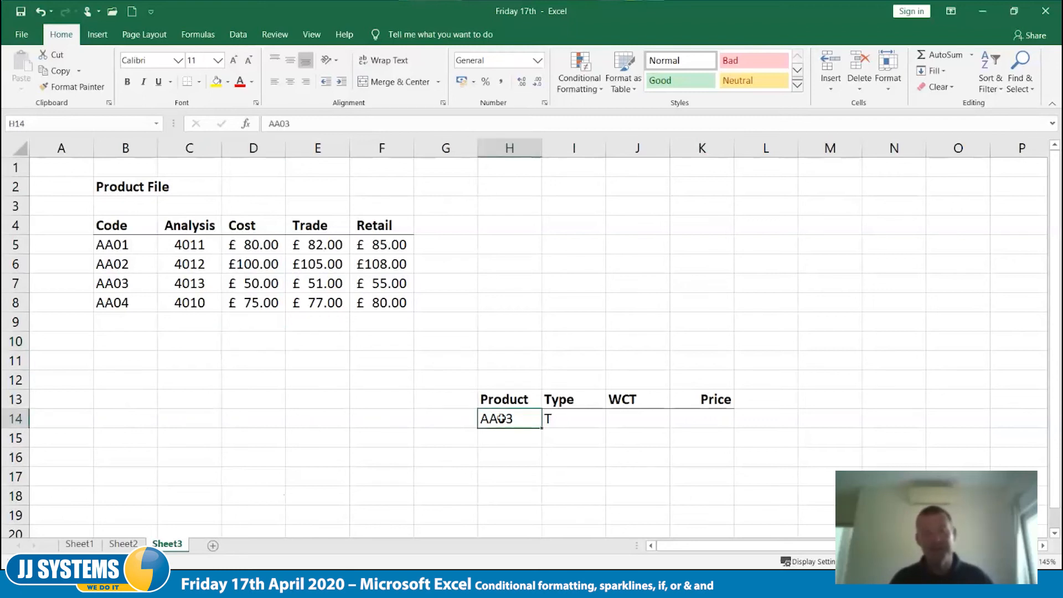
pyautogui.click(689, 422)
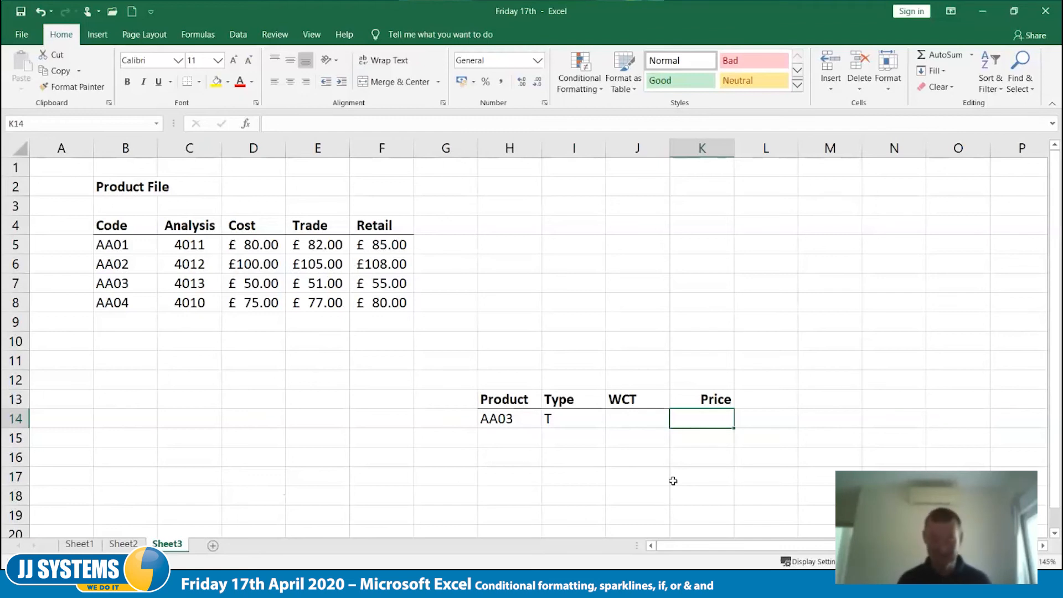
pyautogui.write('=vl')
pyautogui.press('Tab')
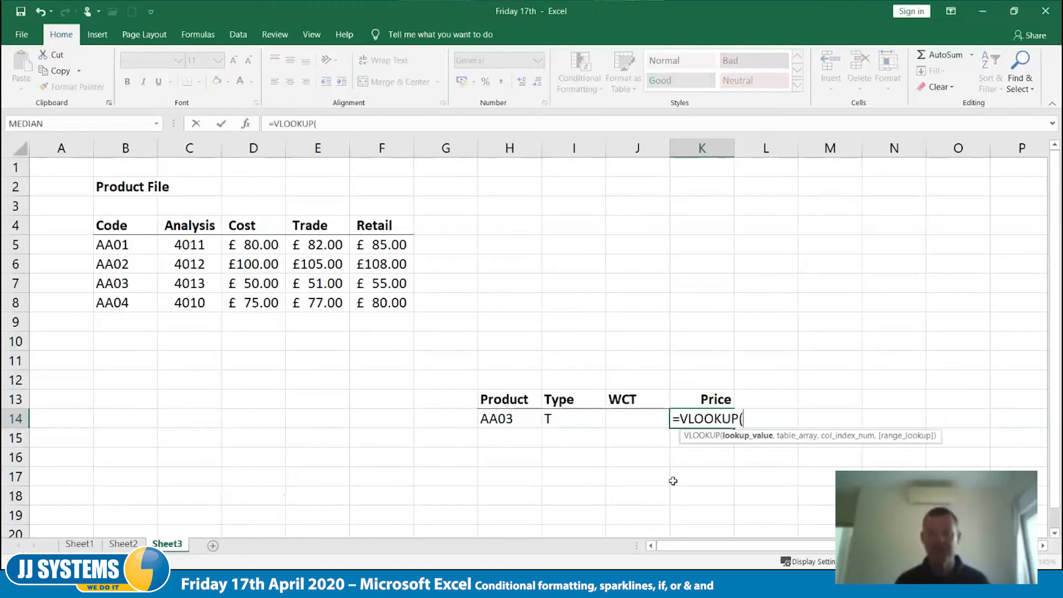
pyautogui.click(516, 421)
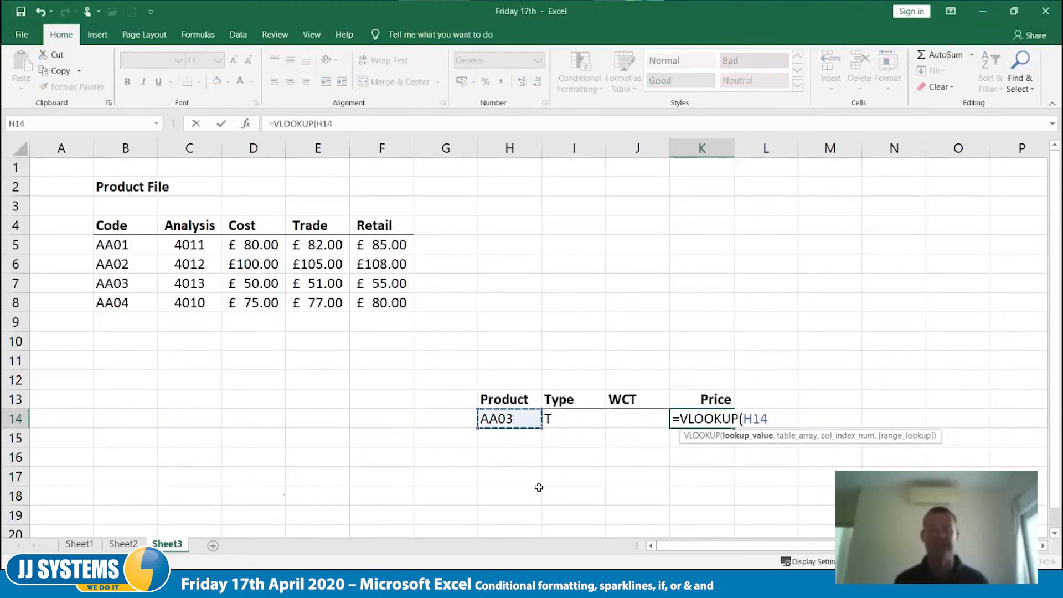
pyautogui.write(',')
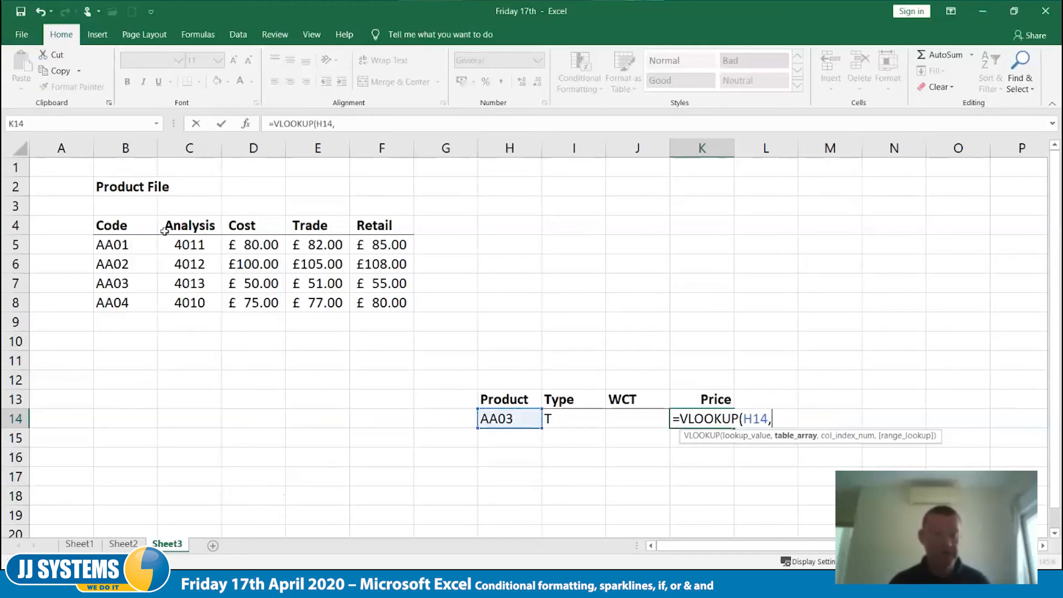
pyautogui.moveTo(142, 226); pyautogui.dragTo(367, 295)
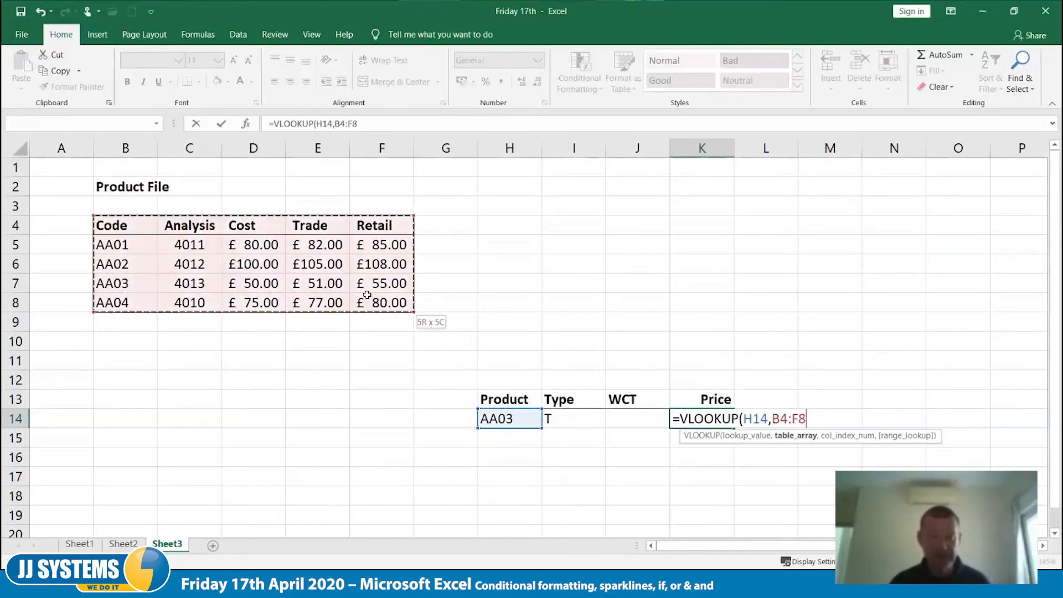
pyautogui.write(',')
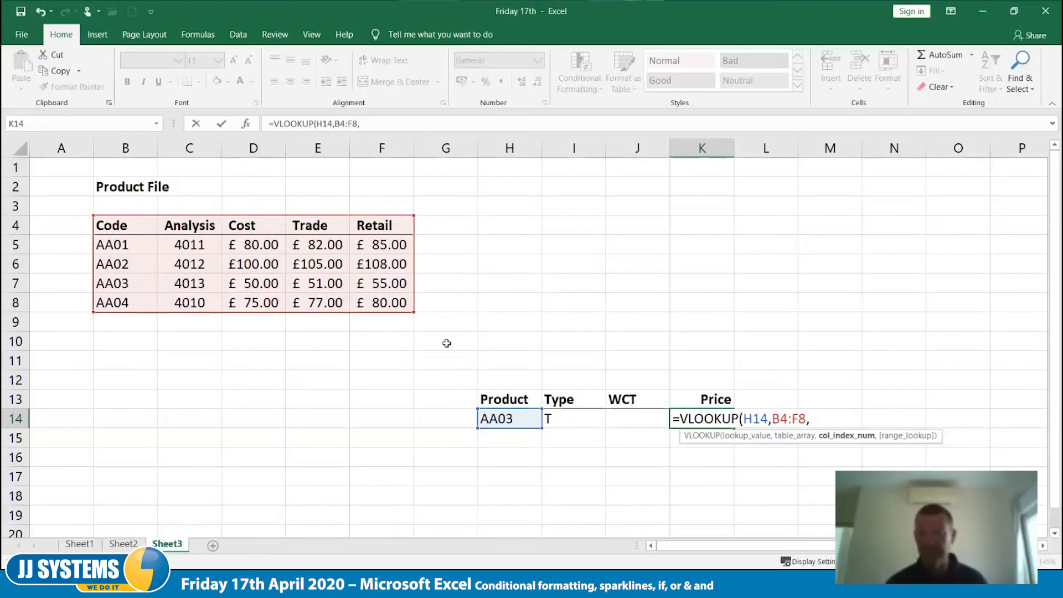
pyautogui.write('5')
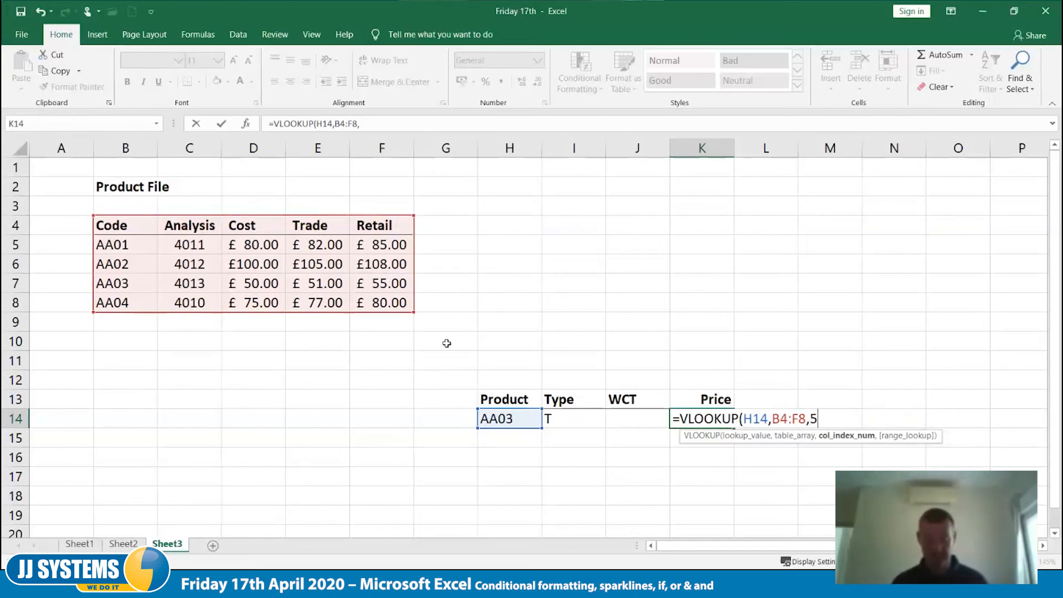
pyautogui.write(',')
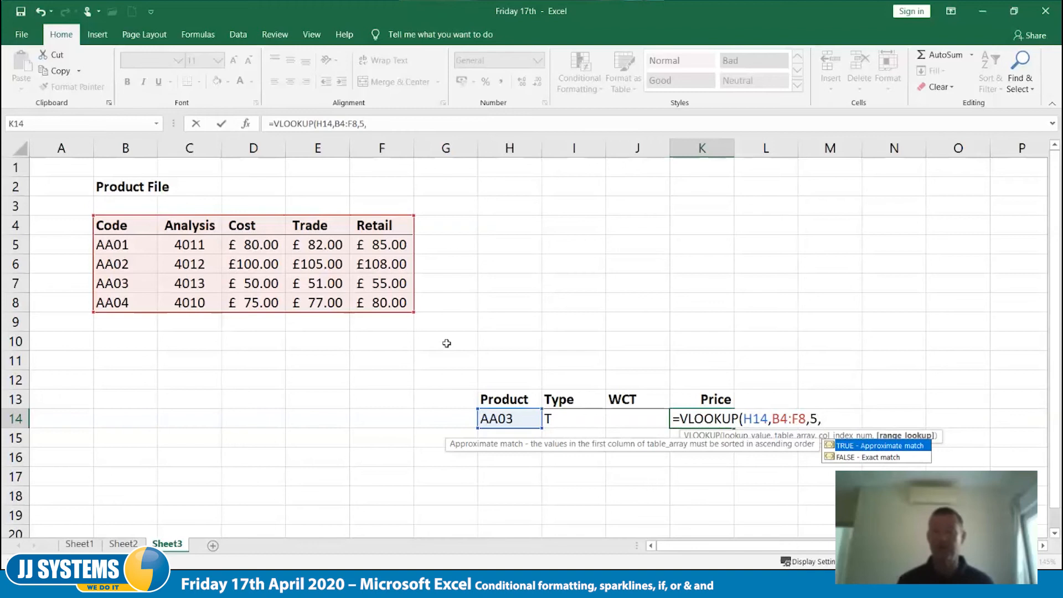
pyautogui.press('Down')
pyautogui.press('Tab')
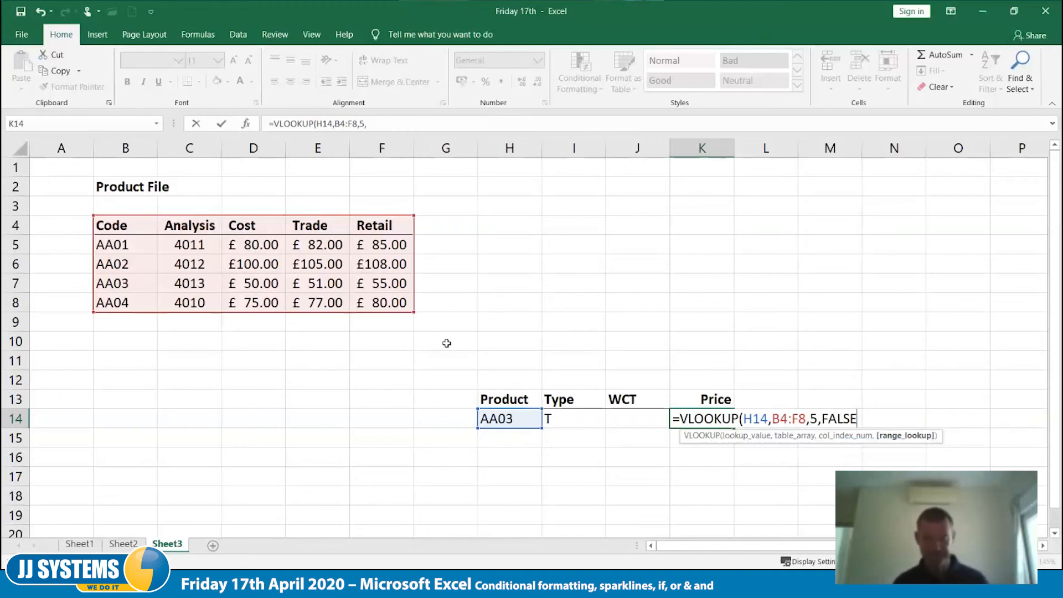
pyautogui.write(')')
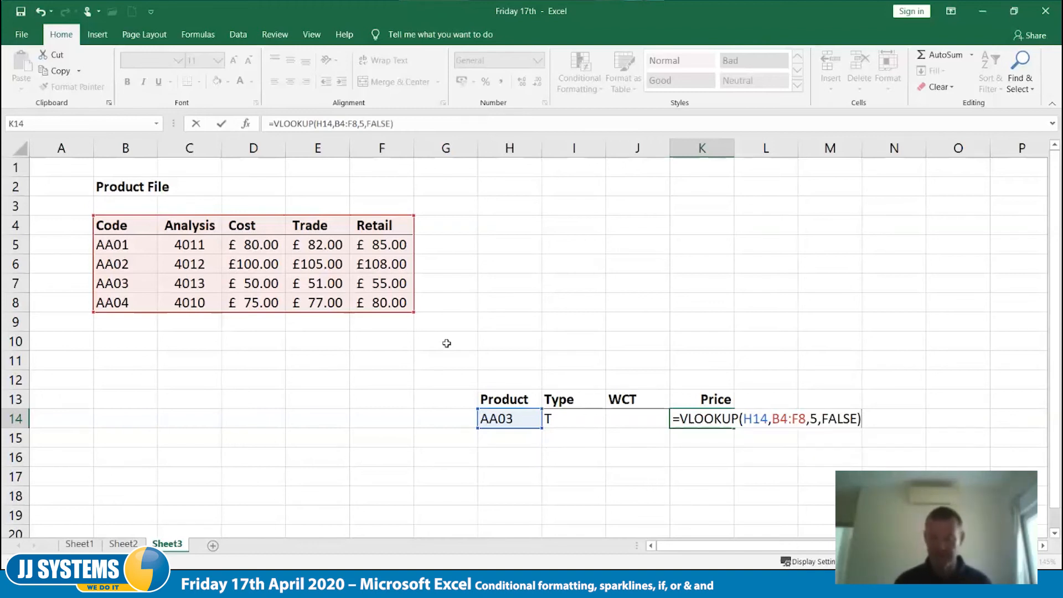
pyautogui.press('Tab')
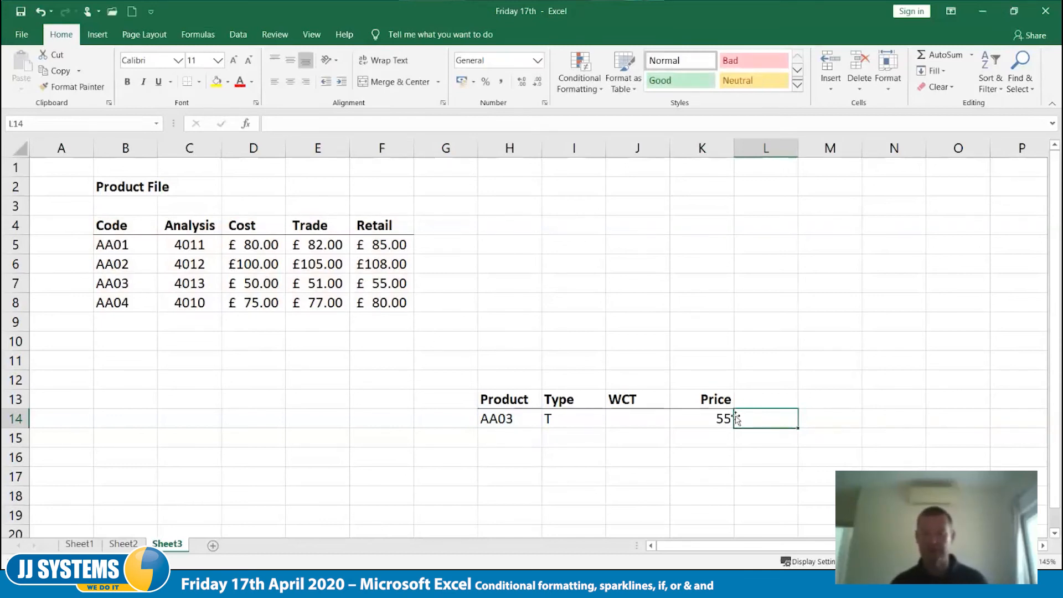
# Step: Change the product code in H14 to AA02 to test the lookup
pyautogui.click(500, 418)
pyautogui.press('F2')
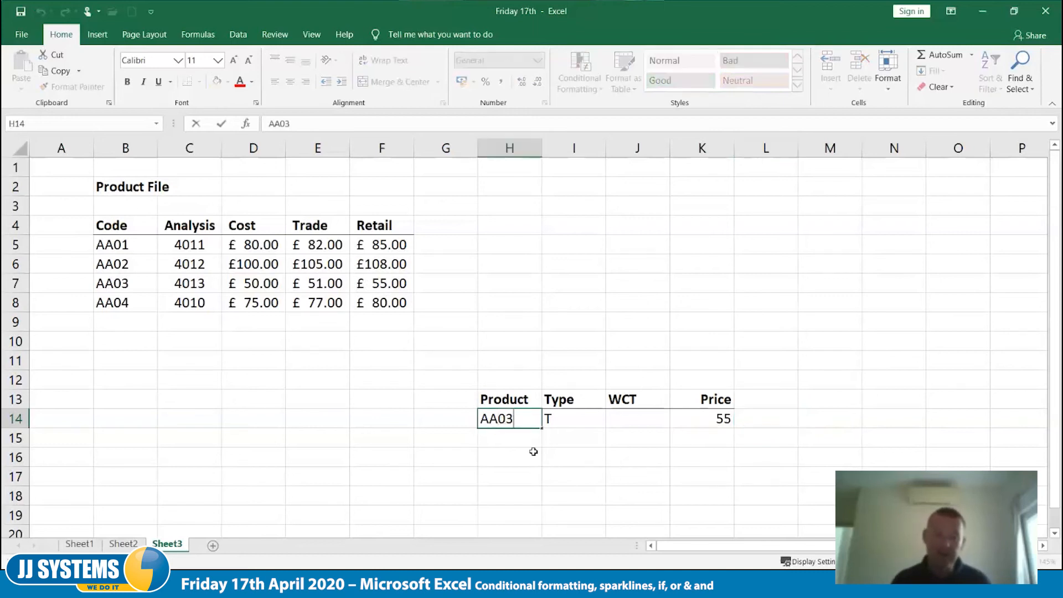
pyautogui.press('BackSpace')
pyautogui.write('2')
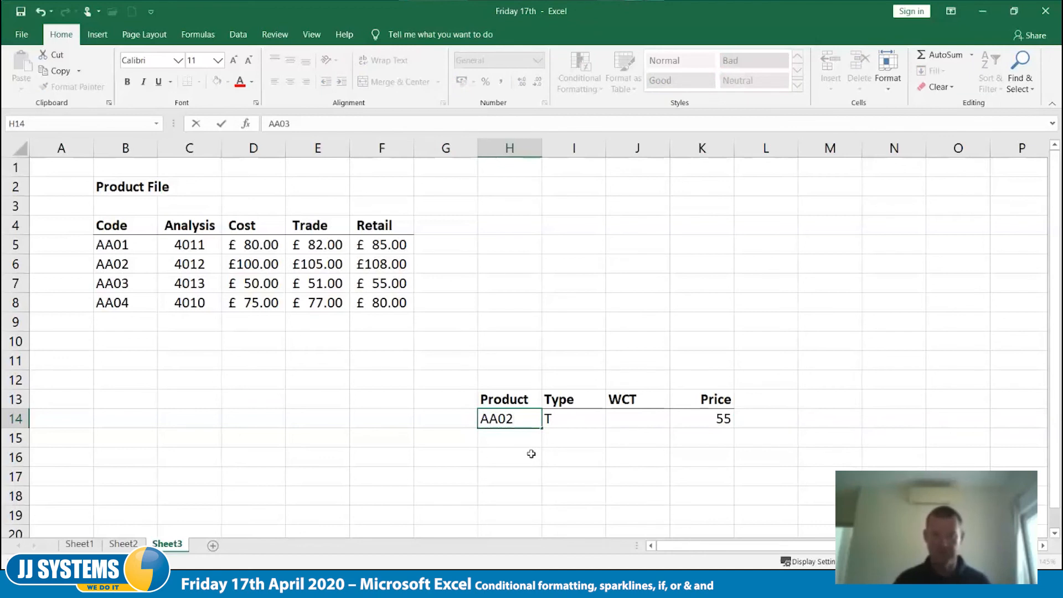
pyautogui.press('Tab')
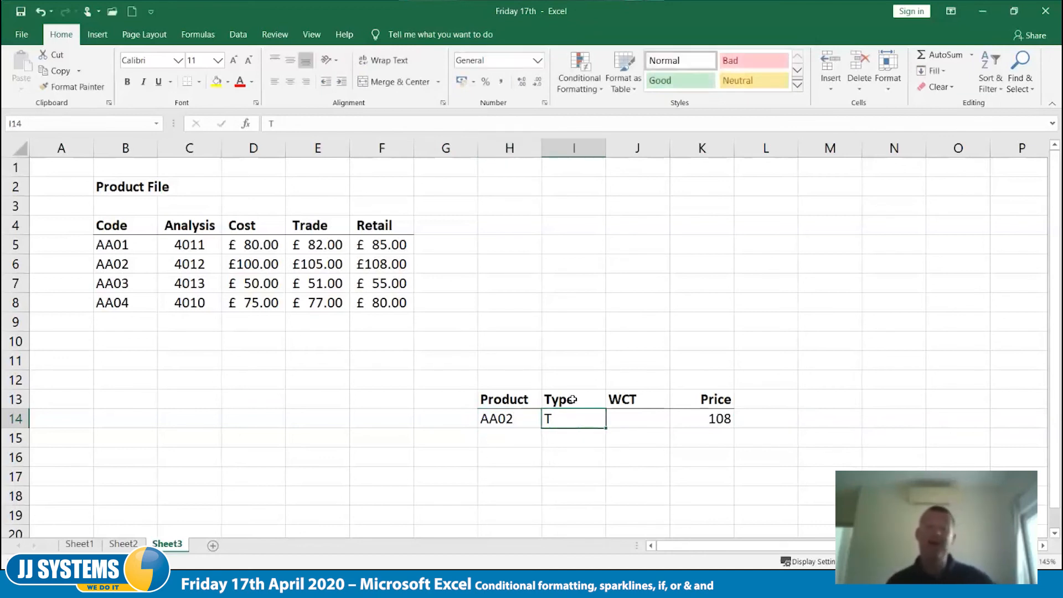
# Step: Centre the contents of column I, which holds the Type entries
pyautogui.click(574, 148)
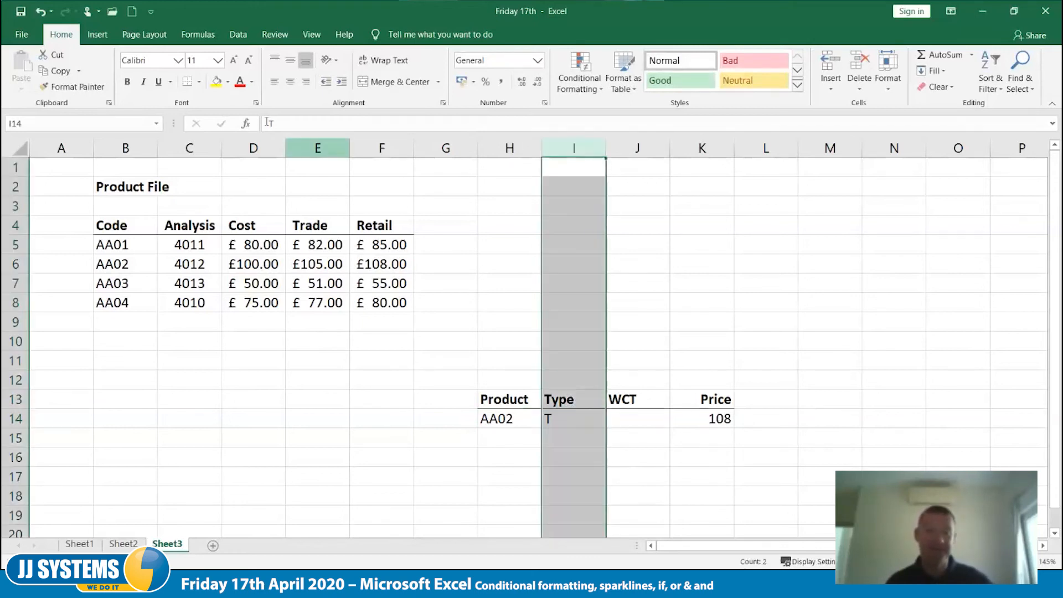
pyautogui.click(290, 81)
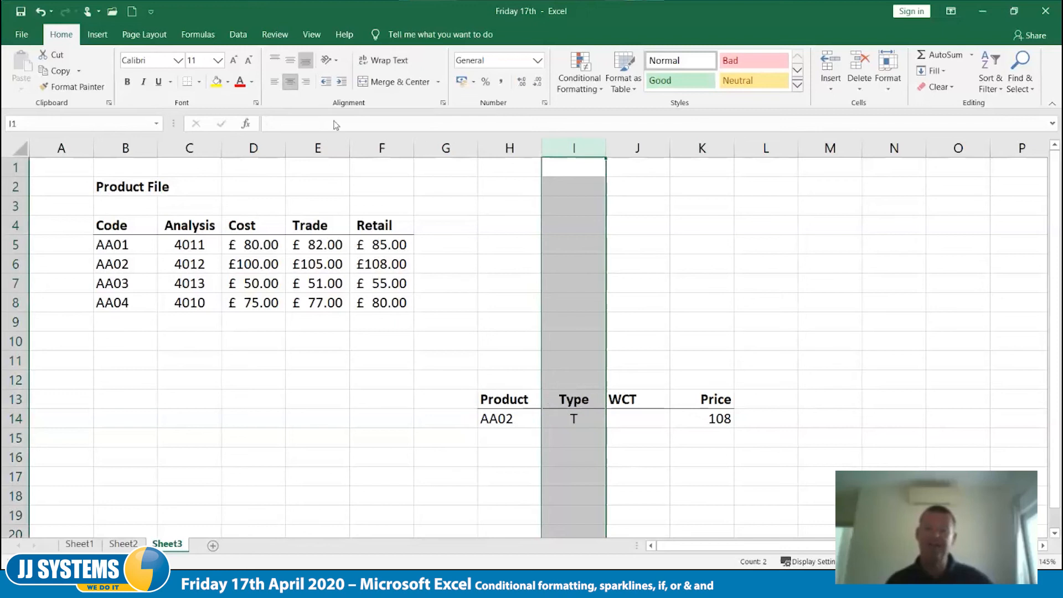
pyautogui.click(672, 426)
pyautogui.click(570, 419)
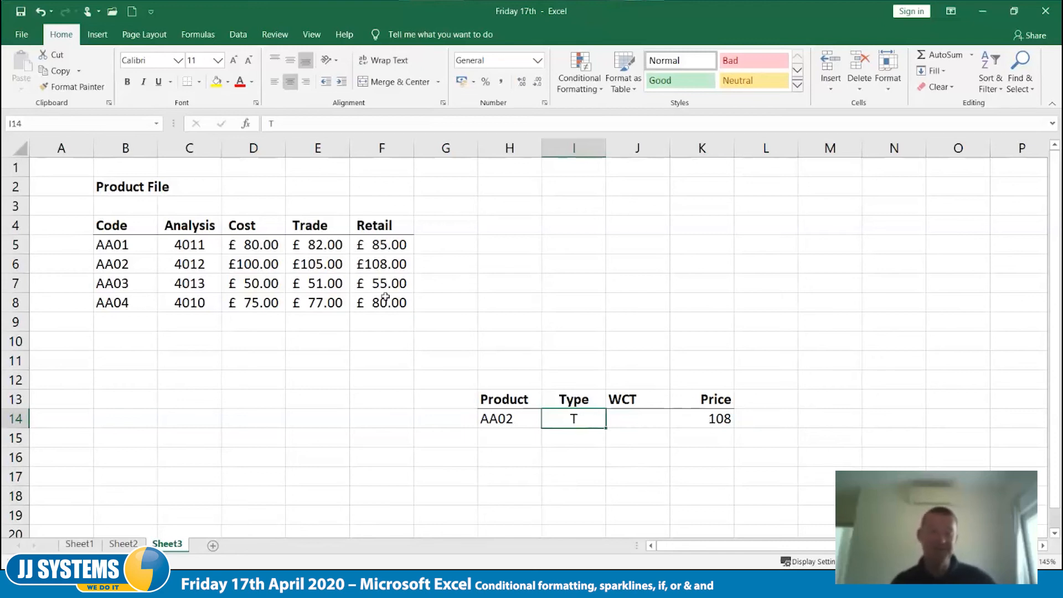
# Step: Wrap the VLOOKUP in K14 in an IF that tests I14="t", keeping the lookup as the value if true
pyautogui.click(720, 425)
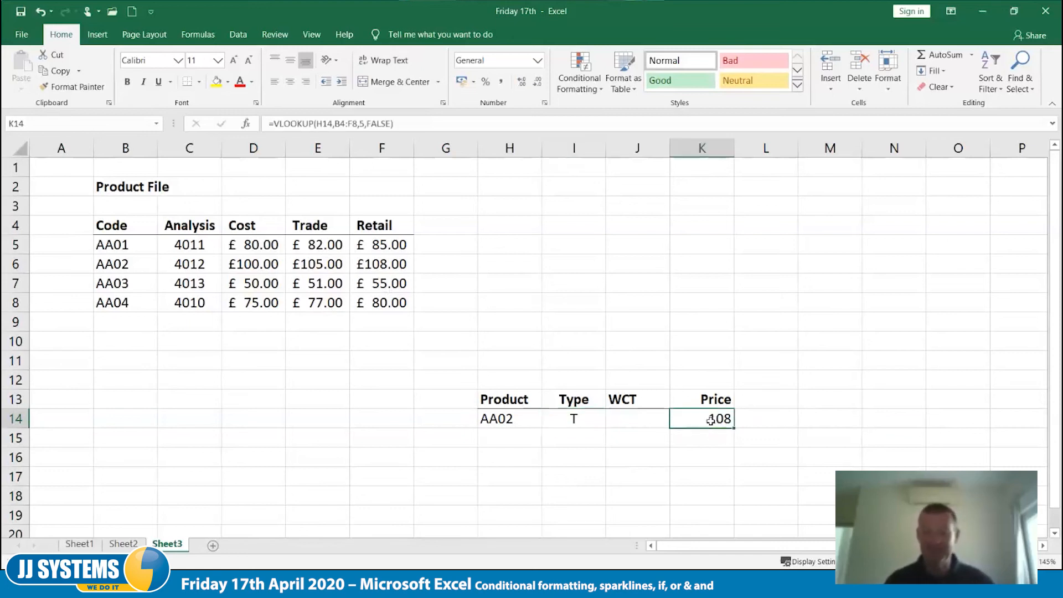
pyautogui.doubleClick(711, 421)
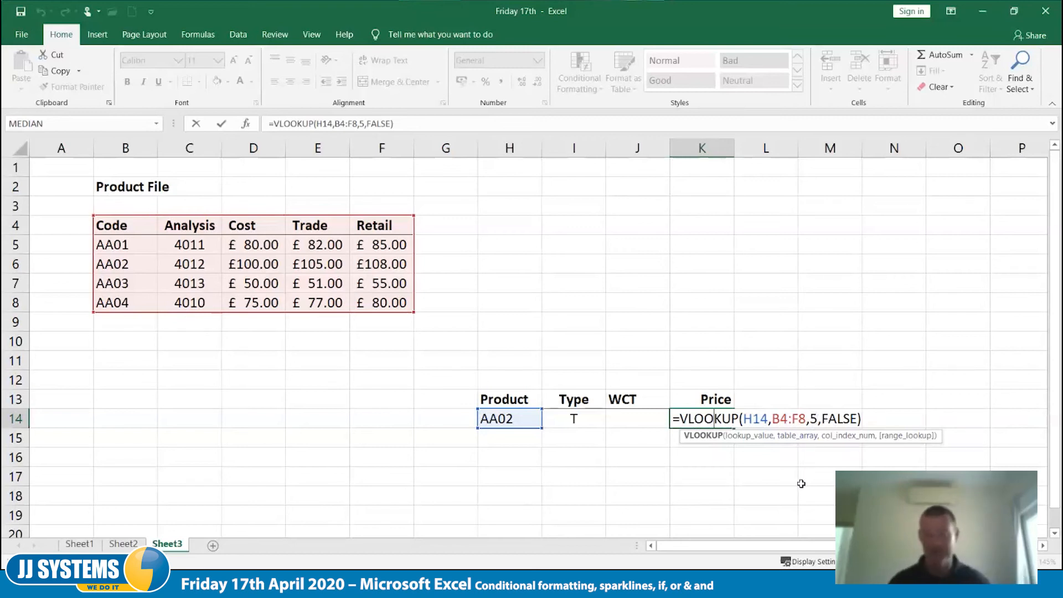
pyautogui.press('Left')
pyautogui.press('Left')
pyautogui.press('Left')
pyautogui.press('Left')
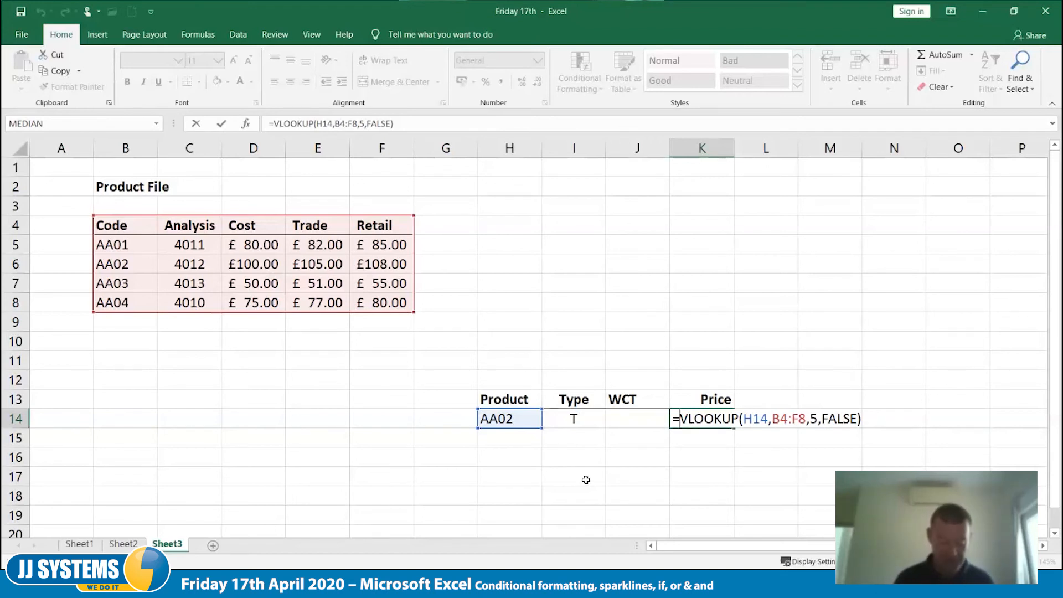
pyautogui.write('if')
pyautogui.write('(')
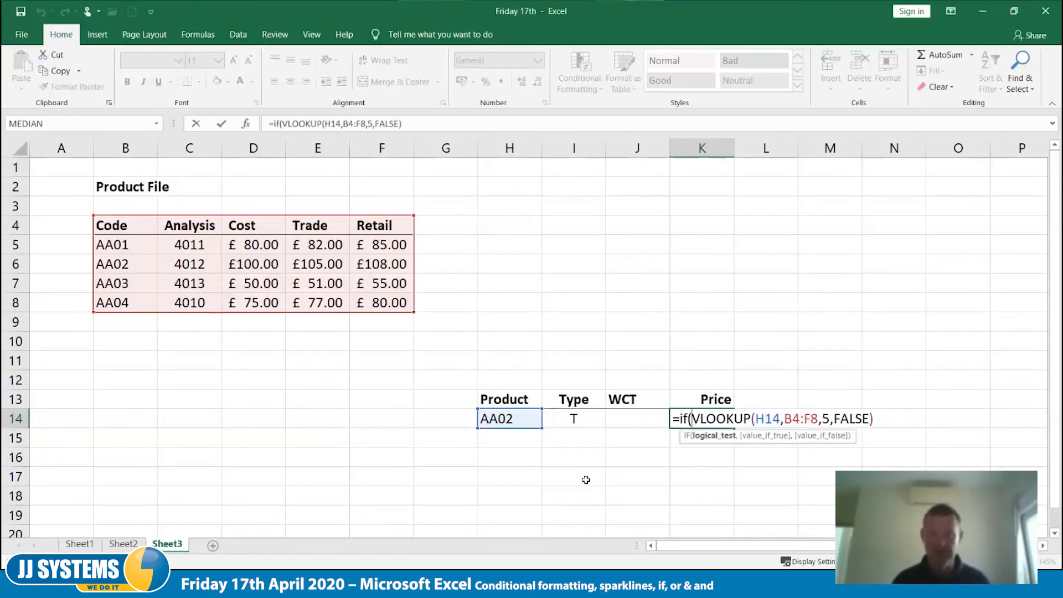
pyautogui.click(586, 419)
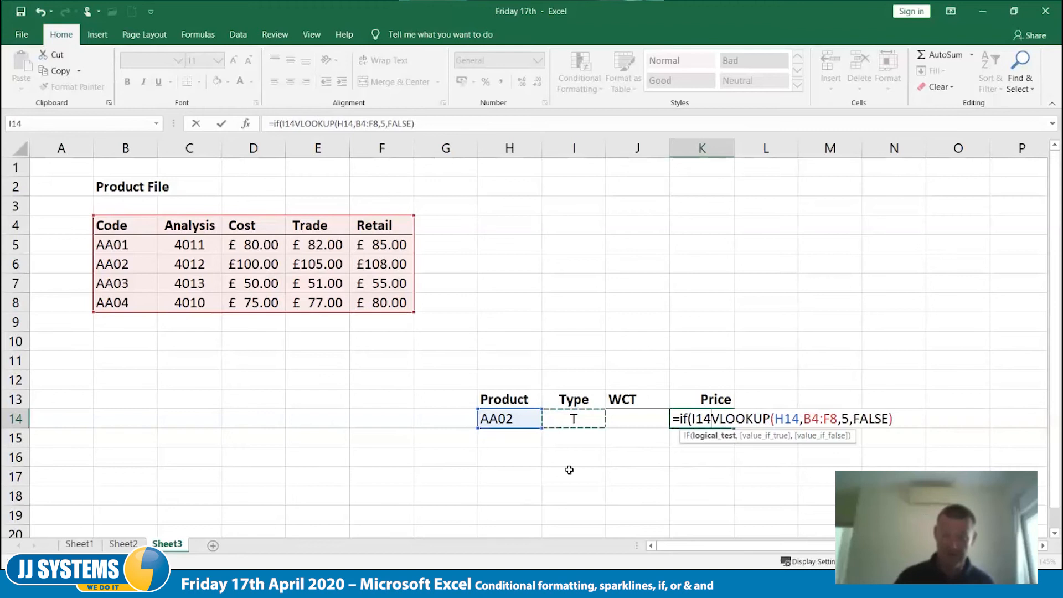
pyautogui.write('=')
pyautogui.write('"t')
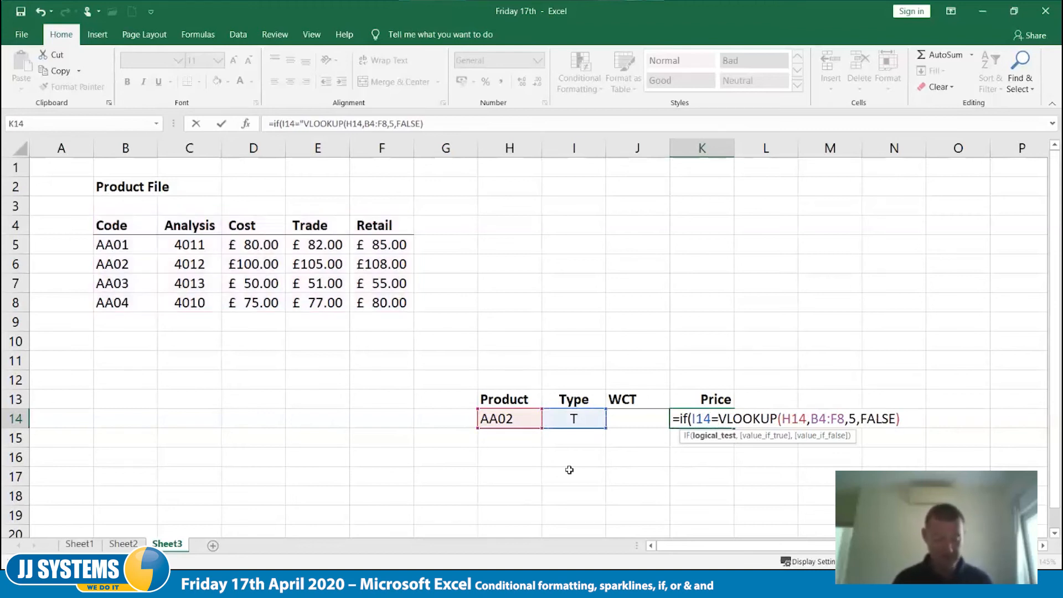
pyautogui.write('"')
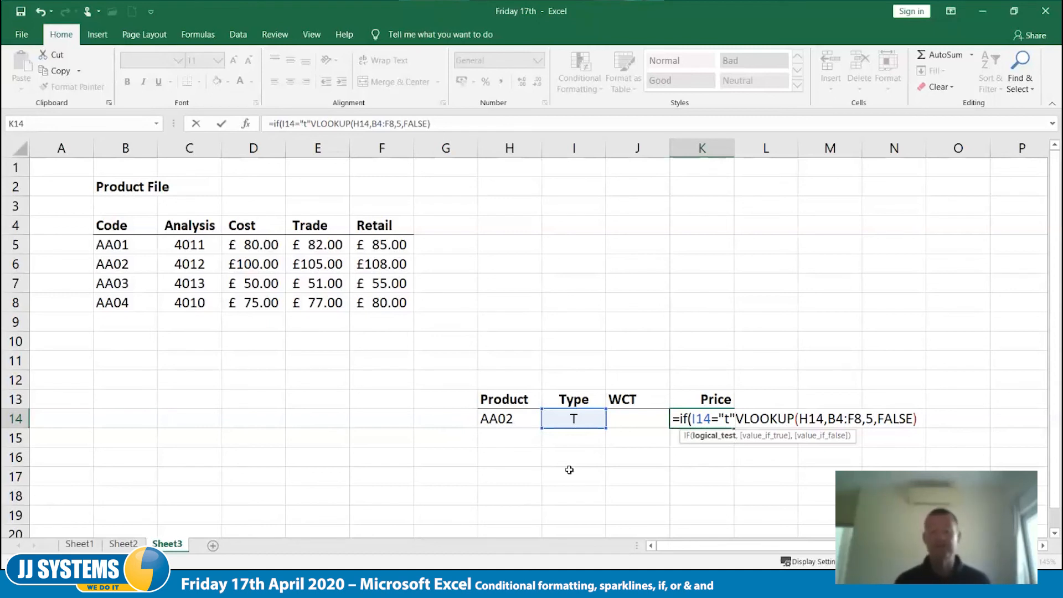
pyautogui.write(',')
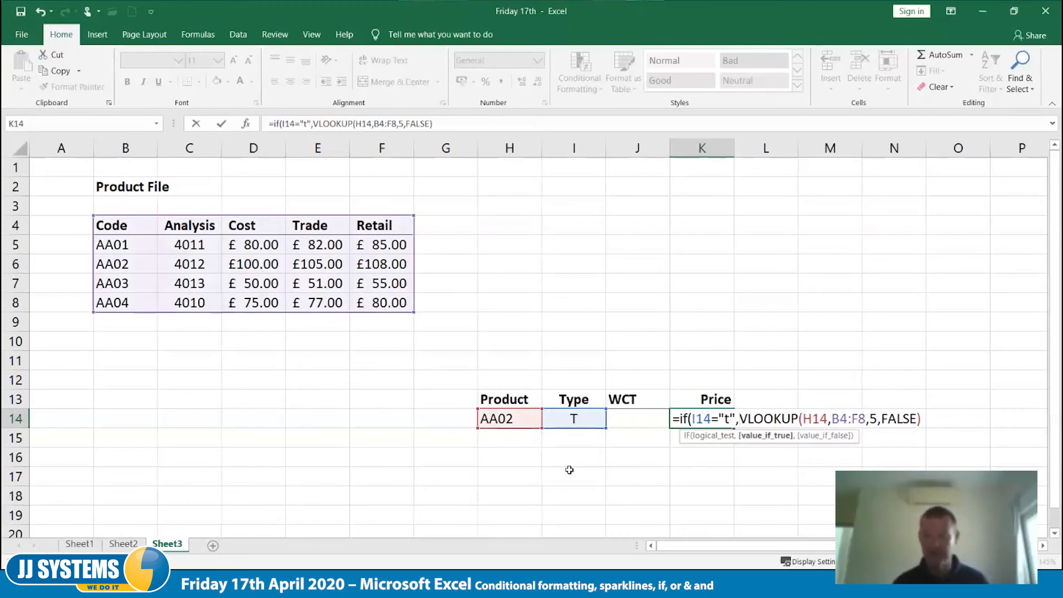
# Step: Set the column index of the value-if-true VLOOKUP in K14 to 4 for the trade price
pyautogui.press('Right')
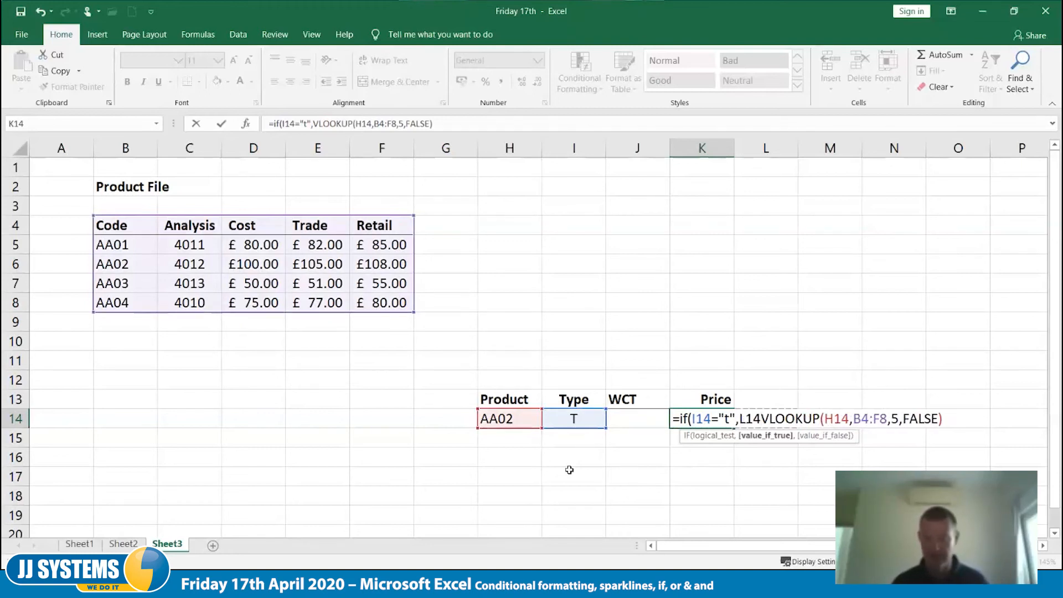
pyautogui.press('BackSpace')
pyautogui.press('BackSpace')
pyautogui.press('BackSpace')
pyautogui.press('Right')
pyautogui.press('Right')
pyautogui.press('Right')
pyautogui.press('Right')
pyautogui.press('Right')
pyautogui.press('Right')
pyautogui.press('Right')
pyautogui.press('Right')
pyautogui.press('Right')
pyautogui.press('Right')
pyautogui.press('Right')
pyautogui.press('Right')
pyautogui.press('Right')
pyautogui.press('Right')
pyautogui.press('Right')
pyautogui.press('Right')
pyautogui.press('Right')
pyautogui.press('Right')
pyautogui.press('Right')
pyautogui.press('BackSpace')
pyautogui.write('4')
# Step: Begin a second VLOOKUP as the value if false in K14's IF, with H14 as its lookup value
pyautogui.press('Right')
pyautogui.press('Right')
pyautogui.press('Right')
pyautogui.press('Right')
pyautogui.press('Right')
pyautogui.press('Right')
pyautogui.press('Right')
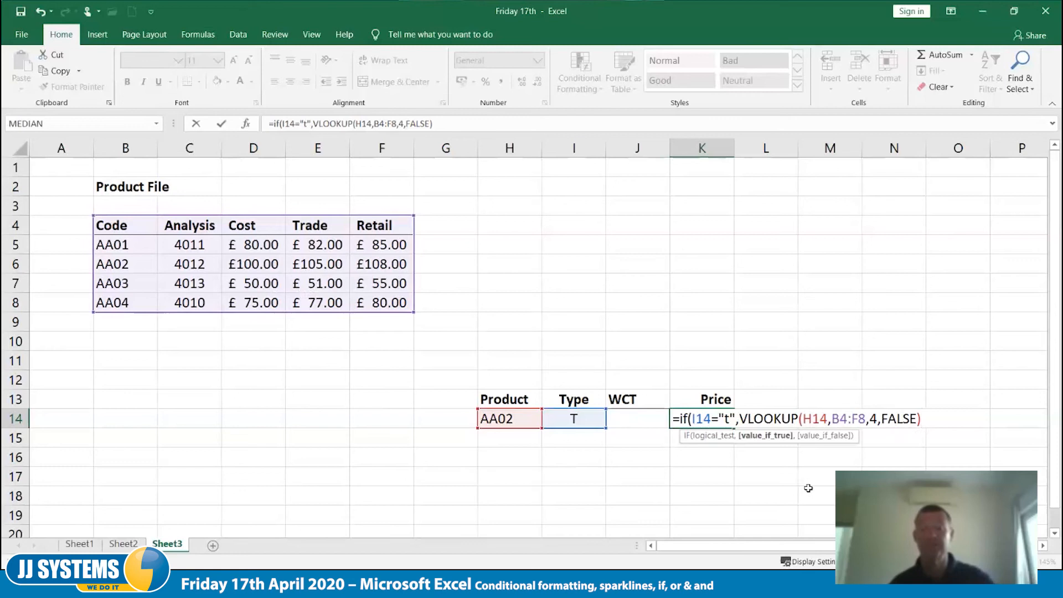
pyautogui.write(',')
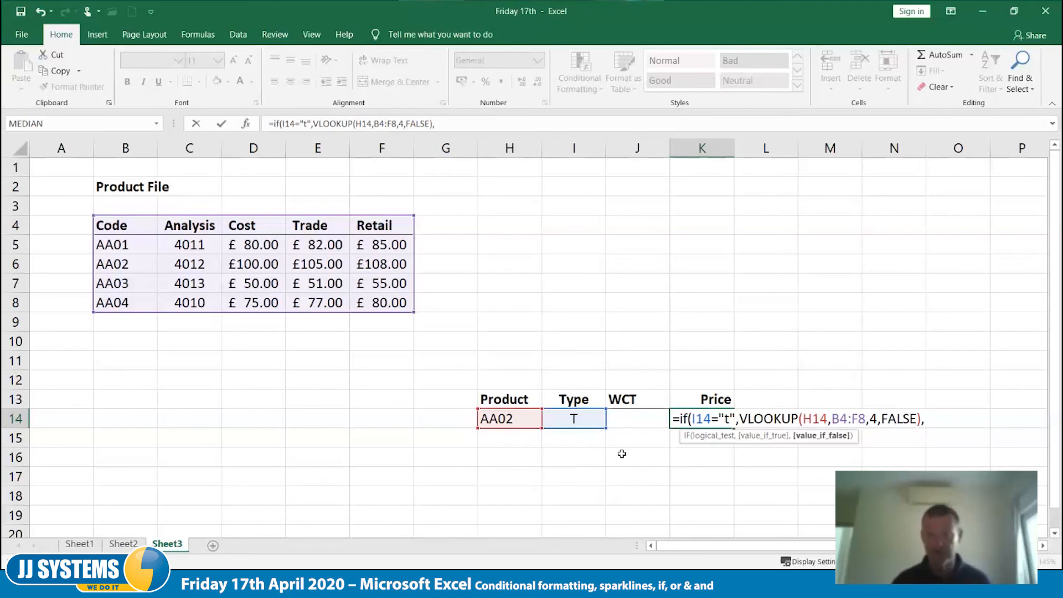
pyautogui.write('v')
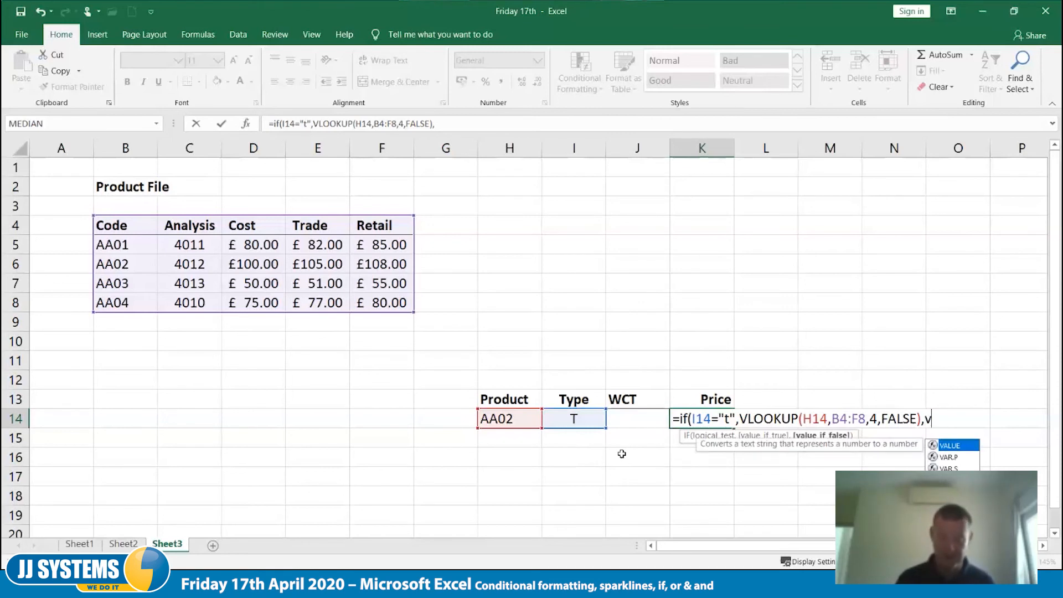
pyautogui.write('lo')
pyautogui.press('Tab')
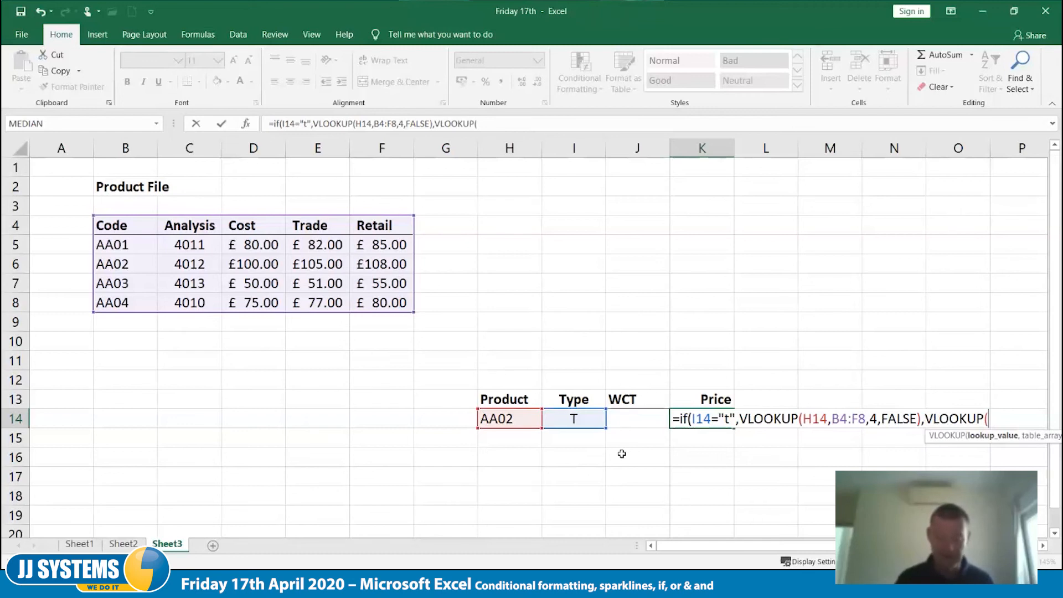
pyautogui.write('h14')
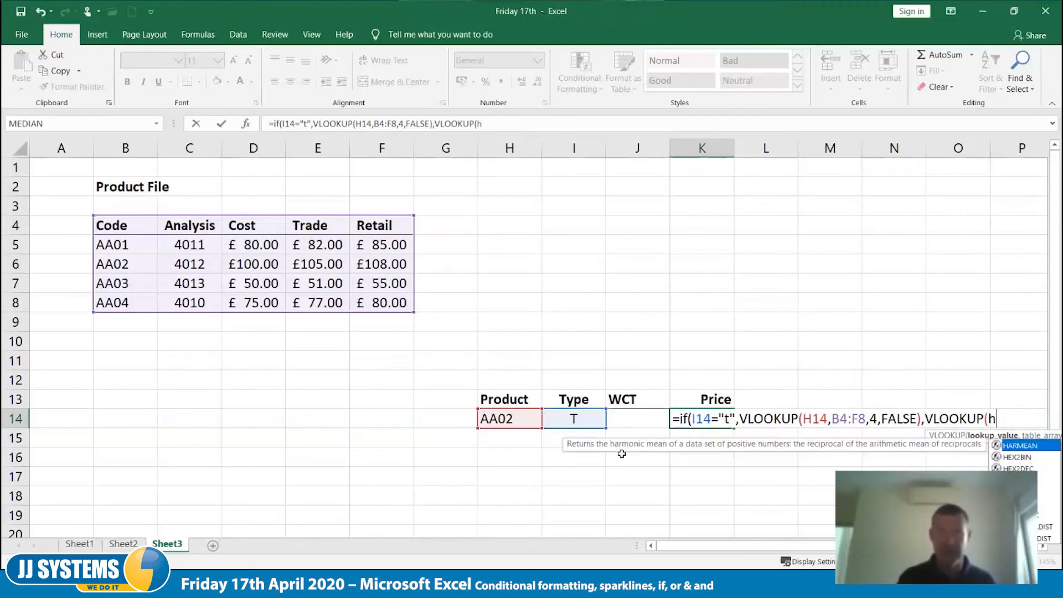
pyautogui.write(',')
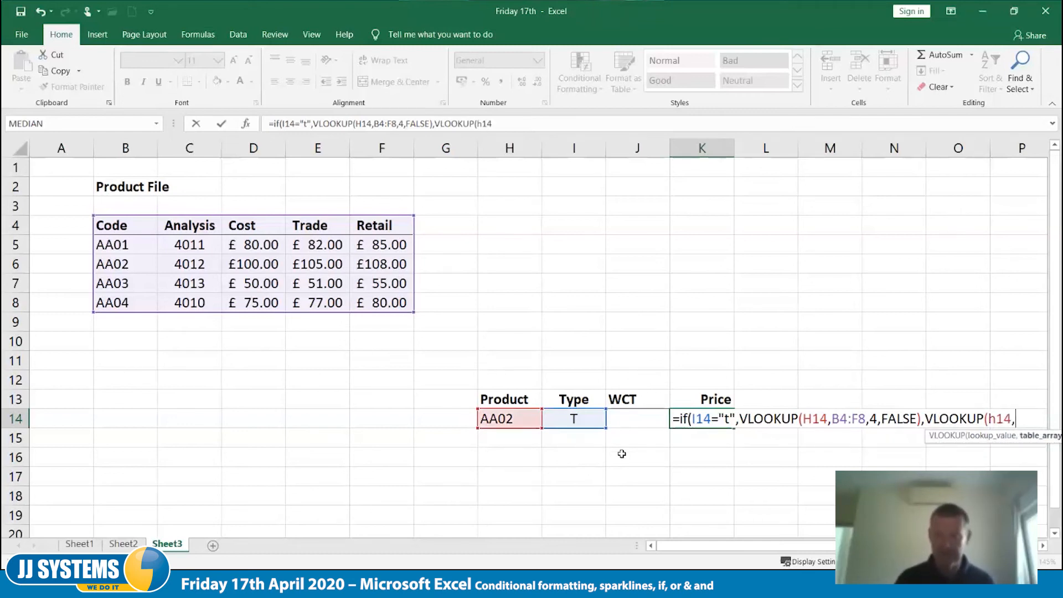
# Step: Complete the second VLOOKUP in K14 with table B4:F8, column index 5 and FALSE, and enter the combined formula
pyautogui.write('b4:')
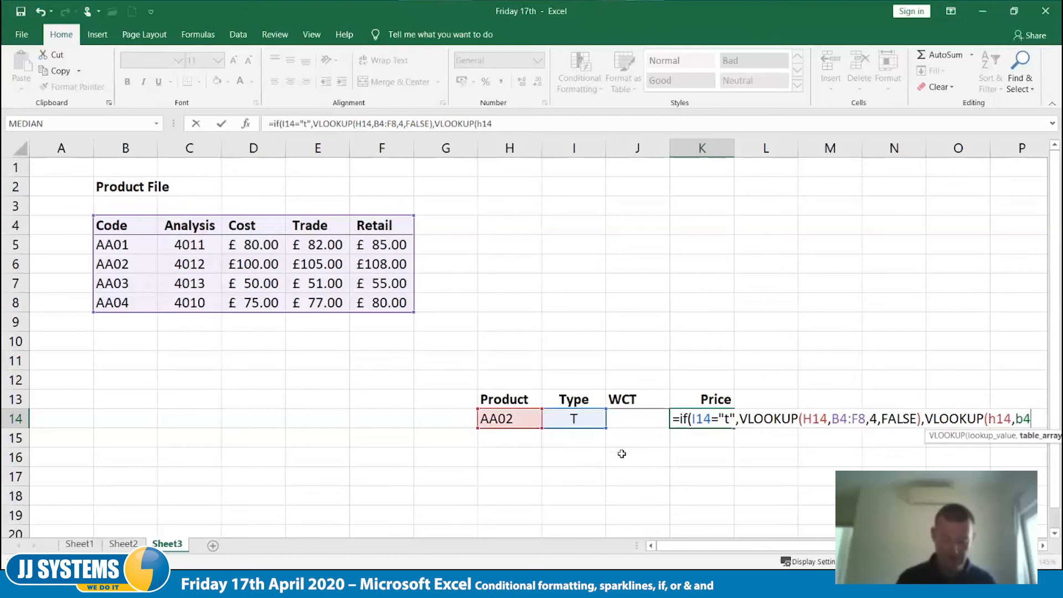
pyautogui.write('f8')
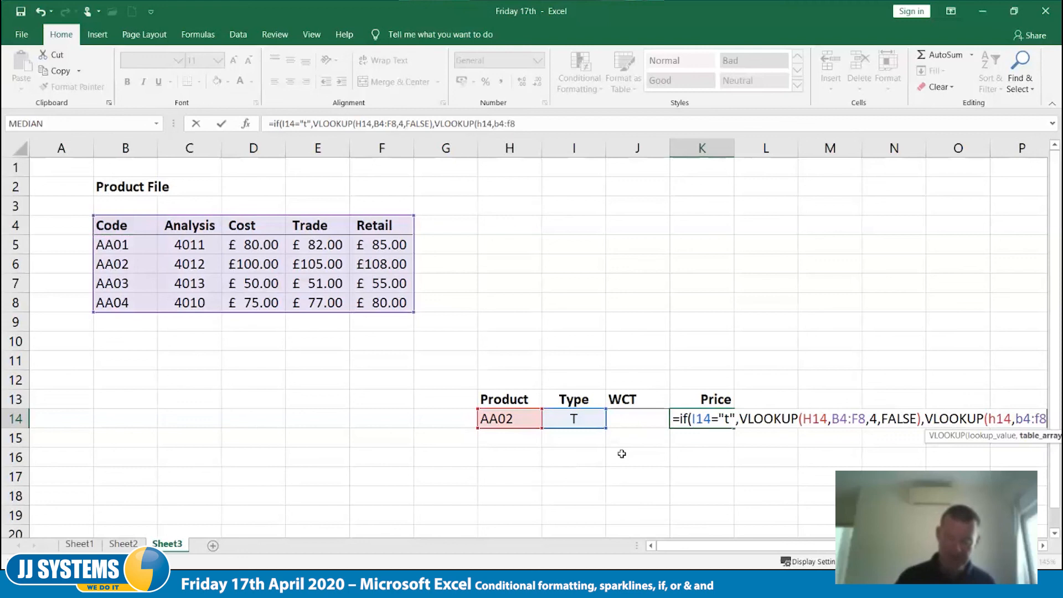
pyautogui.write(',5,')
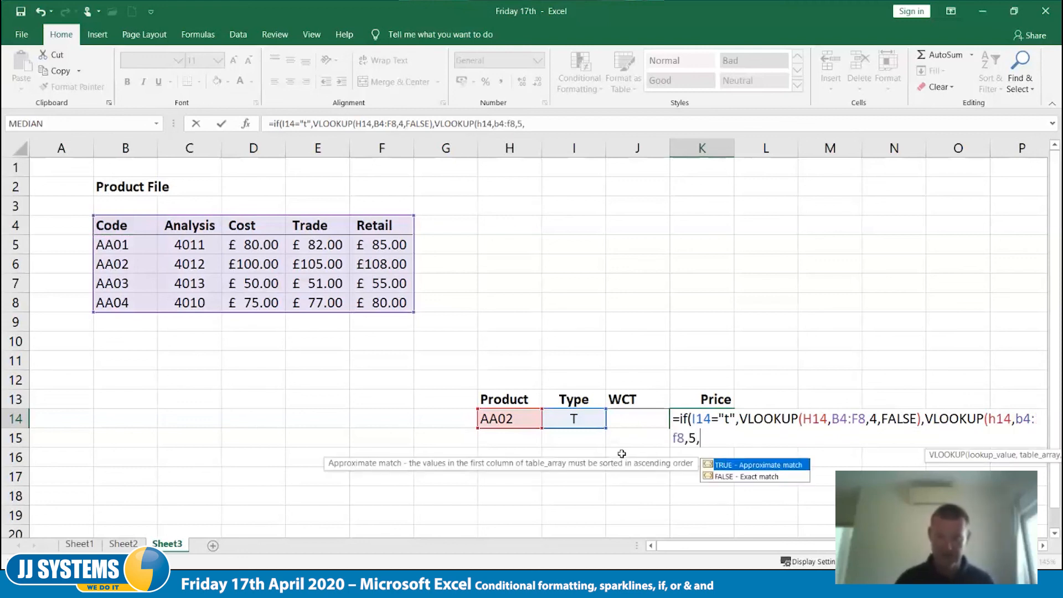
pyautogui.press('Tab')
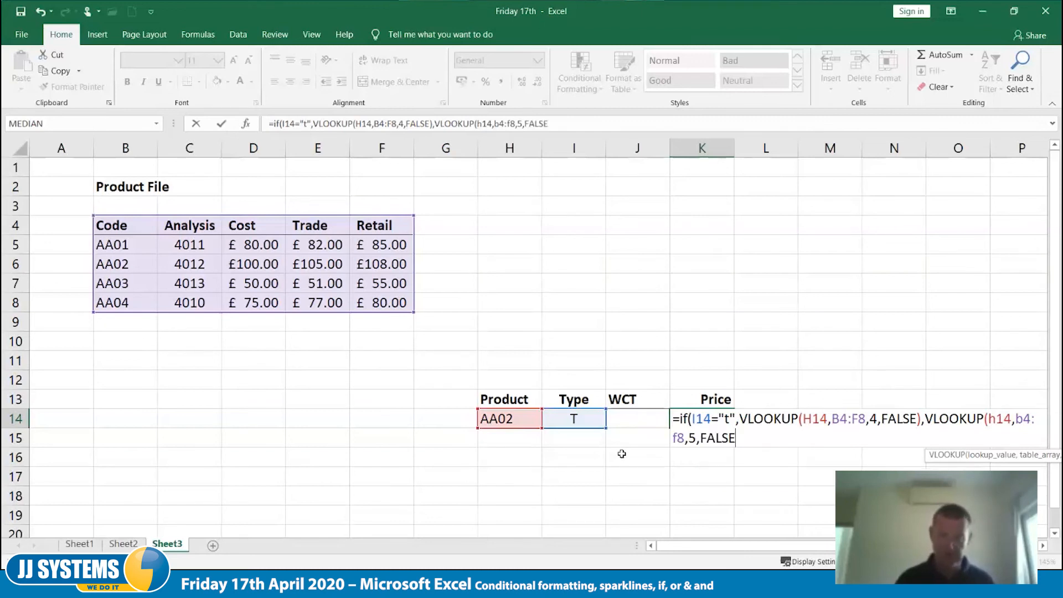
pyautogui.write(')')
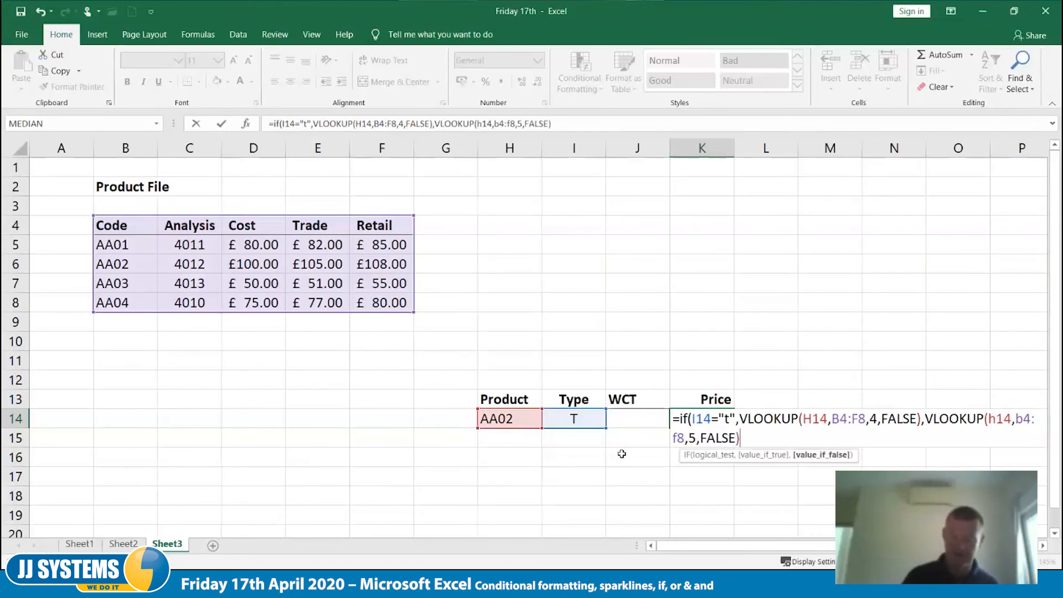
pyautogui.write(')')
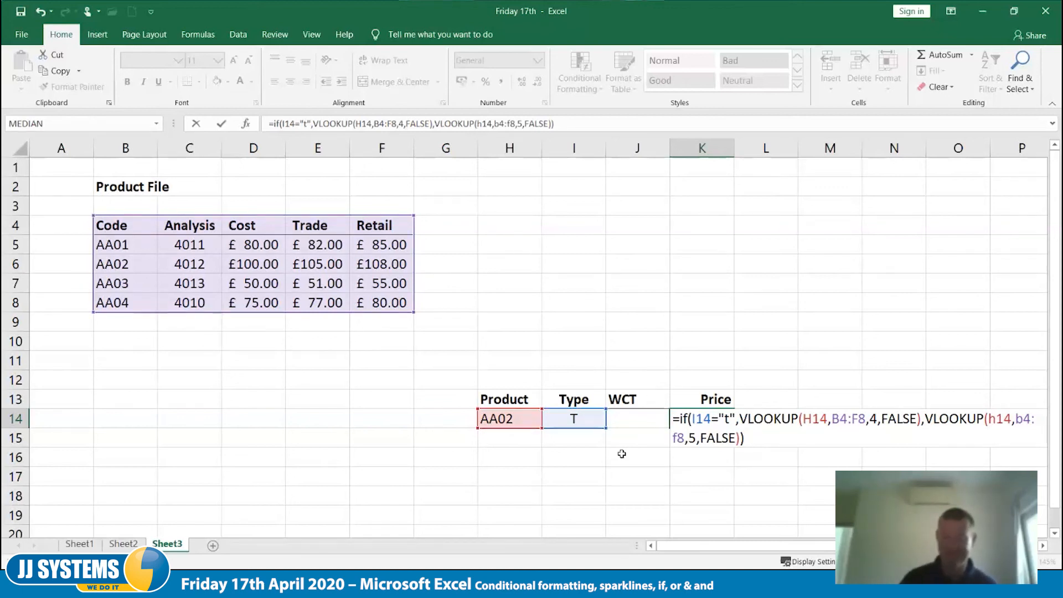
pyautogui.press('Tab')
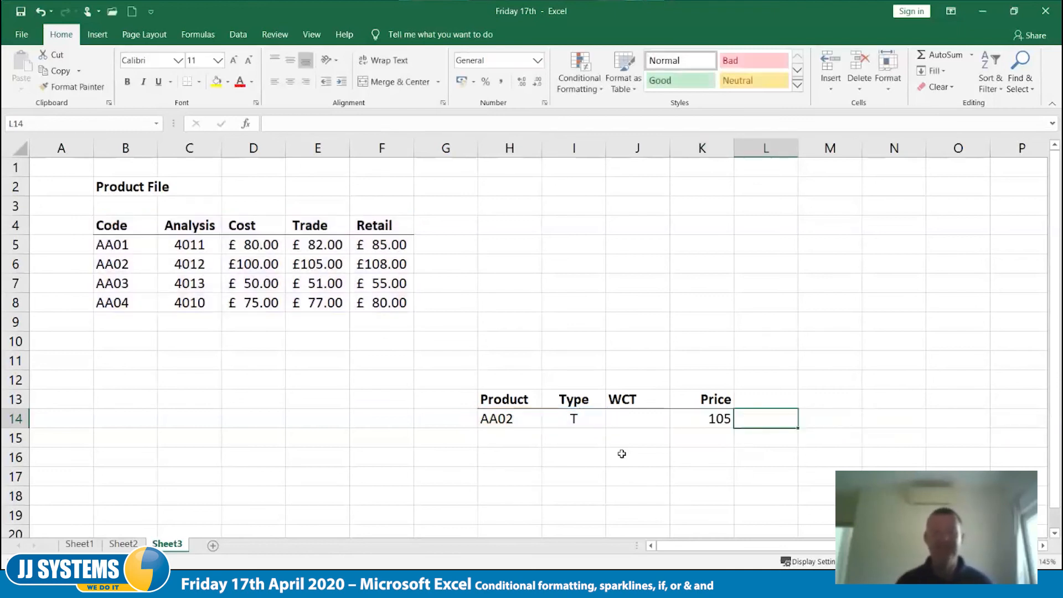
# Step: Apply the Accounting number format to the whole Price column K
pyautogui.press('Left')
pyautogui.press('Left')
pyautogui.press('Left')
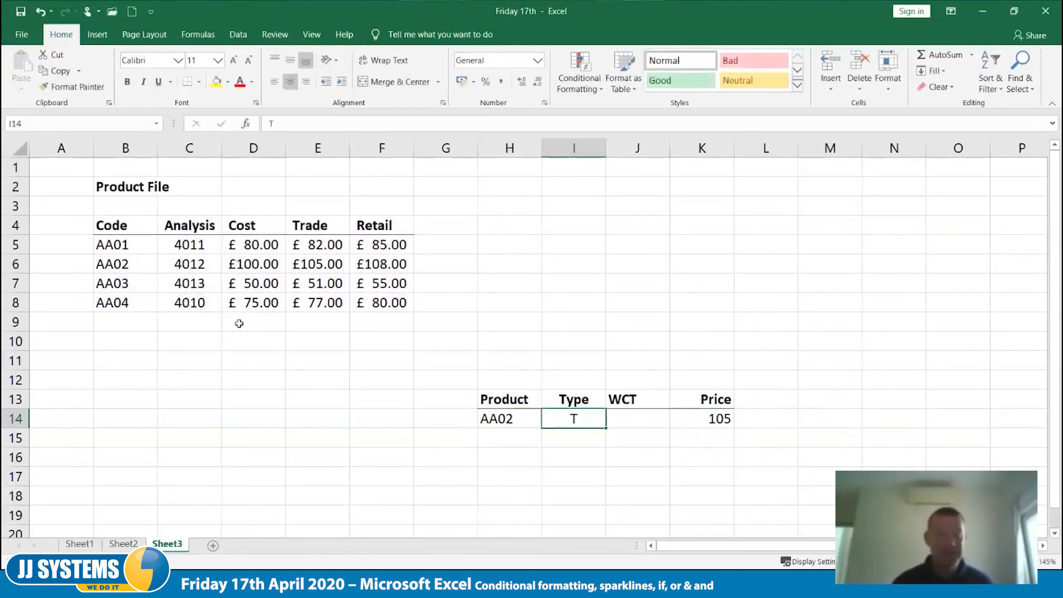
pyautogui.moveTo(104, 263); pyautogui.dragTo(402, 263)
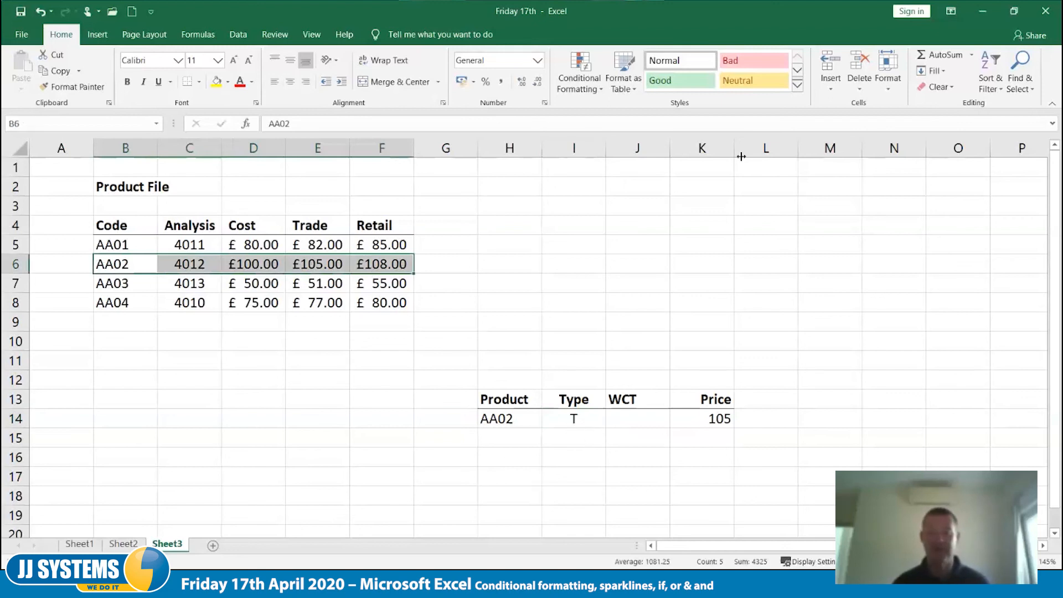
pyautogui.click(702, 148)
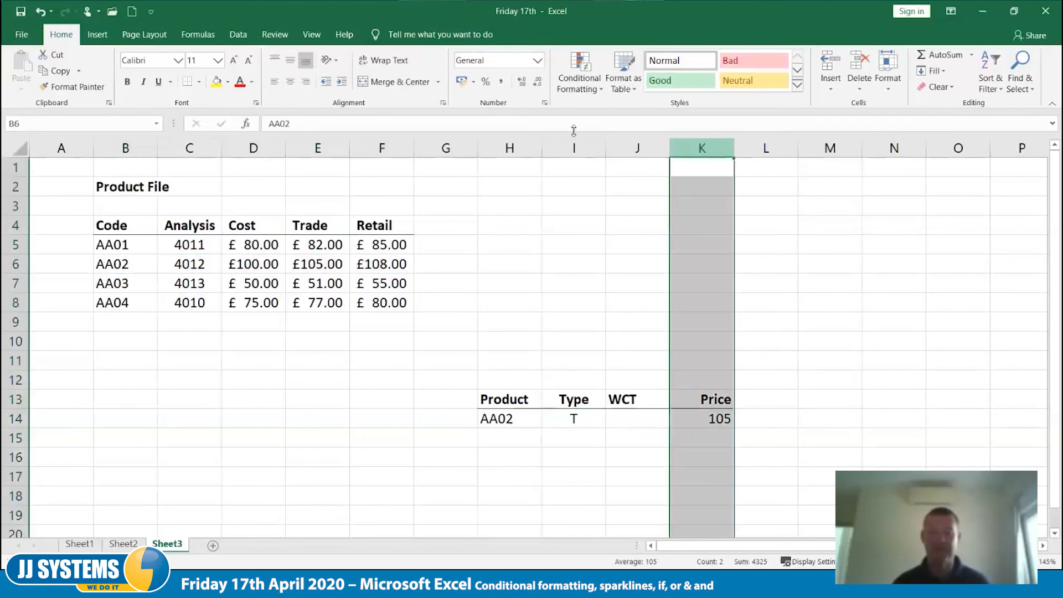
pyautogui.click(536, 64)
pyautogui.click(531, 173)
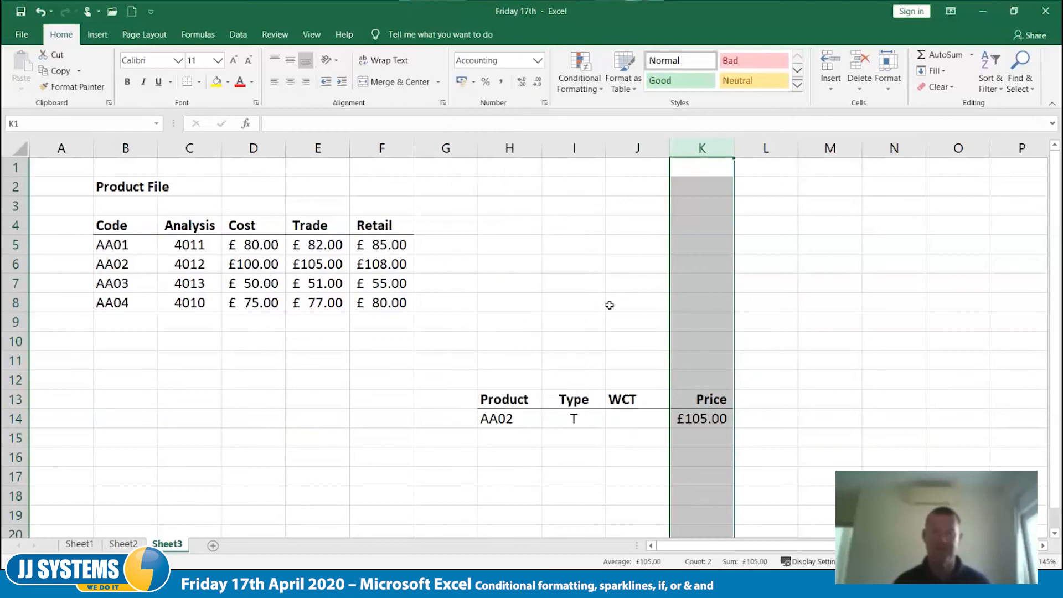
# Step: Highlight the AA02 product row, B6:G6, with a yellow fill
pyautogui.click(586, 415)
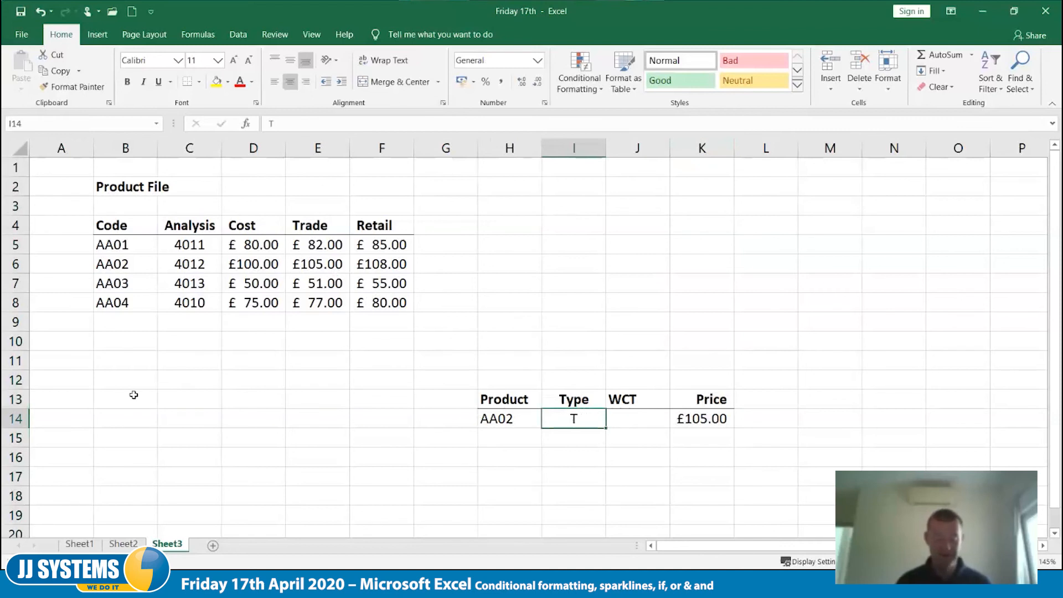
pyautogui.moveTo(101, 263); pyautogui.dragTo(410, 264)
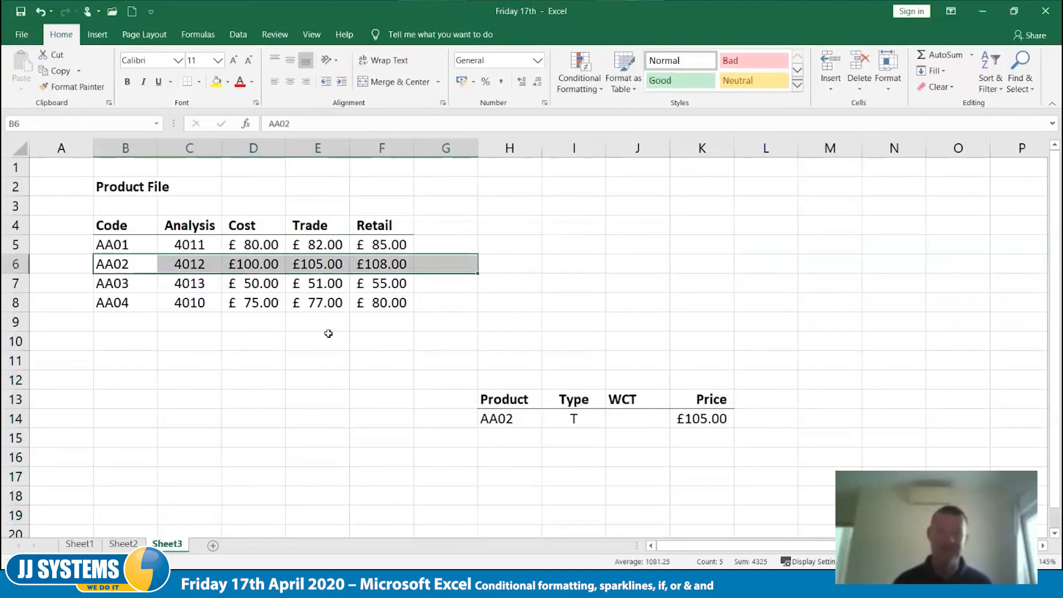
pyautogui.click(216, 82)
pyautogui.click(480, 321)
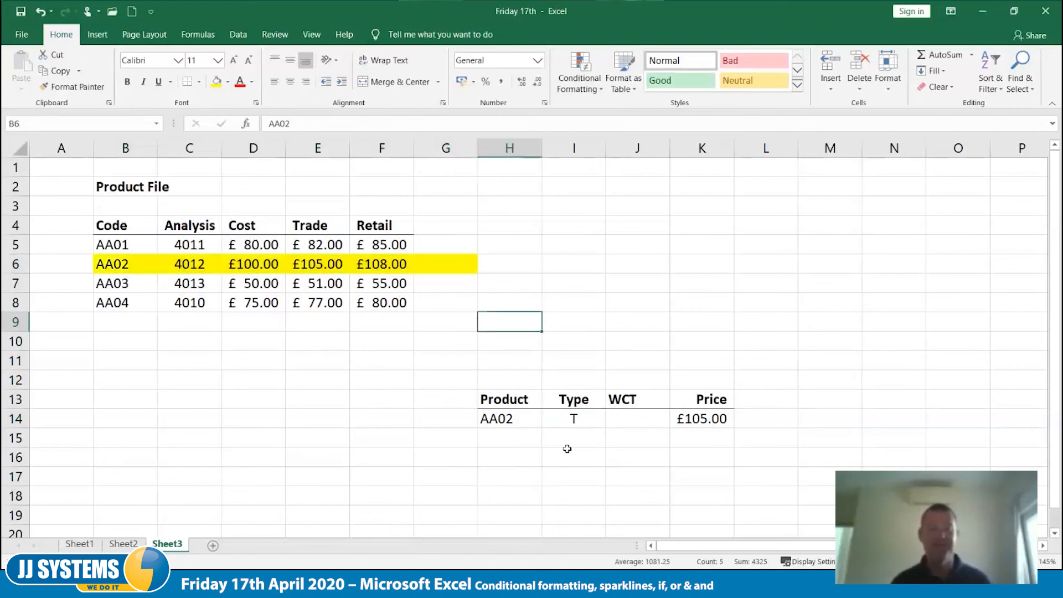
# Step: Switch the Type in I14 to R and back to T to test the retail and trade prices
pyautogui.click(570, 418)
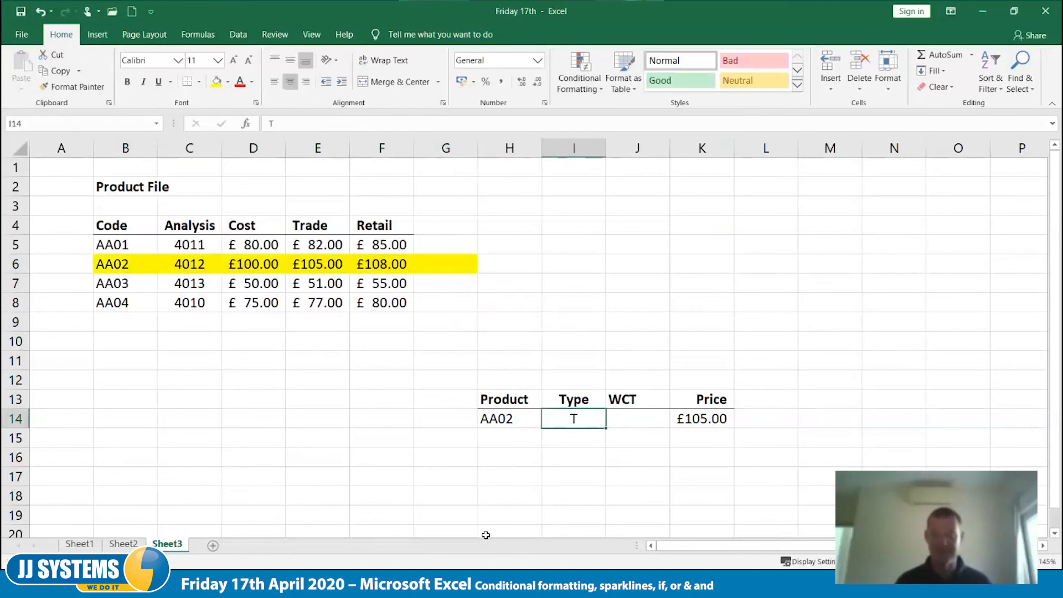
pyautogui.write('R')
pyautogui.press('Tab')
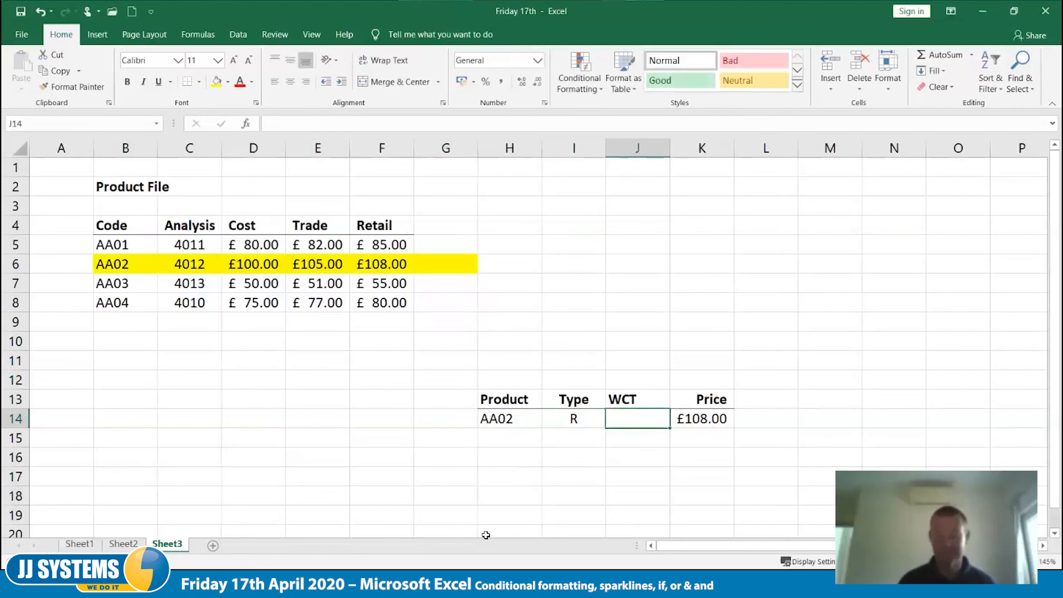
pyautogui.hotkey('shift', 'Tab')
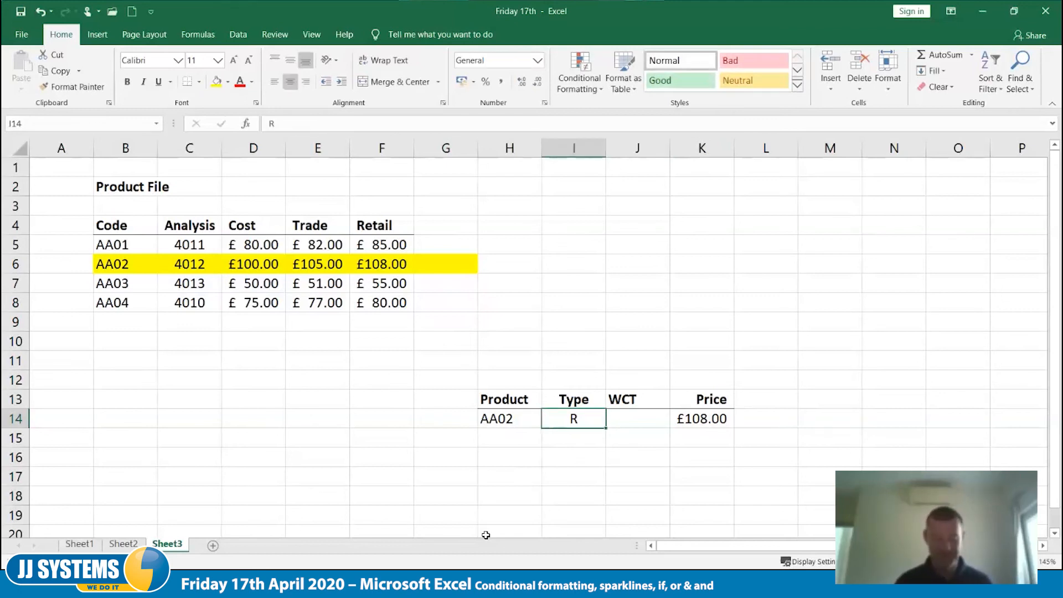
pyautogui.write('T')
pyautogui.press('Tab')
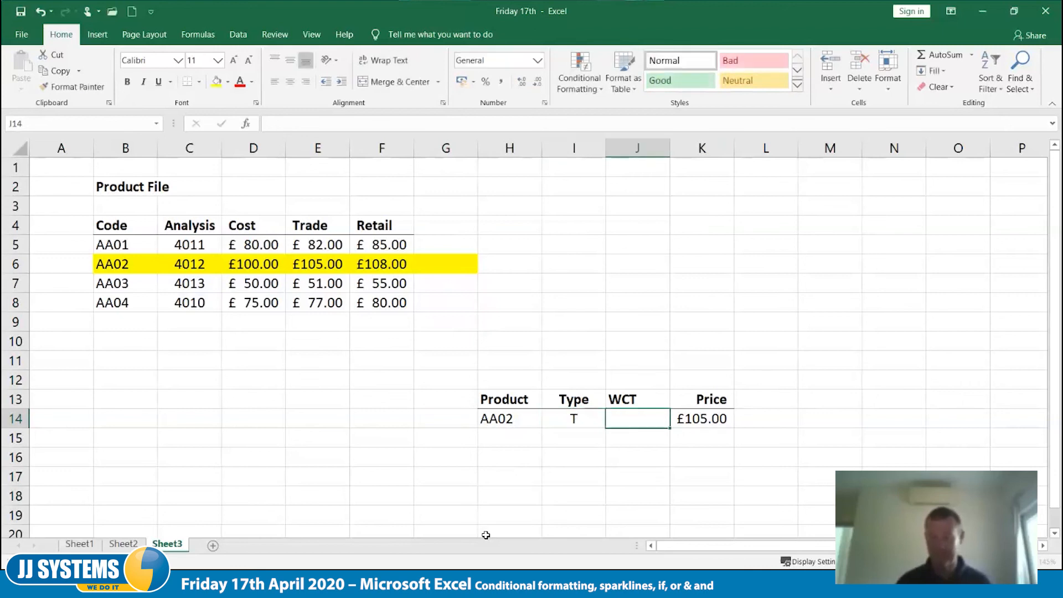
# Step: Clear the Type in I14 to test a blank entry, and enter T again
pyautogui.hotkey('shift', 'Tab')
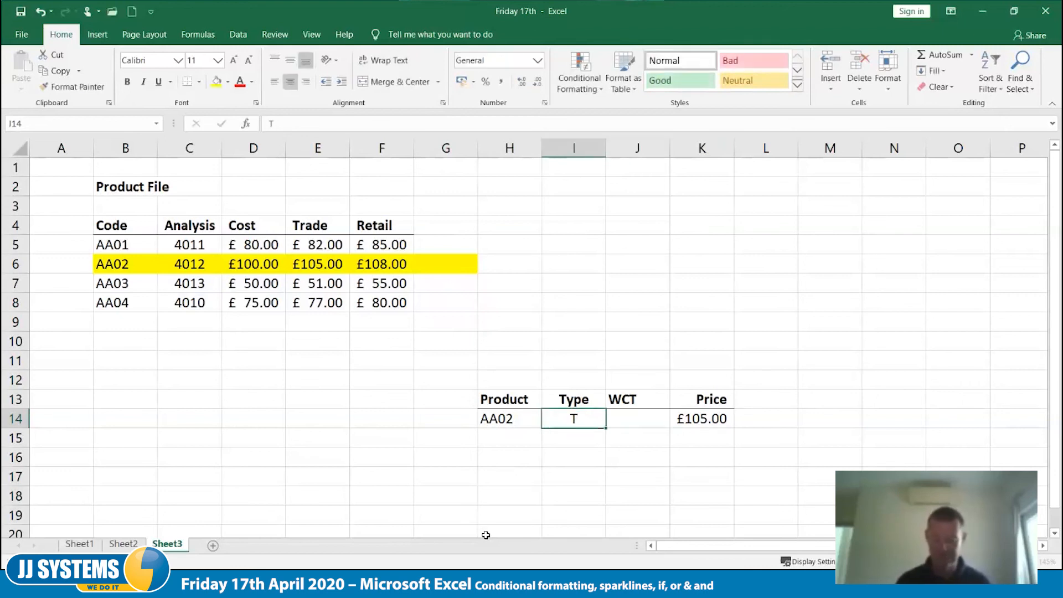
pyautogui.press('Delete')
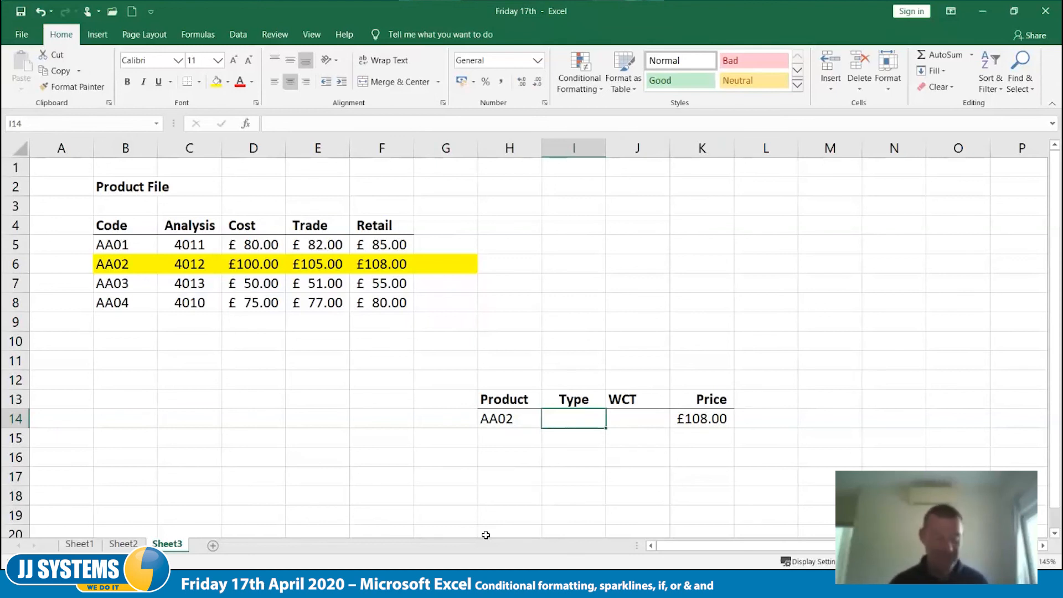
pyautogui.write('T')
pyautogui.press('Tab')
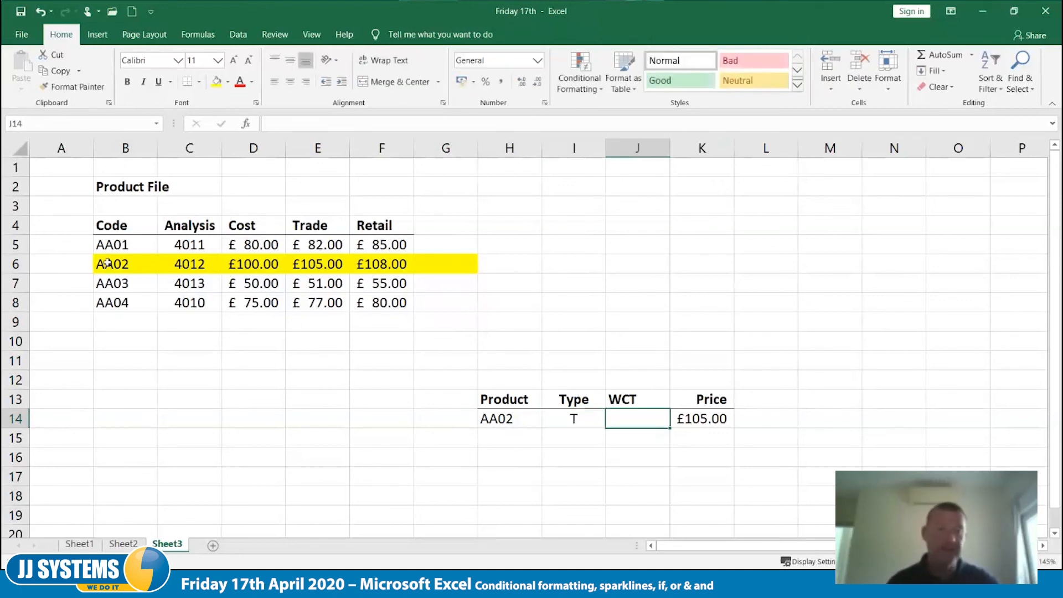
# Step: Remove the fill colour from the AA02 product row, B6:G6
pyautogui.moveTo(107, 262); pyautogui.dragTo(437, 261)
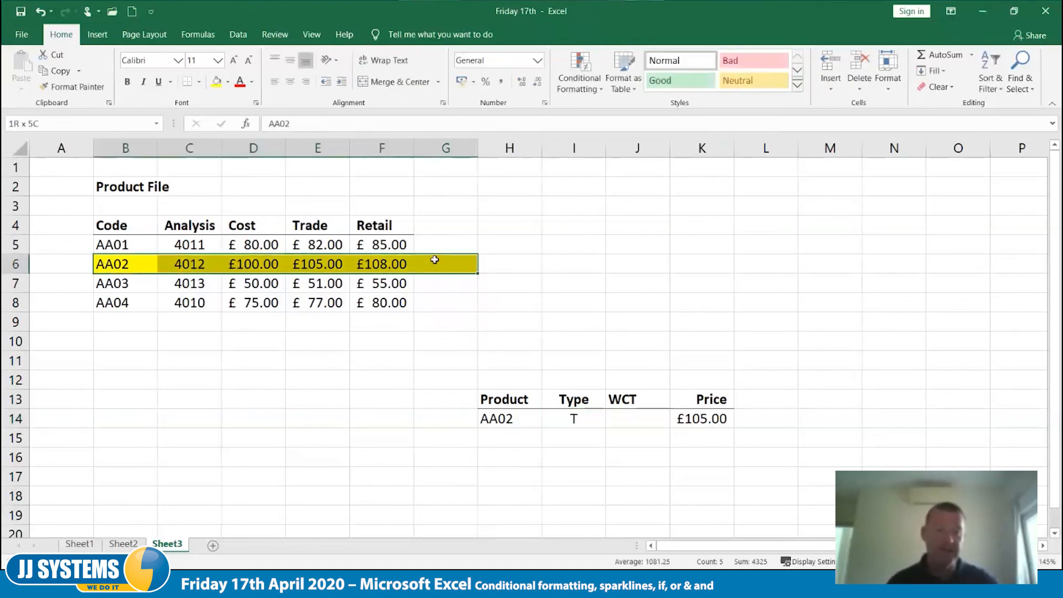
pyautogui.click(228, 83)
pyautogui.click(248, 204)
pyautogui.click(421, 361)
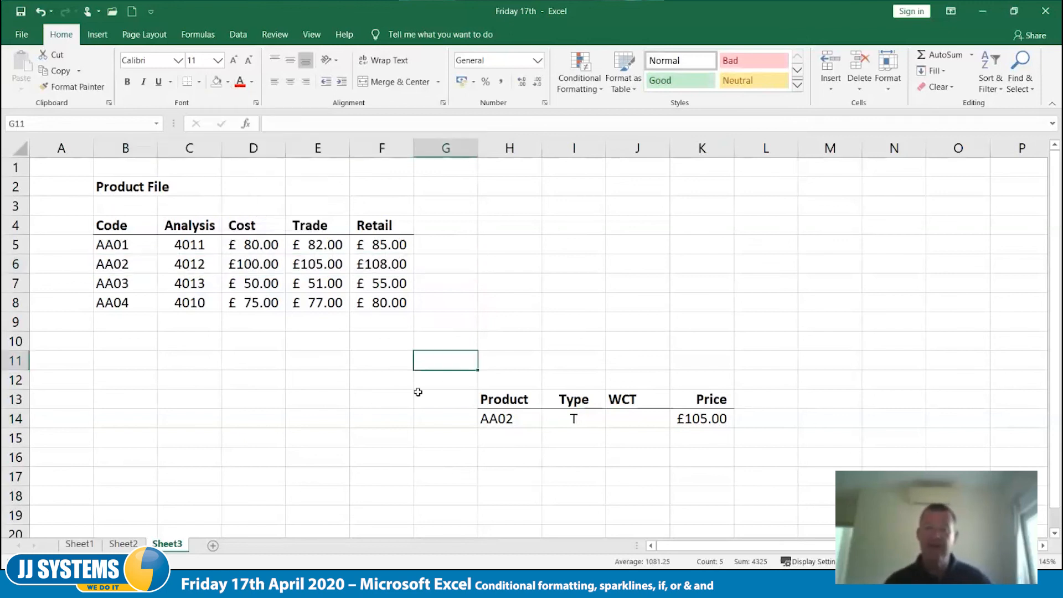
# Step: Set the product code in H14 to AA04 and the Type in I14 to R
pyautogui.click(522, 421)
pyautogui.doubleClick(523, 420)
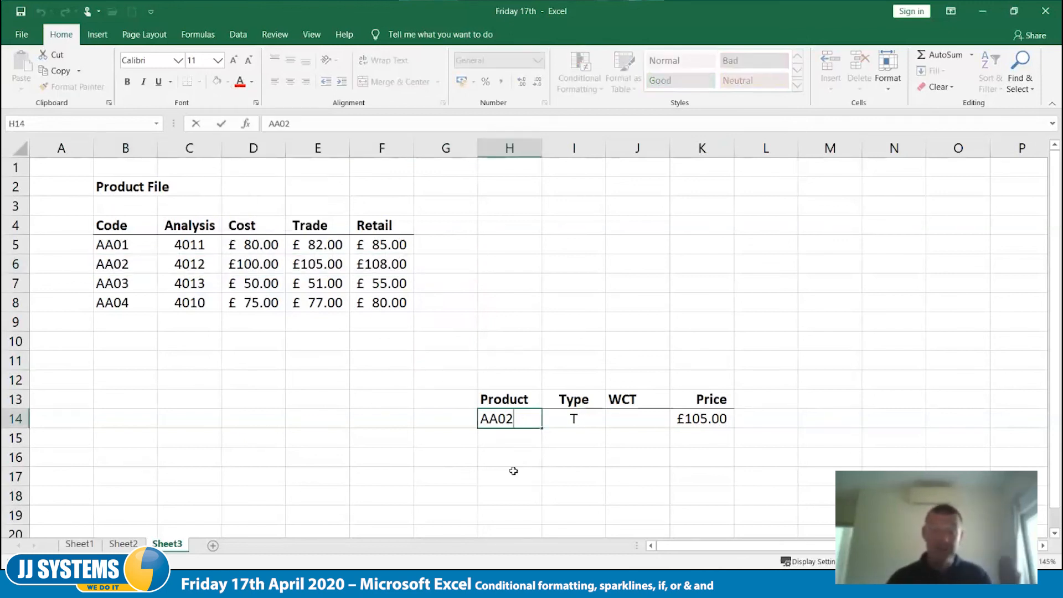
pyautogui.press('BackSpace')
pyautogui.write('4')
pyautogui.hotkey('ctrl', 'Return')
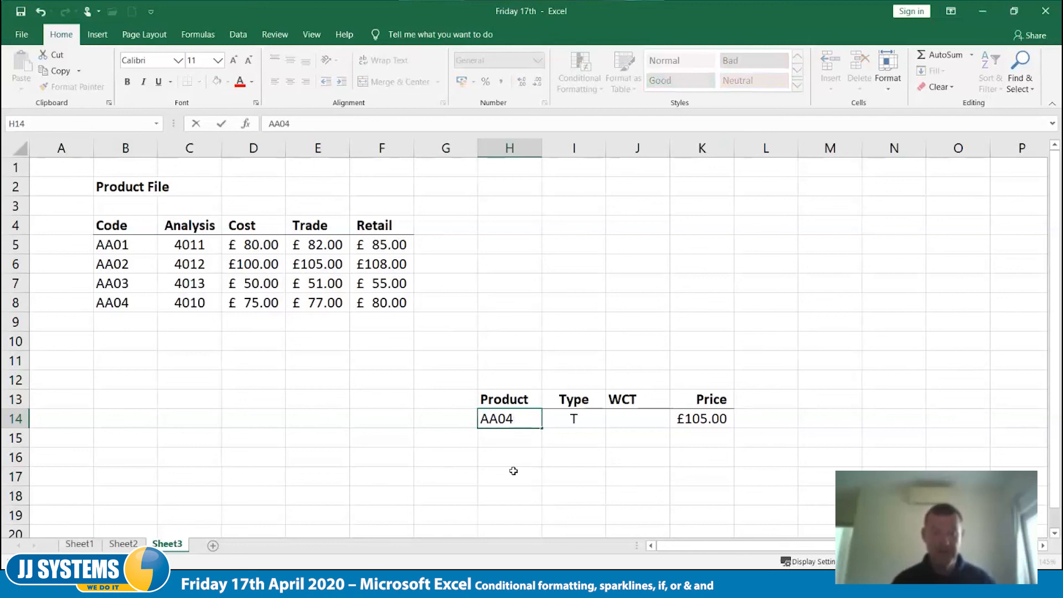
pyautogui.press('Tab')
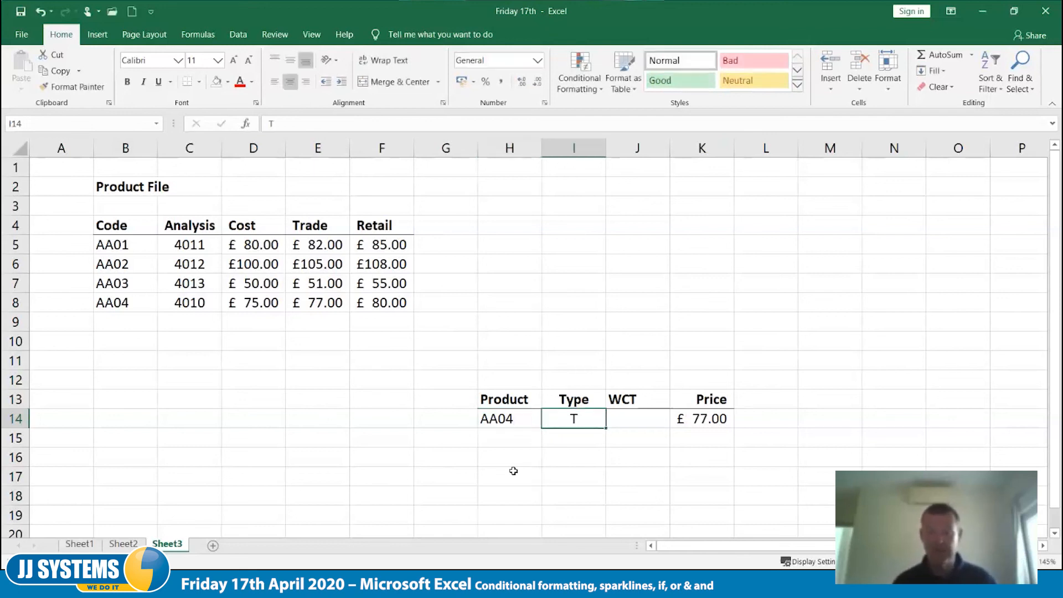
pyautogui.write('R')
pyautogui.press('Tab')
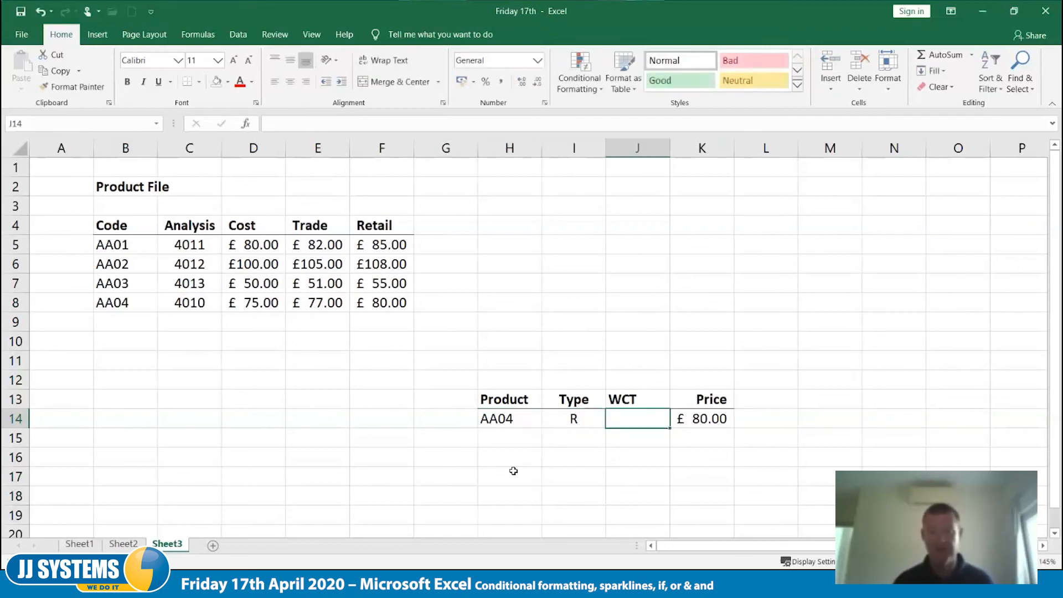
# Step: Open the combined IF and VLOOKUP formula in K14 to review its arguments, and close it unchanged
pyautogui.press('Tab')
pyautogui.press('F2')
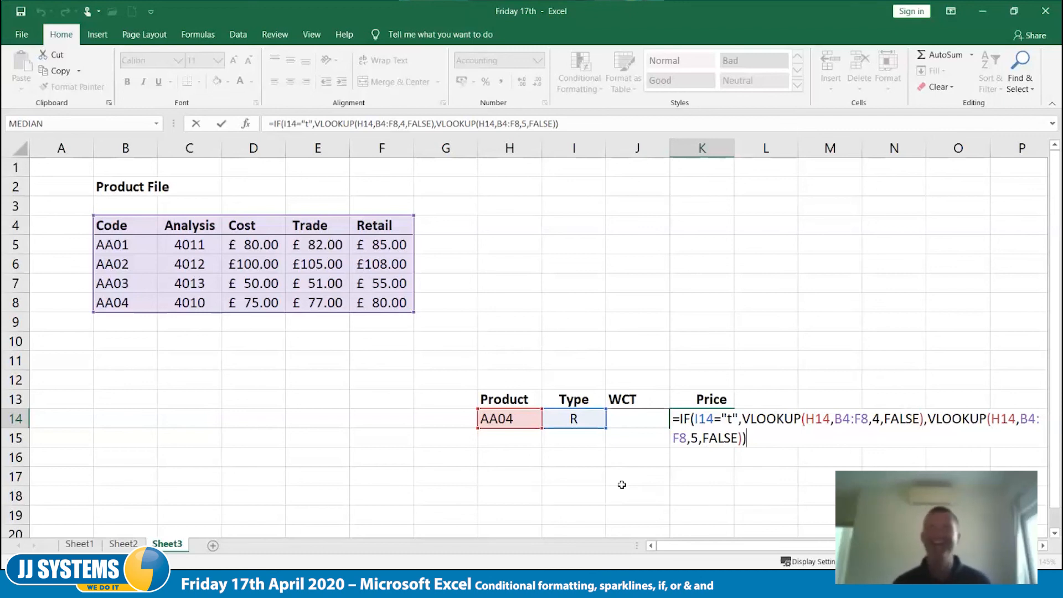
pyautogui.press('Tab')
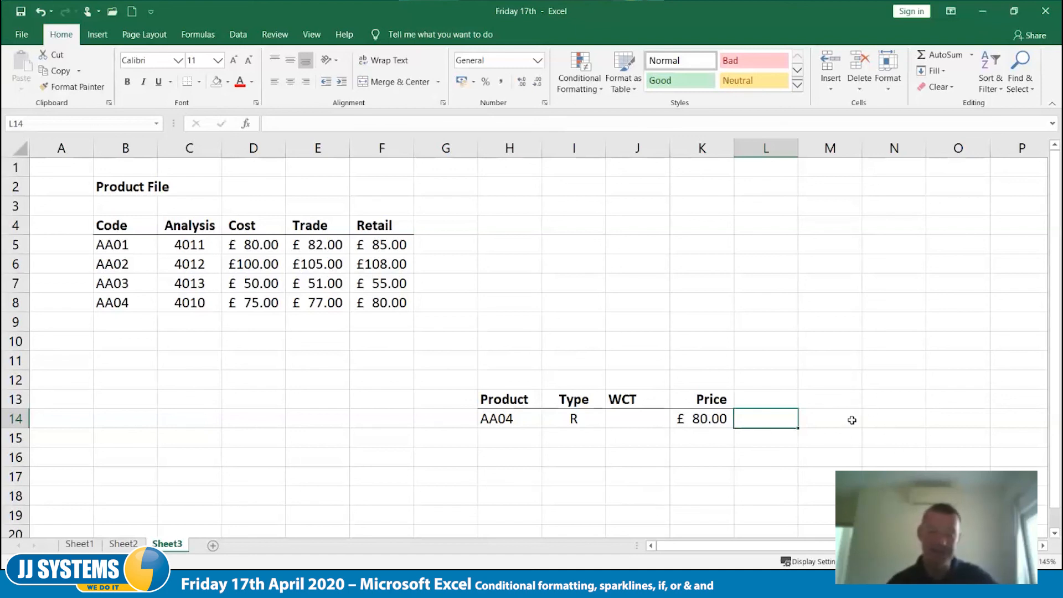
# Step: On Sheet1, clear the IF syntax note from the merged cell J10, keeping only its leading apostrophe
pyautogui.click(76, 545)
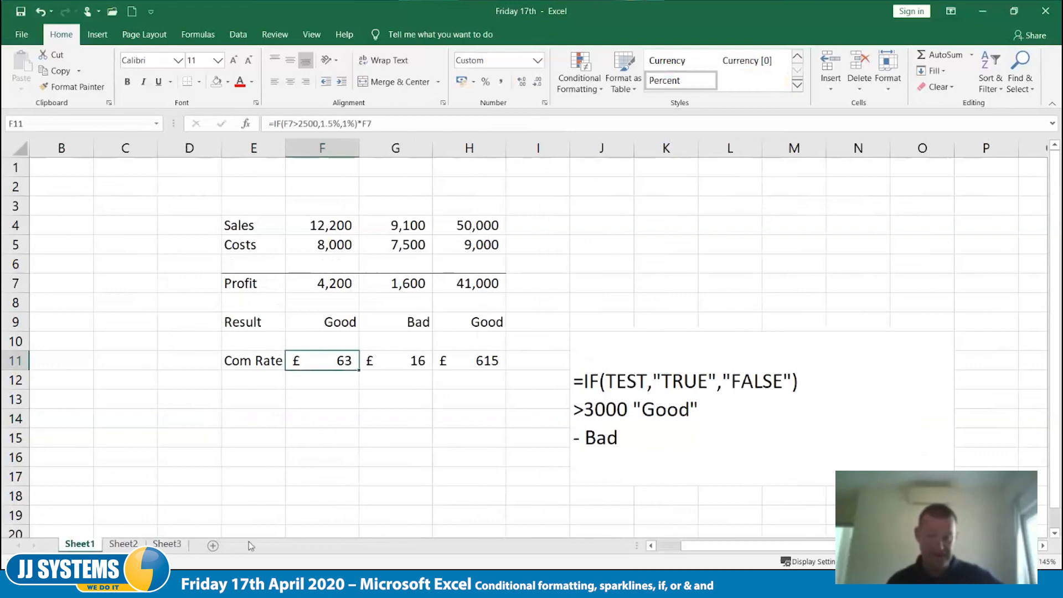
pyautogui.click(830, 454)
pyautogui.doubleClick(822, 451)
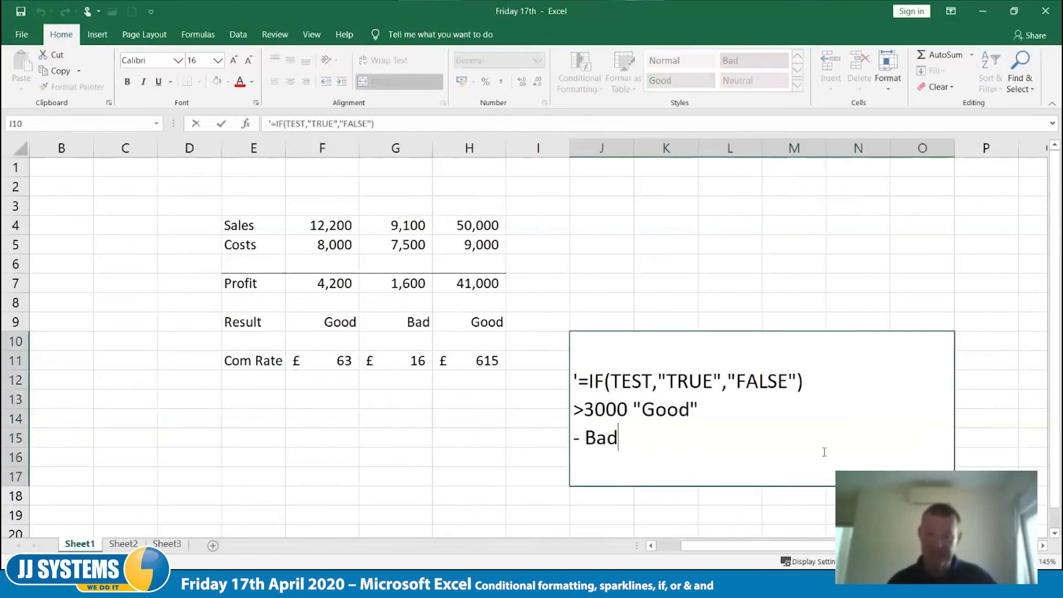
pyautogui.hotkey('shift', 'Up')
pyautogui.hotkey('shift', 'Up')
pyautogui.hotkey('shift', 'Up')
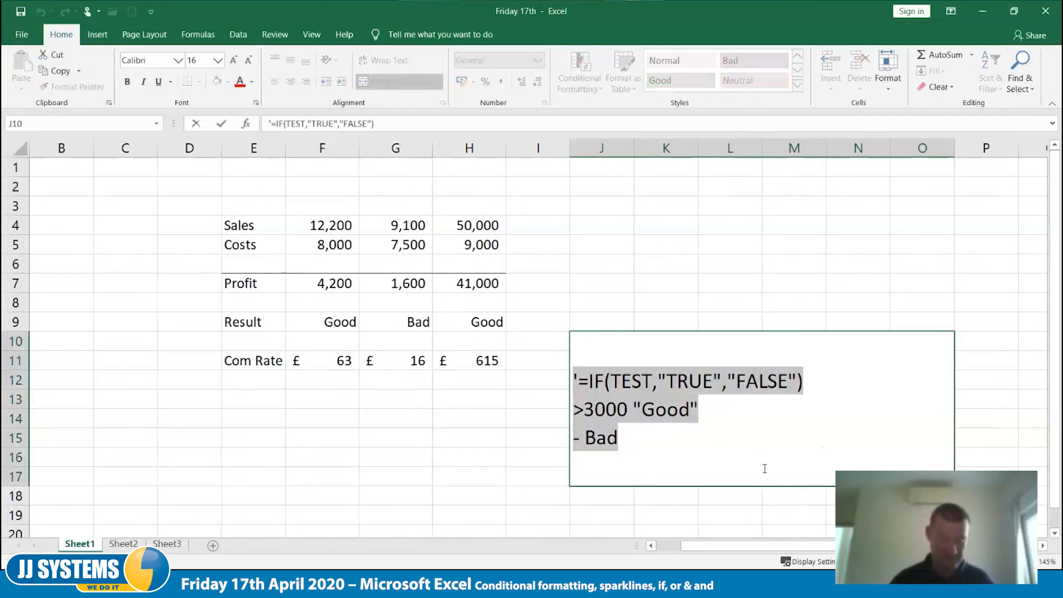
pyautogui.hotkey('shift', 'Right')
pyautogui.press('BackSpace')
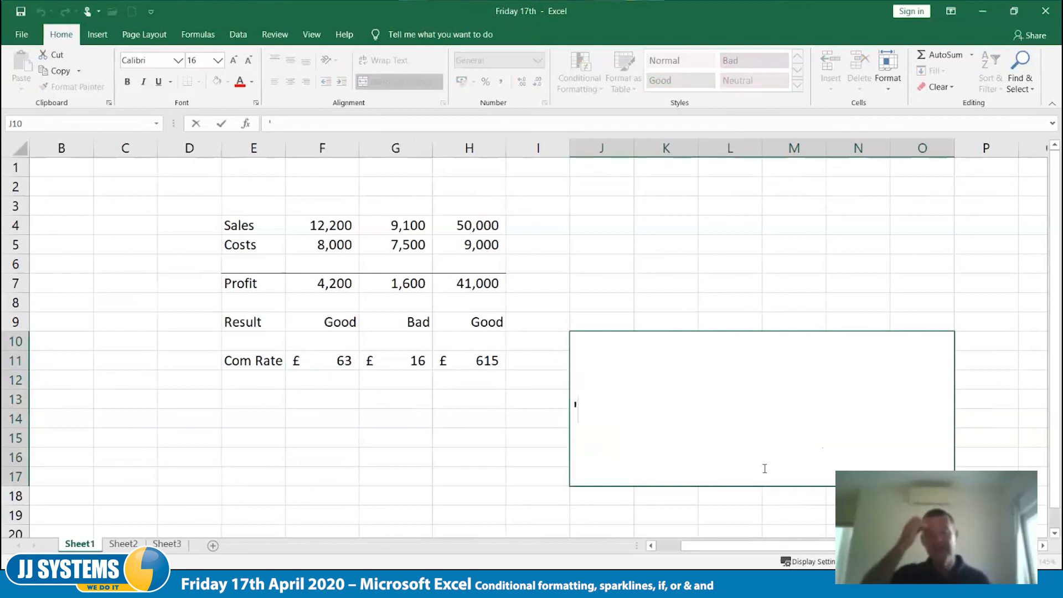
# Step: Enter the syntax note AND(xx,xx,xx,xxx,xxx,xxx) as text in merged cell J10
pyautogui.write('ADN')
pyautogui.press('BackSpace')
pyautogui.press('BackSpace')
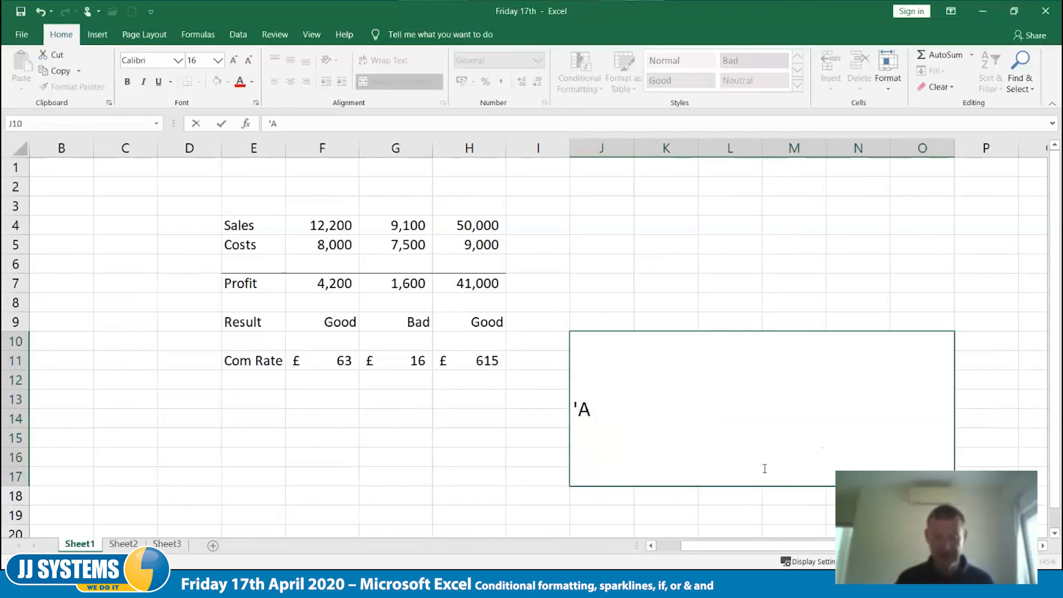
pyautogui.write('ND(')
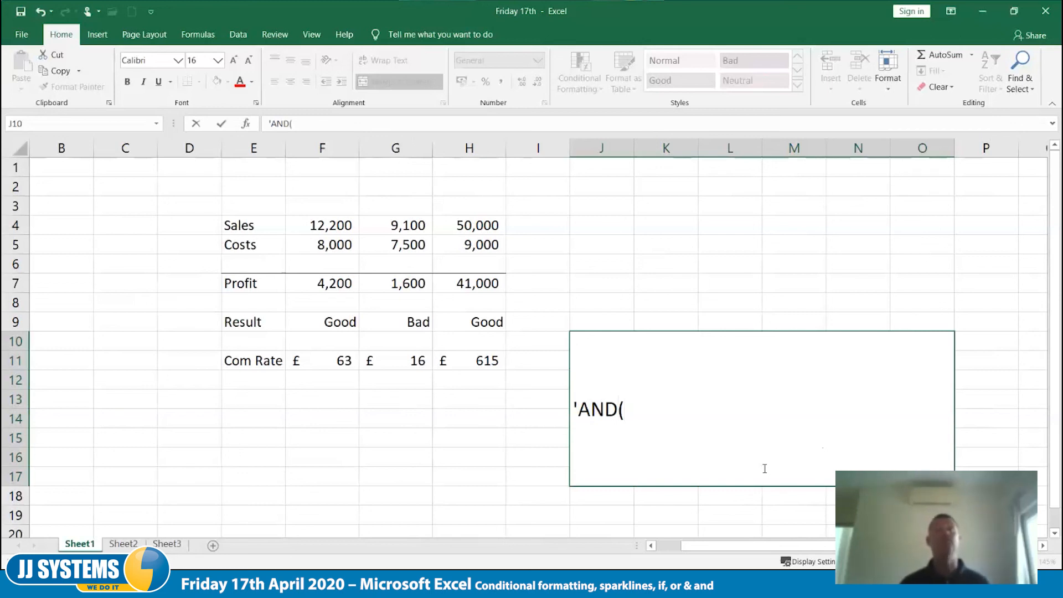
pyautogui.write('x')
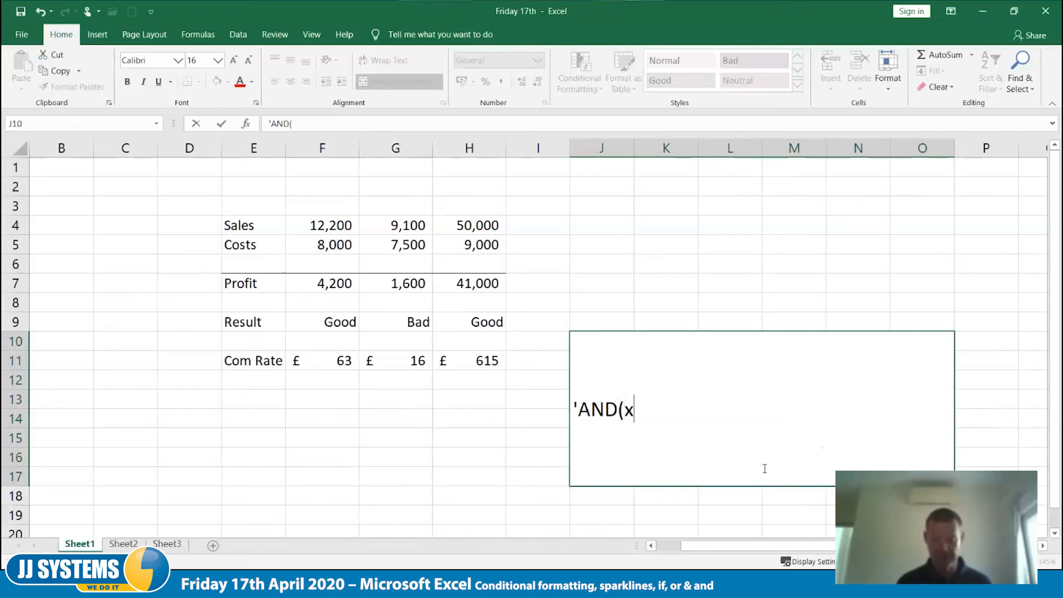
pyautogui.write('x,xx,xx,xx')
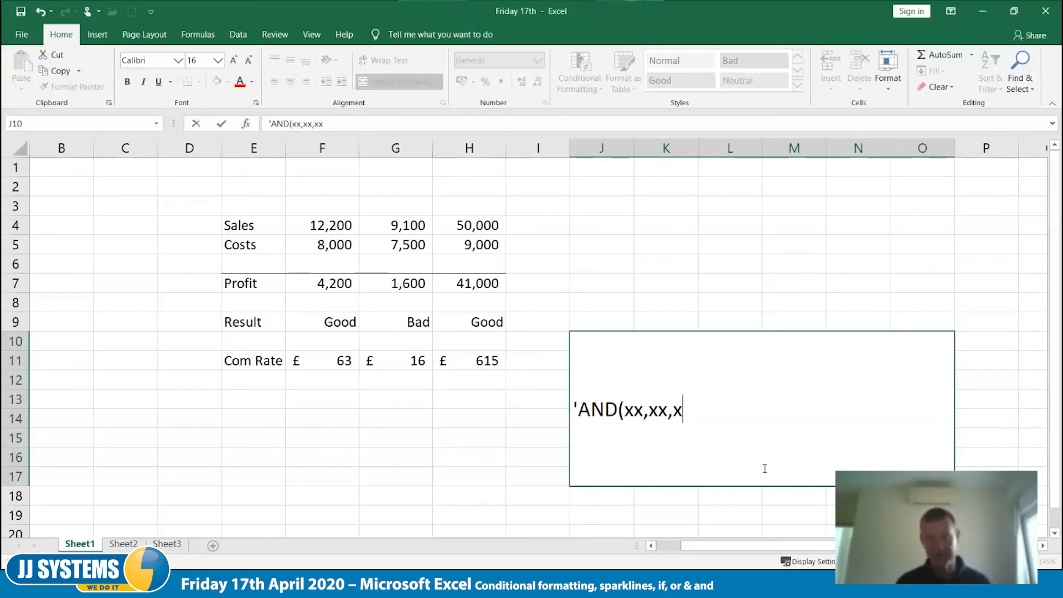
pyautogui.write('x,xxx,xx')
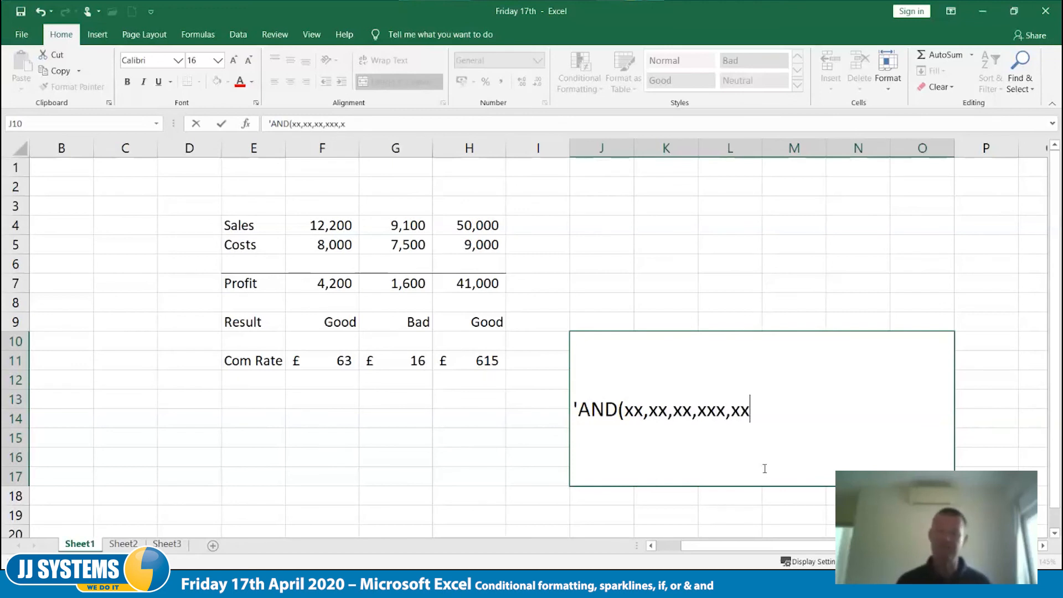
pyautogui.write('x,xxx,')
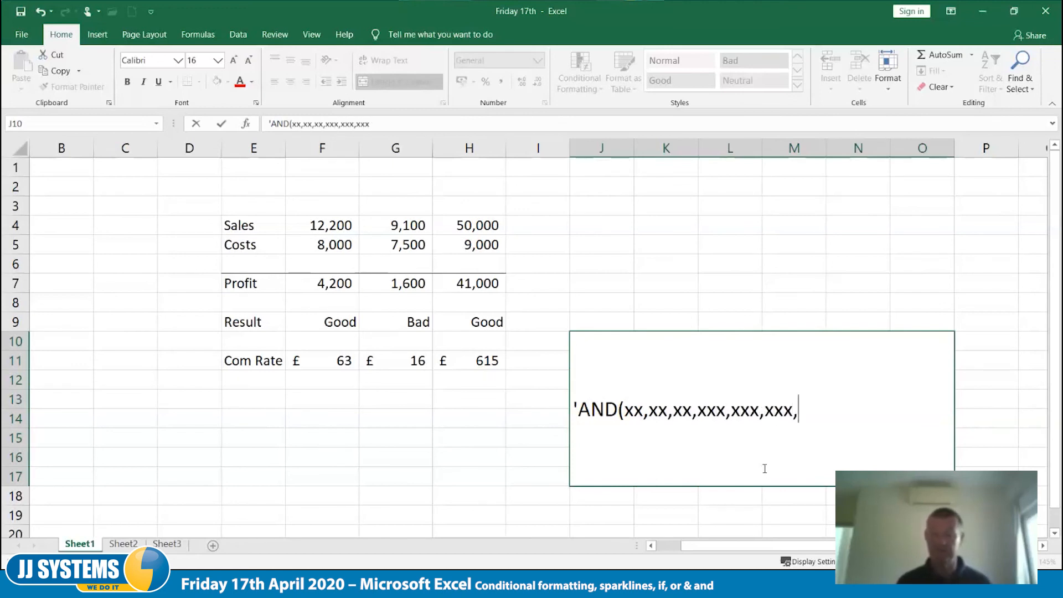
pyautogui.press('BackSpace')
pyautogui.write(')')
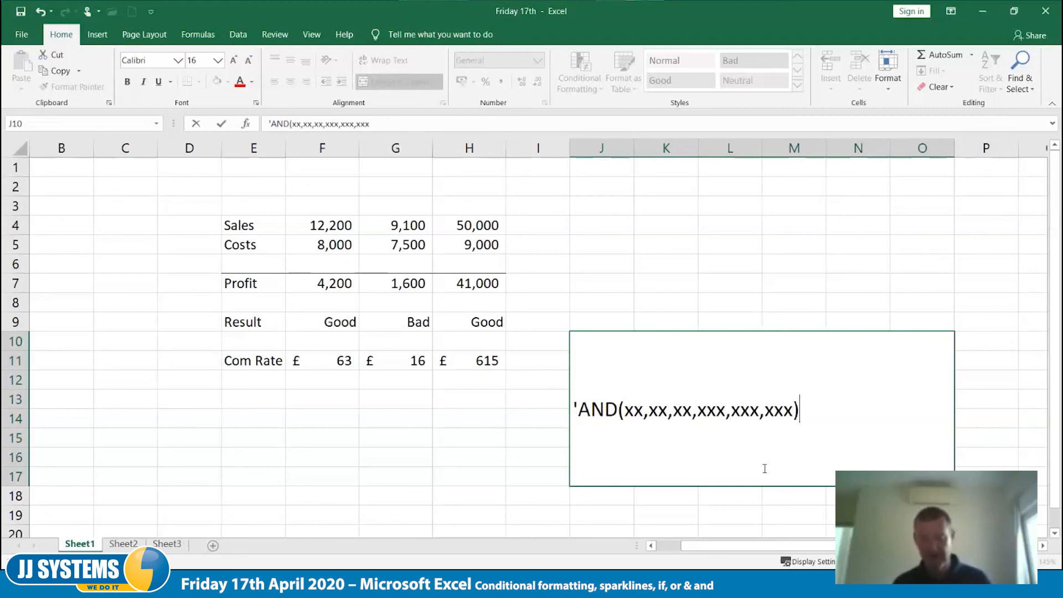
pyautogui.press('Tab')
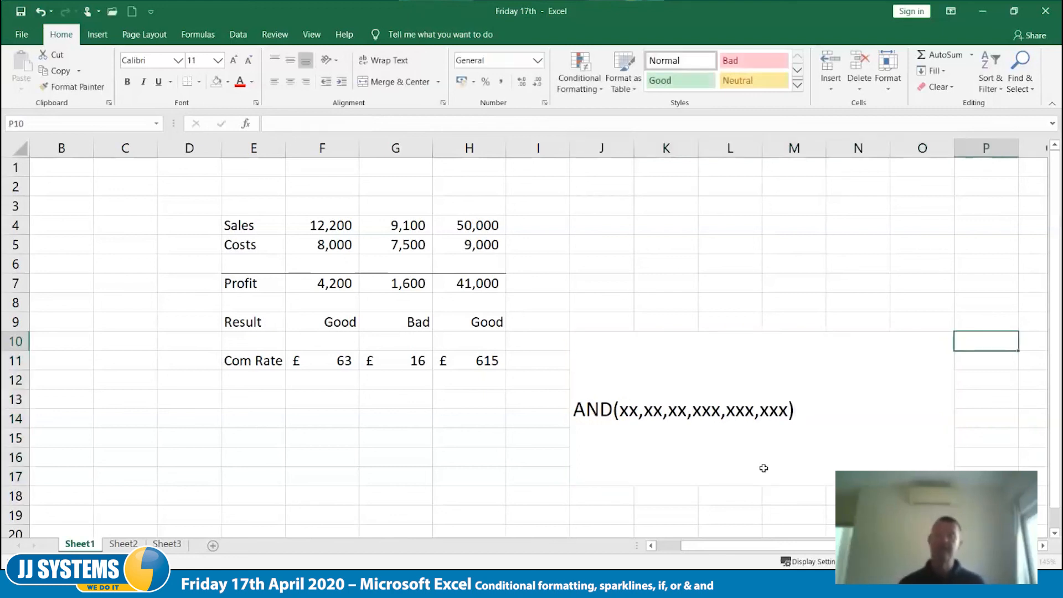
# Step: Insert an equals sign before AND in the J10 syntax note, after the leading apostrophe
pyautogui.click(763, 467)
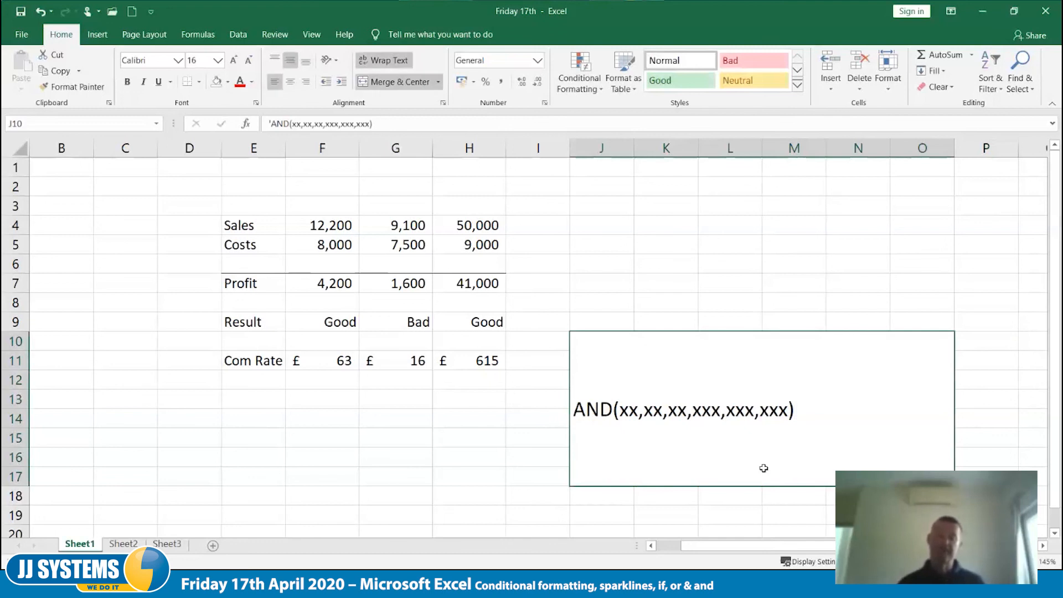
pyautogui.doubleClick(763, 468)
pyautogui.press('Home')
pyautogui.press('Right')
pyautogui.write('=')
pyautogui.press('Tab')
pyautogui.press('Down')
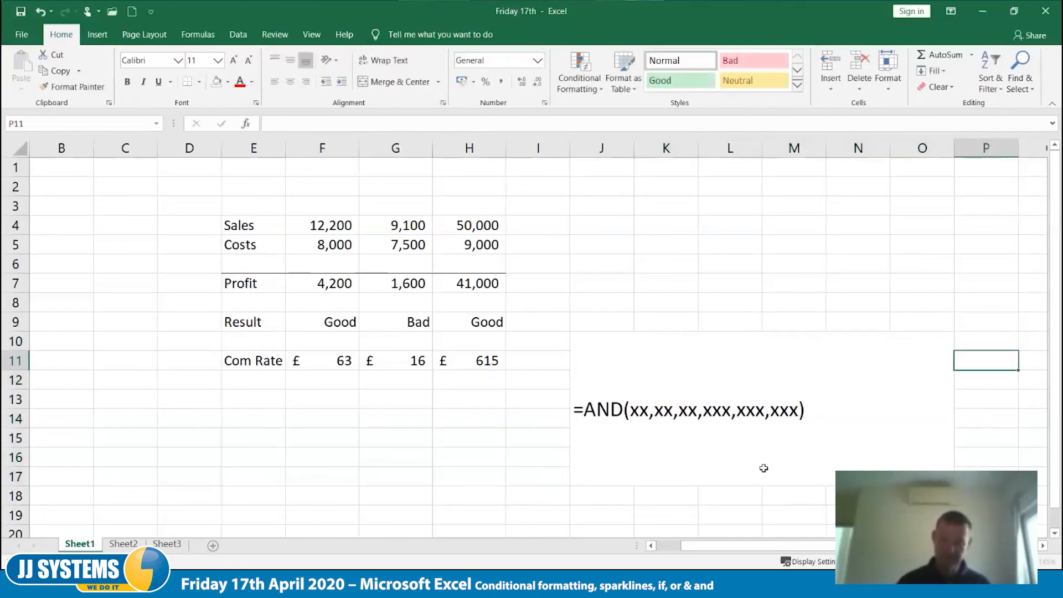
pyautogui.press('Down')
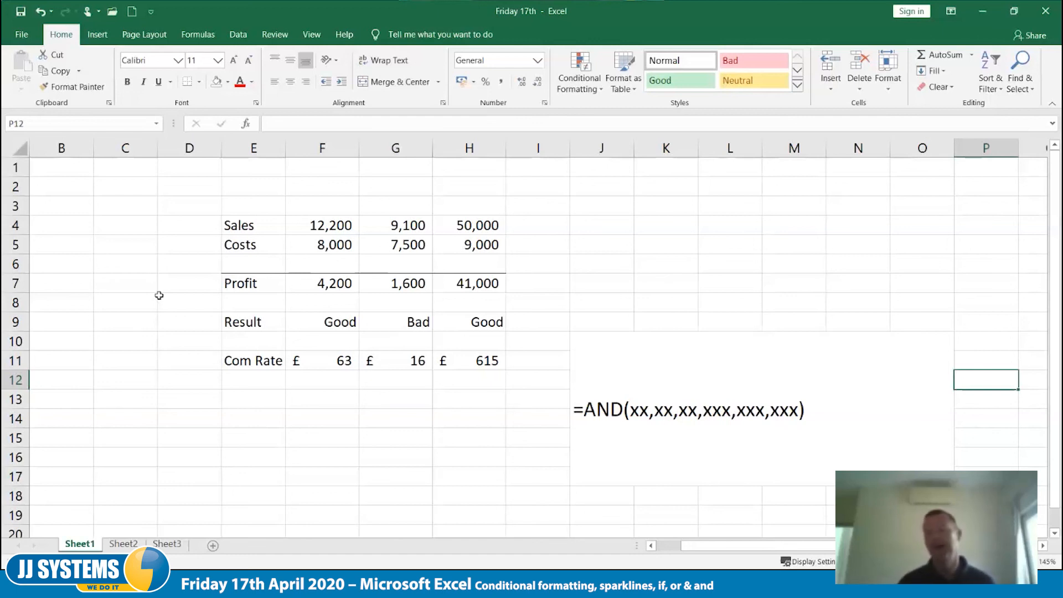
# Step: Add a second line reading =OR(XX,XX,xx,xx) to the syntax note in J10
pyautogui.click(603, 411)
pyautogui.doubleClick(820, 404)
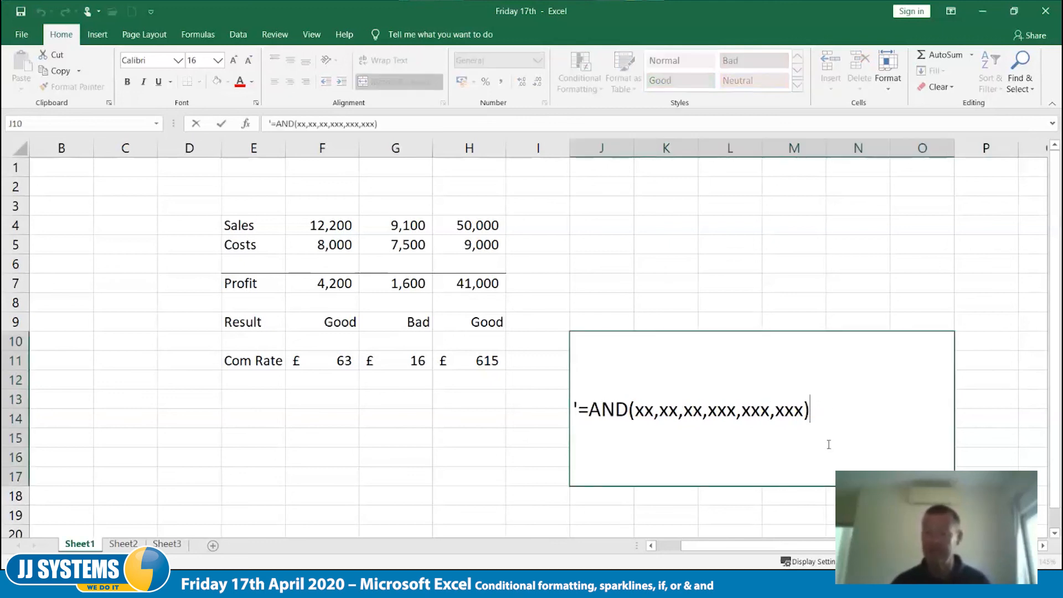
pyautogui.hotkey('alt', 'Return')
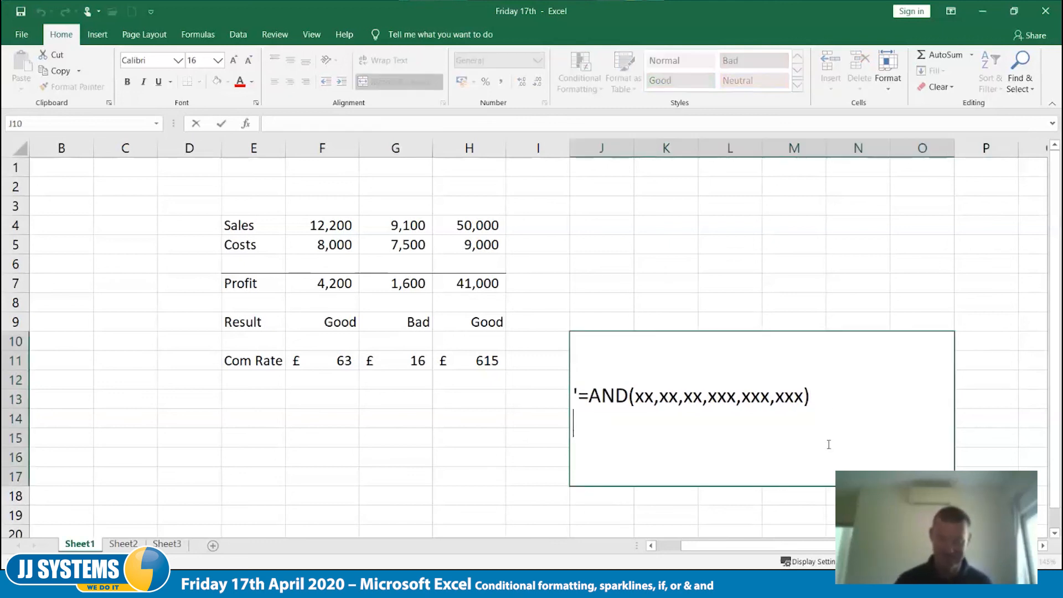
pyautogui.write('=OR(XX,XX,xx,xx)')
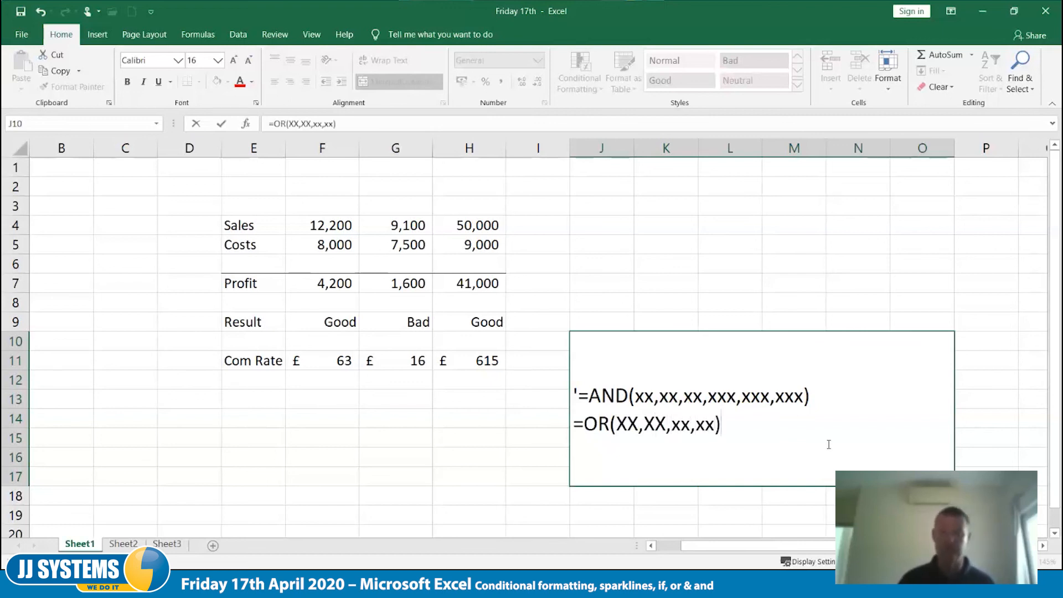
pyautogui.press('Tab')
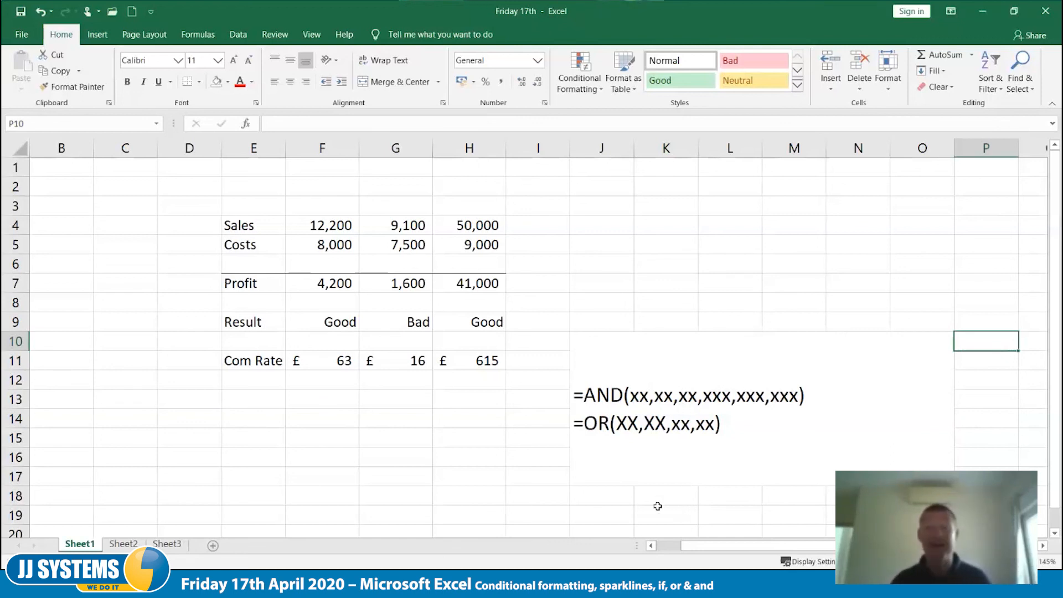
# Step: On Sheet3, set the Type in I14 to T
pyautogui.click(167, 544)
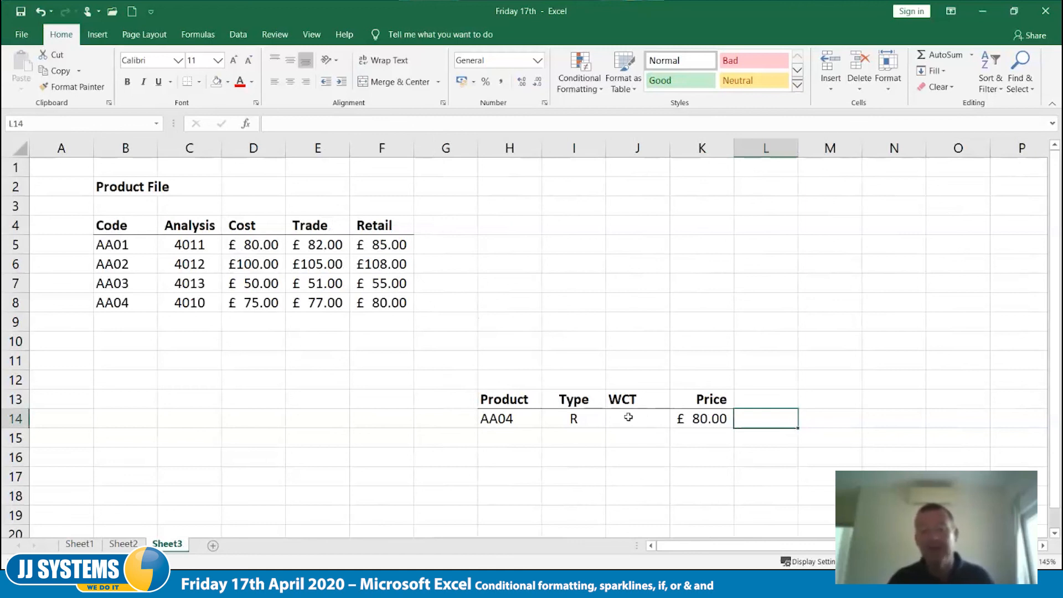
pyautogui.click(580, 418)
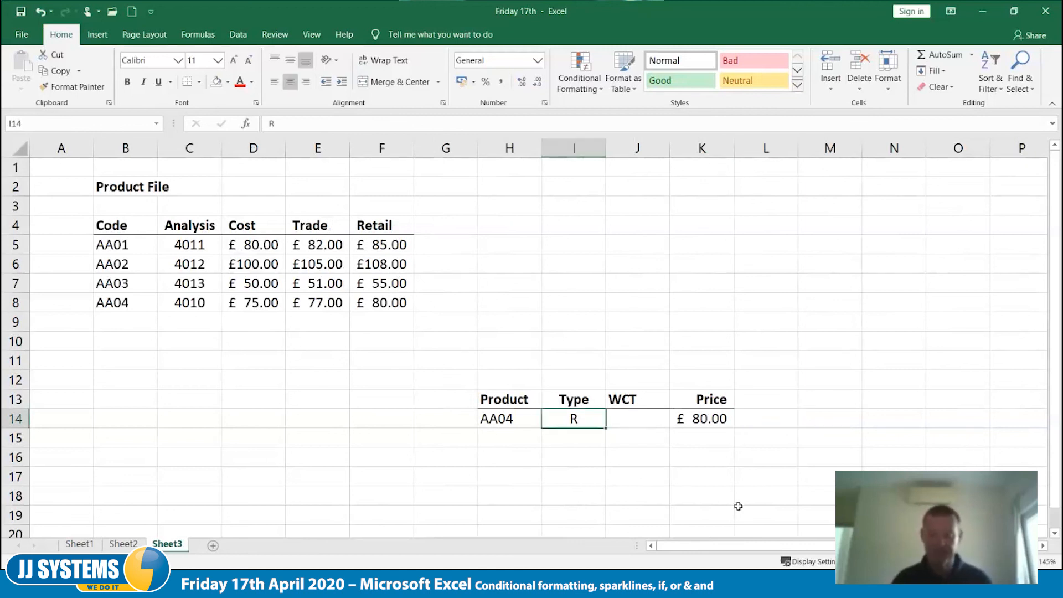
pyautogui.write('T')
pyautogui.press('Tab')
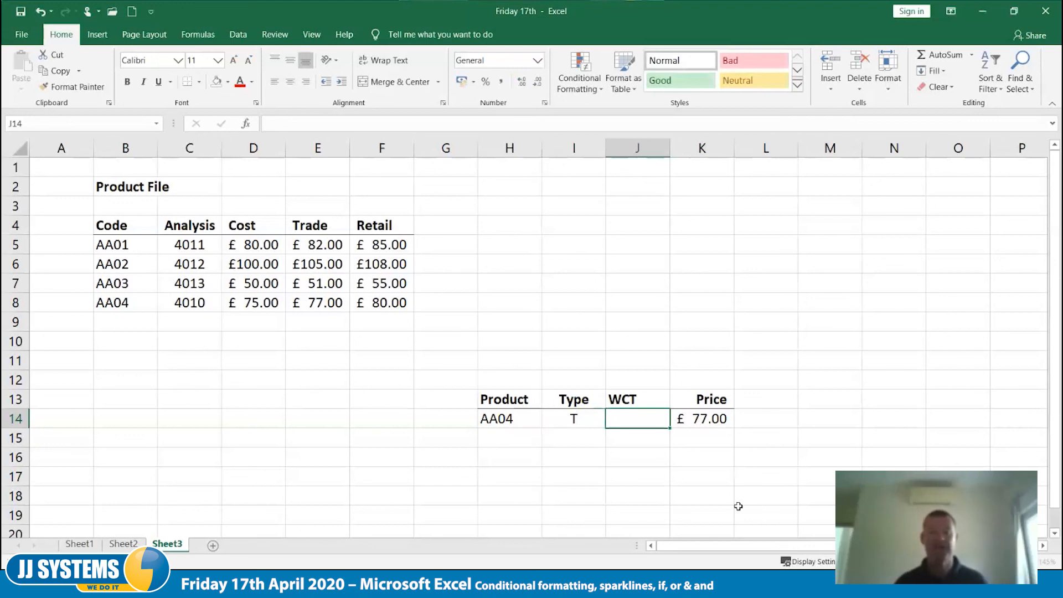
pyautogui.press('Left')
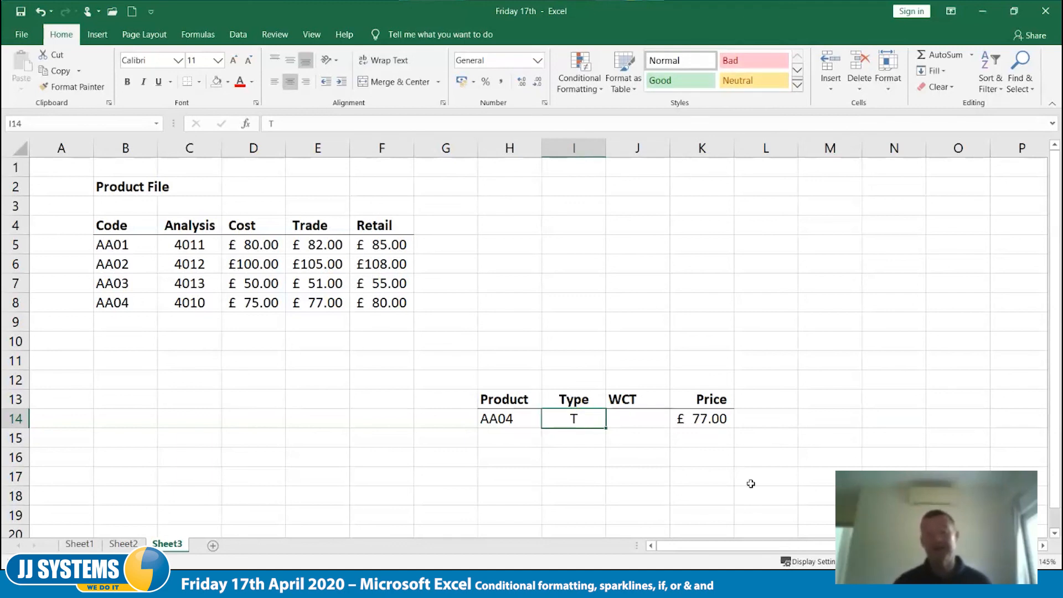
# Step: Centre the WCT heading and its entry cell, J13:J14, and enter Y in J14
pyautogui.click(642, 402)
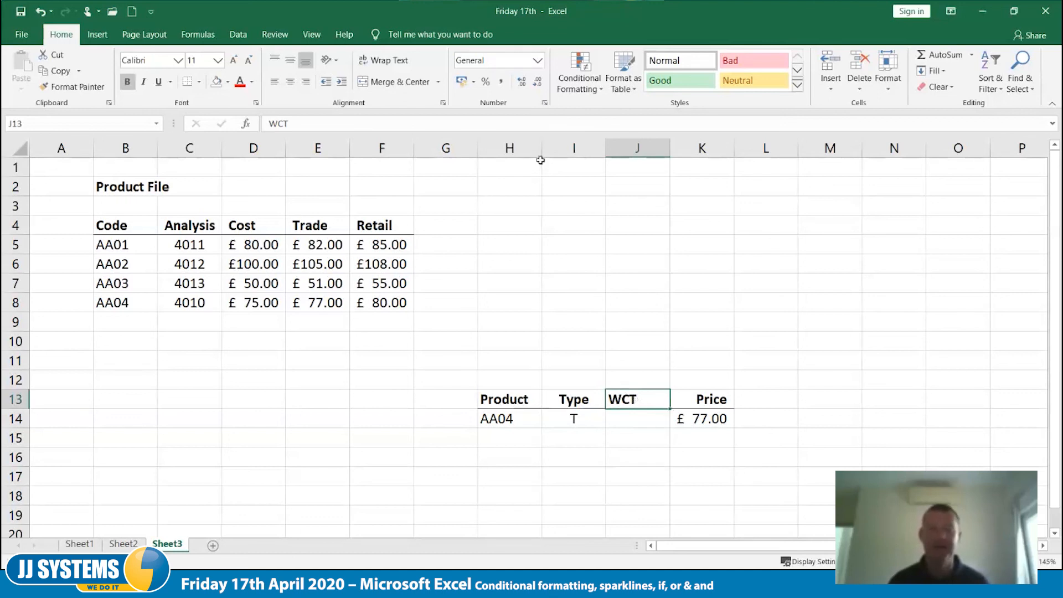
pyautogui.moveTo(636, 396); pyautogui.dragTo(639, 412)
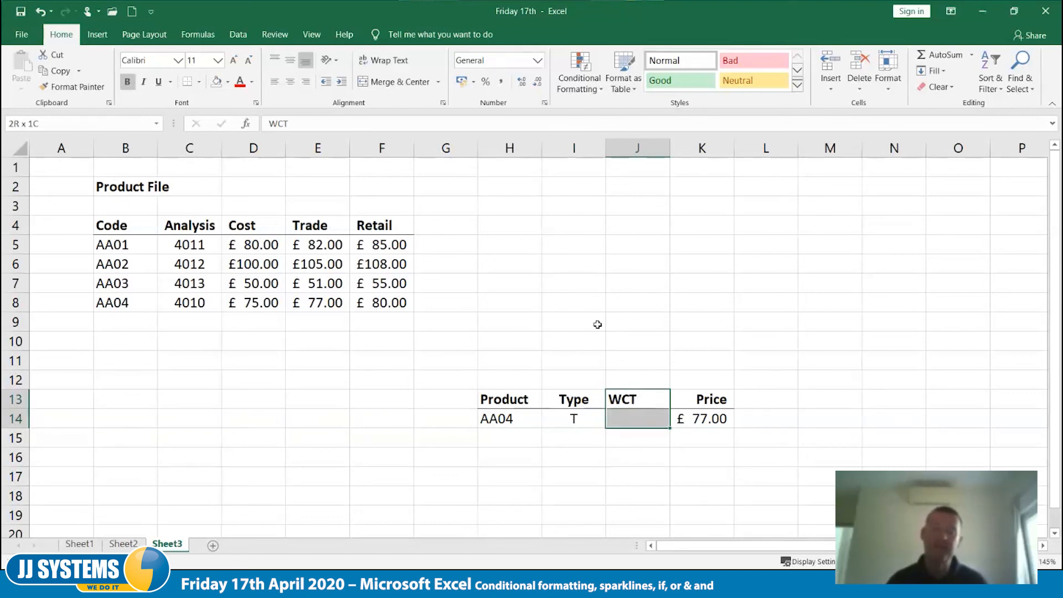
pyautogui.click(290, 82)
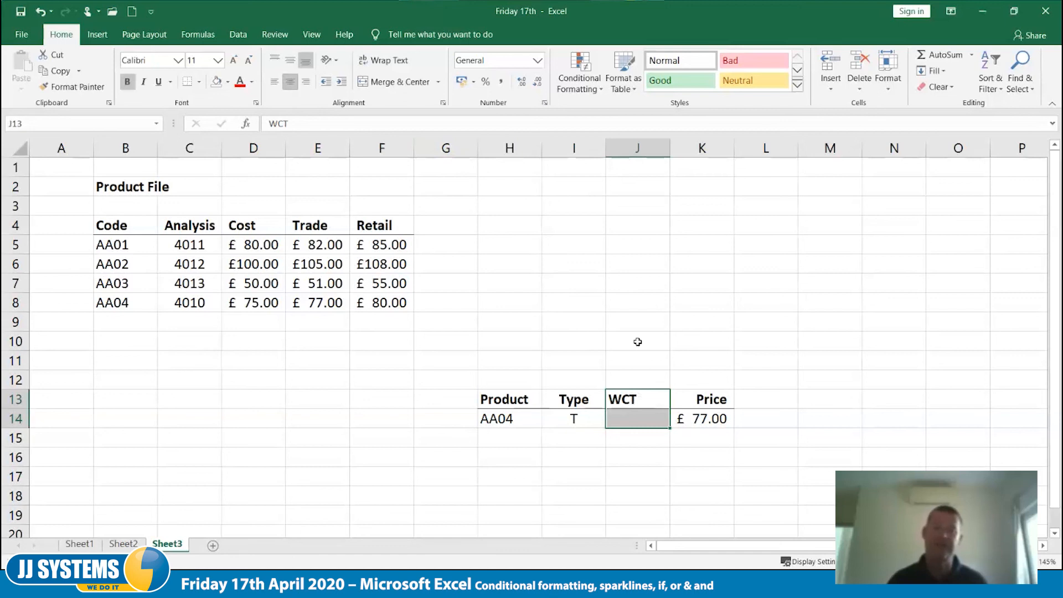
pyautogui.click(626, 417)
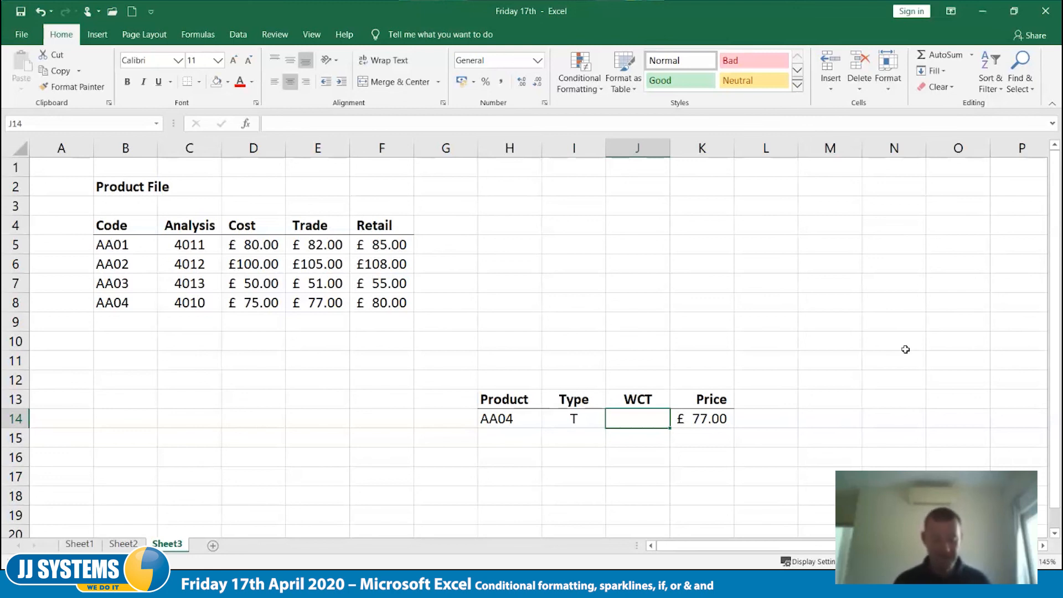
pyautogui.write('Y')
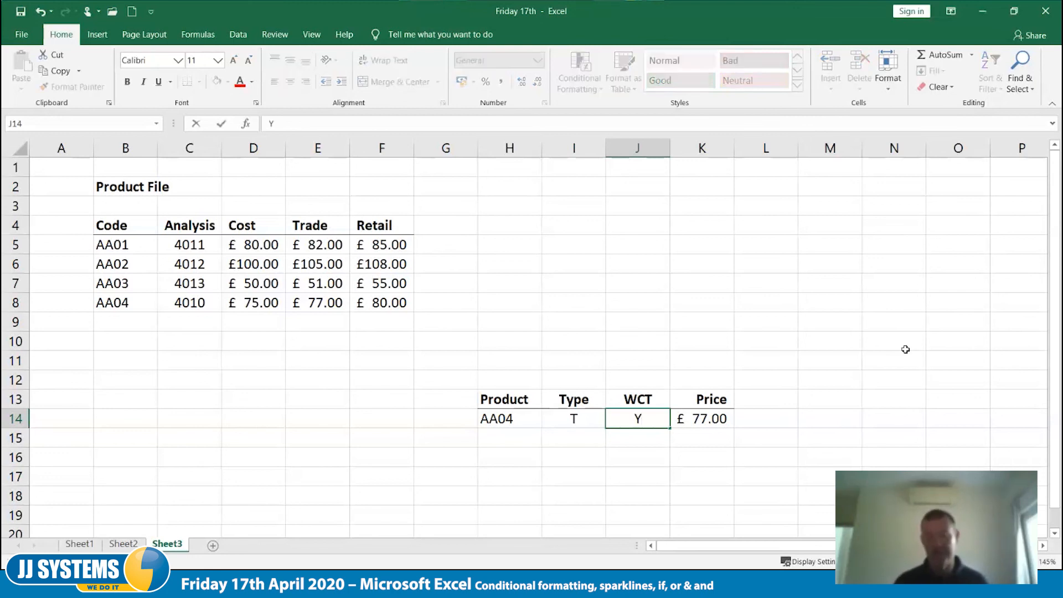
pyautogui.press('Tab')
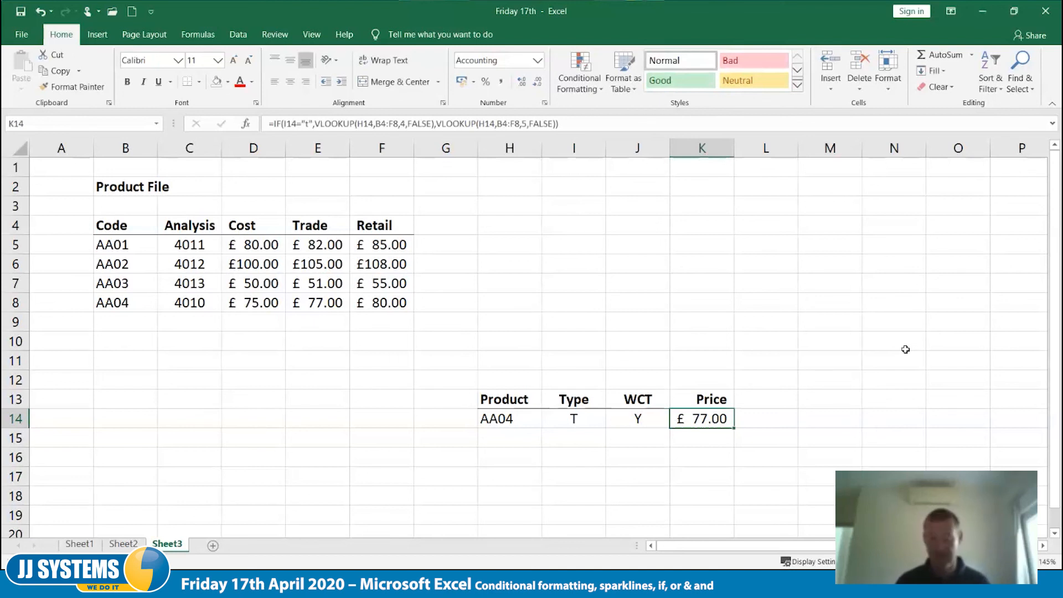
# Step: Start an AND formula in N14 with I14="T" as its first condition
pyautogui.press('Tab')
pyautogui.press('Tab')
pyautogui.press('Right')
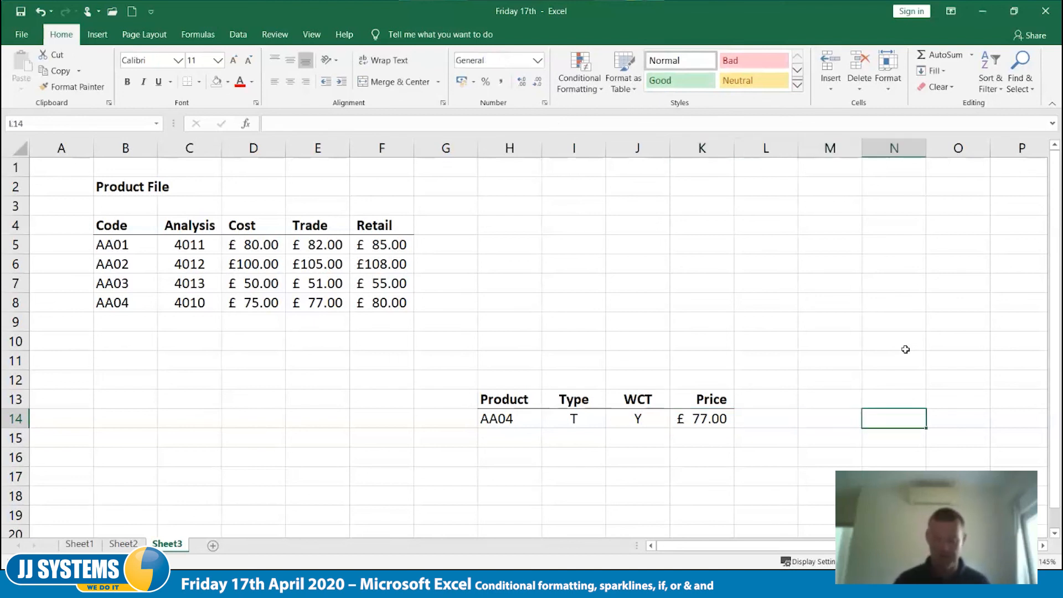
pyautogui.write('=an')
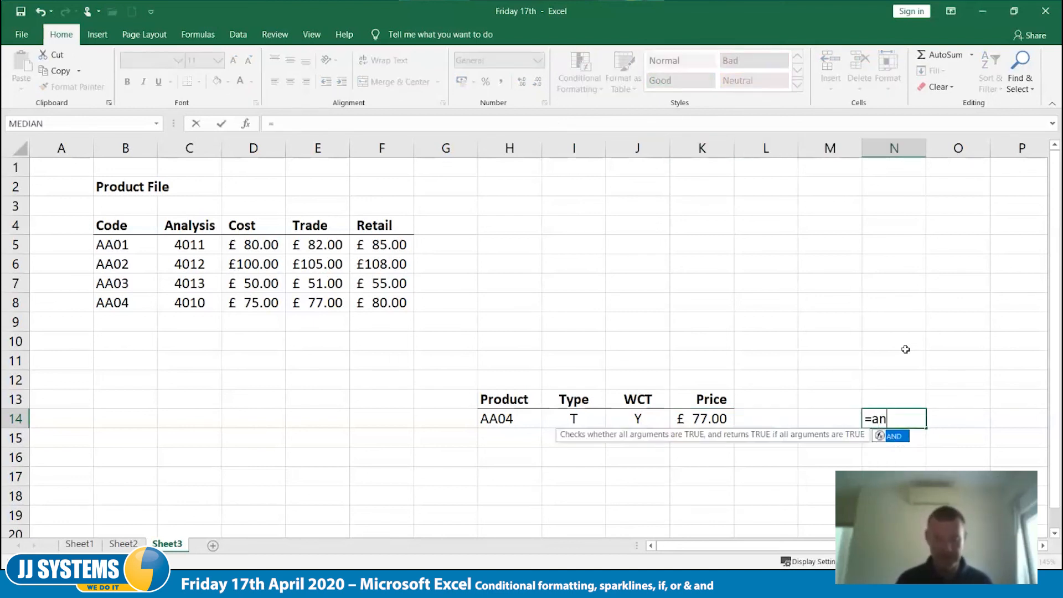
pyautogui.write('d(')
pyautogui.press('Left')
pyautogui.press('Left')
pyautogui.press('Left')
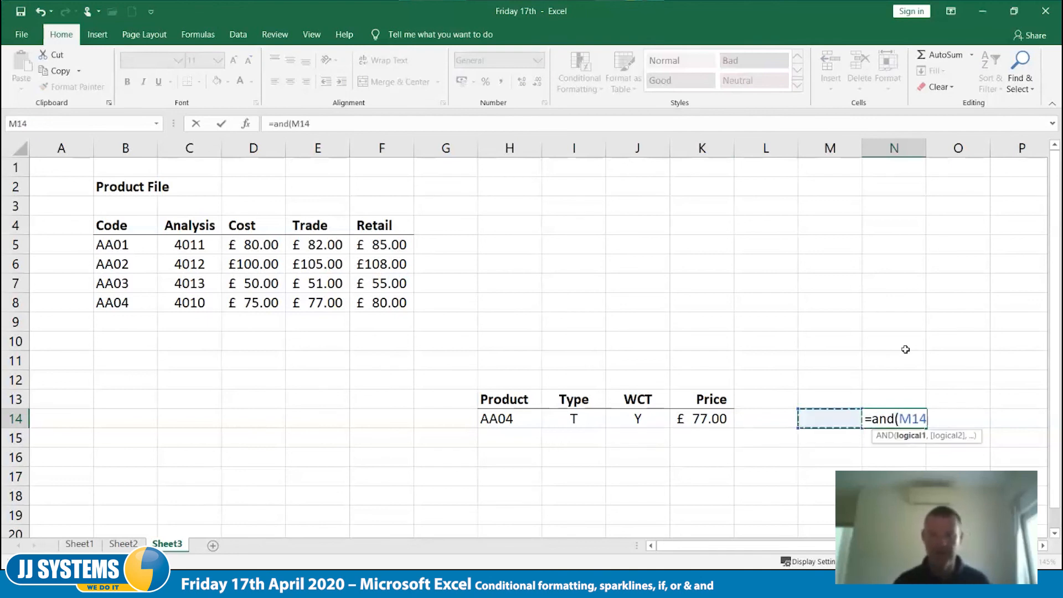
pyautogui.press('Left')
pyautogui.press('Left')
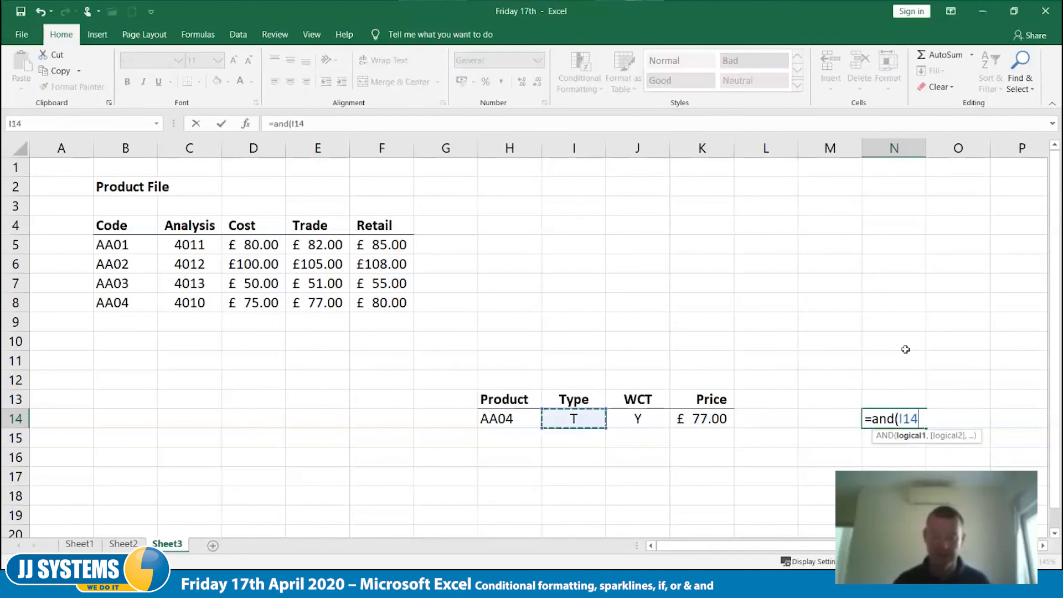
pyautogui.write('=')
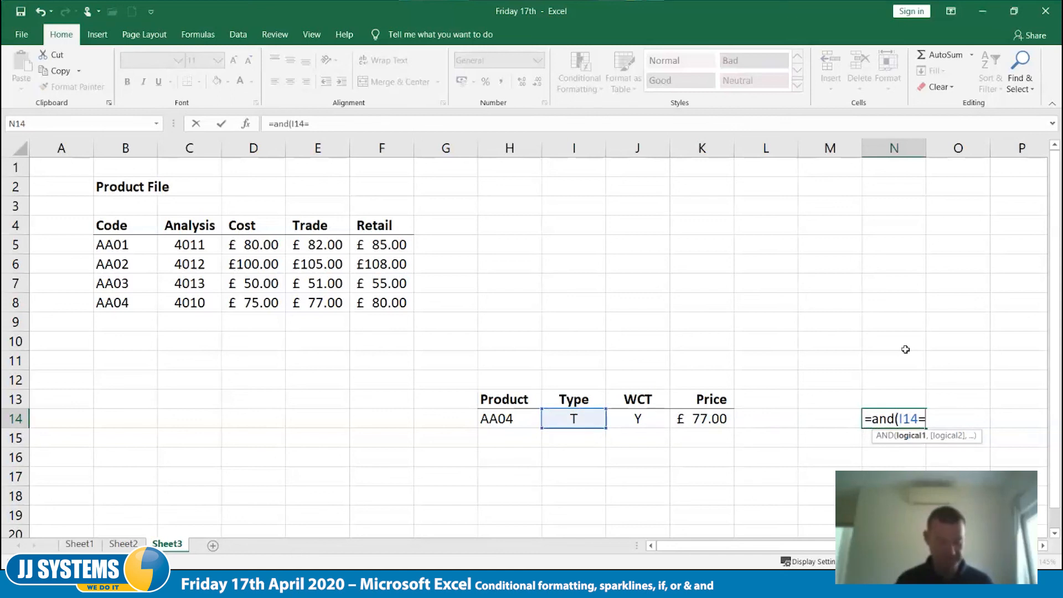
pyautogui.write('"T",')
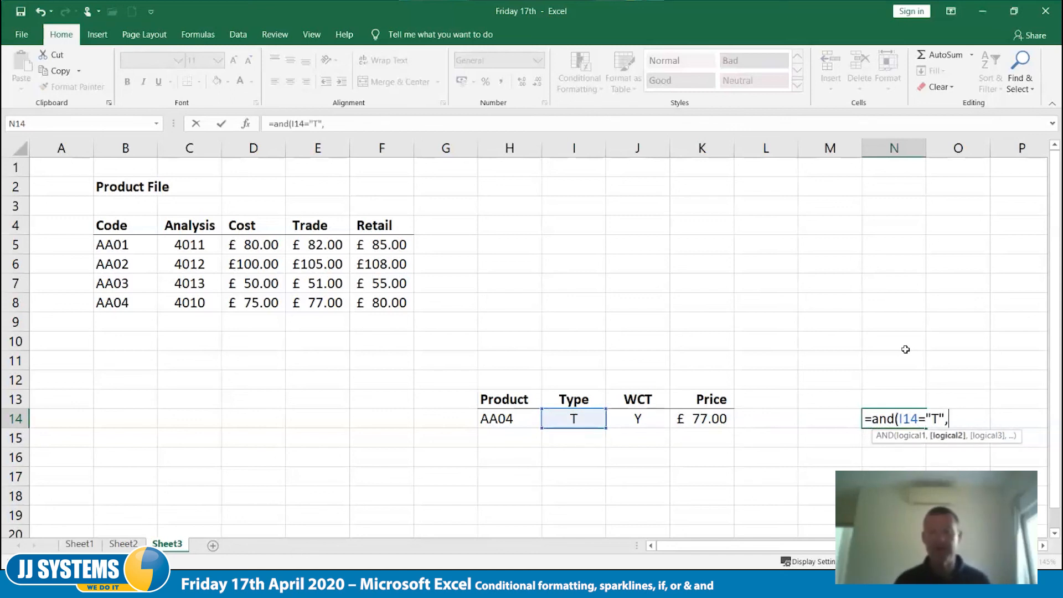
# Step: Complete the AND formula in N14 with J14="Y" as its second condition
pyautogui.press('Left')
pyautogui.press('Left')
pyautogui.press('Left')
pyautogui.press('Left')
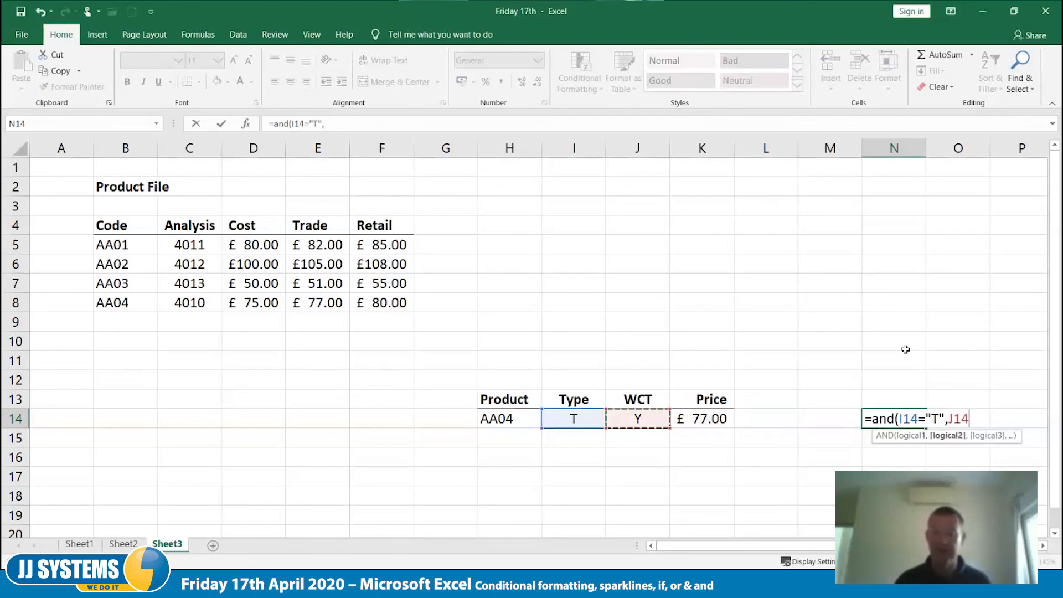
pyautogui.write('="Y"')
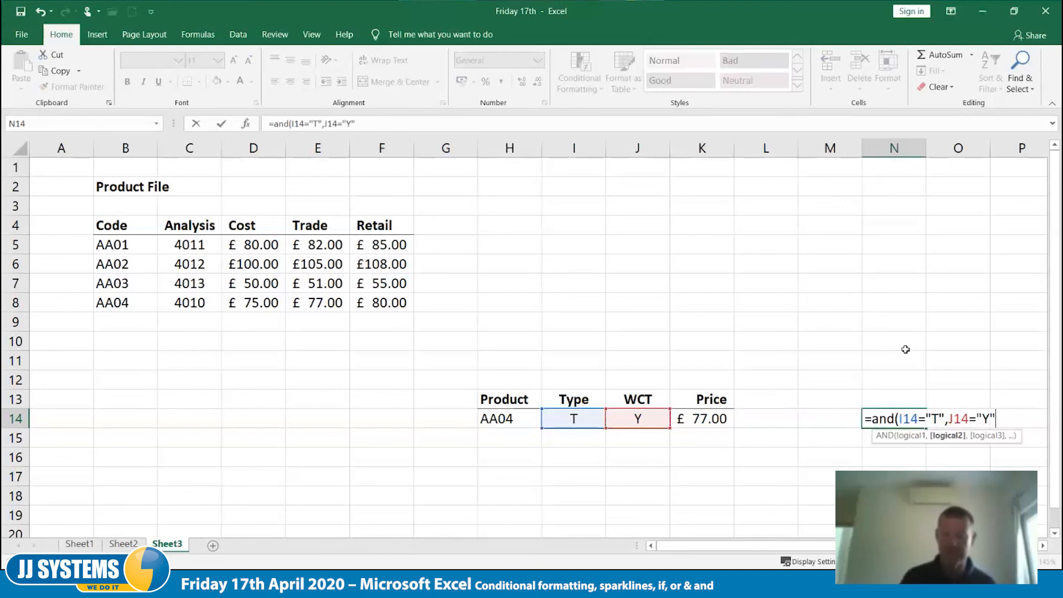
pyautogui.write(')')
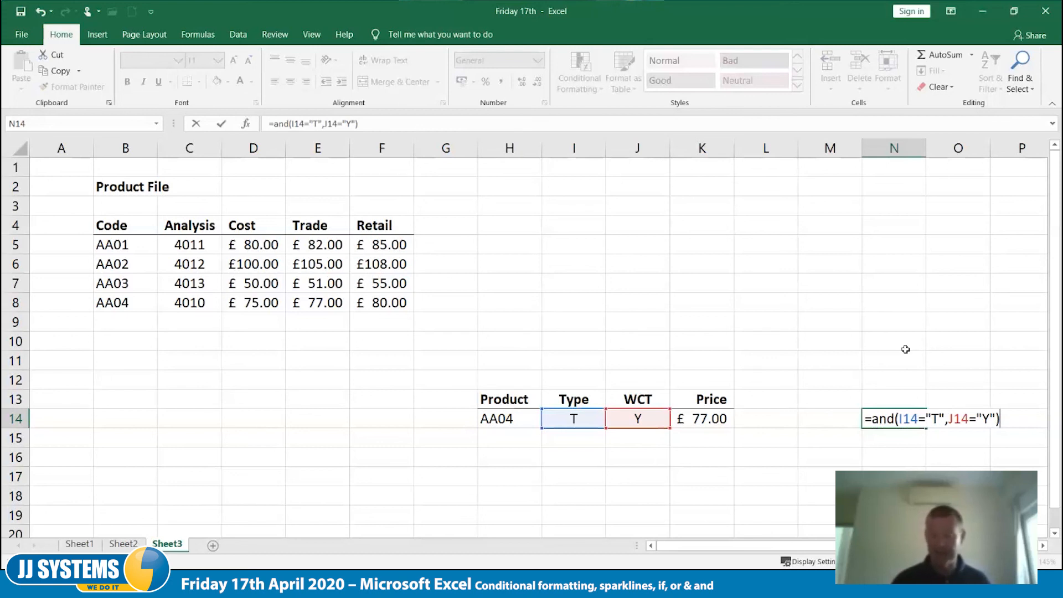
pyautogui.press('Tab')
pyautogui.press('Left')
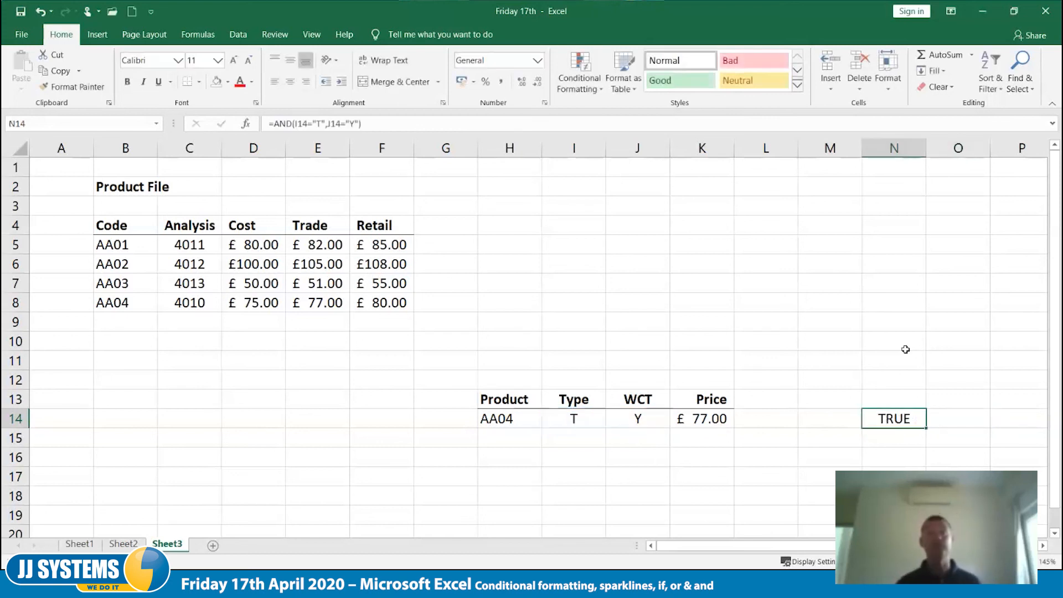
# Step: Set the WCT entry in J14 to N
pyautogui.press('Left')
pyautogui.press('Left')
pyautogui.press('Left')
pyautogui.press('Left')
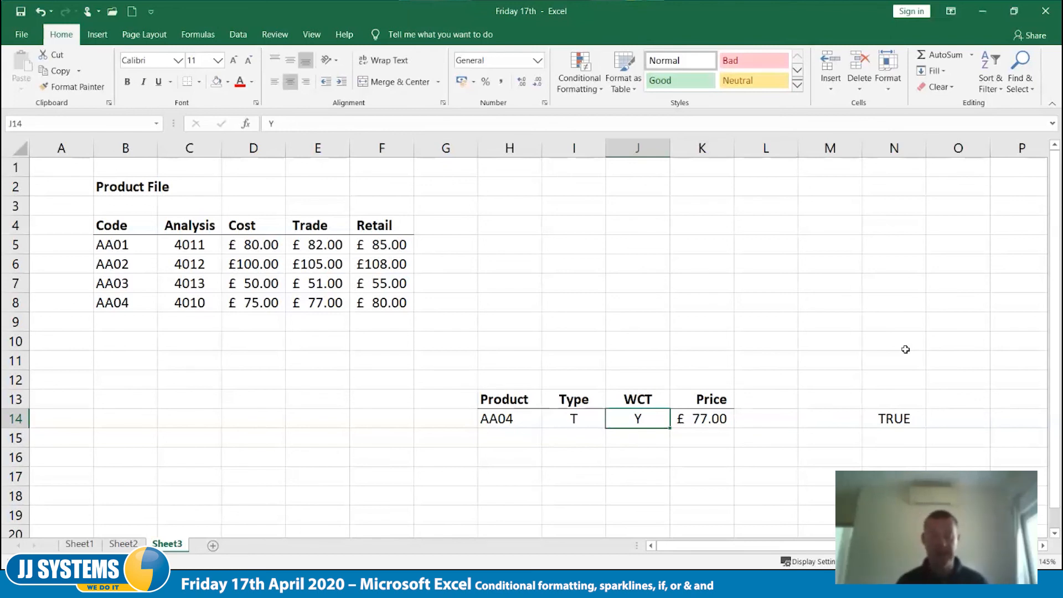
pyautogui.write('N')
pyautogui.press('Tab')
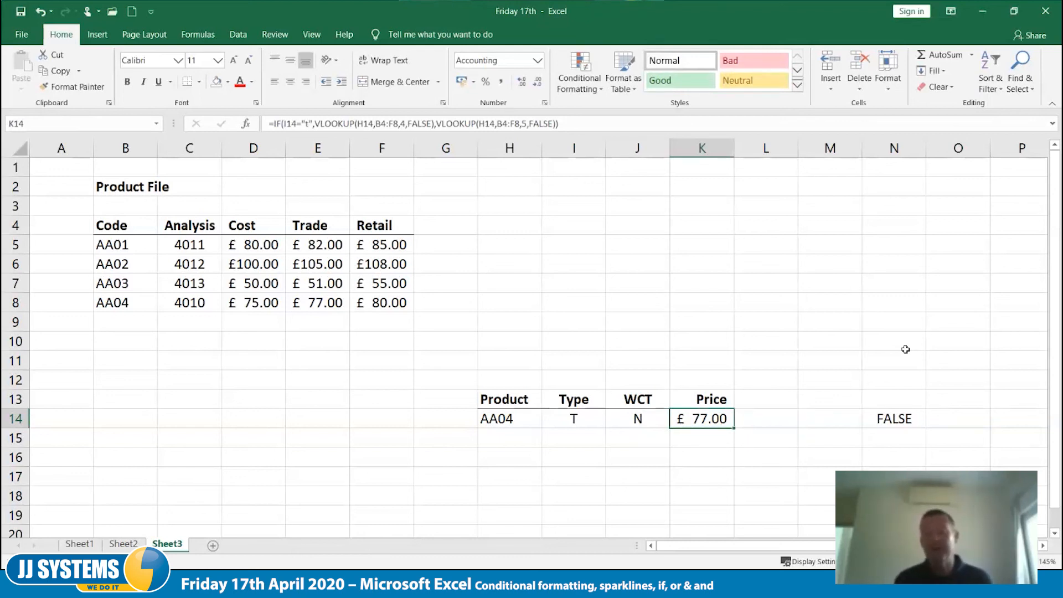
# Step: Remove the I14="t" logical test from the IF formula in the Price cell K14
pyautogui.press('F2')
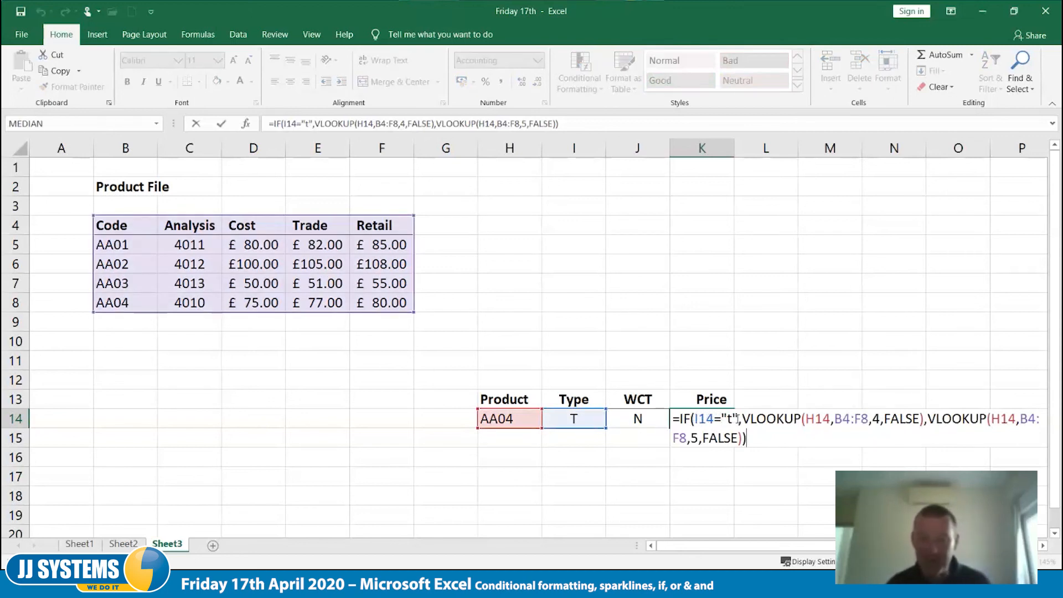
pyautogui.press('BackSpace')
pyautogui.press('BackSpace')
pyautogui.press('BackSpace')
pyautogui.press('BackSpace')
pyautogui.press('BackSpace')
pyautogui.press('BackSpace')
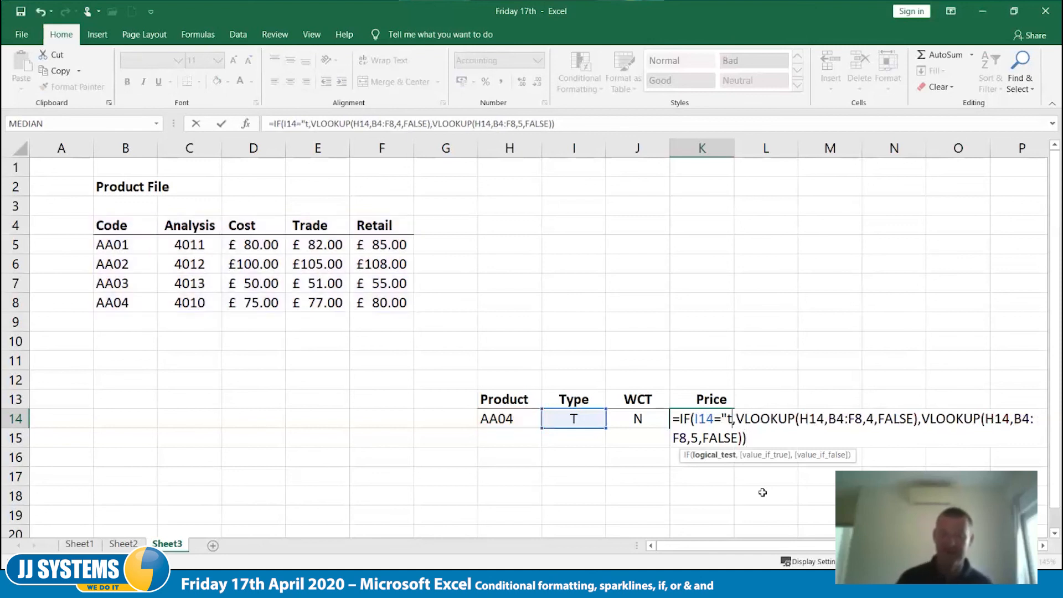
pyautogui.press('BackSpace')
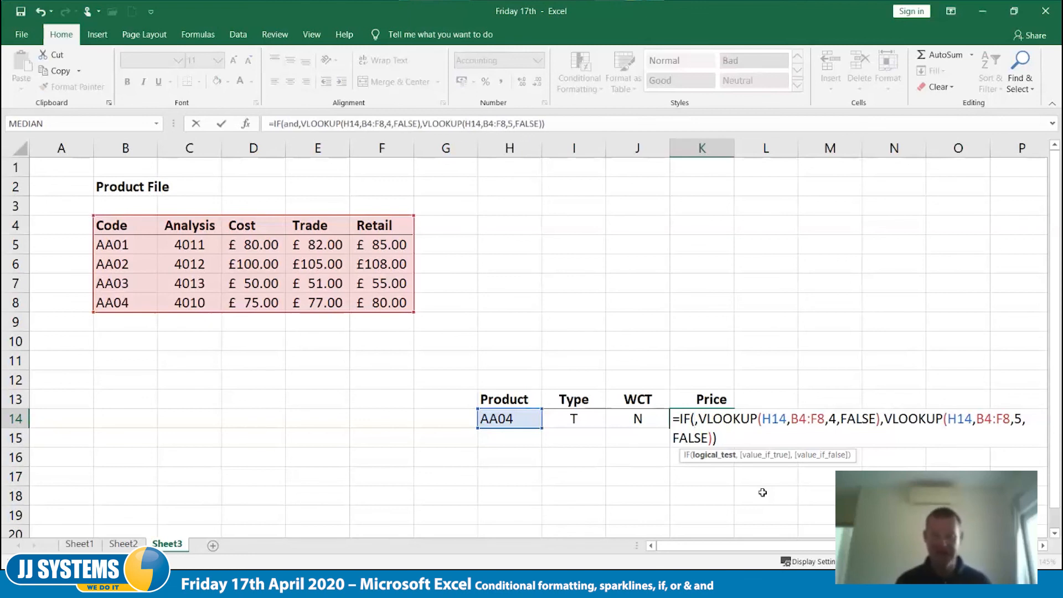
# Step: Insert AND(I14="T",J14="Y") as the logical test of the IF formula in K14
pyautogui.write('and(')
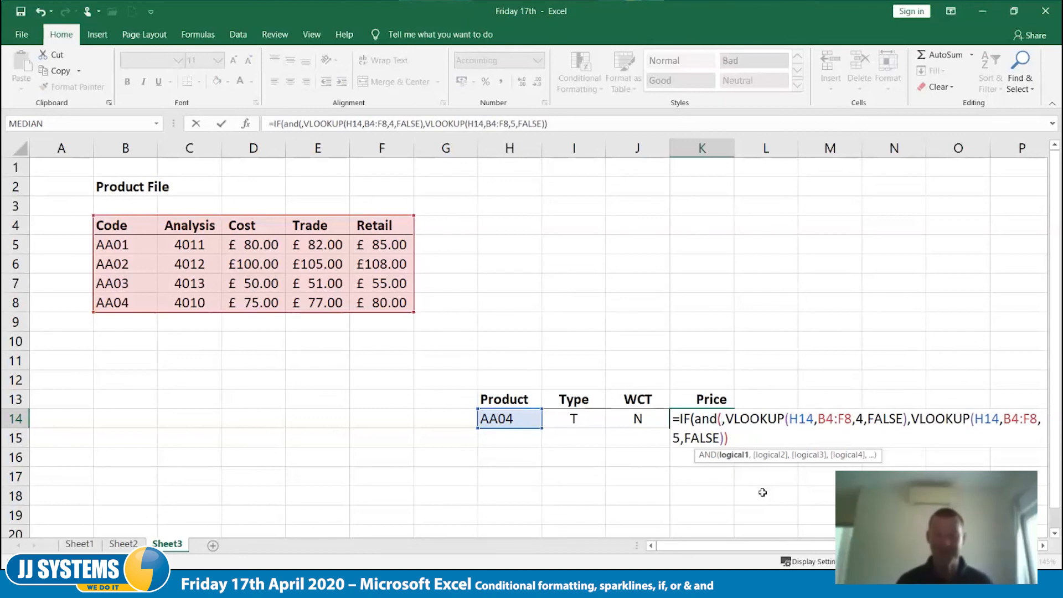
pyautogui.write('1')
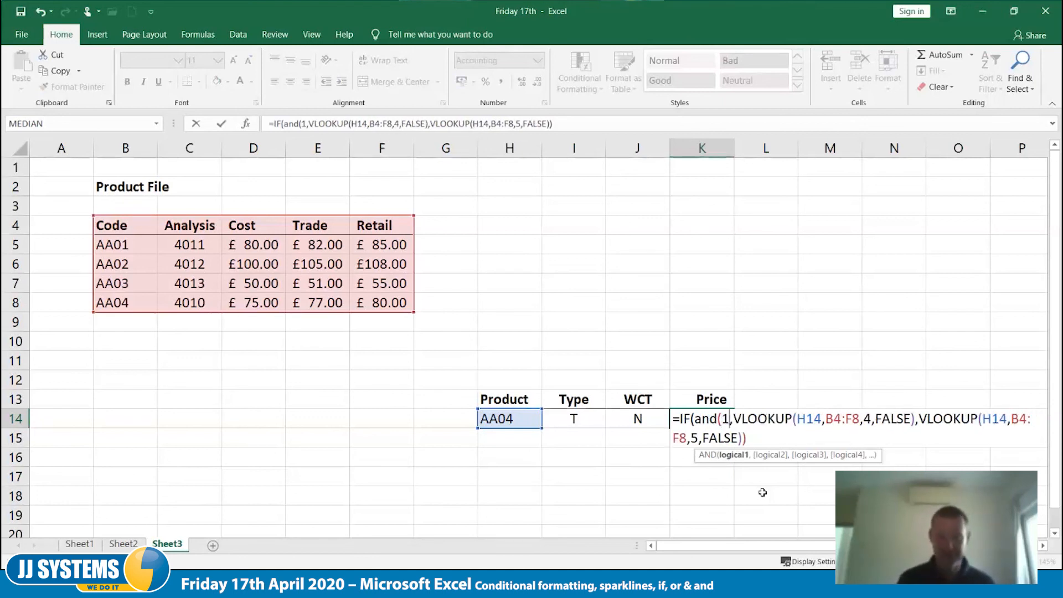
pyautogui.press('BackSpace')
pyautogui.write('i')
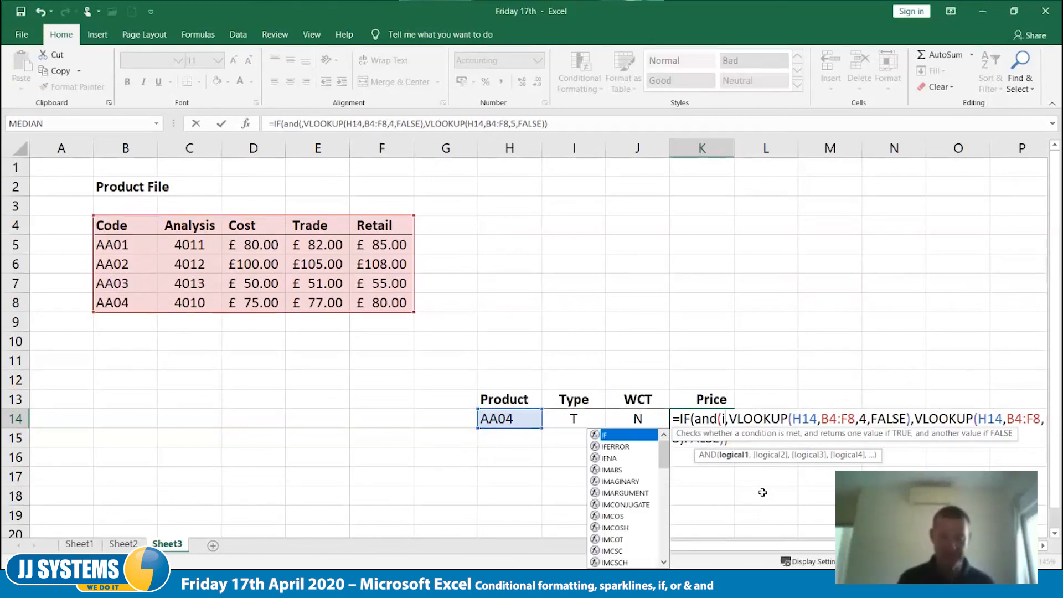
pyautogui.write('14=')
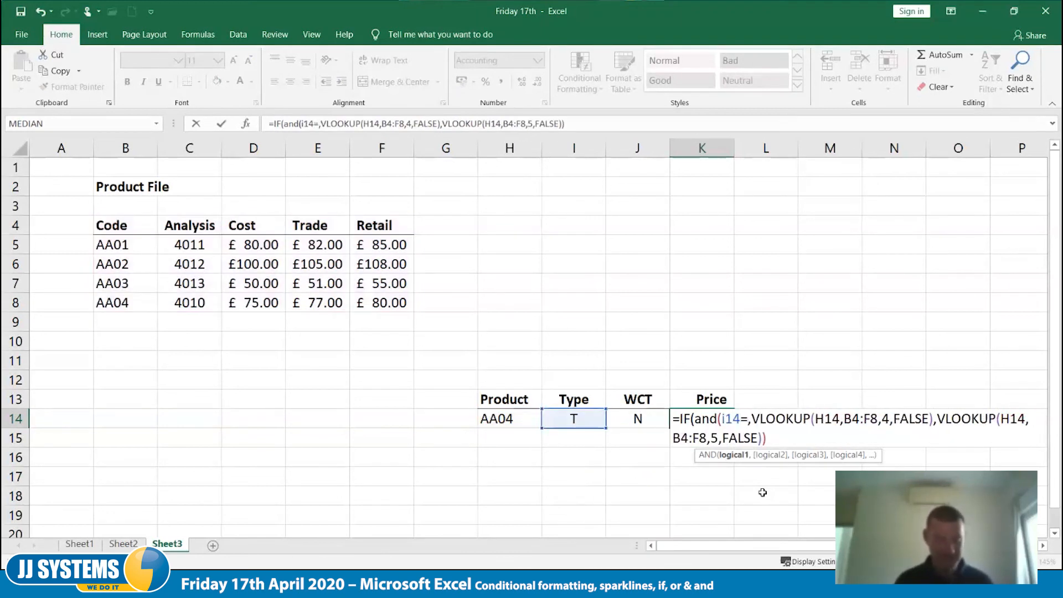
pyautogui.write('"T')
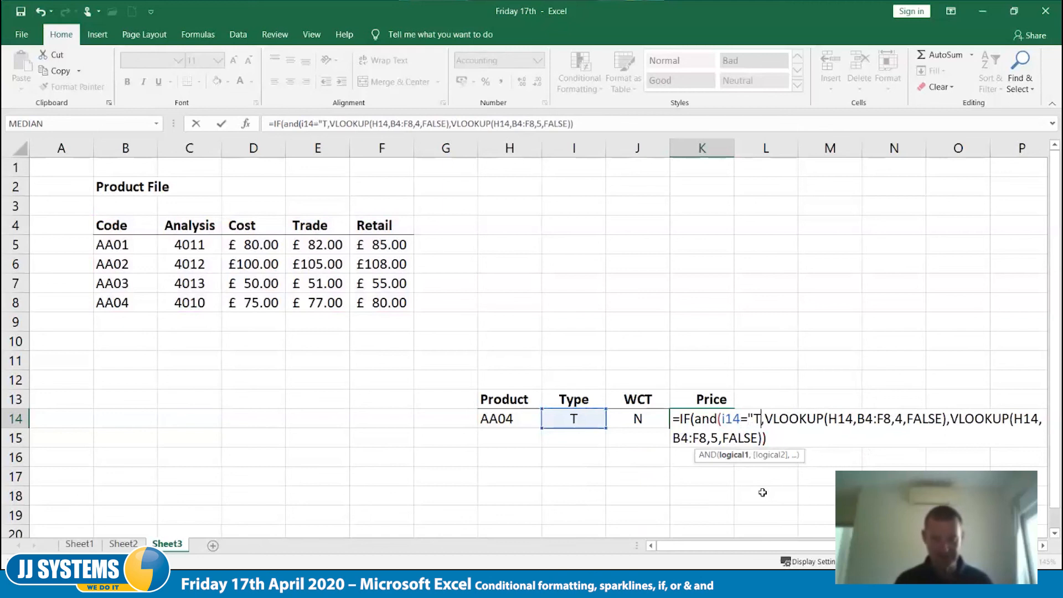
pyautogui.write('",')
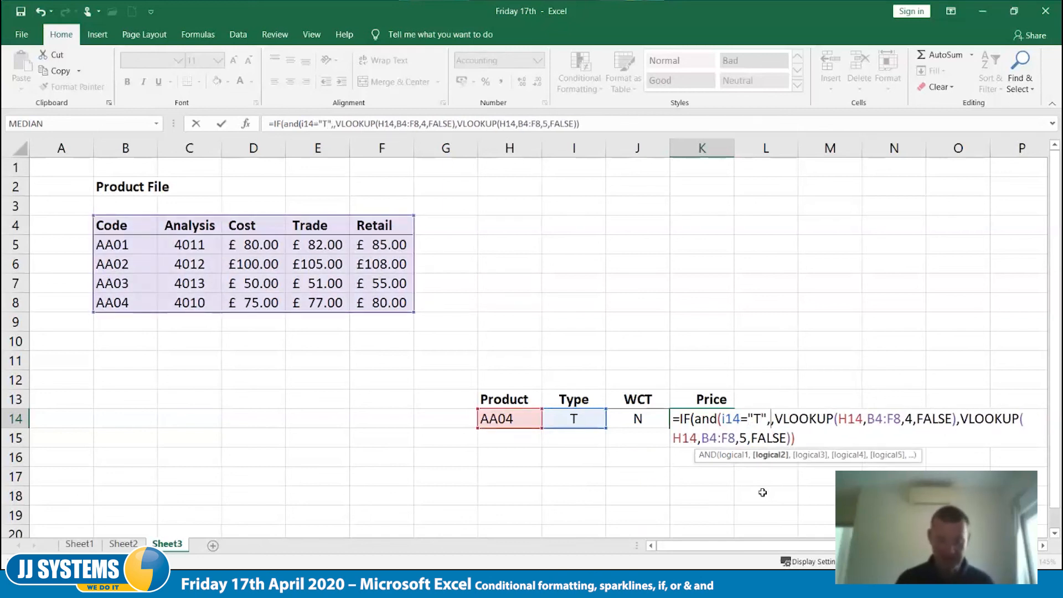
pyautogui.write('j1')
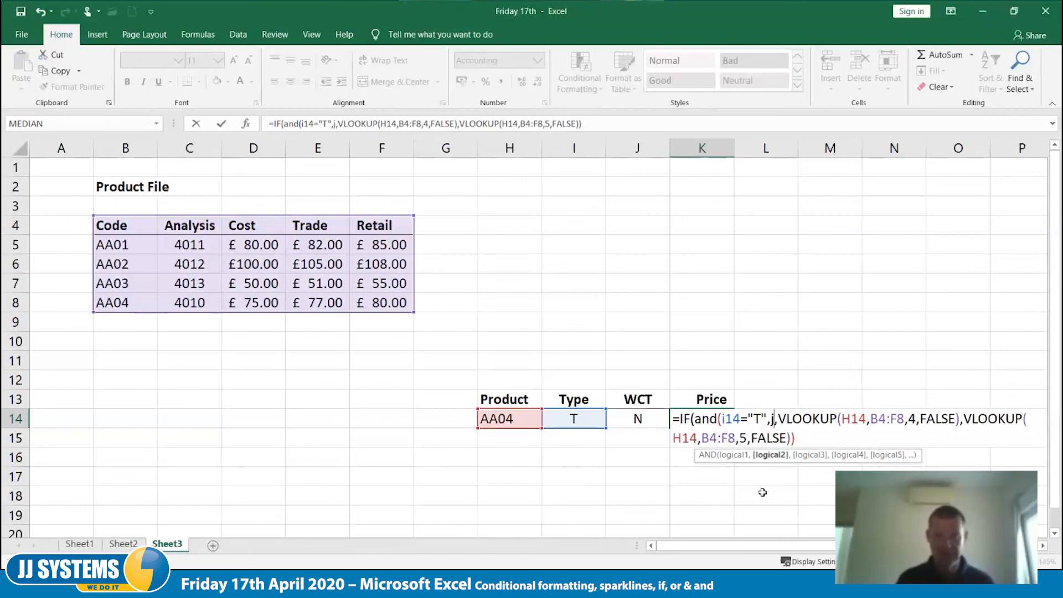
pyautogui.write('4')
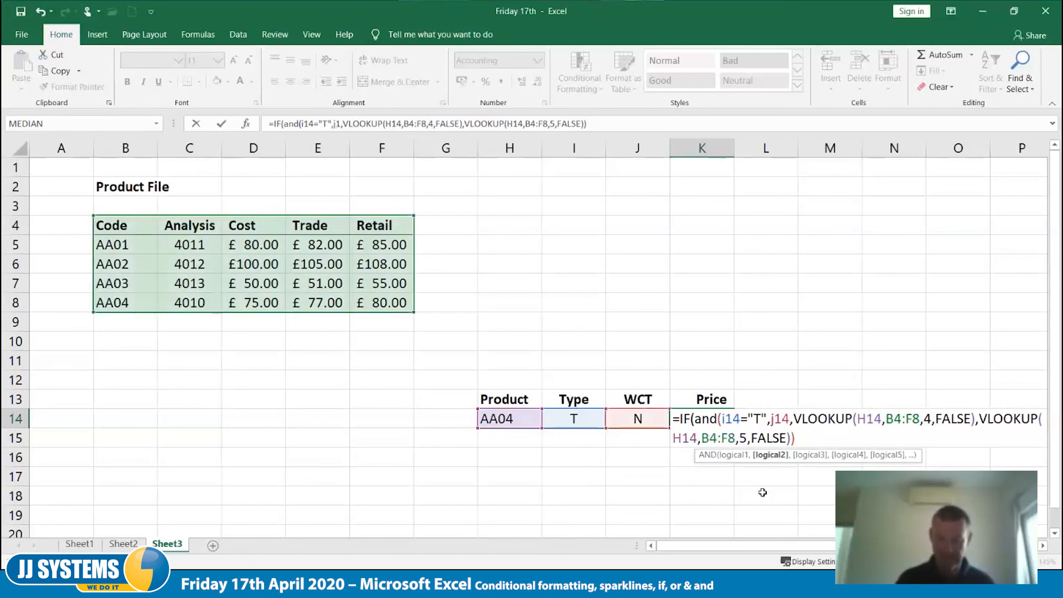
pyautogui.write('="Y')
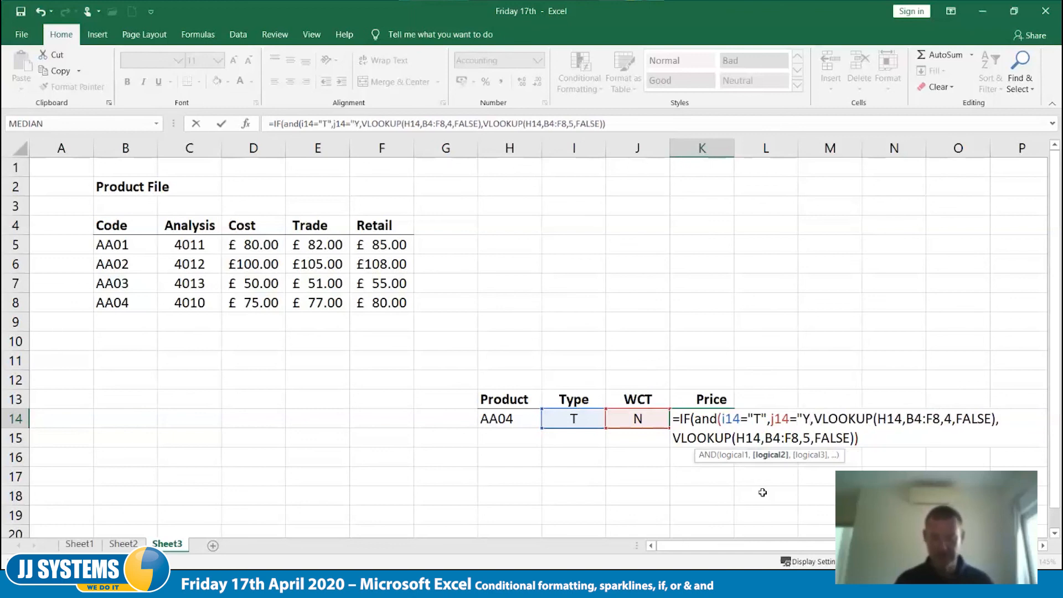
pyautogui.write('")')
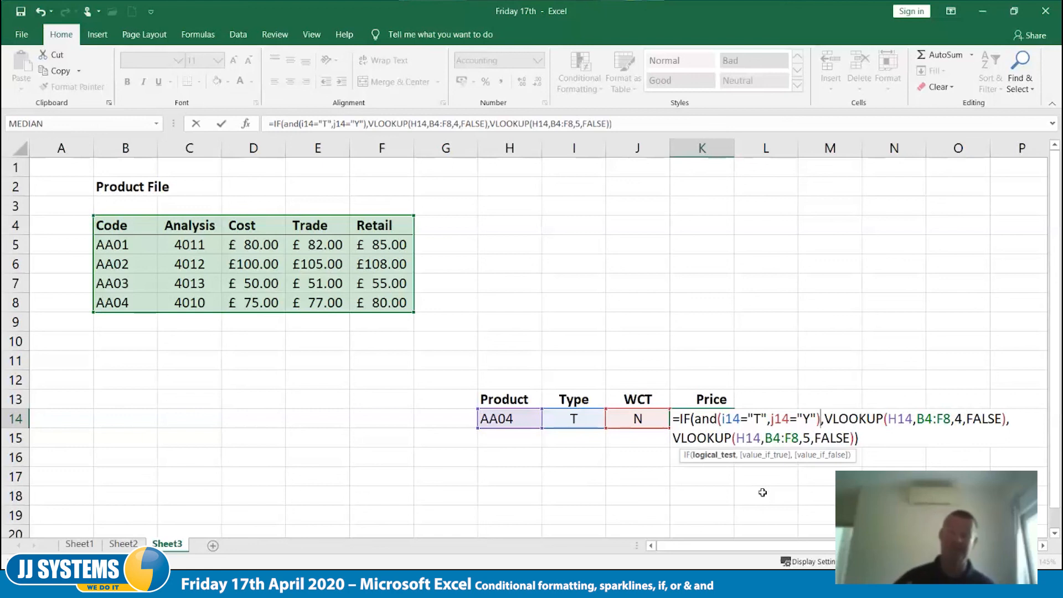
pyautogui.press('Tab')
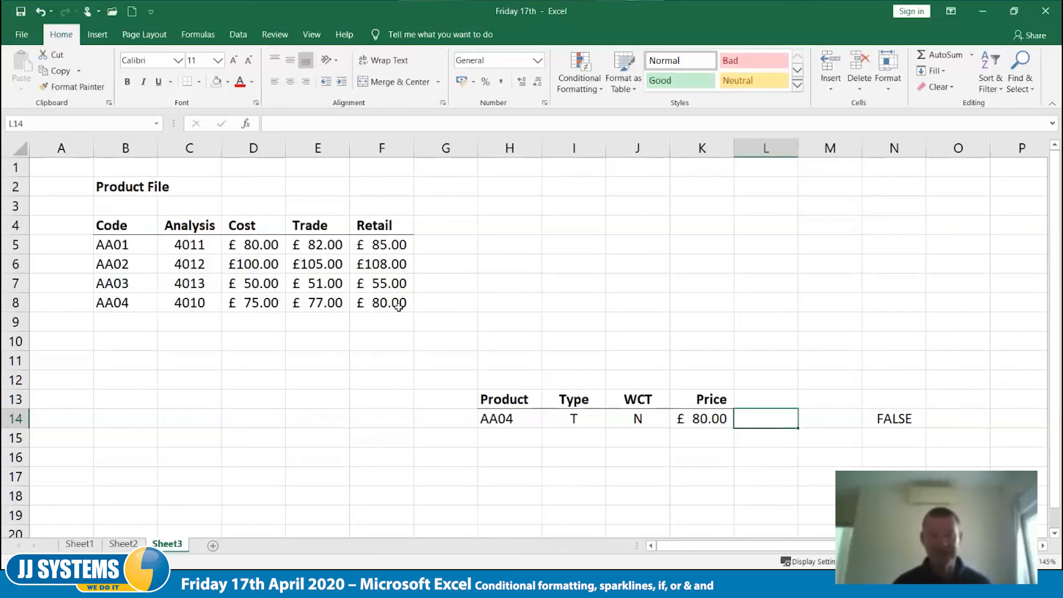
# Step: Set the WCT entry in J14 to Y
pyautogui.click(646, 421)
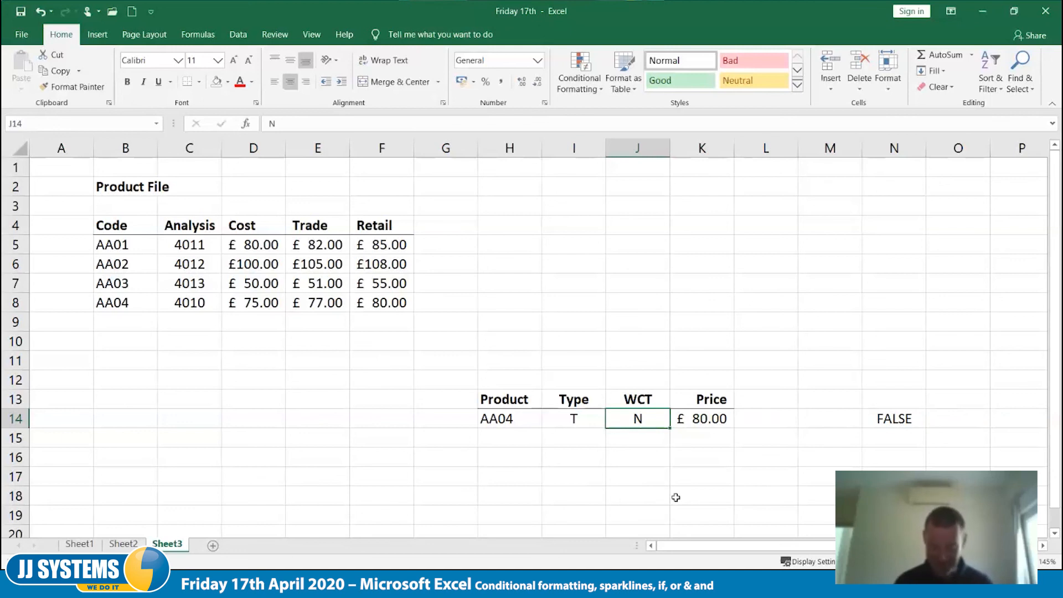
pyautogui.write('Y')
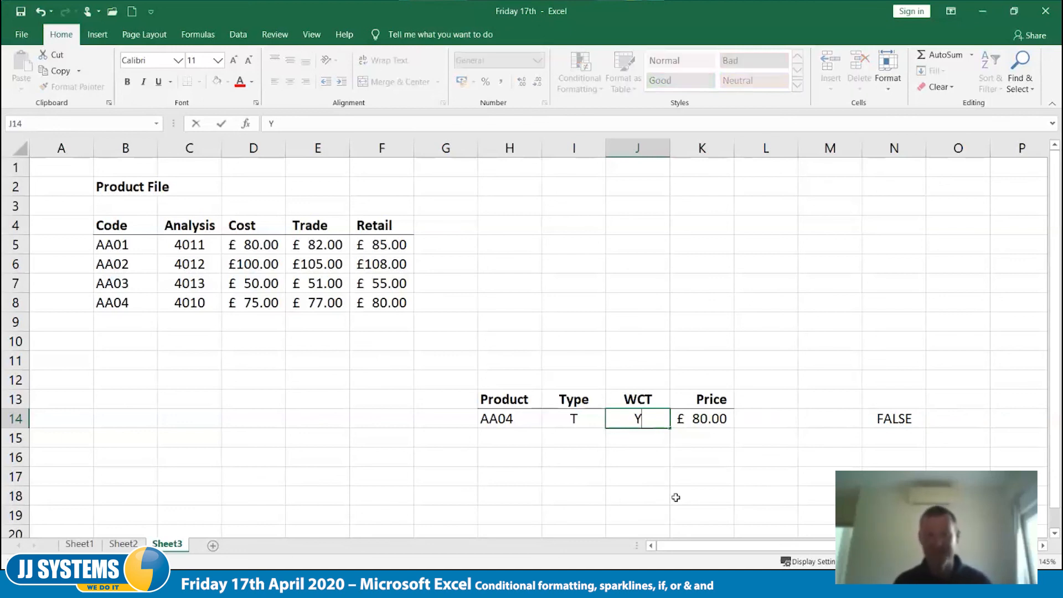
pyautogui.press('Tab')
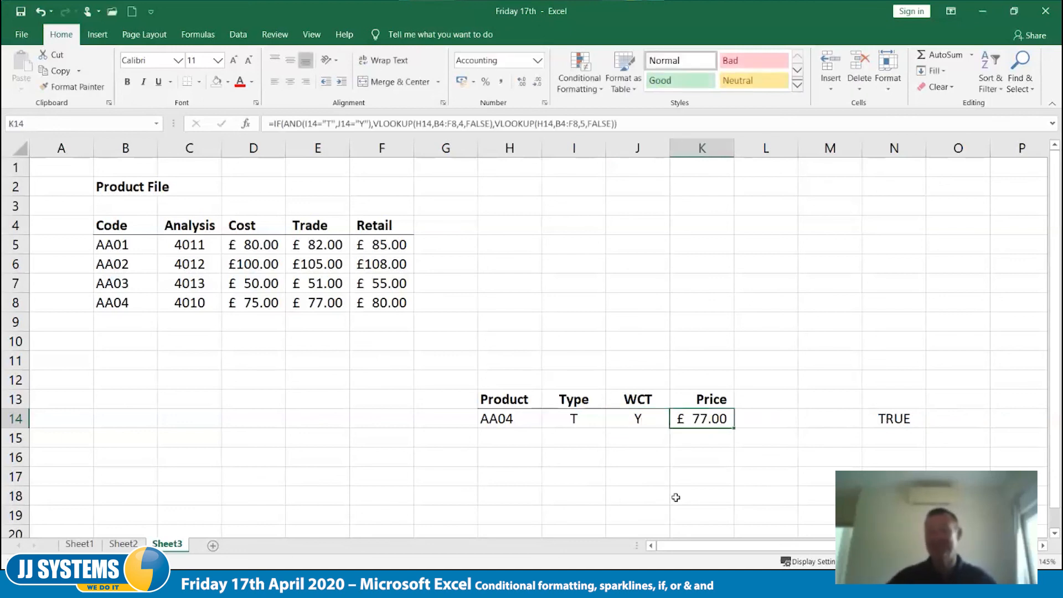
# Step: Delete the standalone AND test from N14
pyautogui.press('Right')
pyautogui.press('Right')
pyautogui.press('Right')
pyautogui.press('Delete')
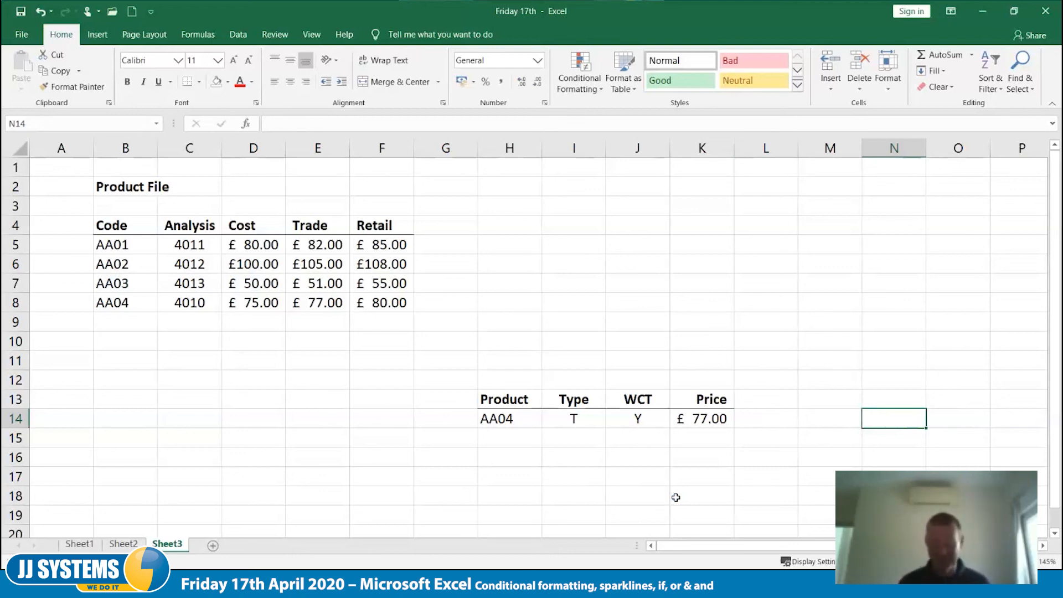
# Step: Open the Price formula in K14 for editing
pyautogui.press('Left')
pyautogui.press('Left')
pyautogui.press('Left')
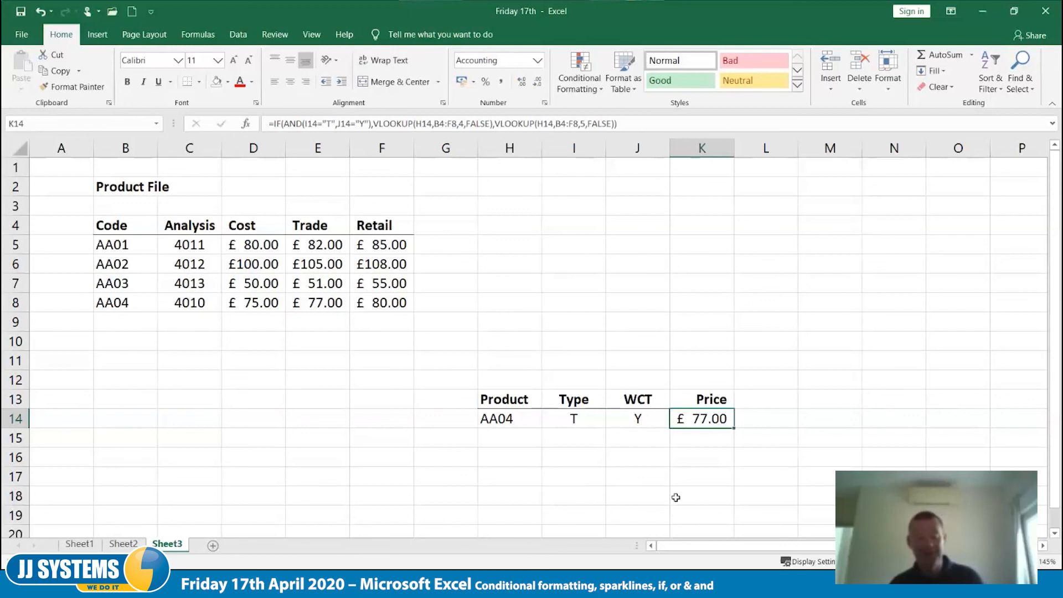
pyautogui.press('F2')
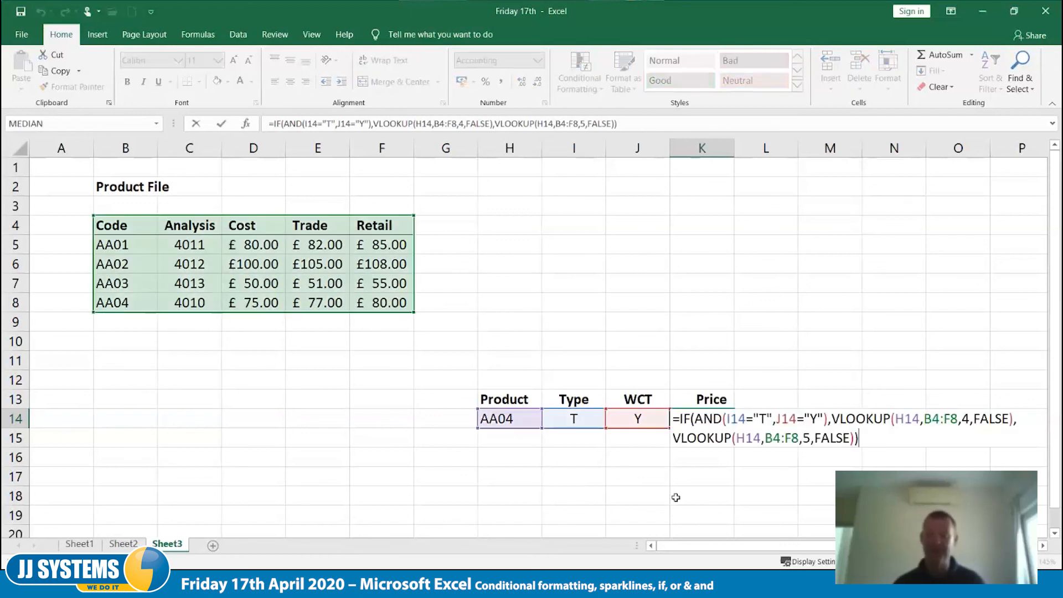